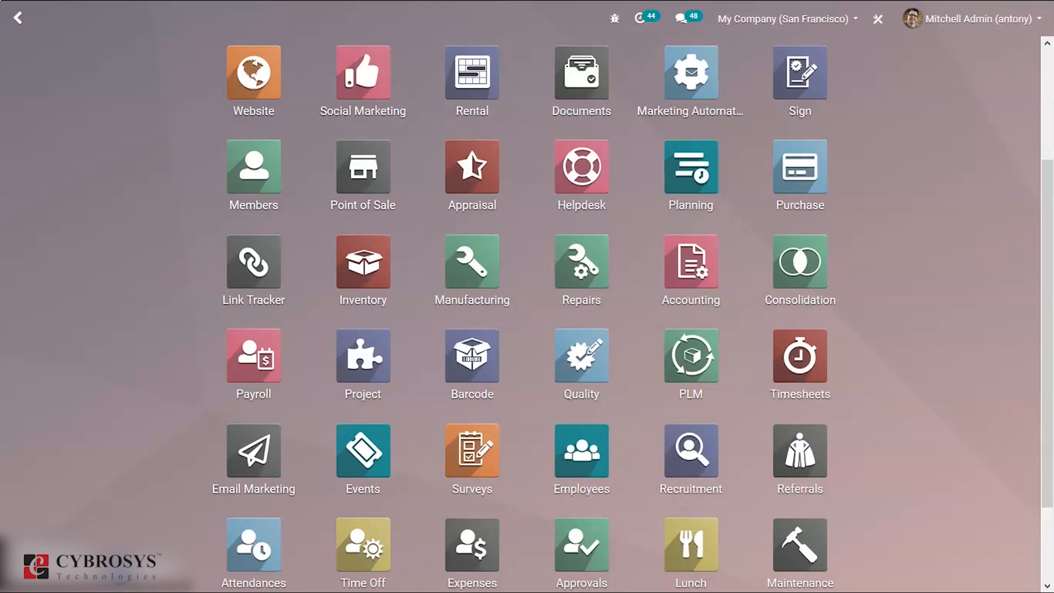
- Open the Project app from the Odoo home menu to list the existing projects
click(363, 354)
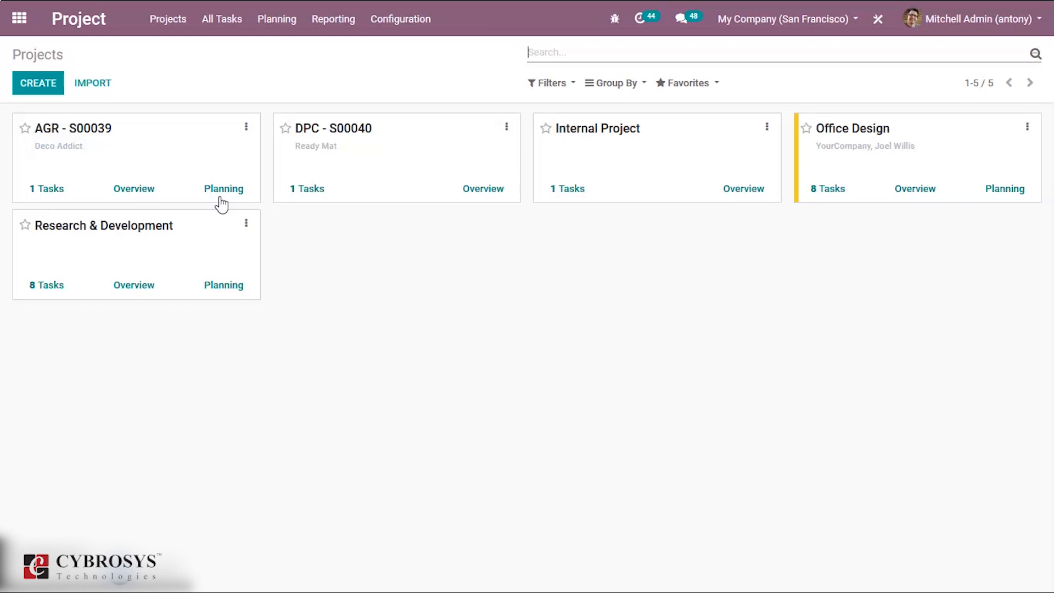
- Create DEMO PROJECT with Planning and Bill from Tasks enabled and the email alias 'demo'
click(39, 83)
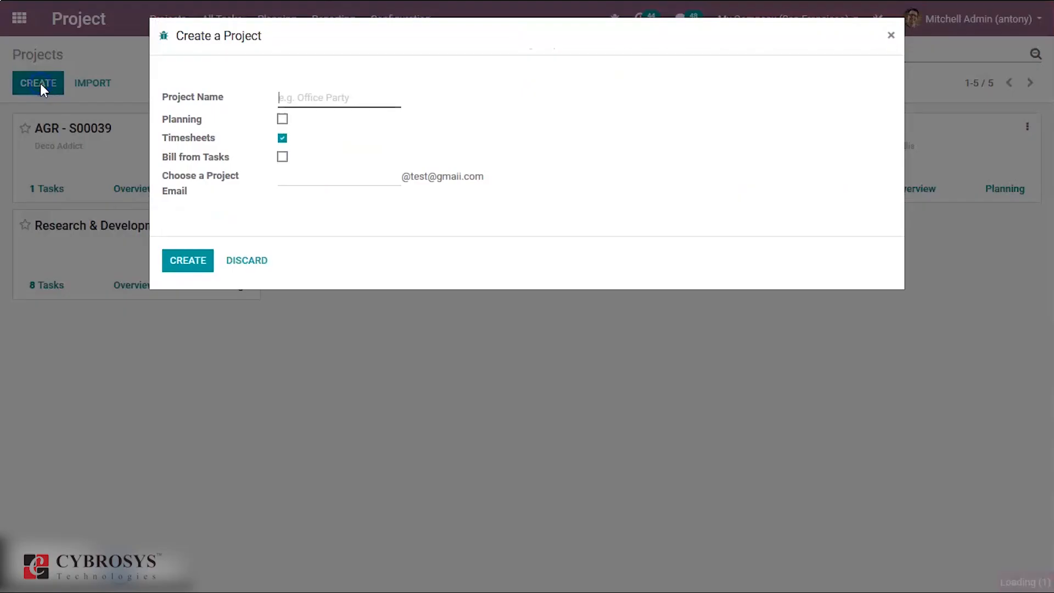
text(DEMO PROJECT)
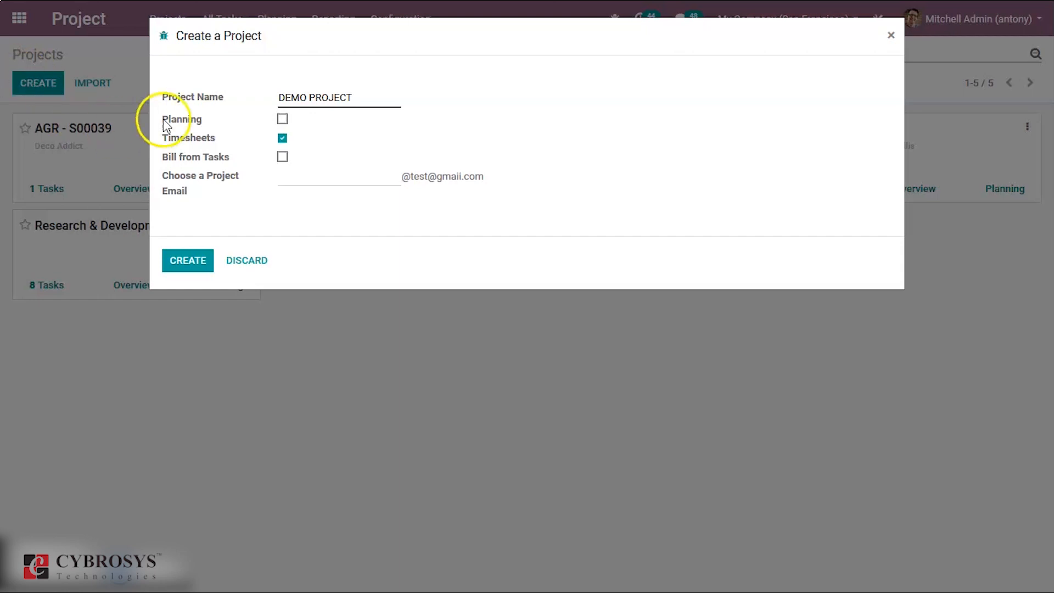
click(283, 119)
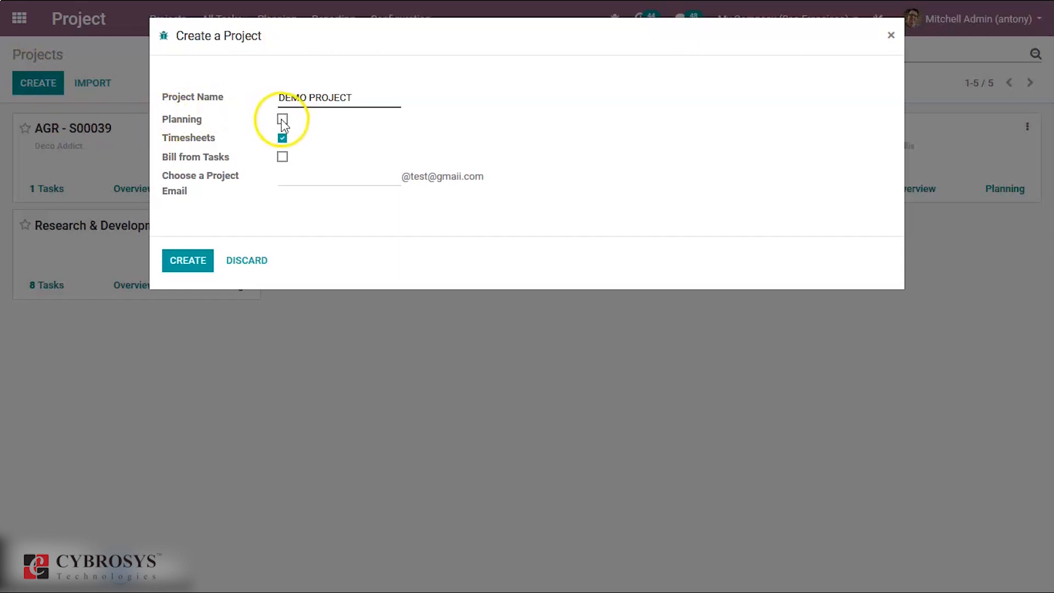
click(282, 158)
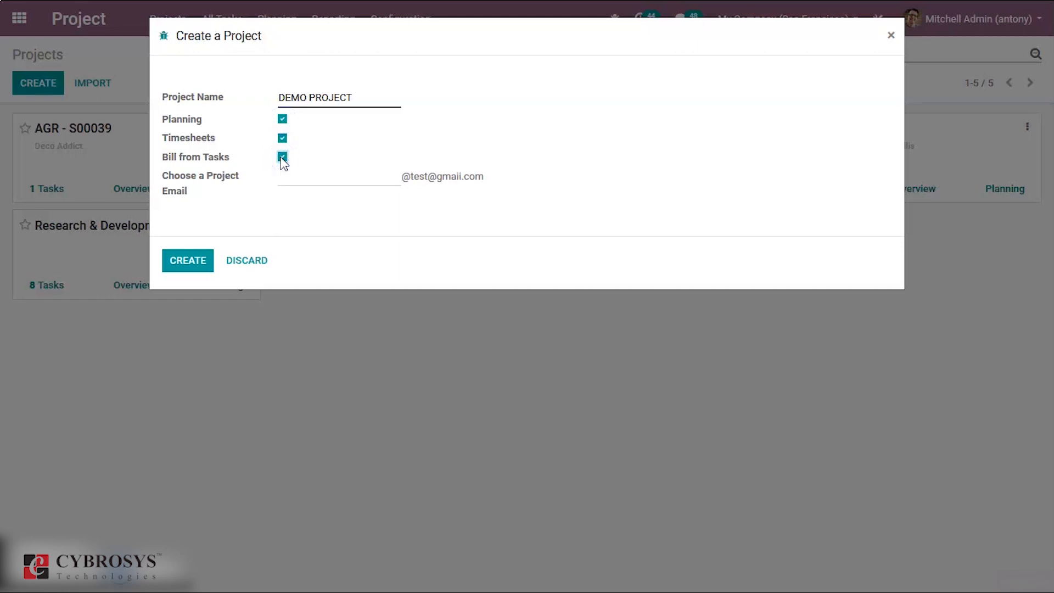
click(296, 177)
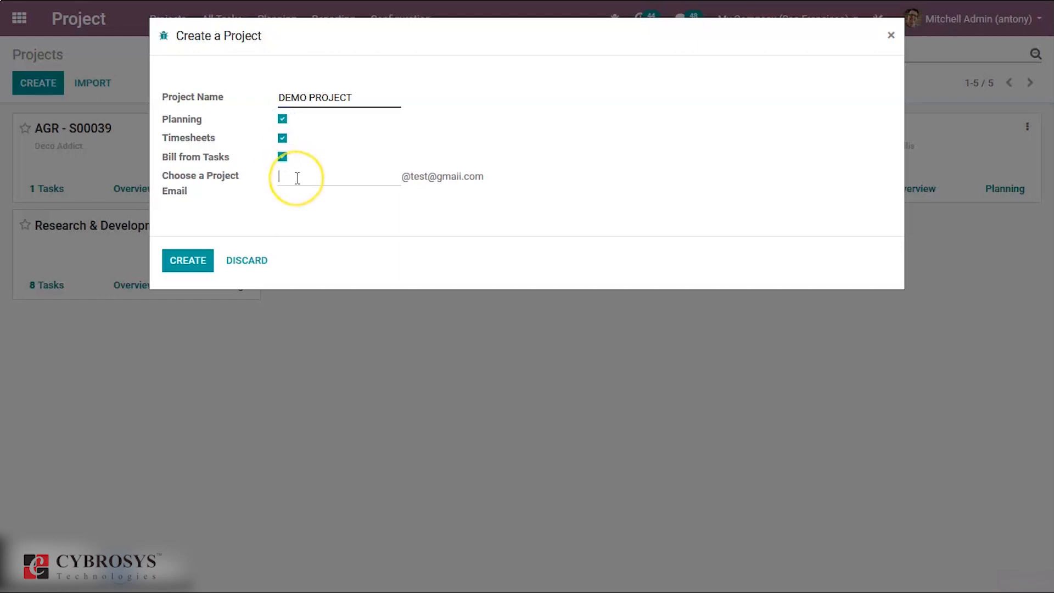
text(demo)
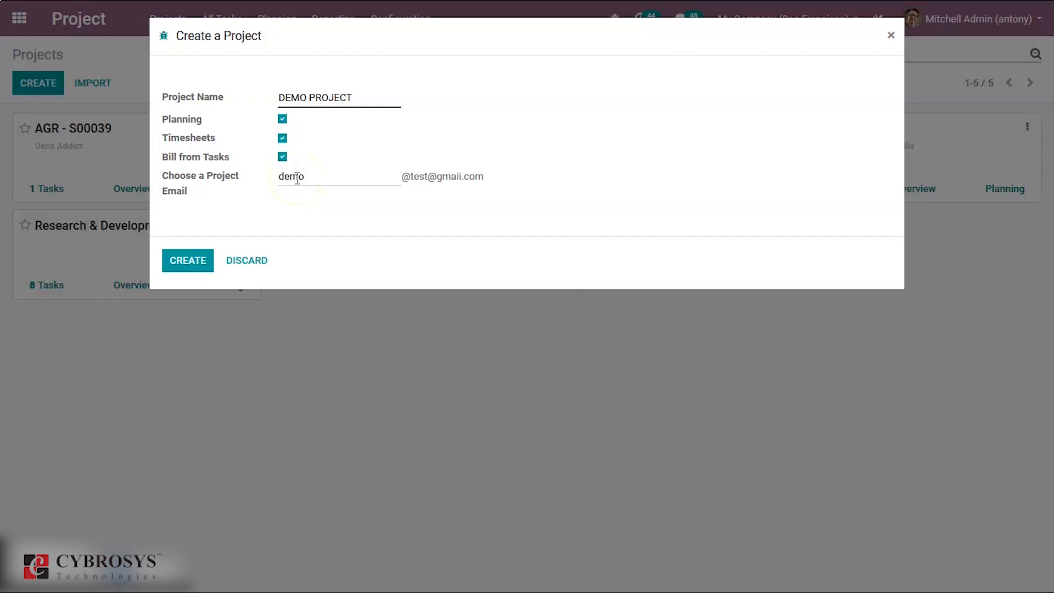
click(190, 264)
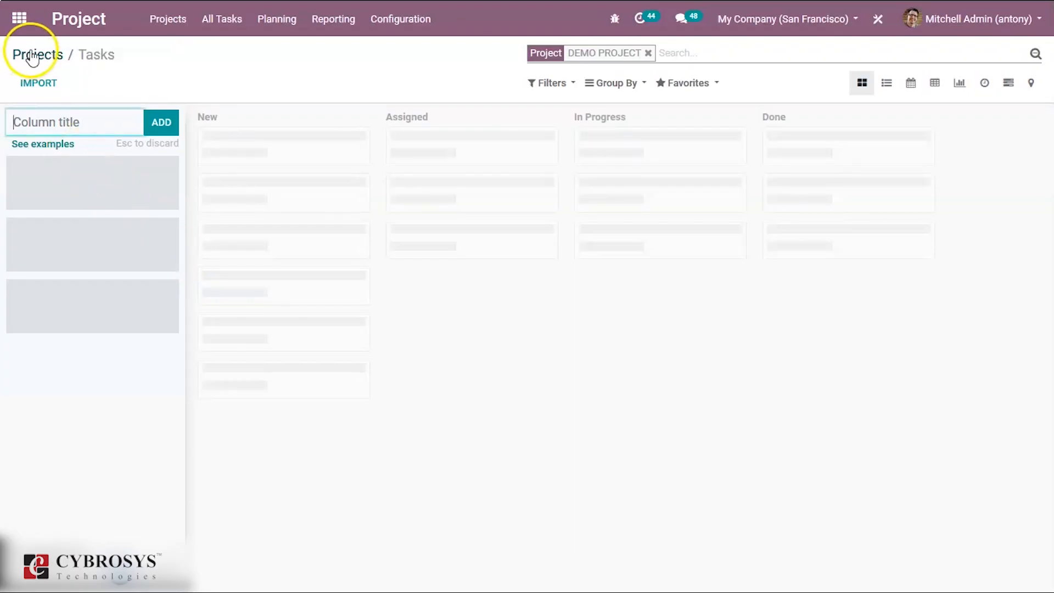
click(39, 56)
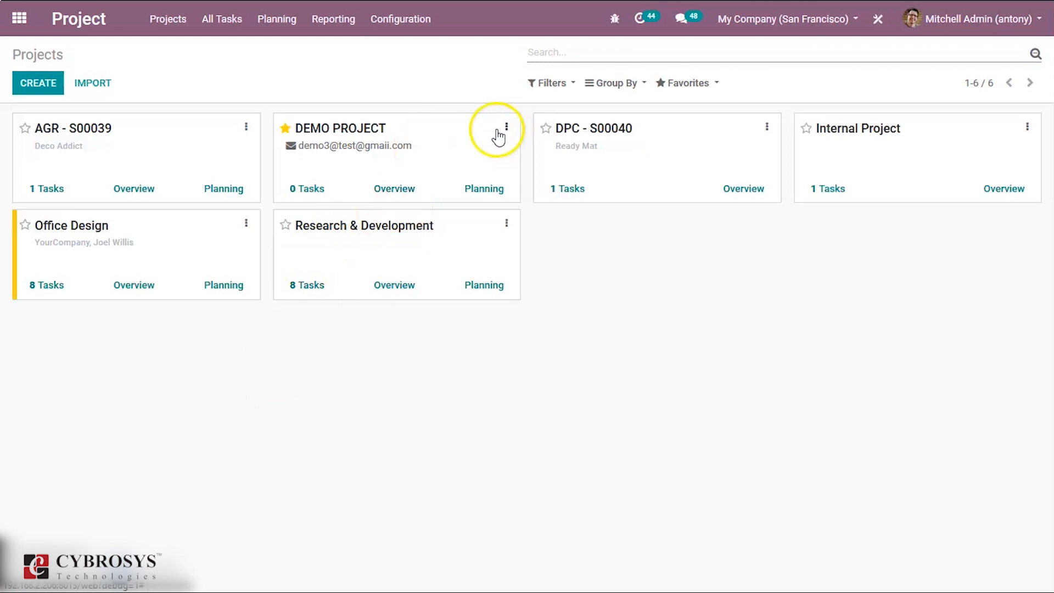
- Save Project settings with Sub-tasks, Ratings, Forecasts and Timesheets on, Collaborative Pads off
click(412, 24)
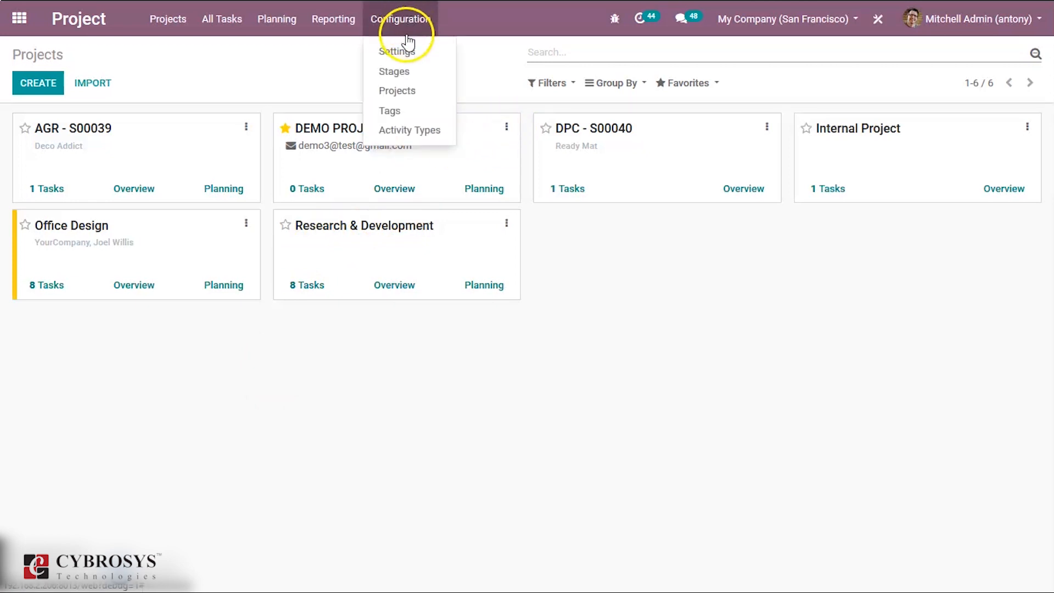
click(403, 51)
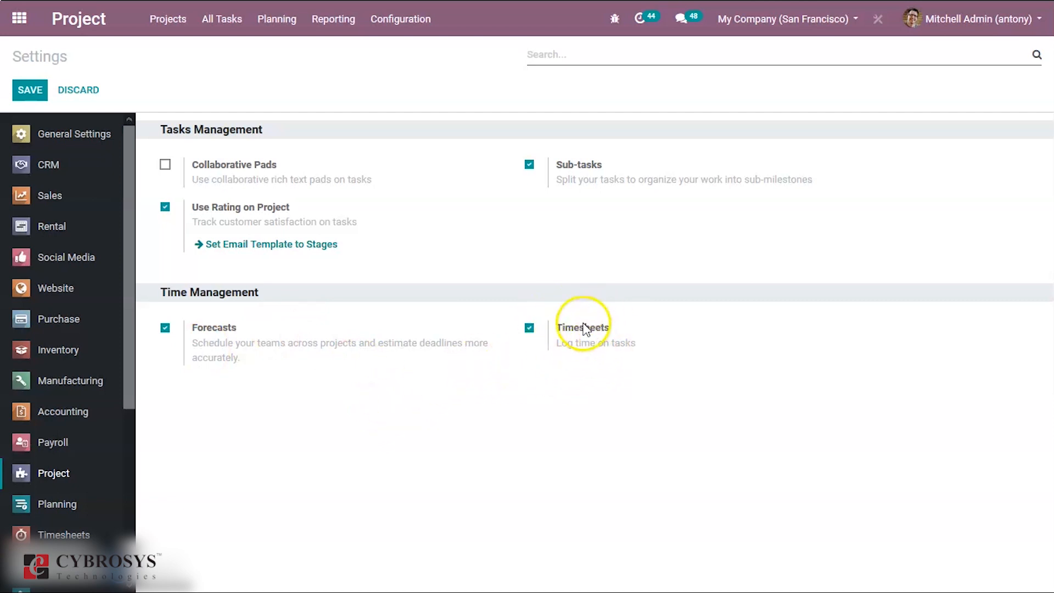
mouse_move(583, 329)
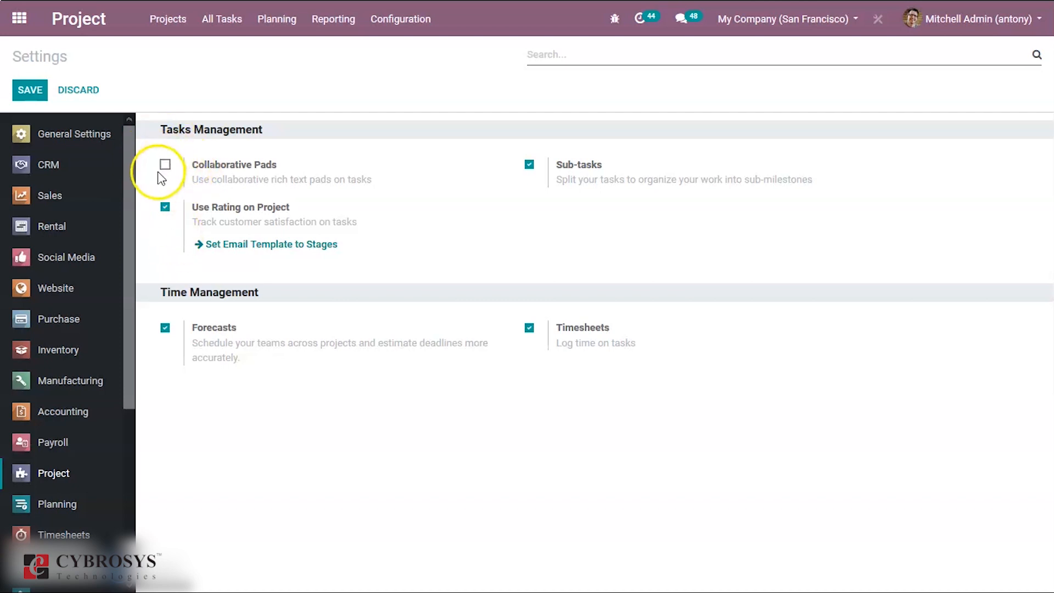
mouse_move(175, 174)
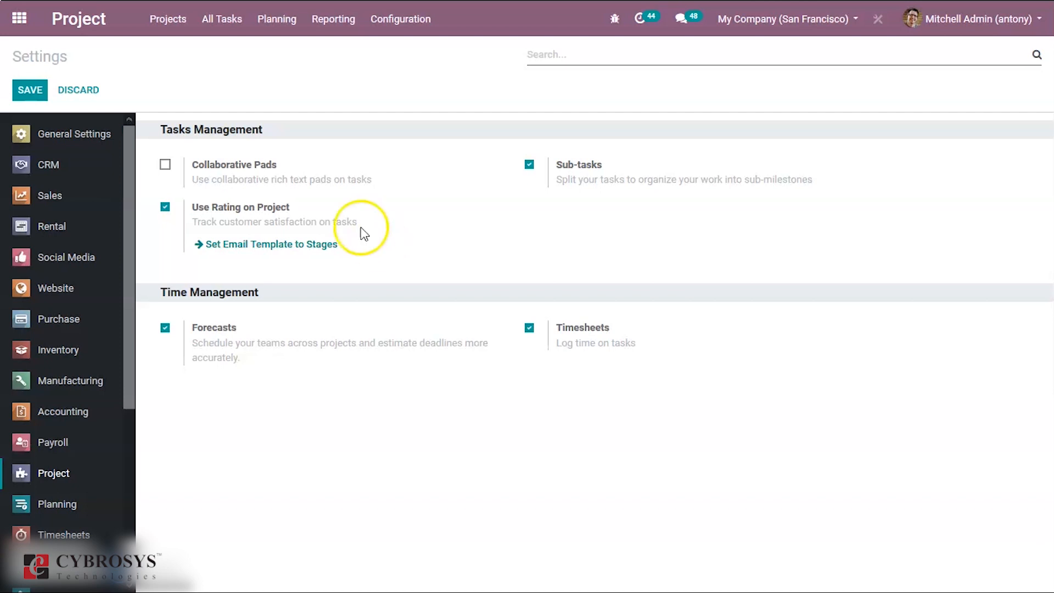
click(29, 92)
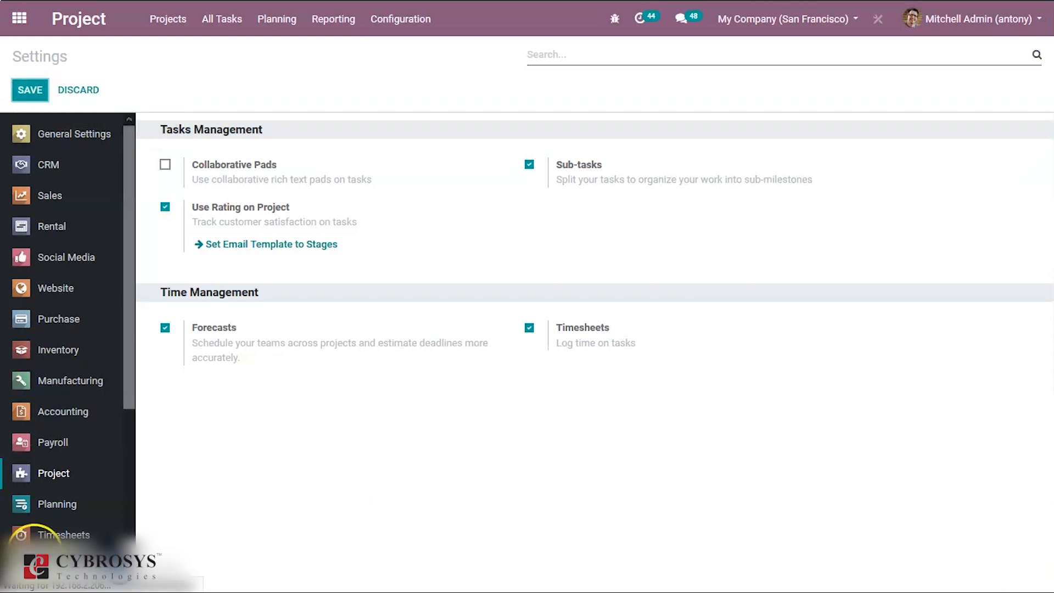
click(401, 23)
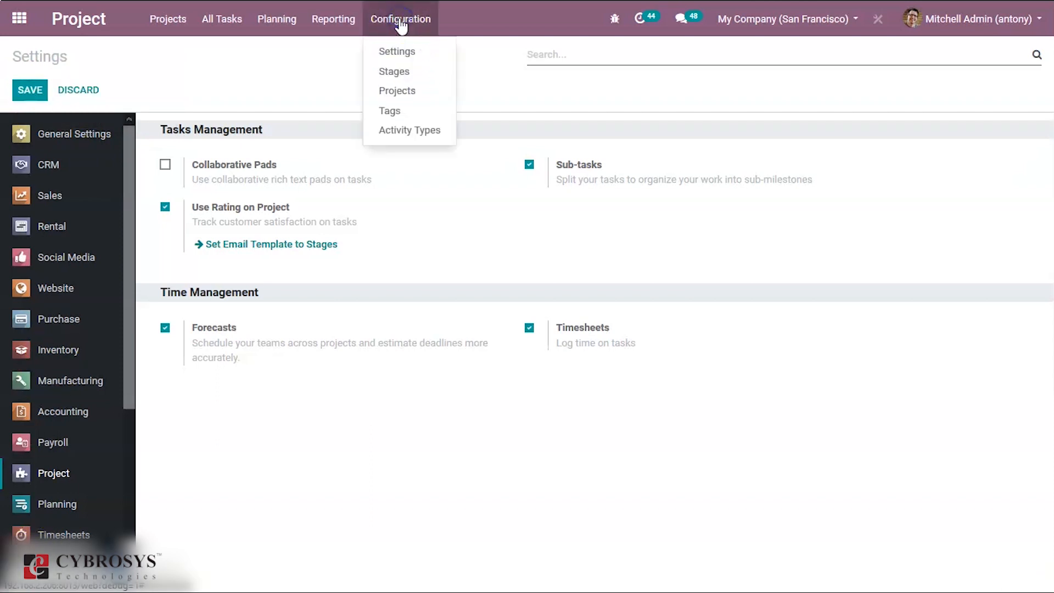
- Add DEMO PROJECT to the projects of the New task stage
click(390, 77)
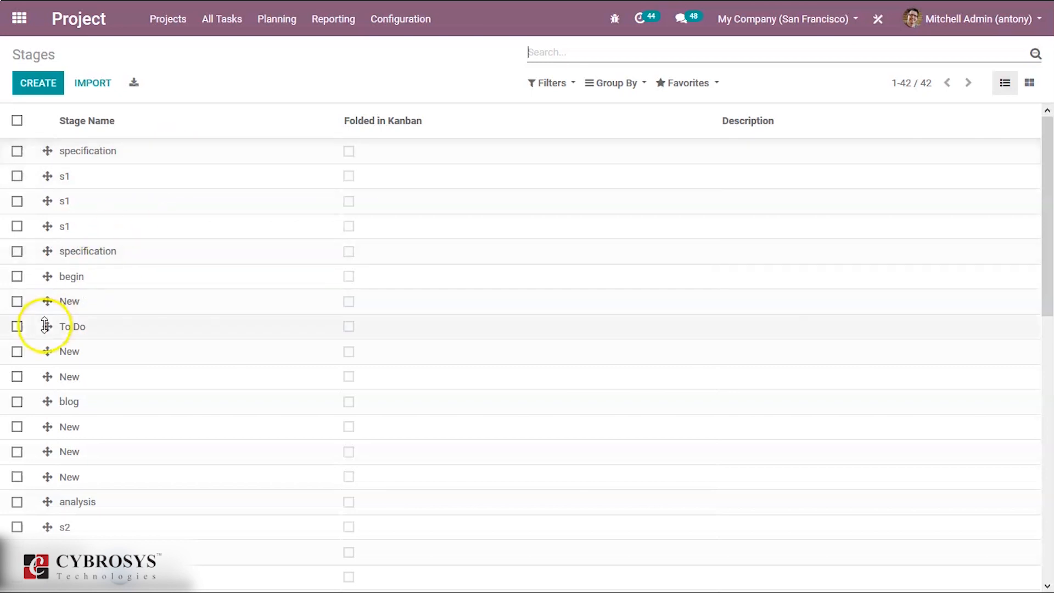
click(65, 311)
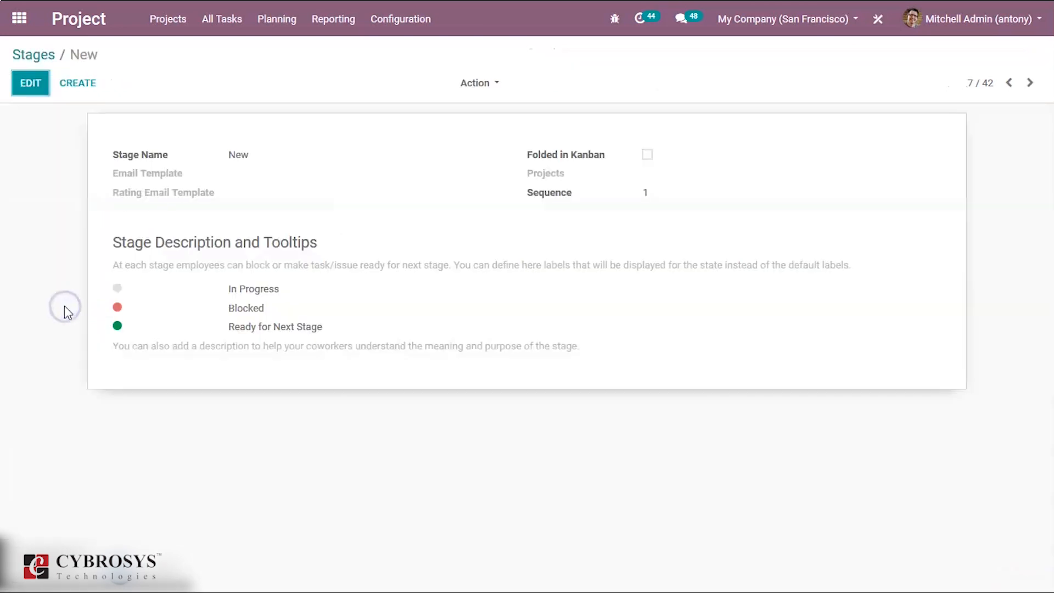
click(27, 84)
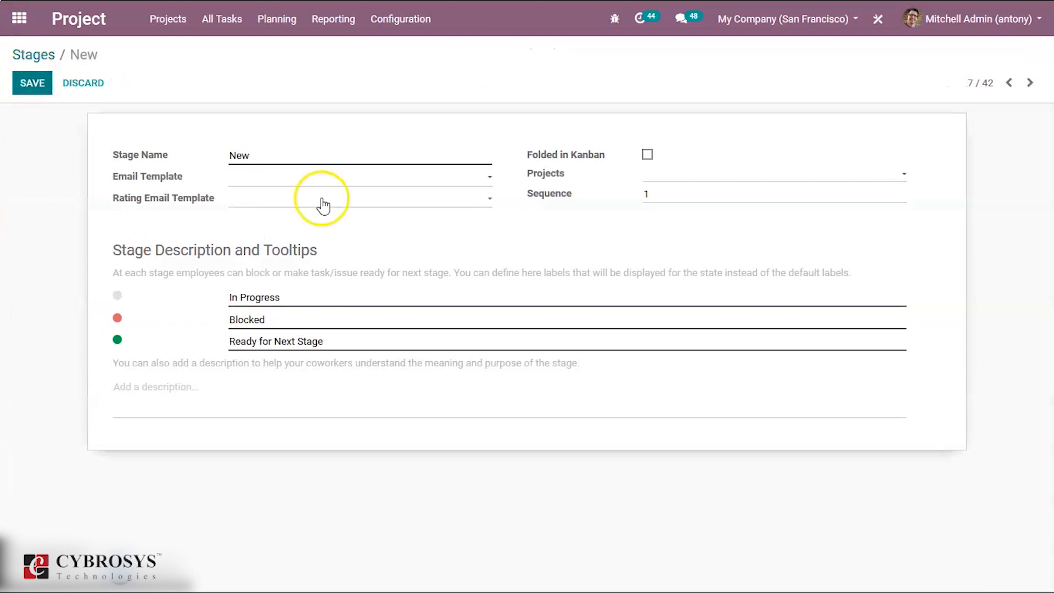
click(685, 177)
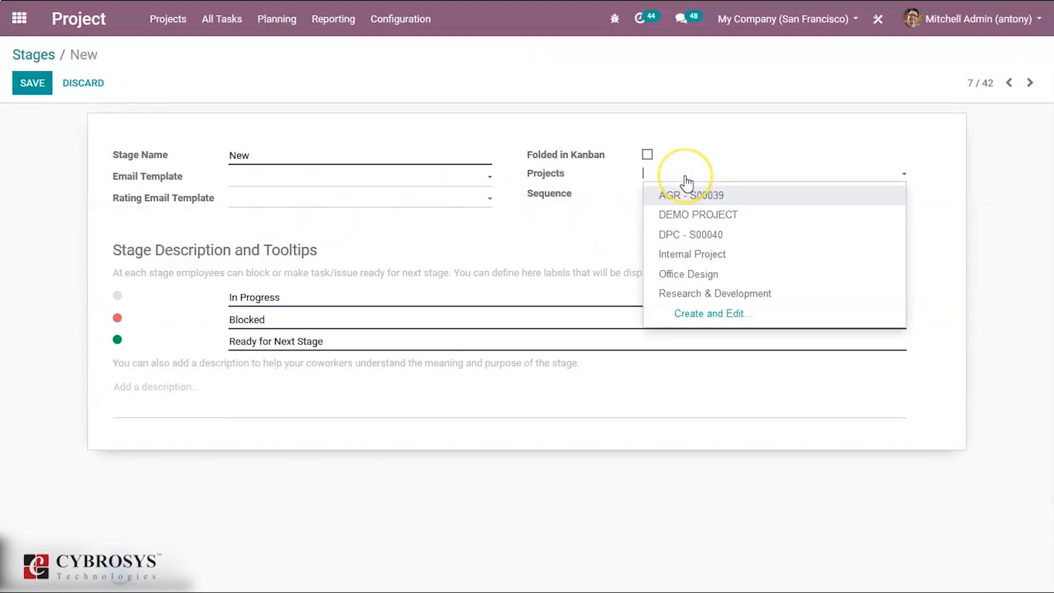
click(675, 217)
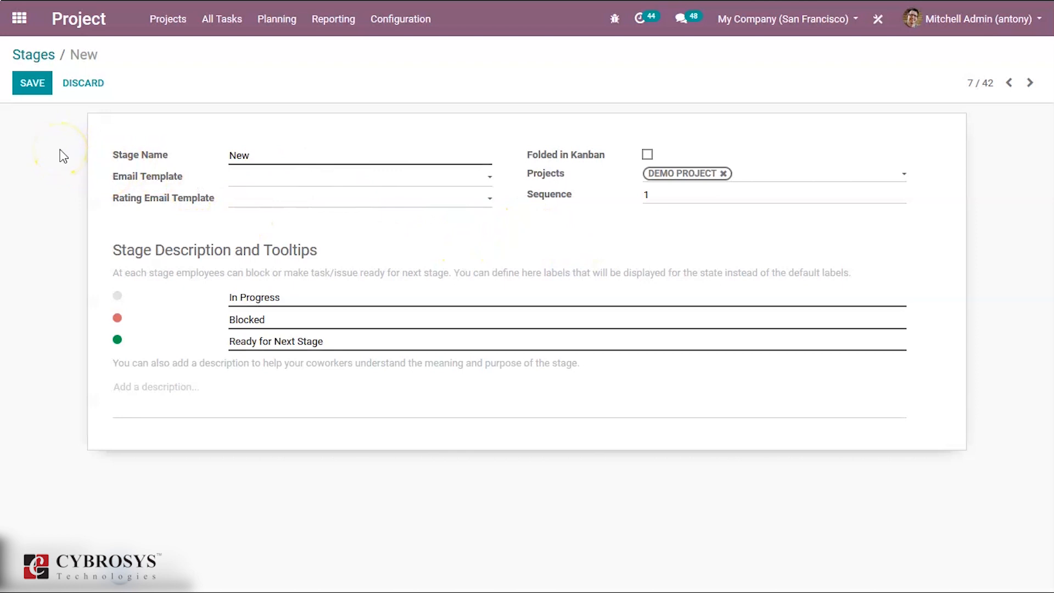
click(33, 82)
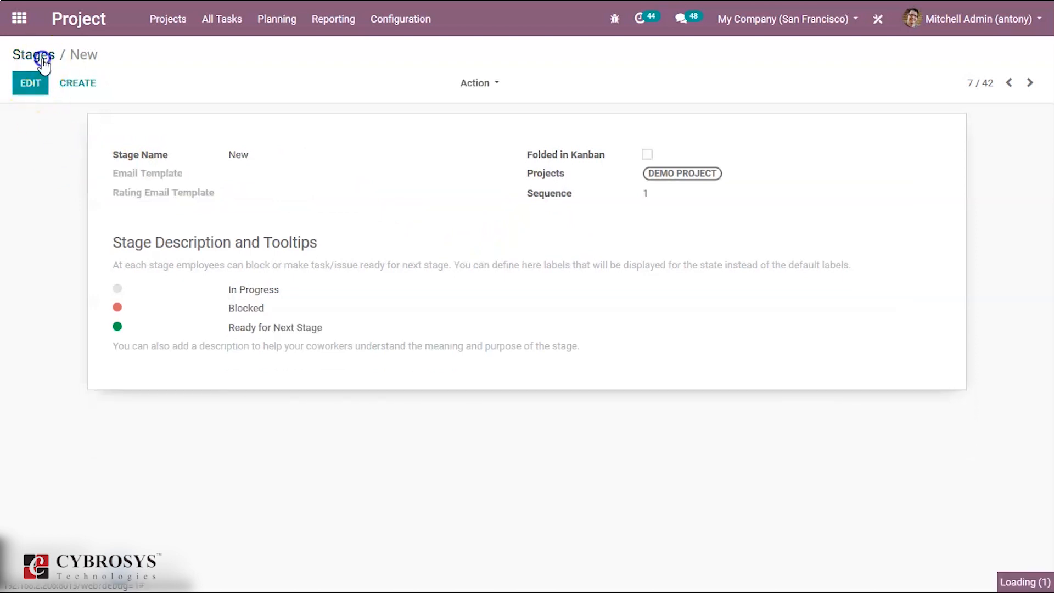
click(34, 55)
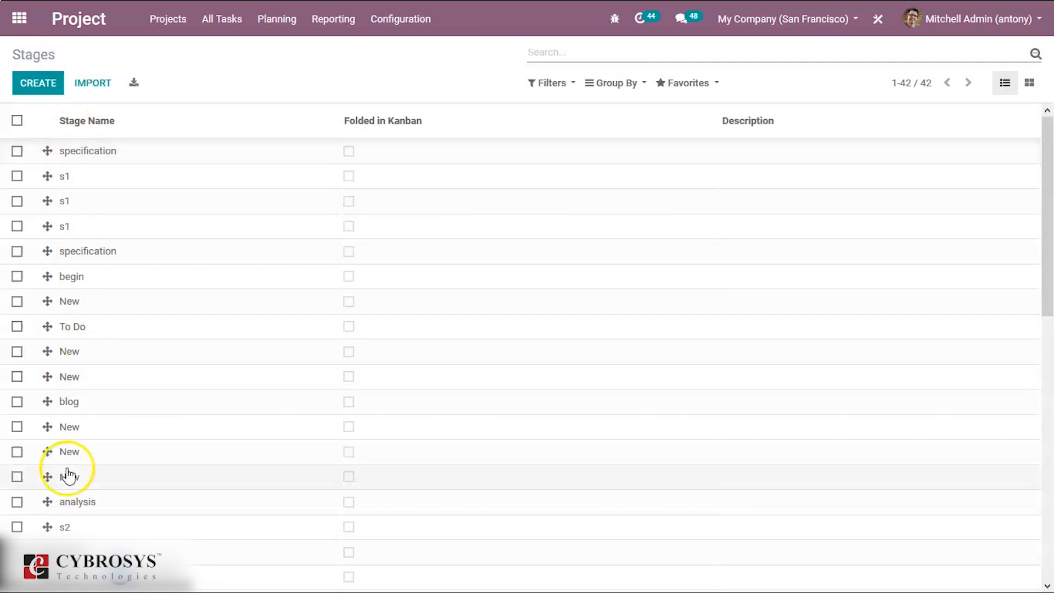
- Add DEMO PROJECT to the To Do task stage as well
click(103, 336)
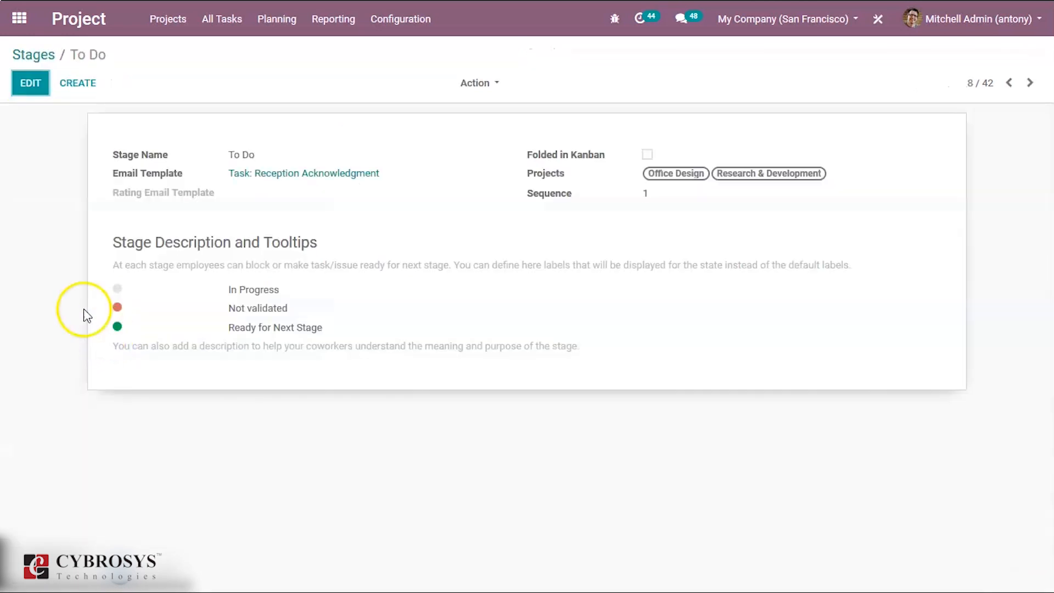
click(31, 84)
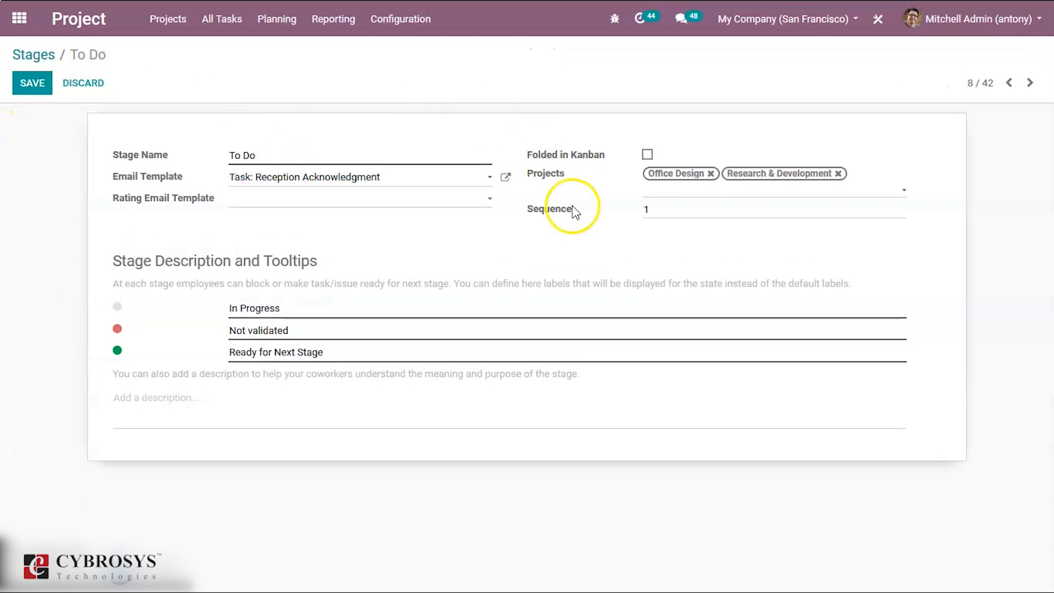
click(675, 195)
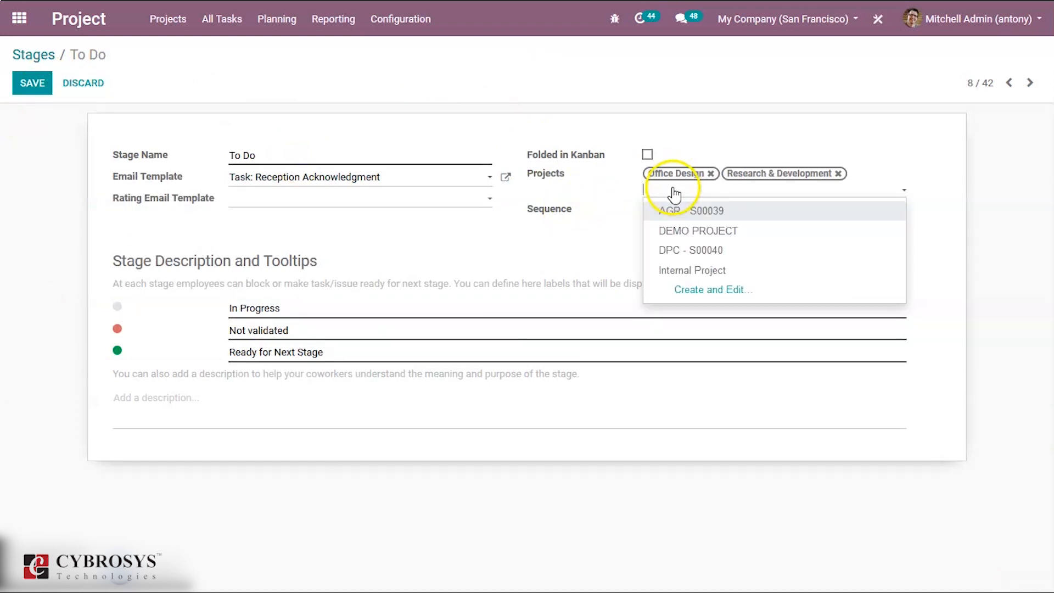
click(666, 232)
click(32, 84)
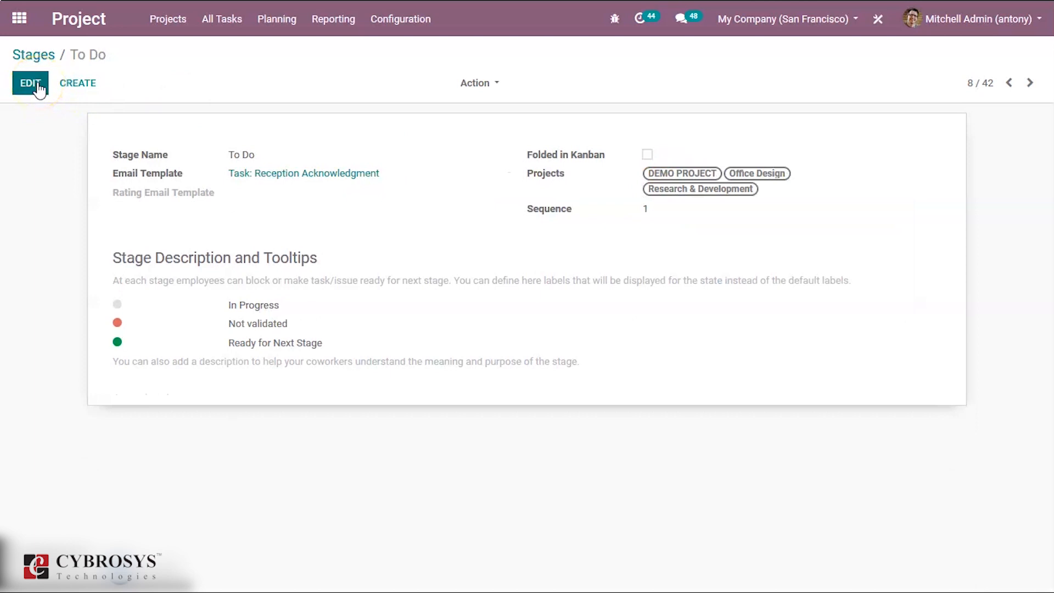
click(36, 55)
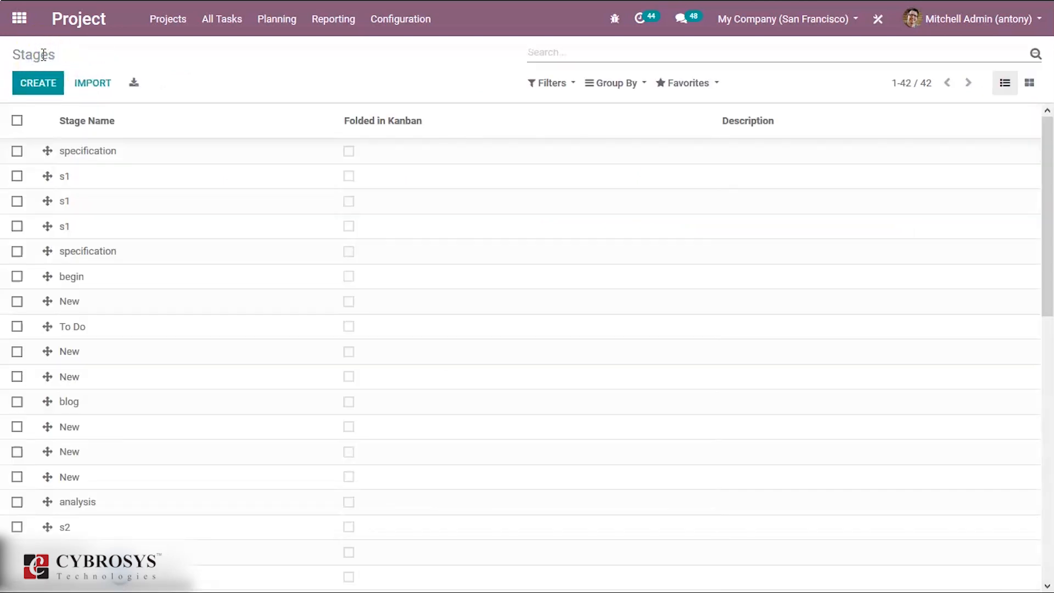
click(77, 20)
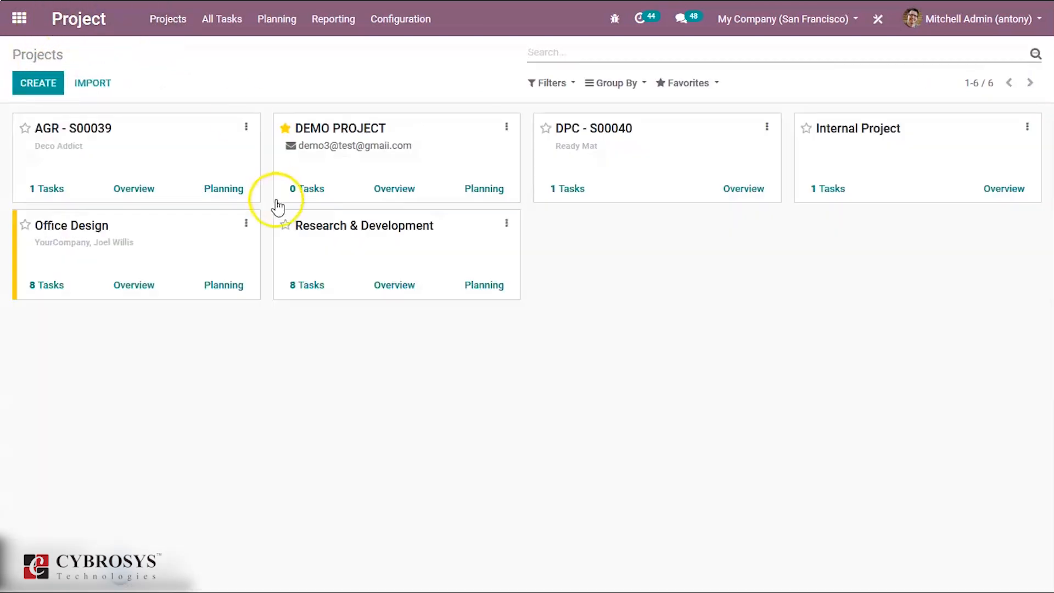
- On DEMO PROJECT's task board, add the stage columns design and sucess
click(425, 146)
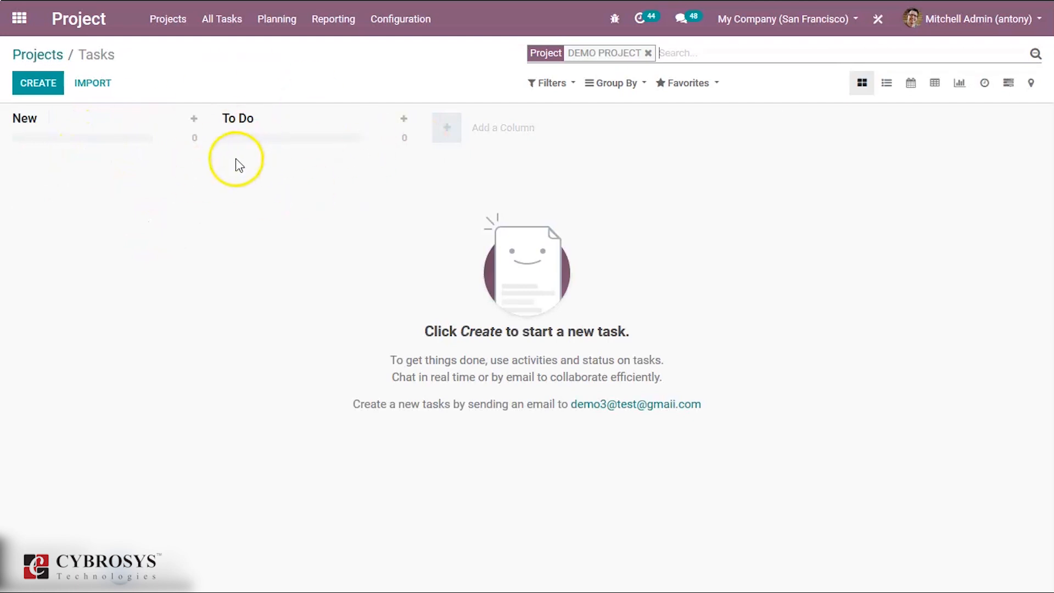
click(448, 130)
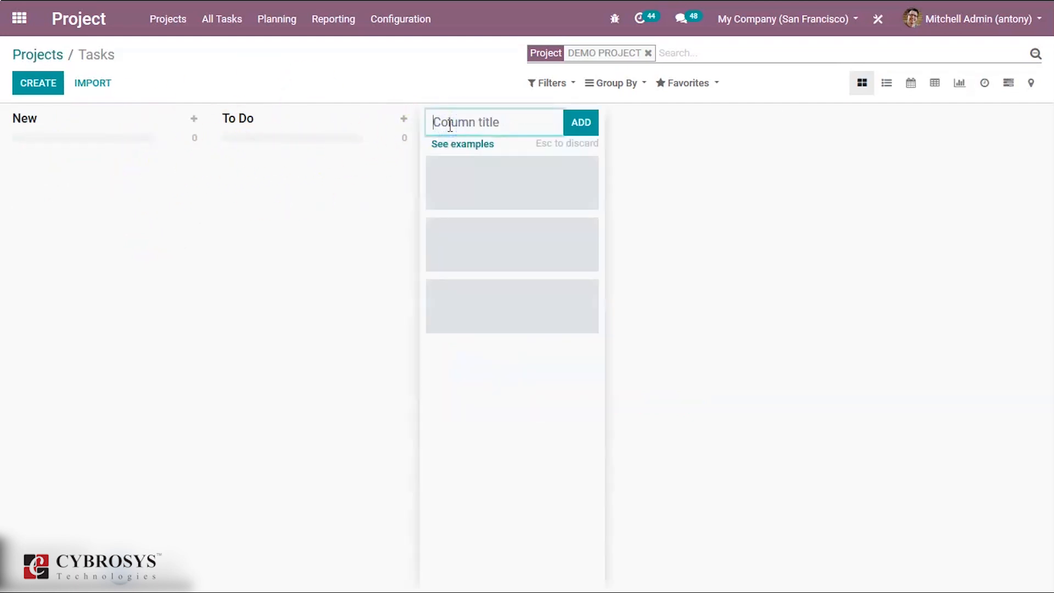
text(design)
click(584, 124)
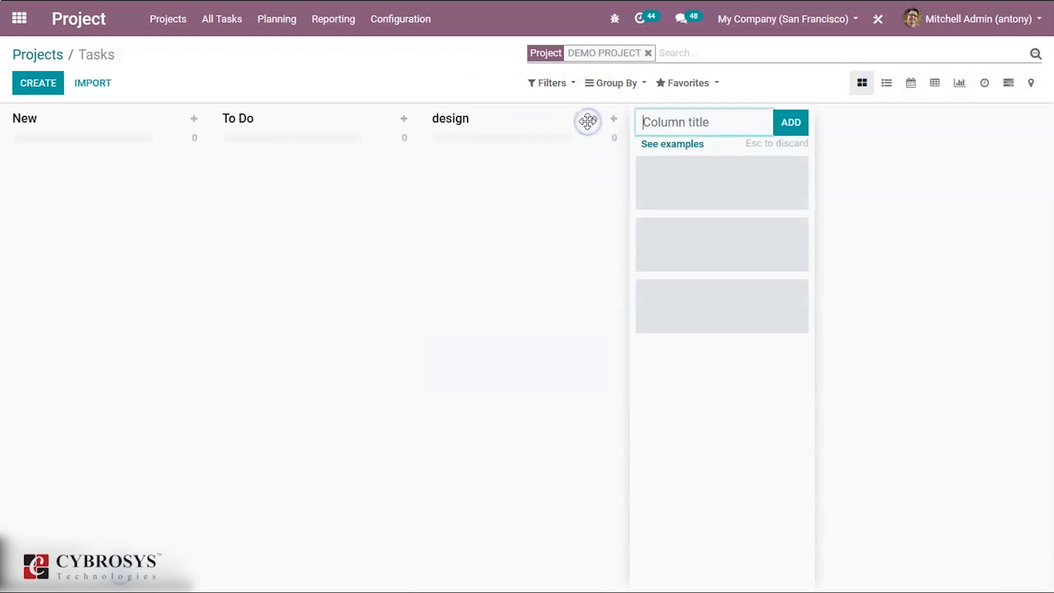
text(su)
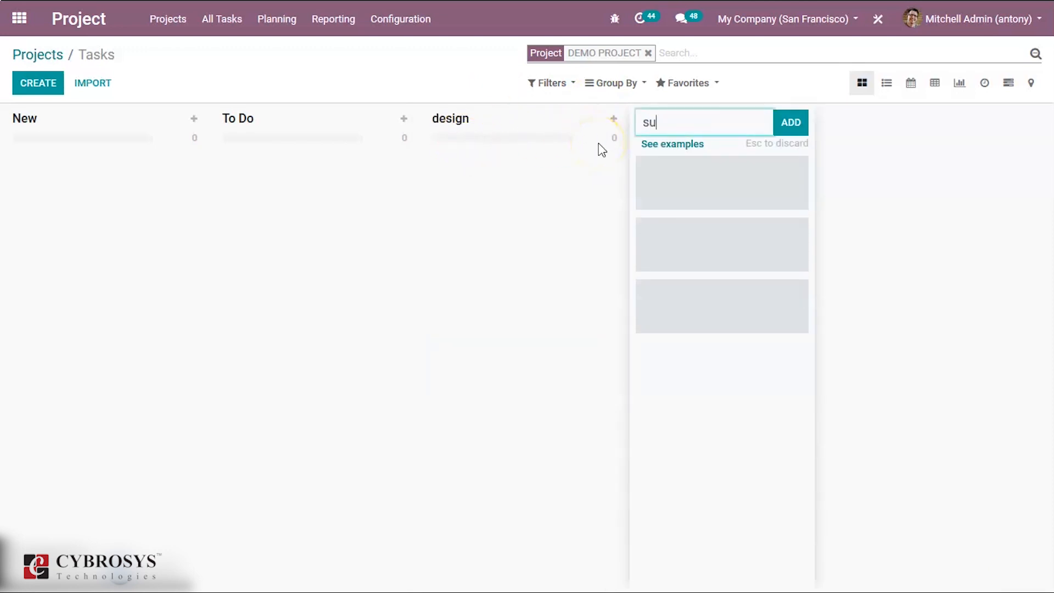
text(cess)
key(Return)
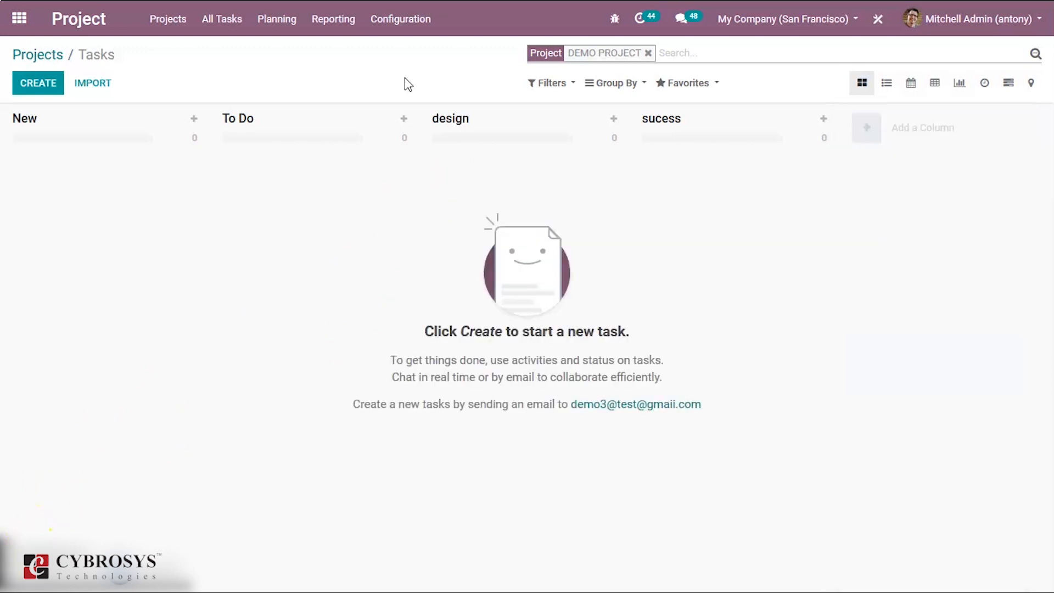
click(406, 22)
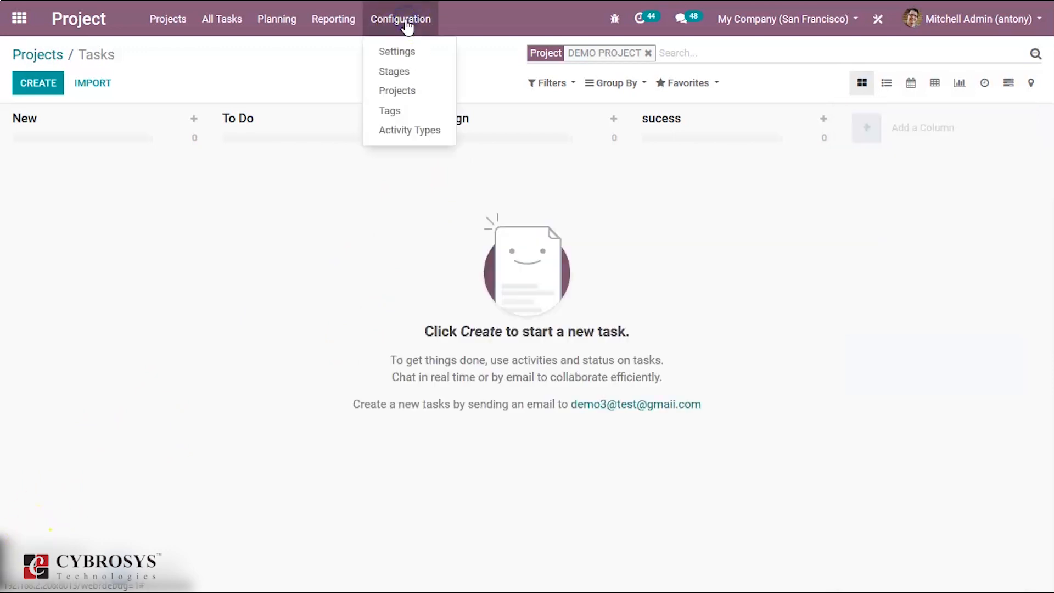
- Show all projects, switching to the kanban view and back to the list view
click(396, 91)
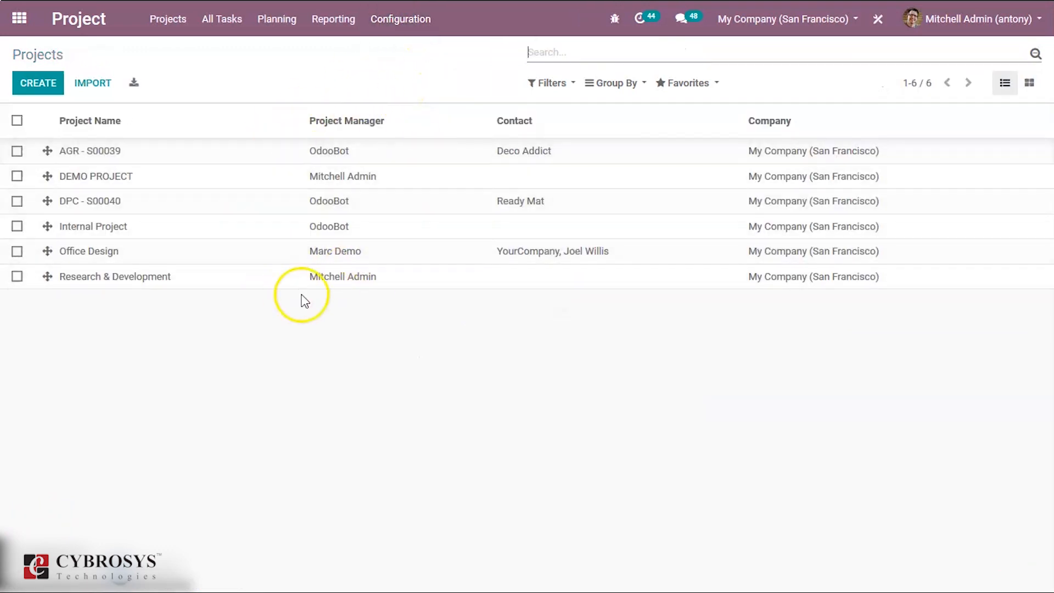
click(1031, 86)
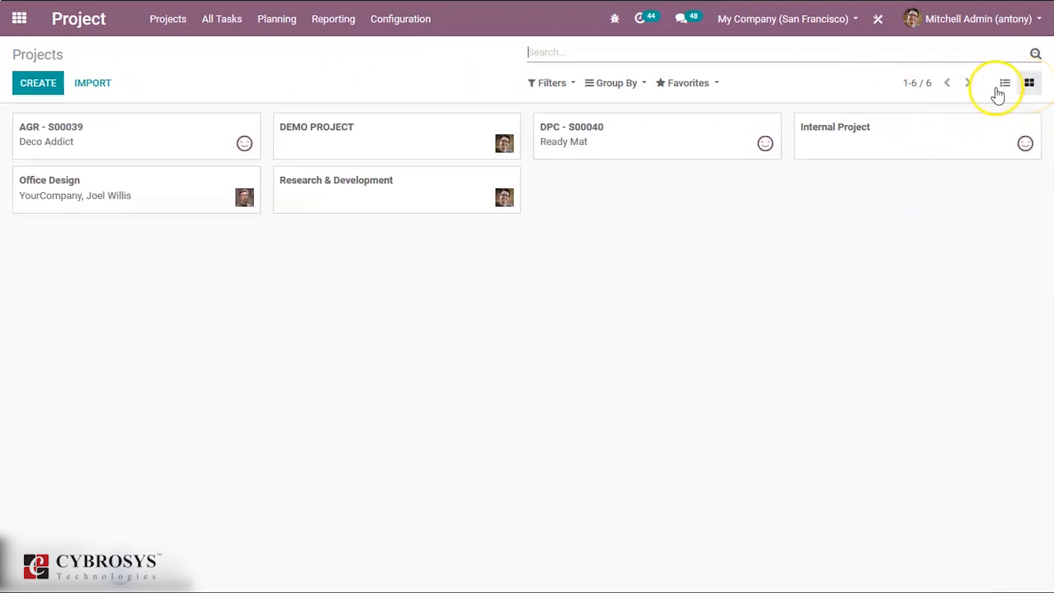
click(1005, 86)
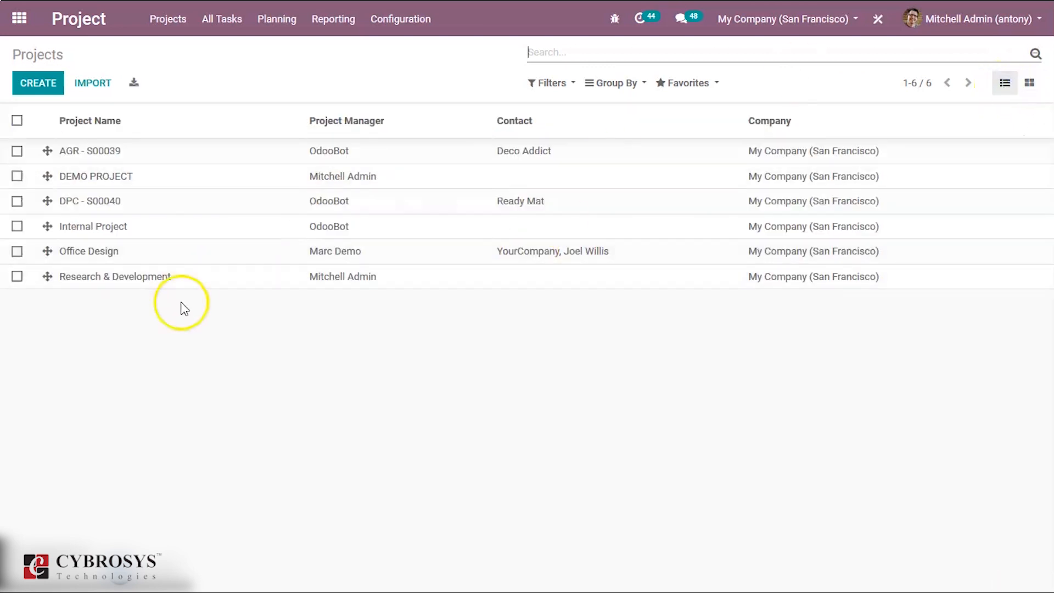
- Select AGR - S00039 and DPC - S00040, view the bulk actions, then deselect both
click(17, 152)
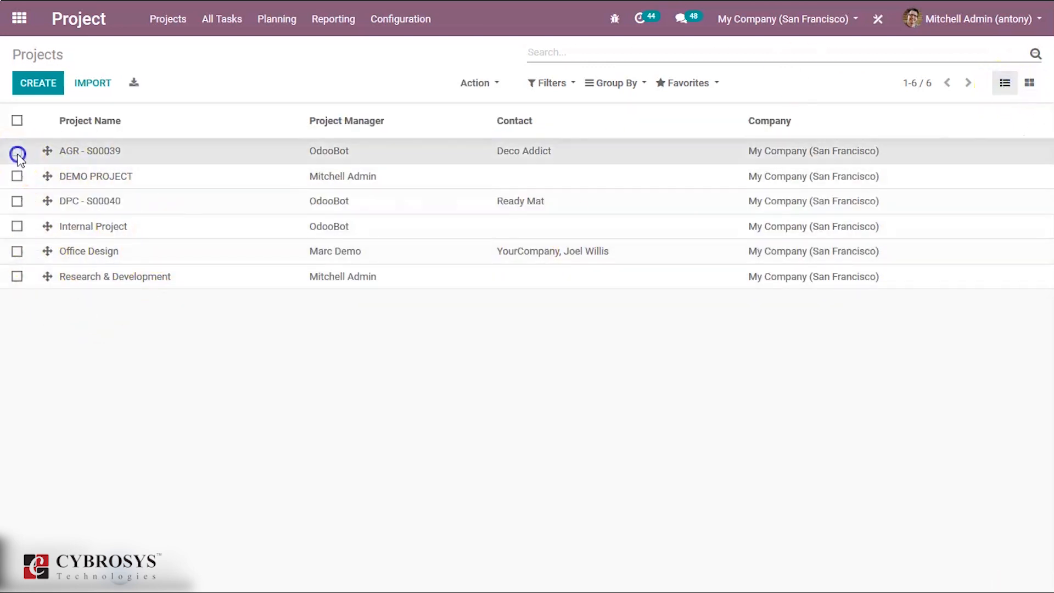
click(17, 201)
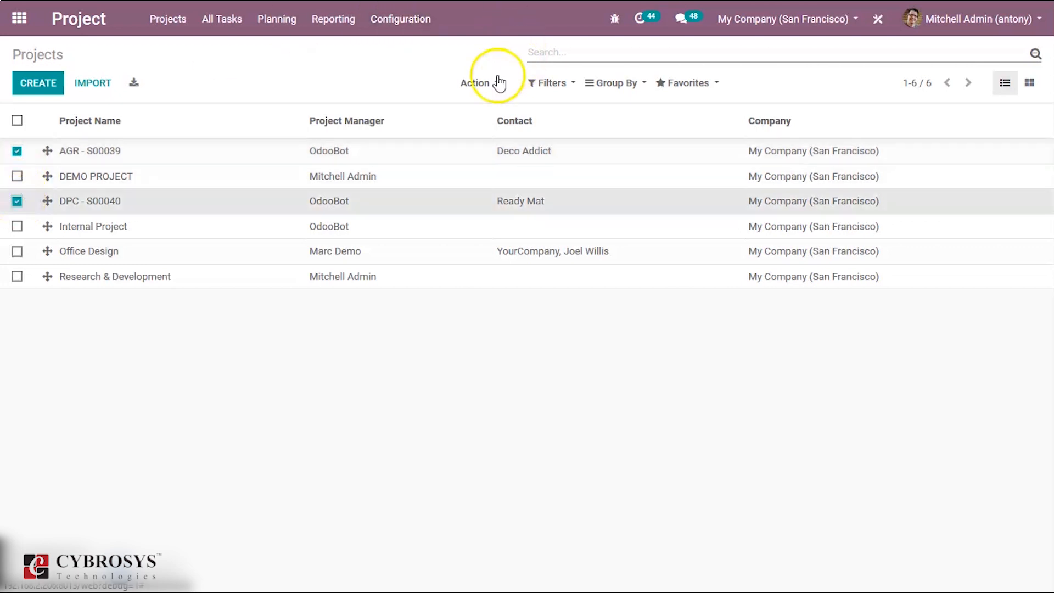
click(475, 84)
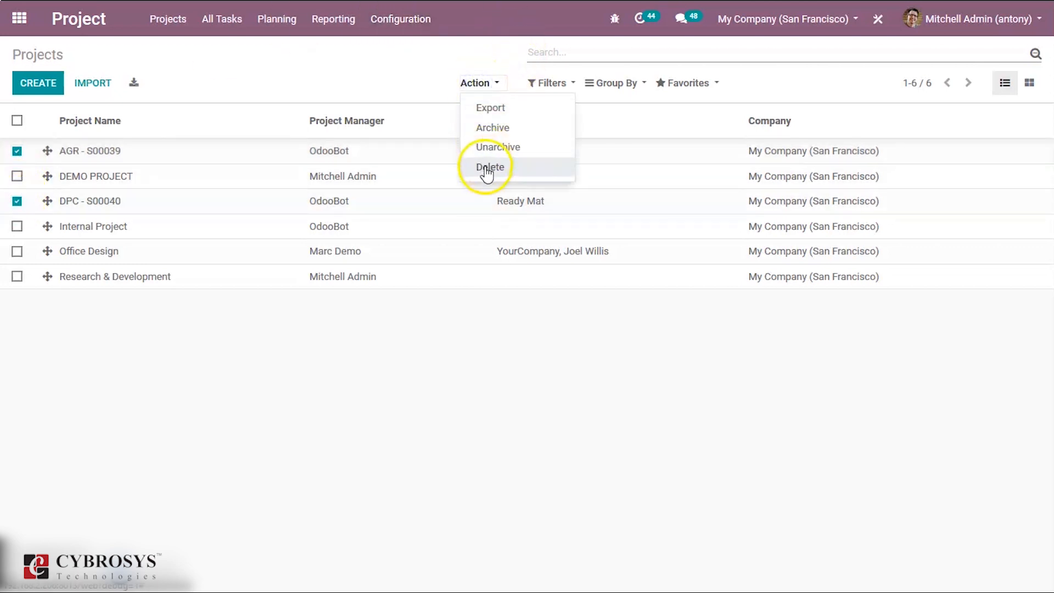
click(400, 86)
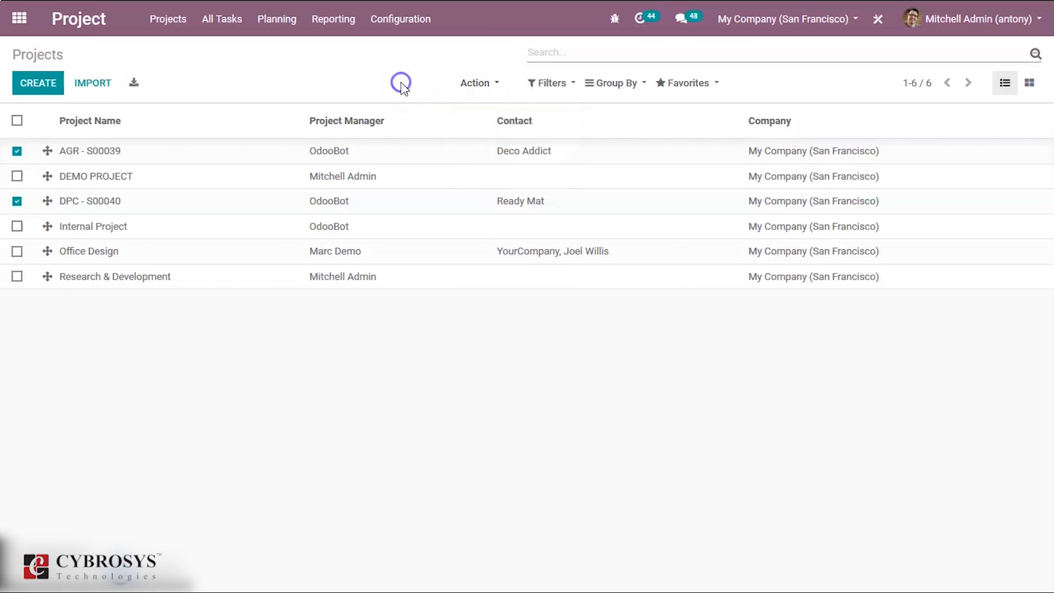
click(17, 151)
click(17, 201)
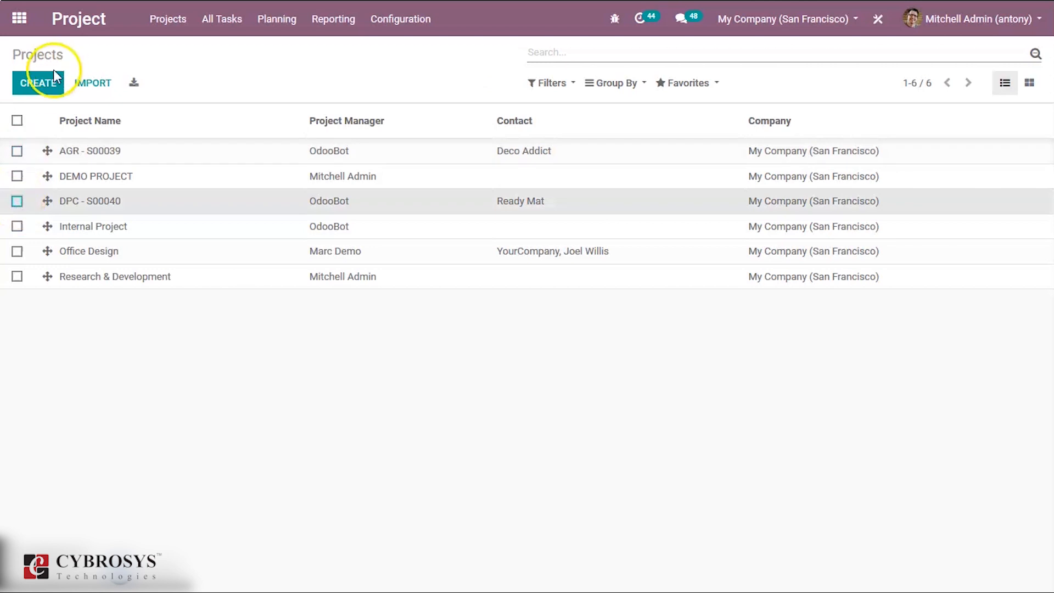
click(38, 83)
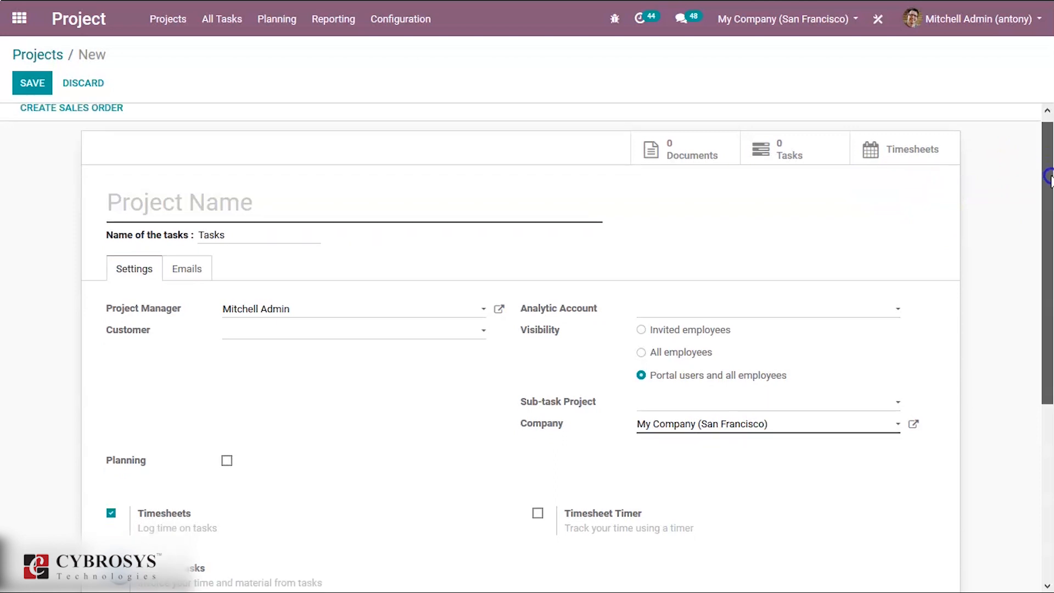
drag(1049, 172, 1050, 231)
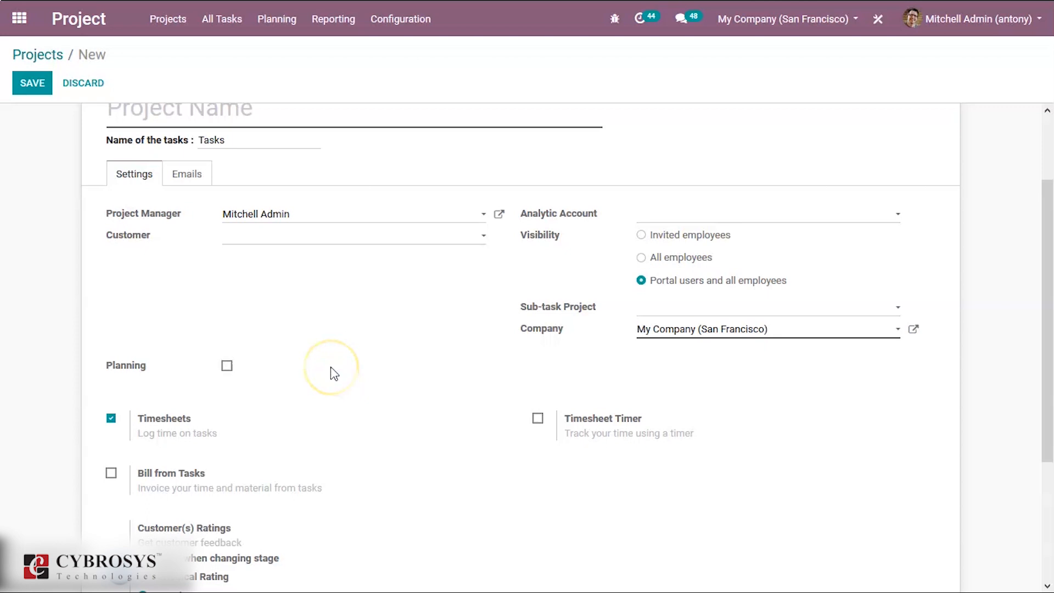
drag(1048, 208, 1049, 166)
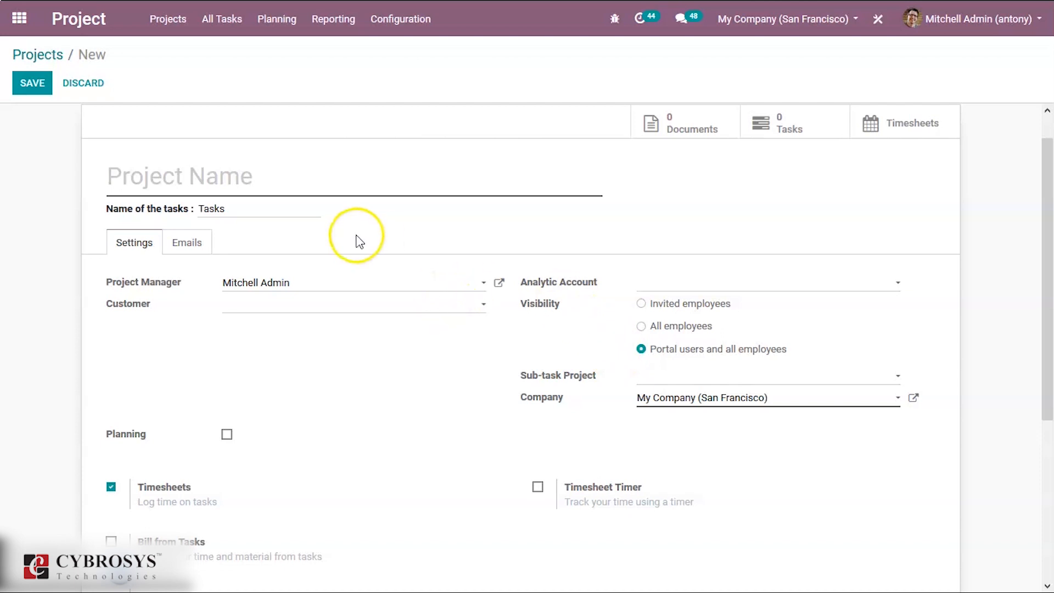
click(84, 83)
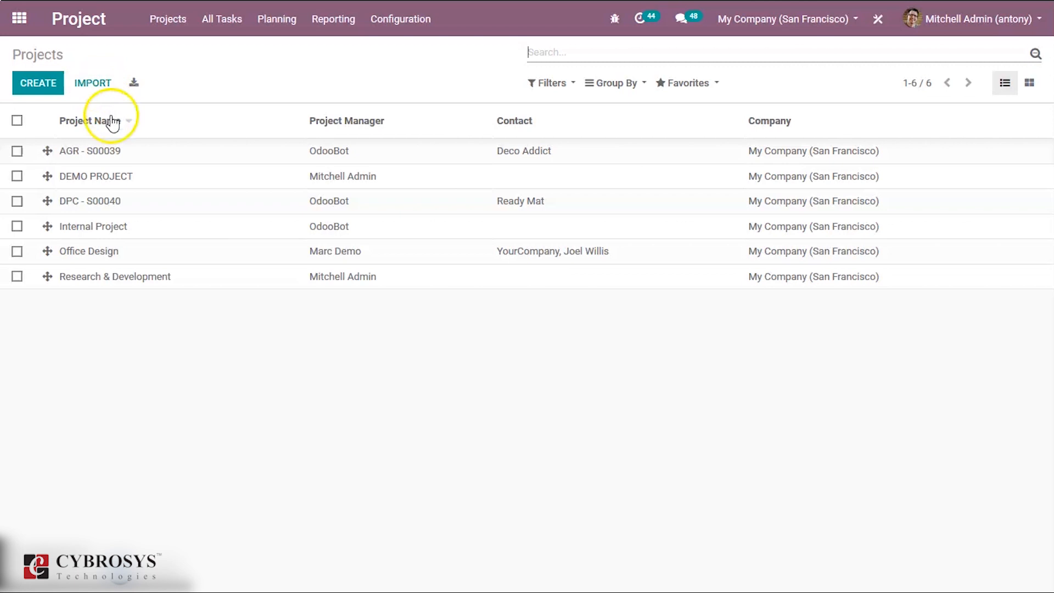
- Create and save a new project tag named testing in the Tags list
click(392, 20)
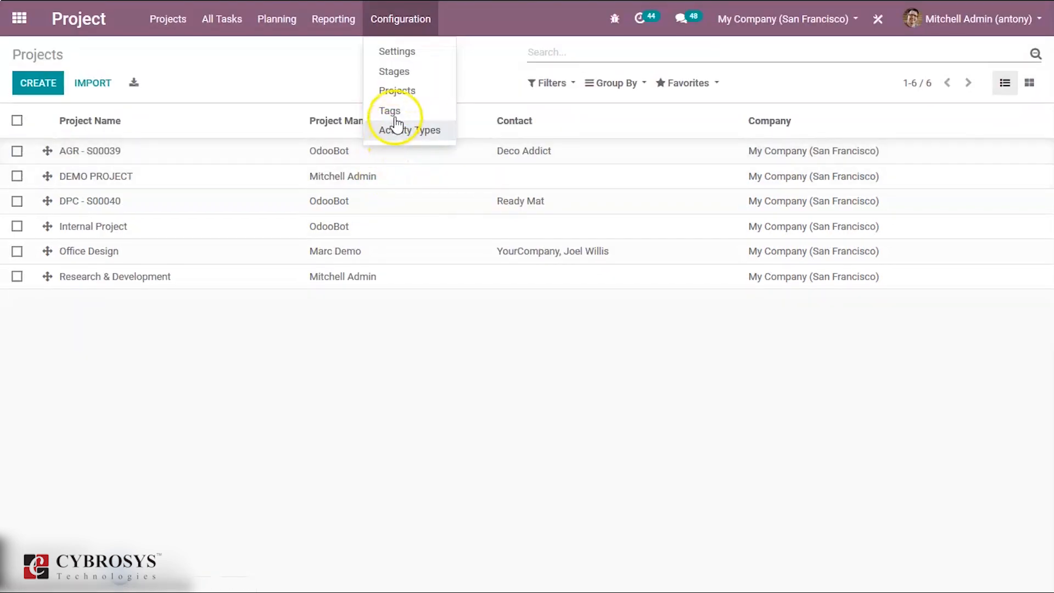
click(391, 111)
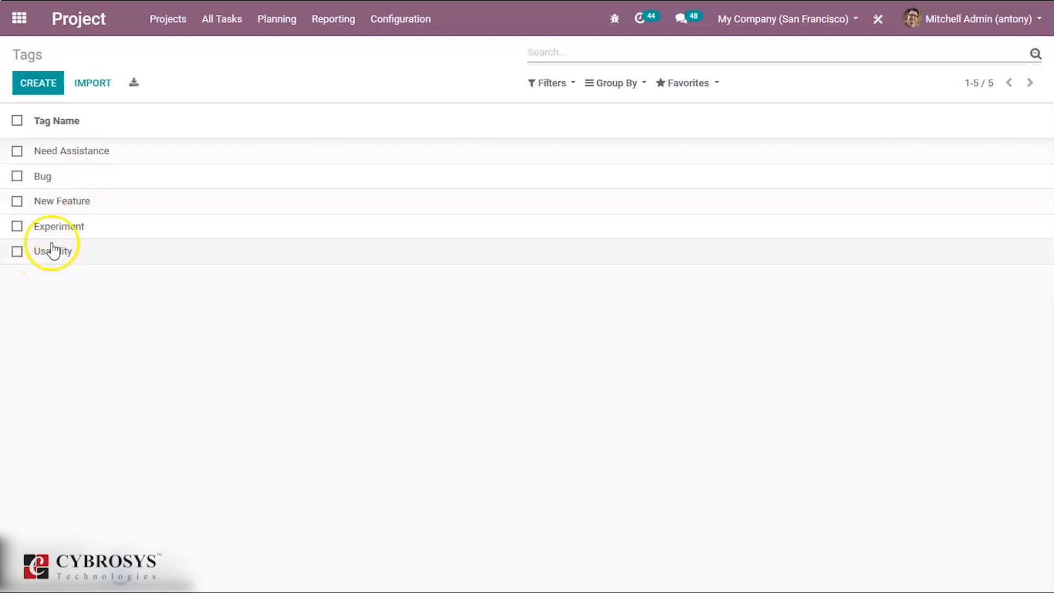
click(36, 89)
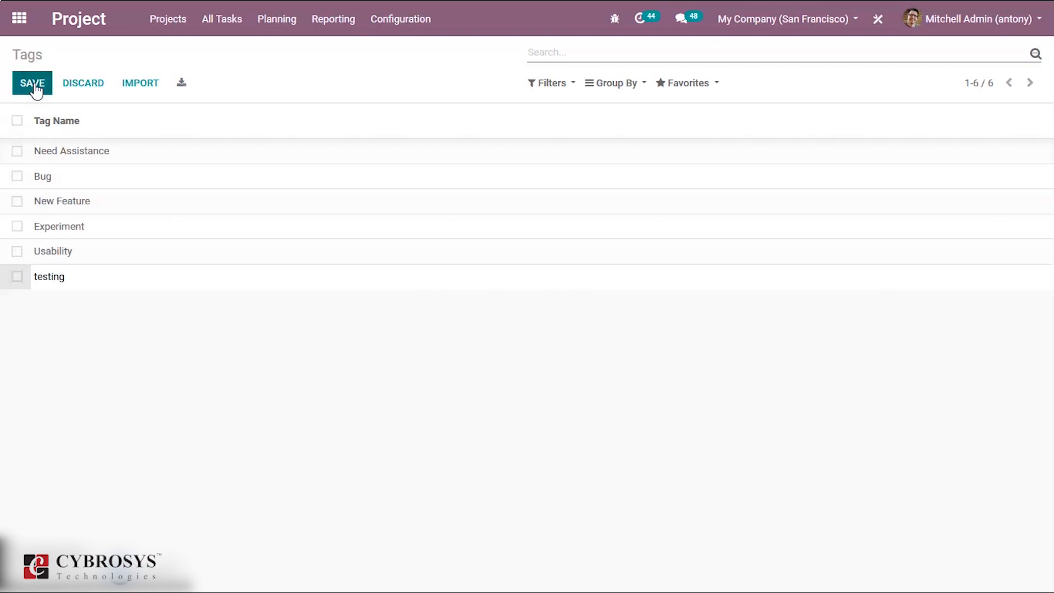
click(33, 87)
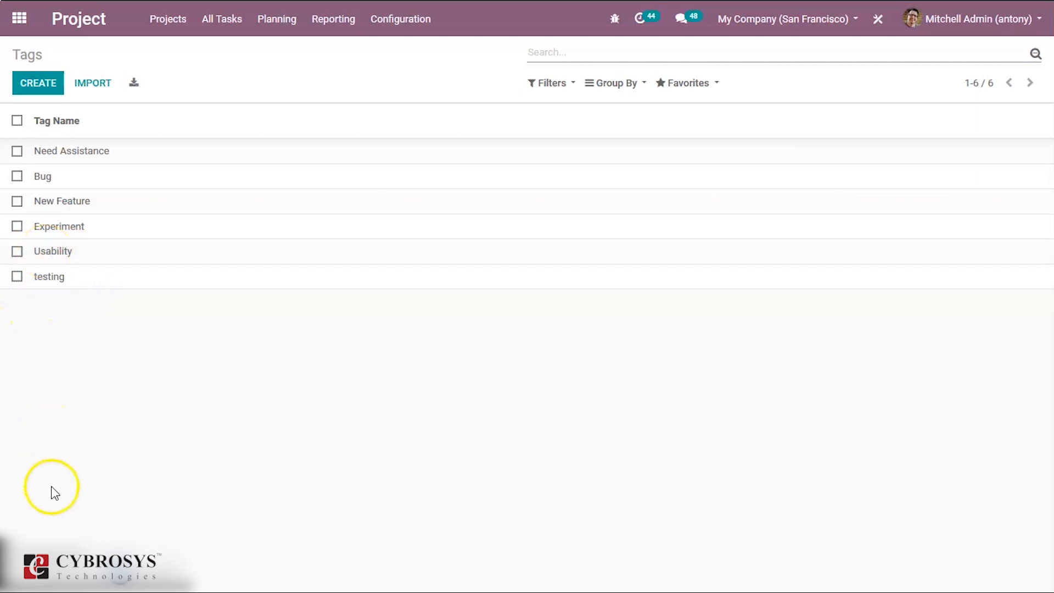
- Open the Activity Types list, now without Call, and start a new activity type
click(405, 21)
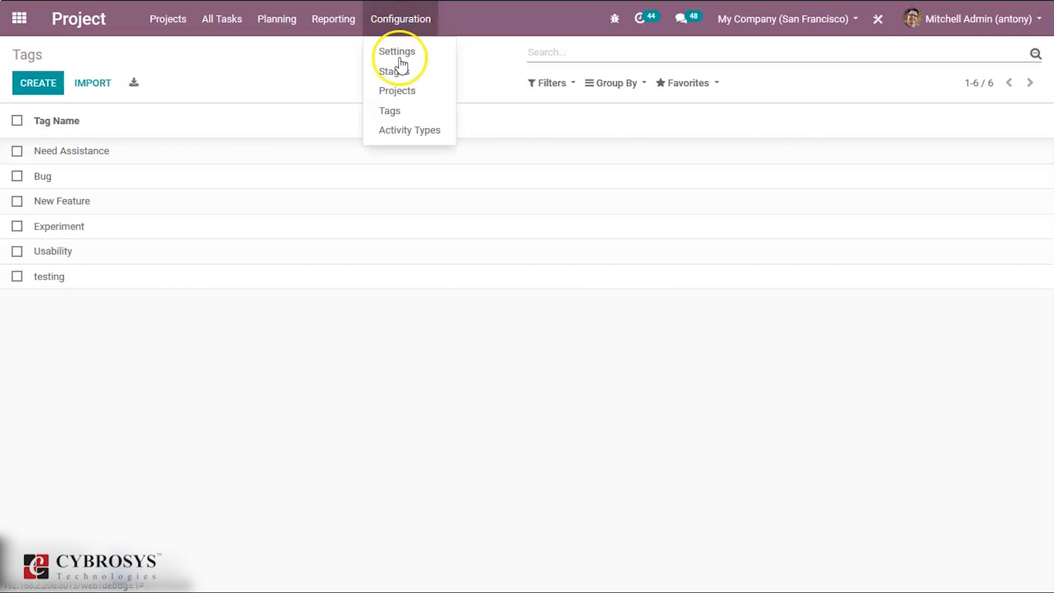
click(398, 131)
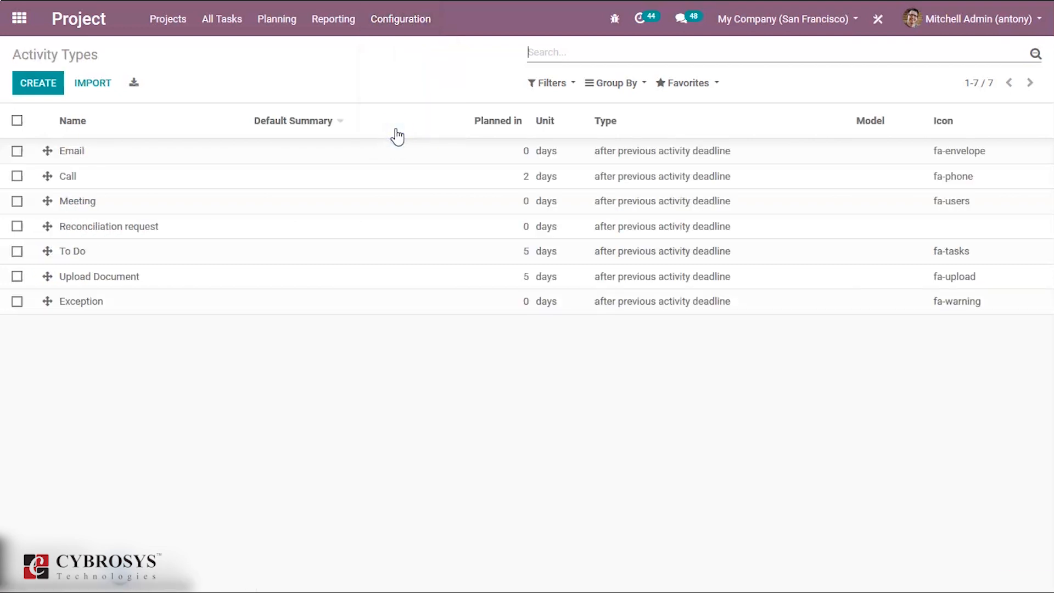
drag(126, 193, 229, 94)
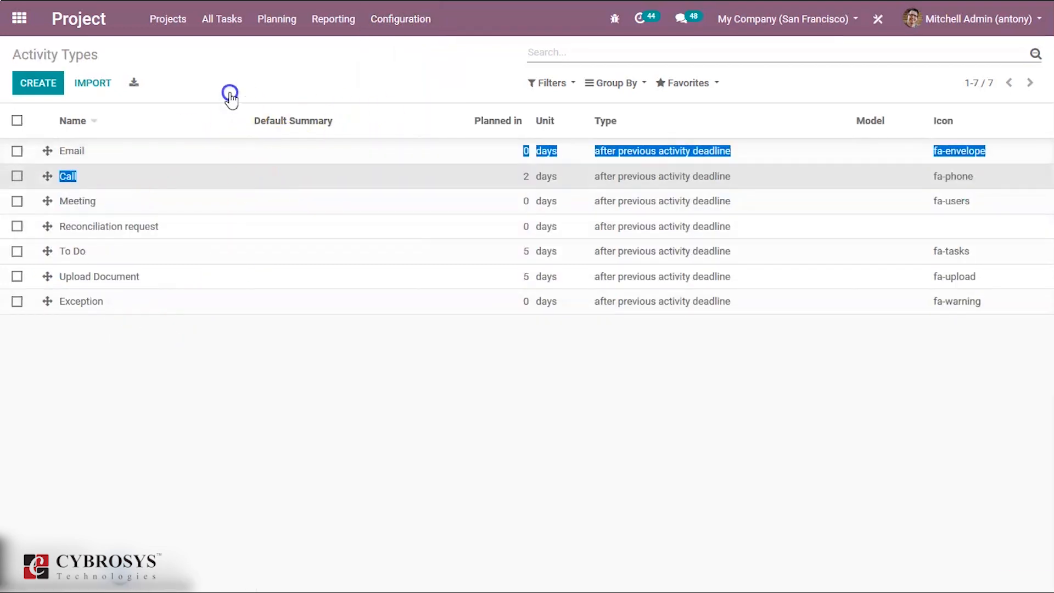
click(38, 84)
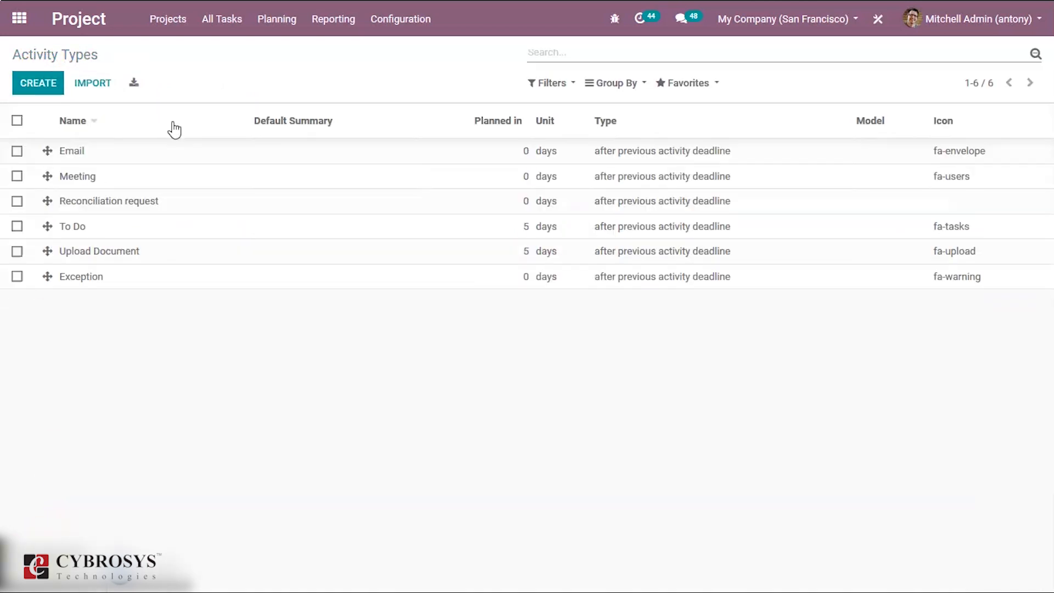
mouse_move(175, 130)
- Keep action None, set the demo default user, and schedule 2 days after the previous deadline
click(45, 82)
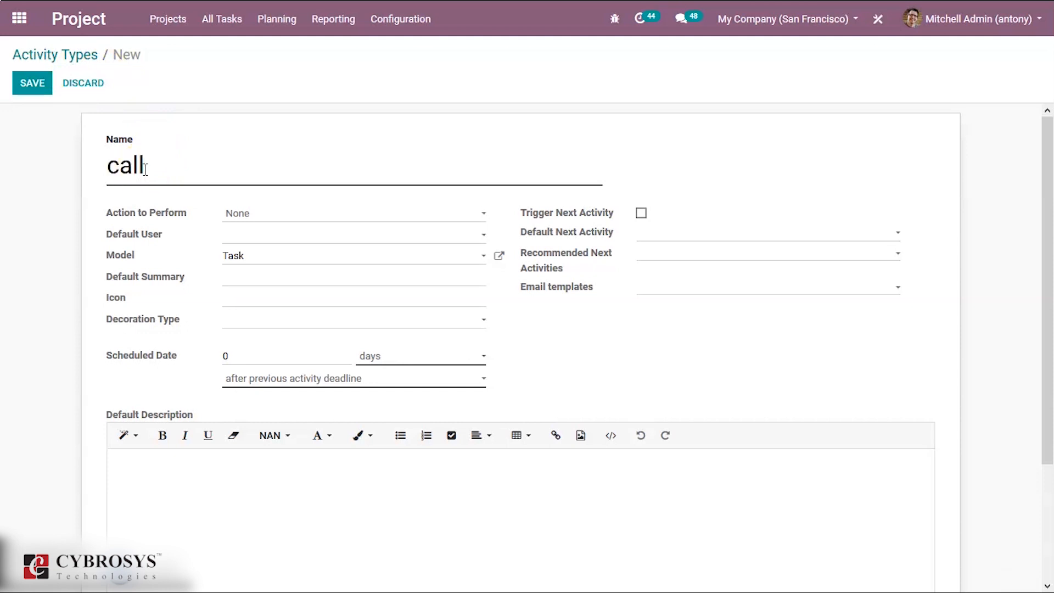
click(279, 213)
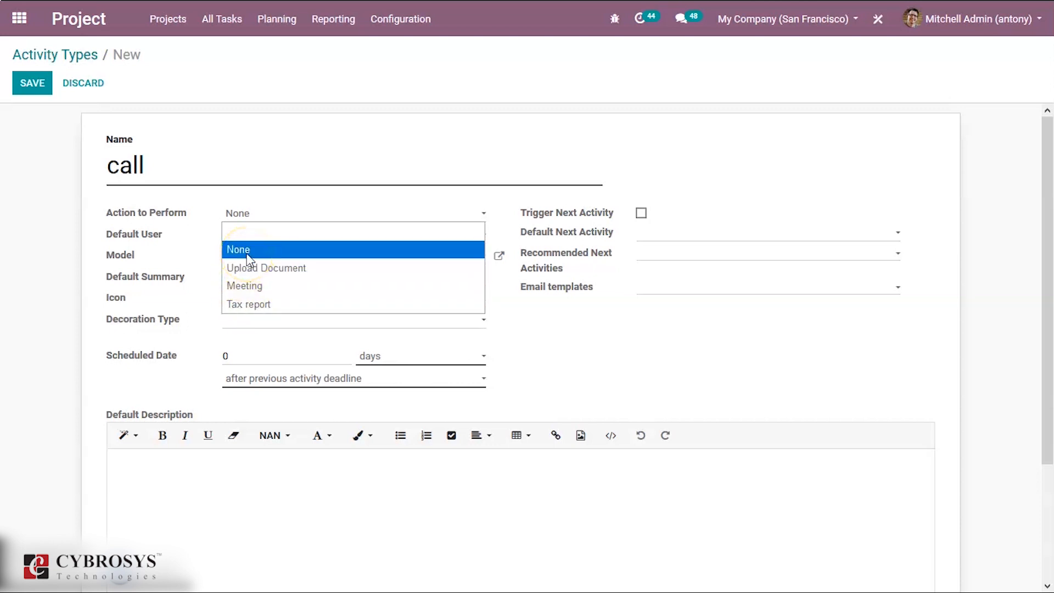
click(281, 214)
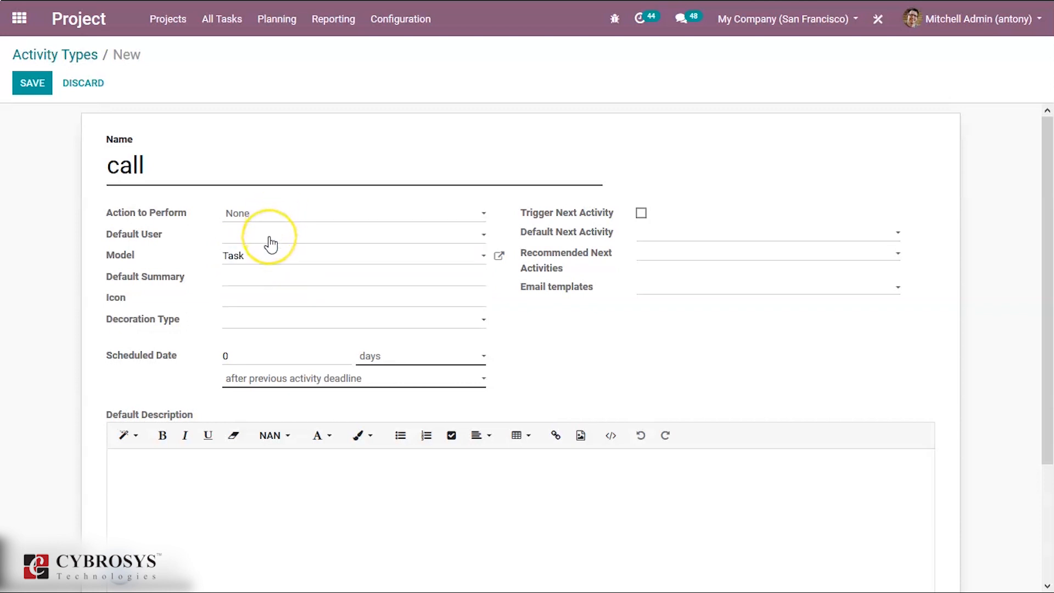
click(270, 237)
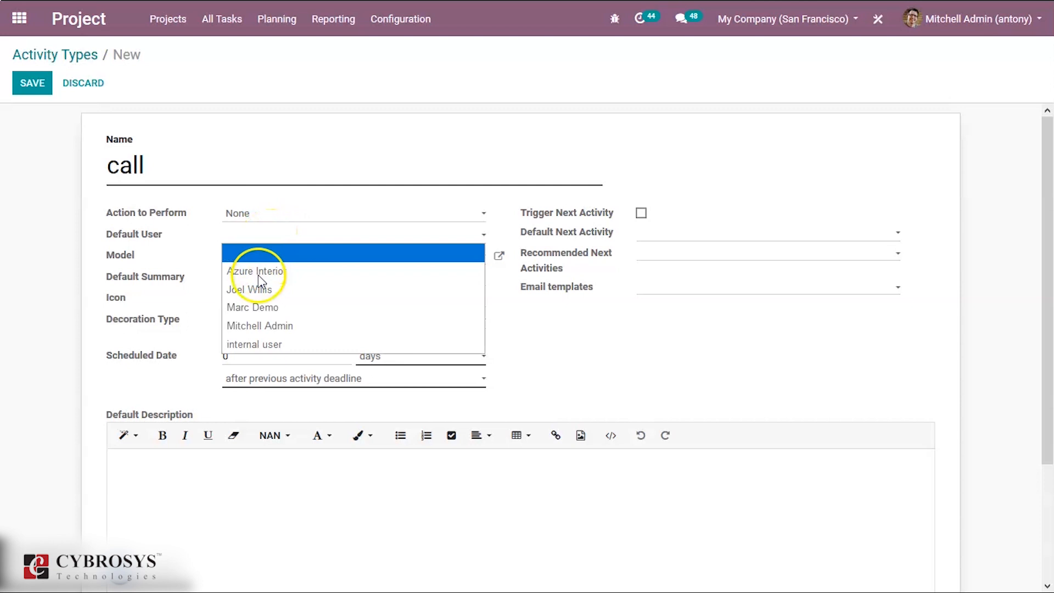
click(250, 309)
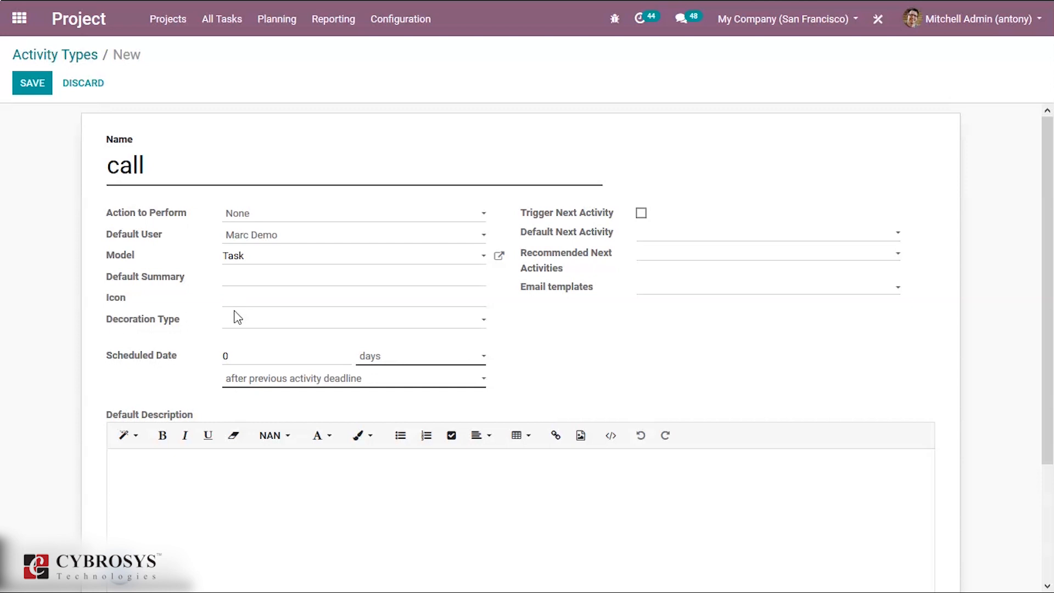
click(234, 354)
key(BackSpace)
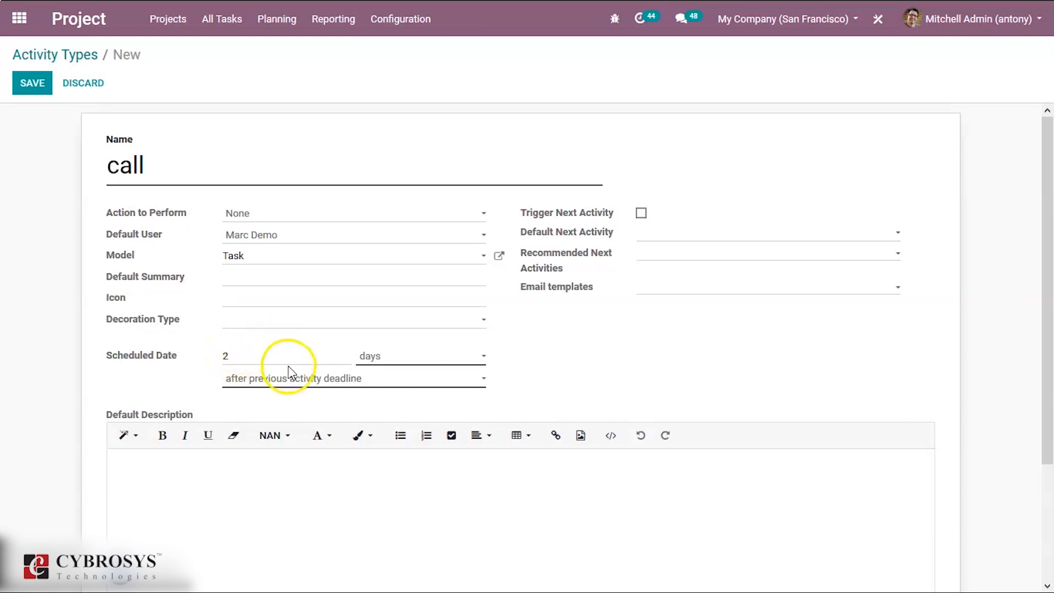
mouse_move(358, 391)
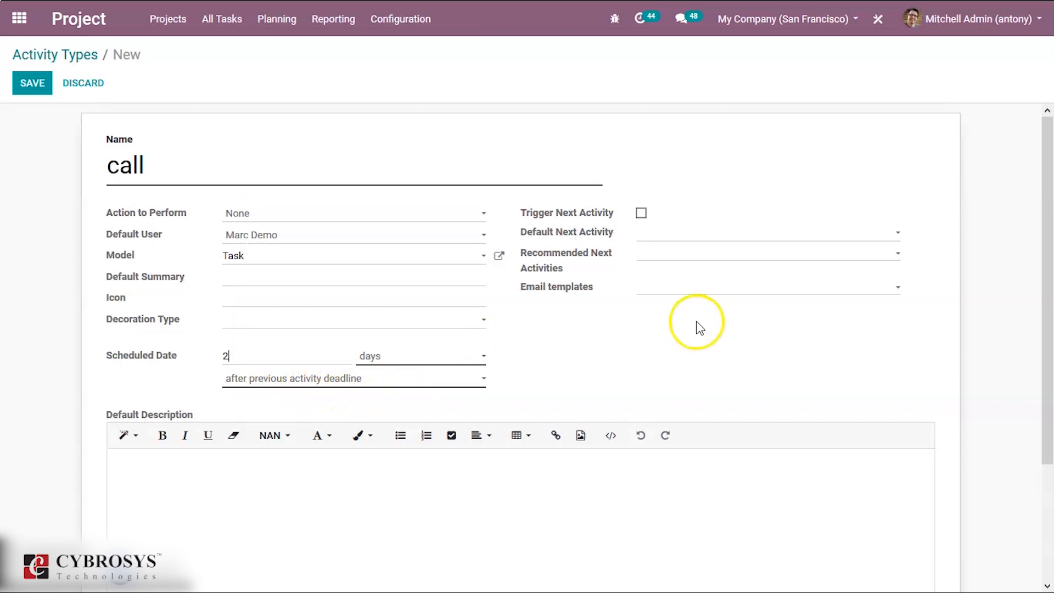
- Trigger an Email next activity using the Task: Reception Acknowledgment template, and save the call type
click(643, 214)
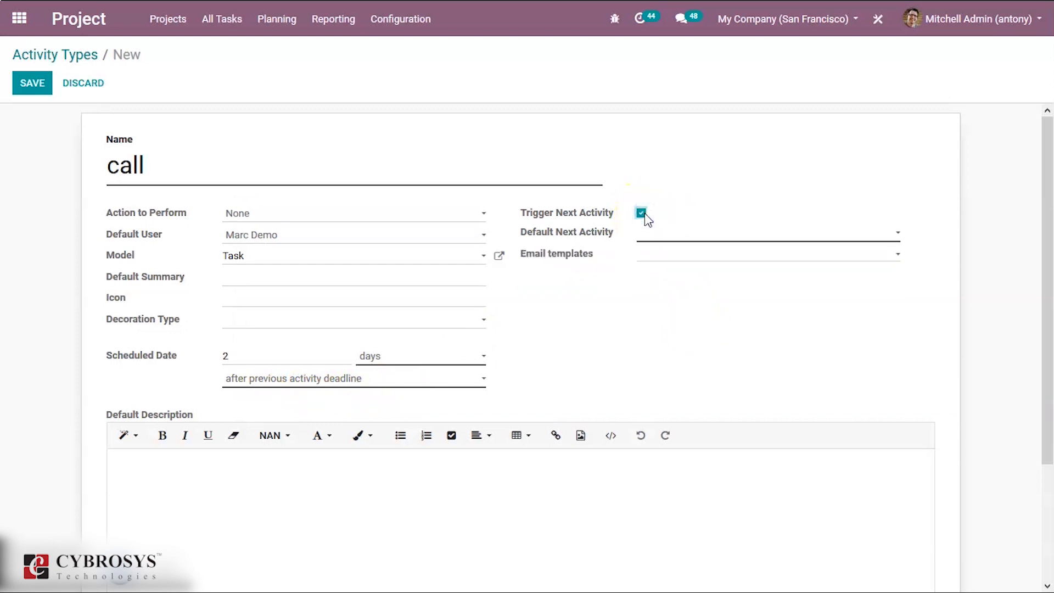
click(668, 238)
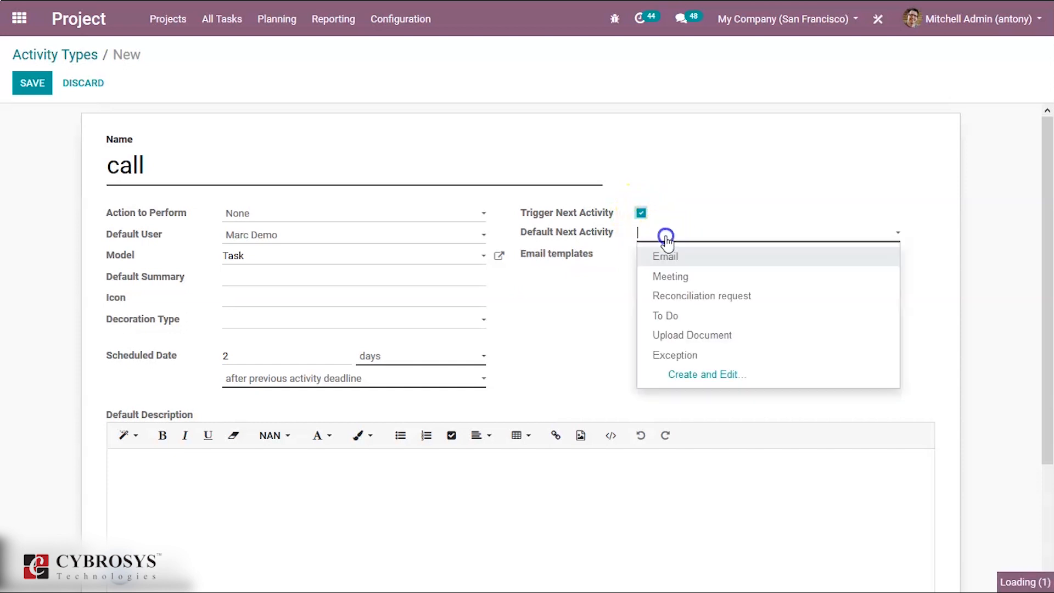
click(667, 281)
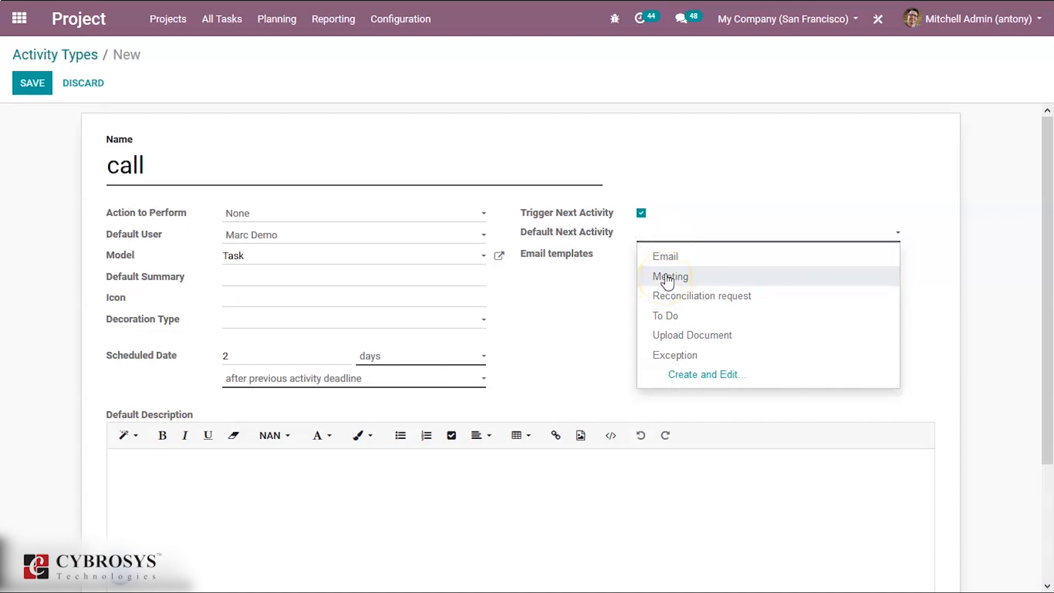
click(666, 250)
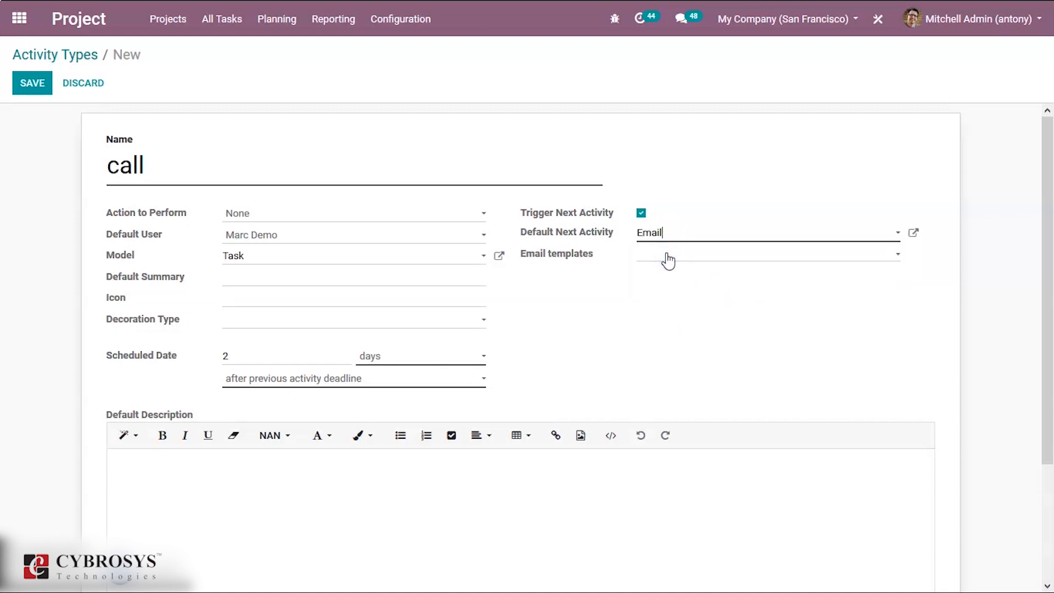
click(667, 255)
click(680, 300)
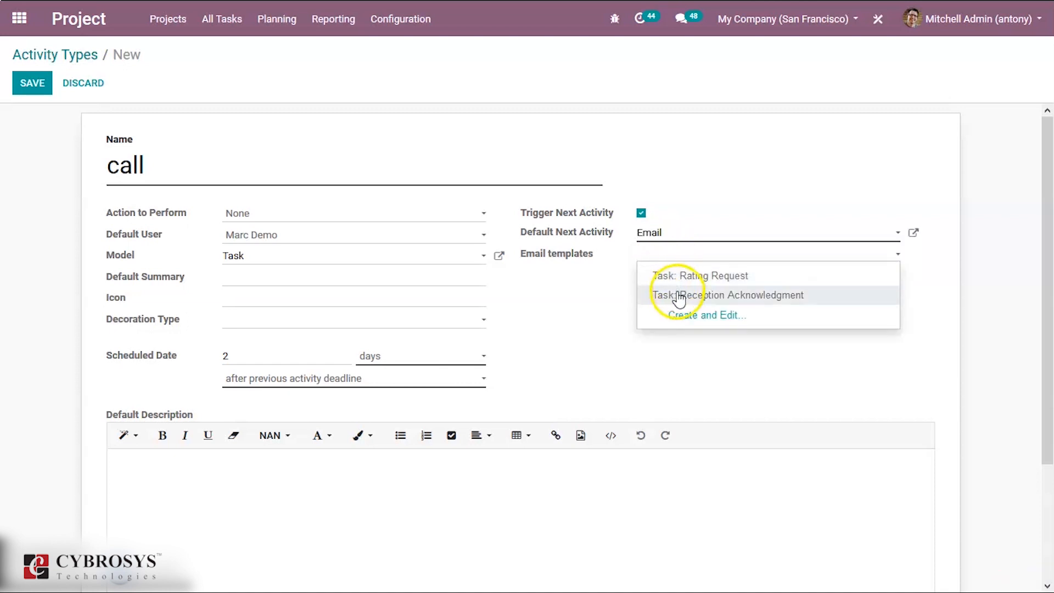
click(680, 299)
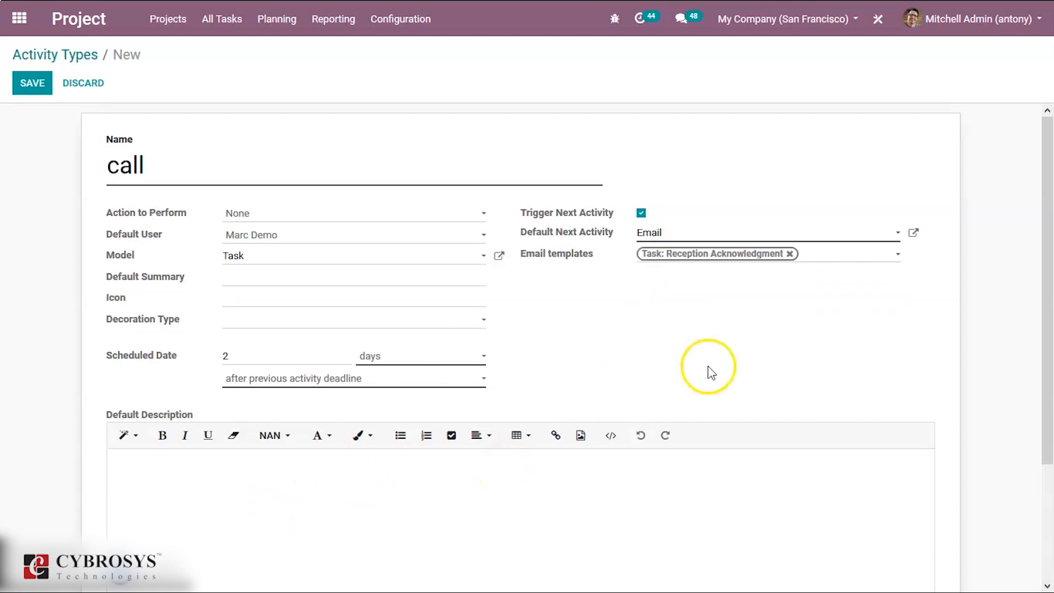
drag(1052, 254, 1044, 371)
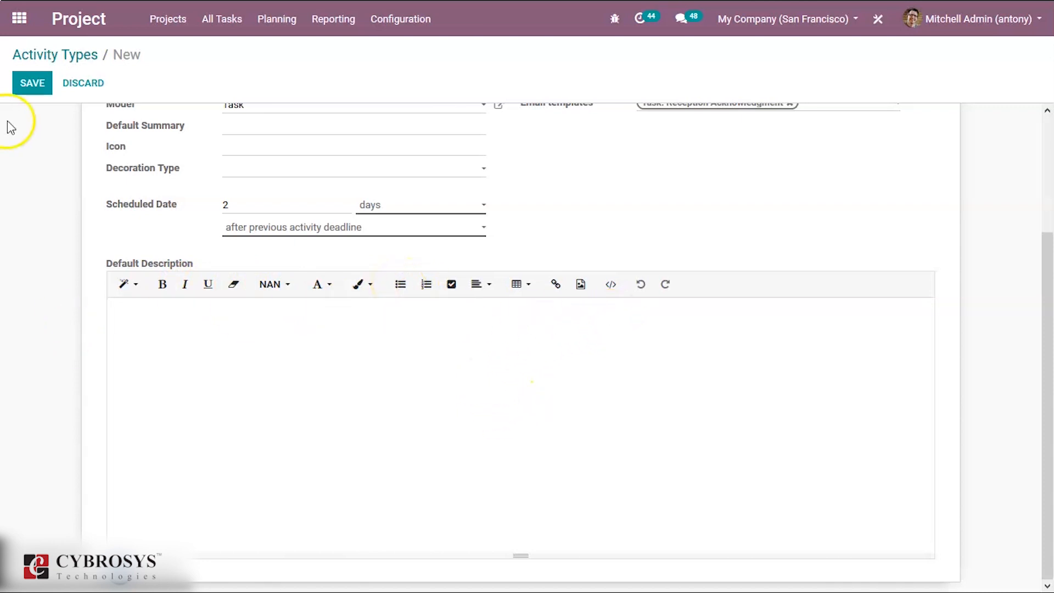
click(30, 89)
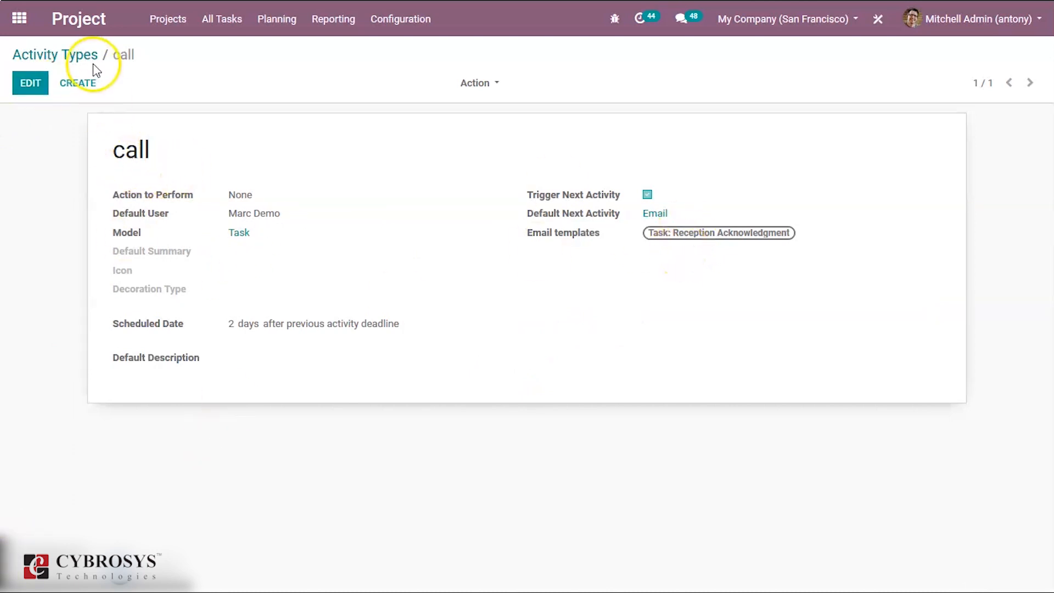
click(81, 55)
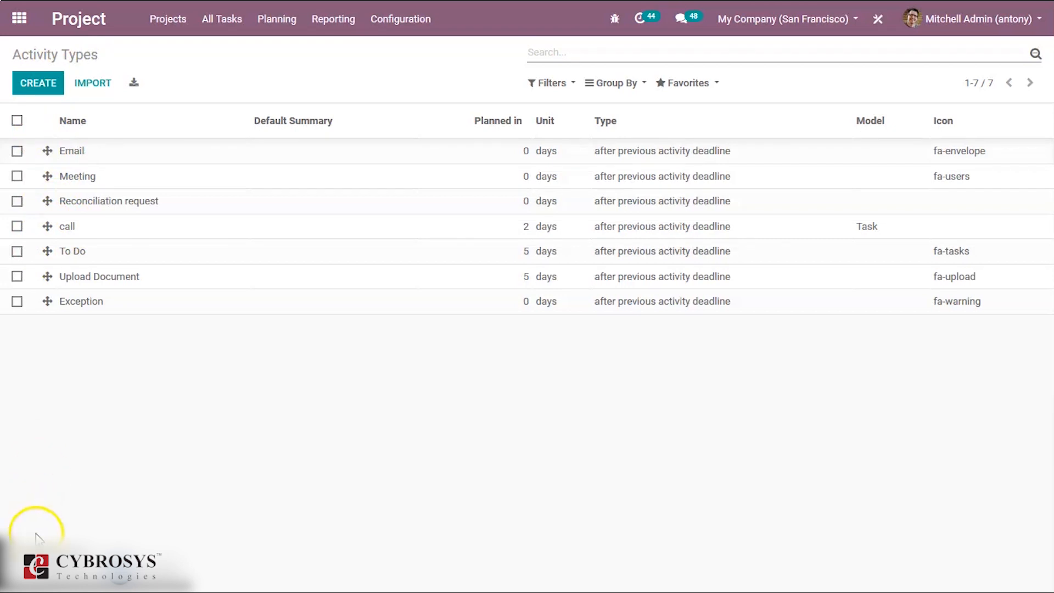
- Share DEMO PROJECT with Deco Addict, adding the note 'project details'
click(169, 21)
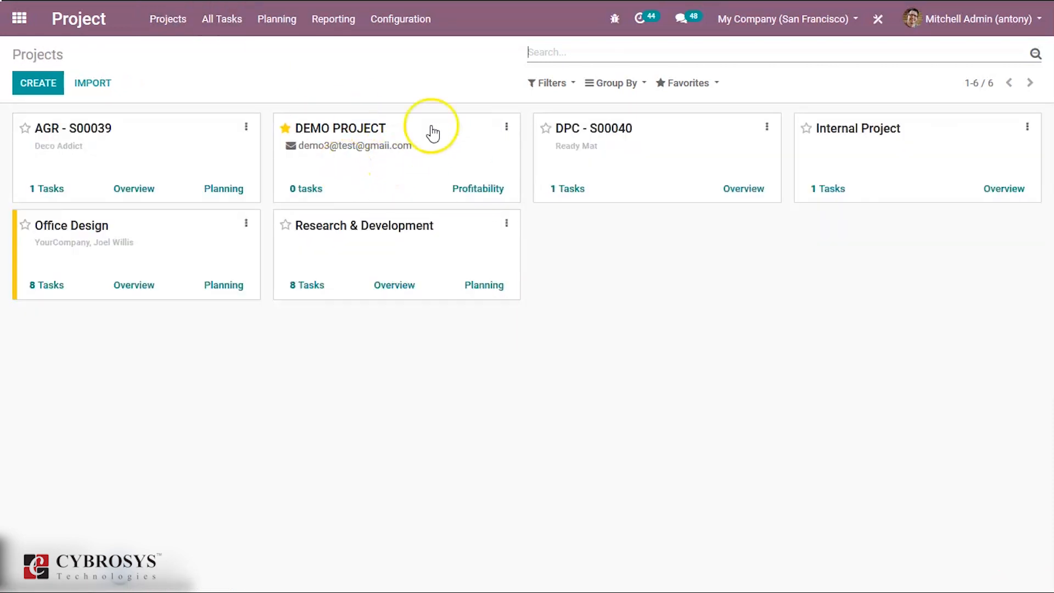
click(506, 128)
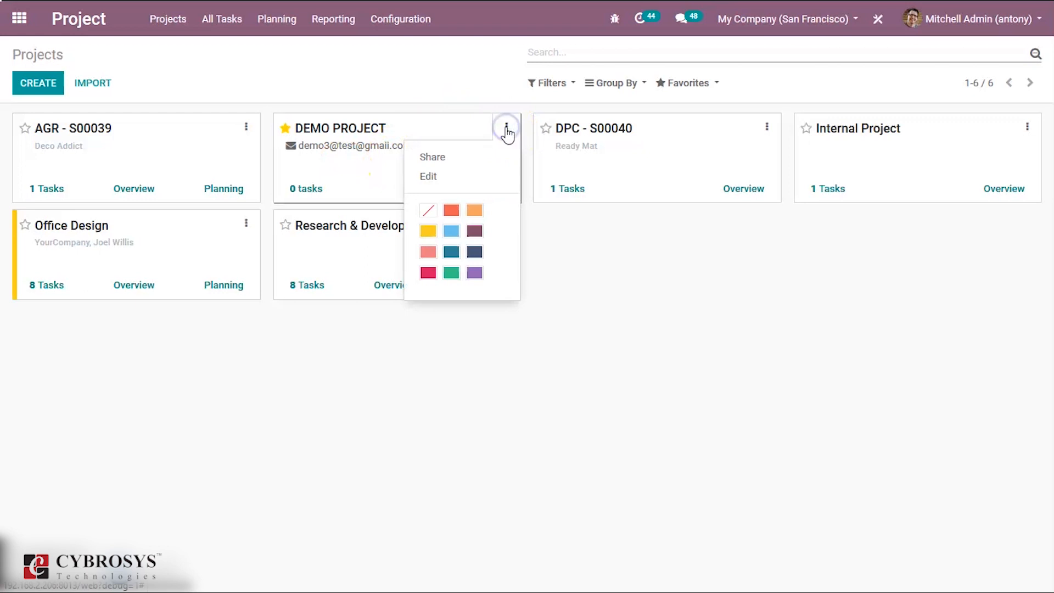
click(439, 159)
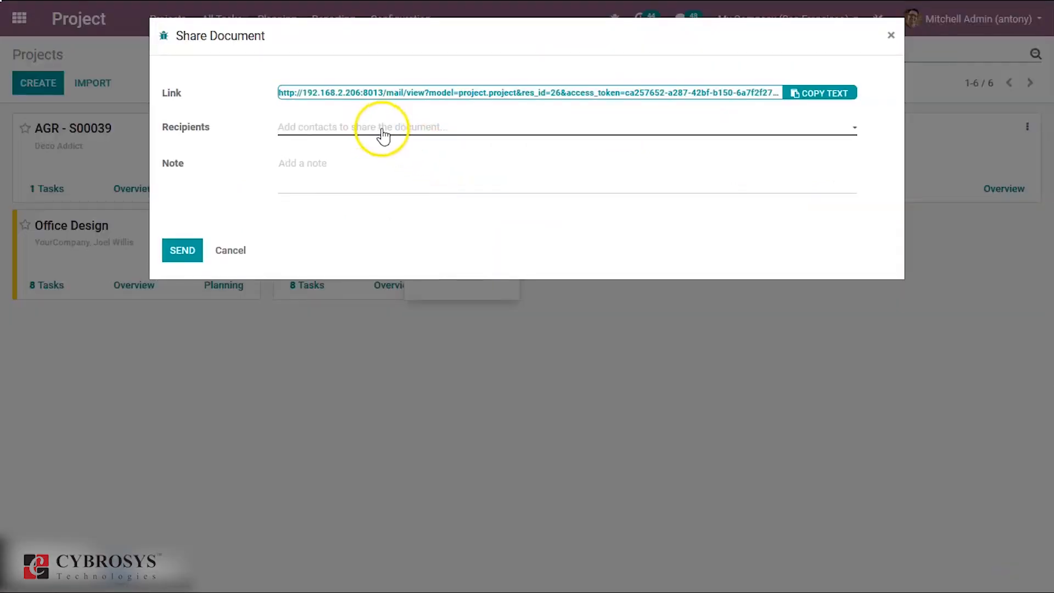
click(399, 129)
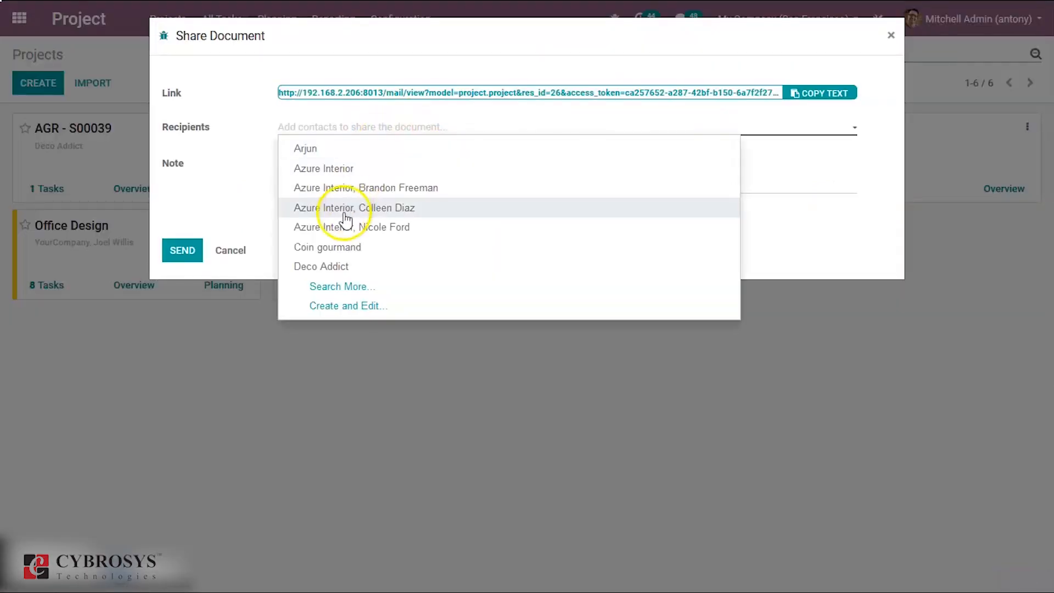
click(324, 267)
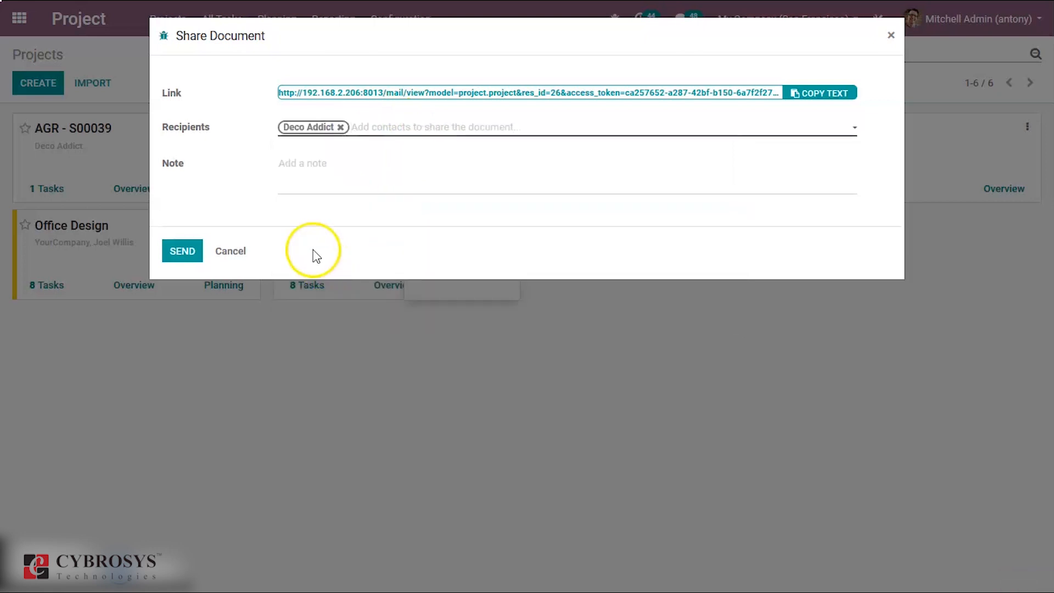
click(338, 179)
text(proje)
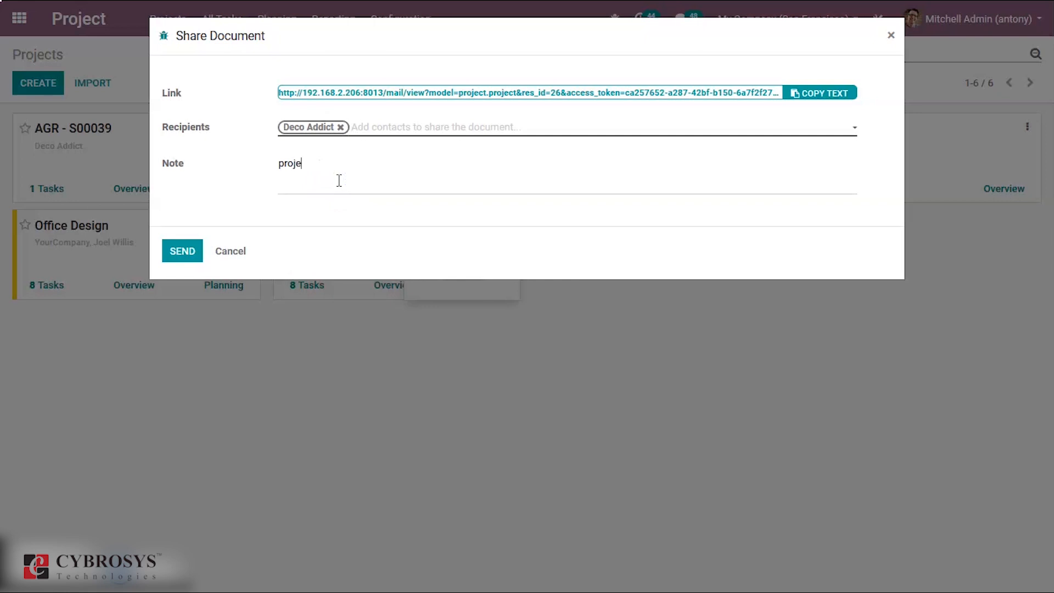
text(ct deta)
click(183, 253)
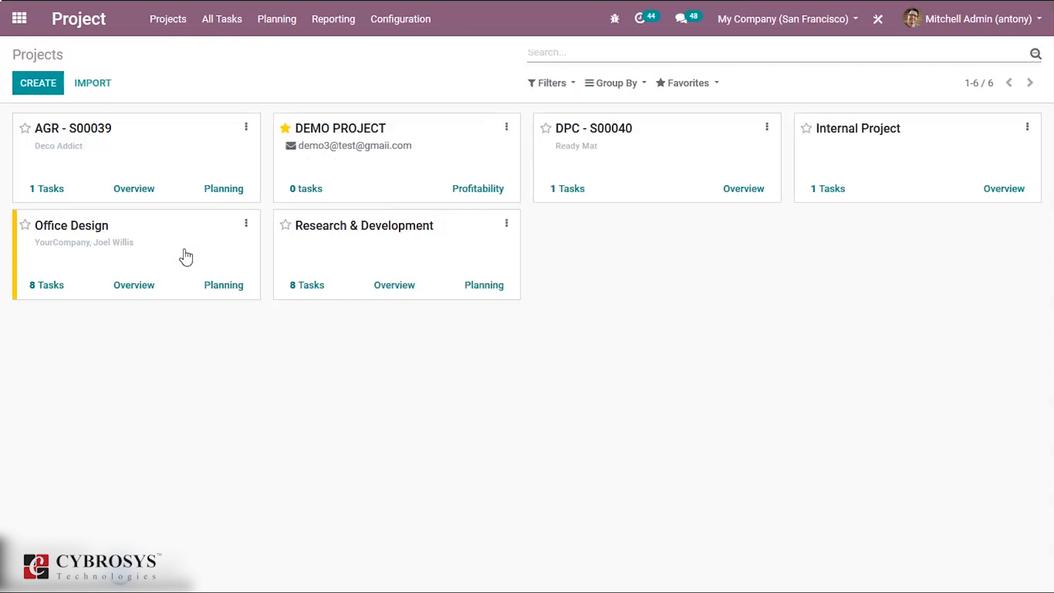
- Open DEMO PROJECT's settings and rename its tasks to 'works'
click(506, 129)
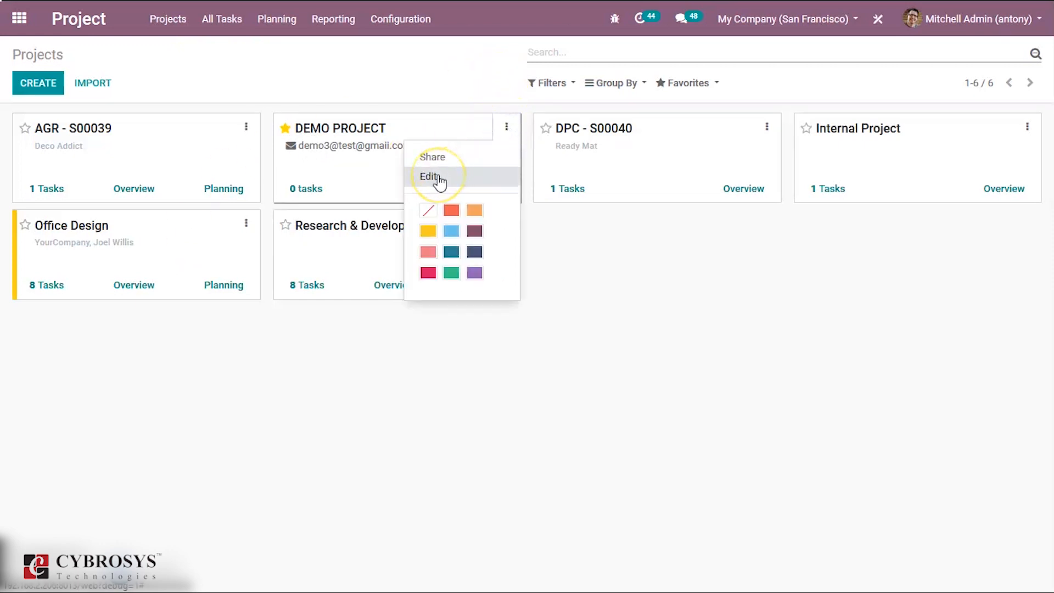
click(431, 177)
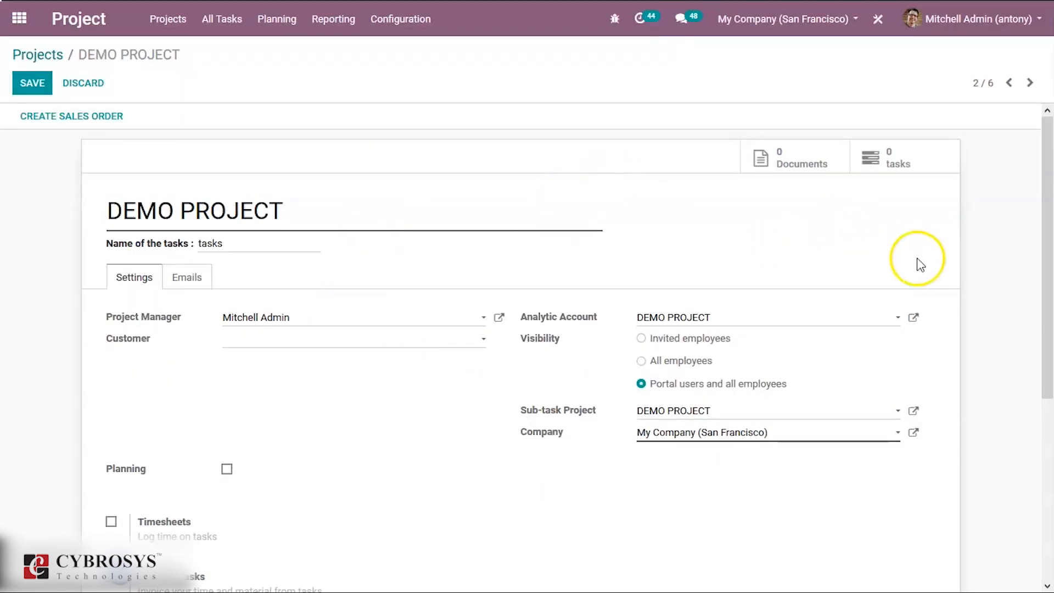
click(238, 240)
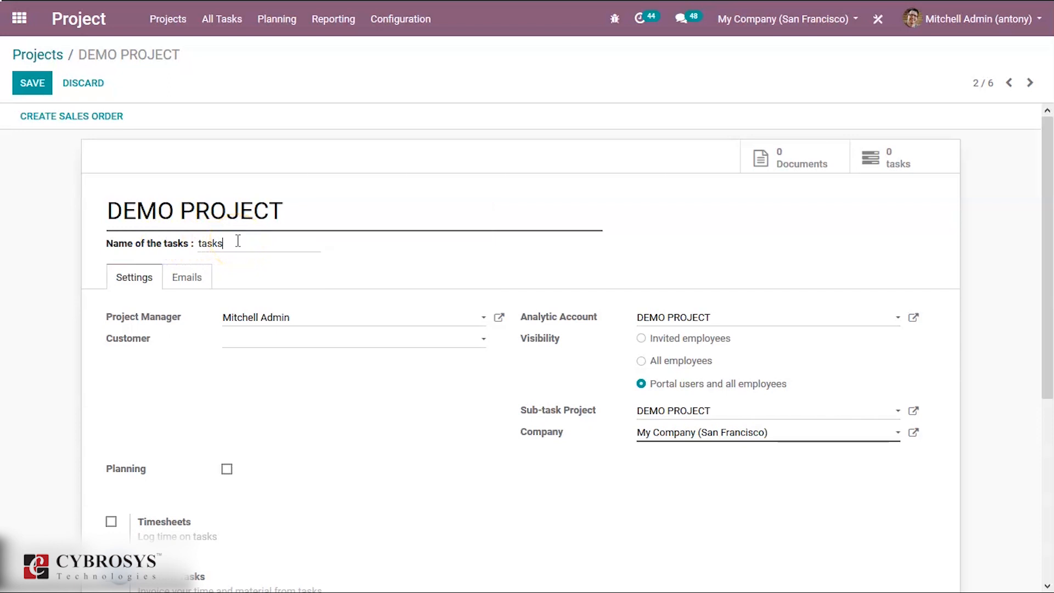
key(BackSpace)
key(BackSpace)
key(BackSpace)
key(BackSpace)
text(works)
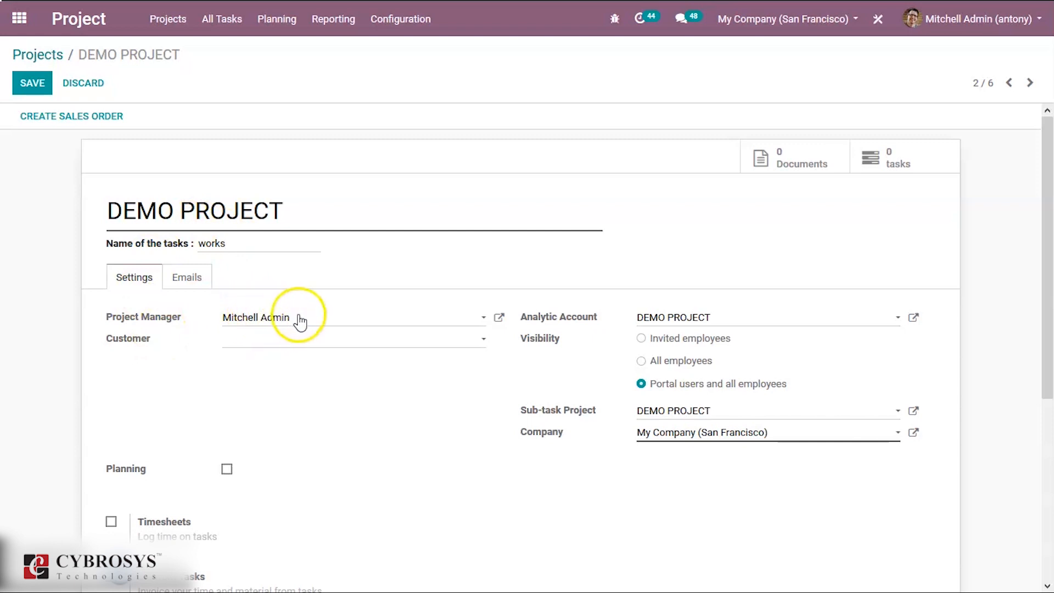
- Set the customer to Deco Addict and limit visibility to invited employees
click(353, 321)
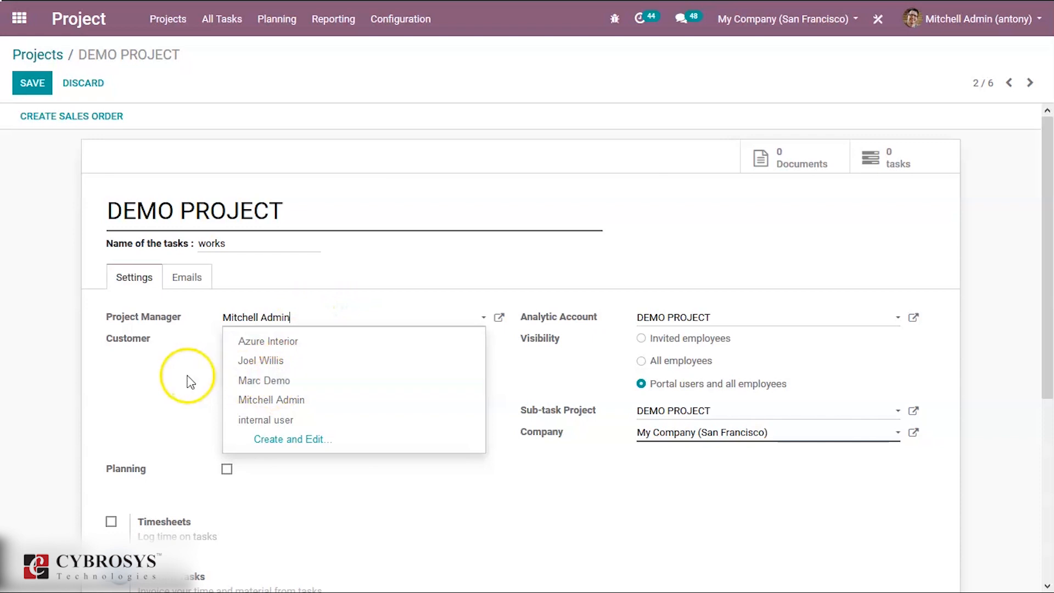
click(194, 407)
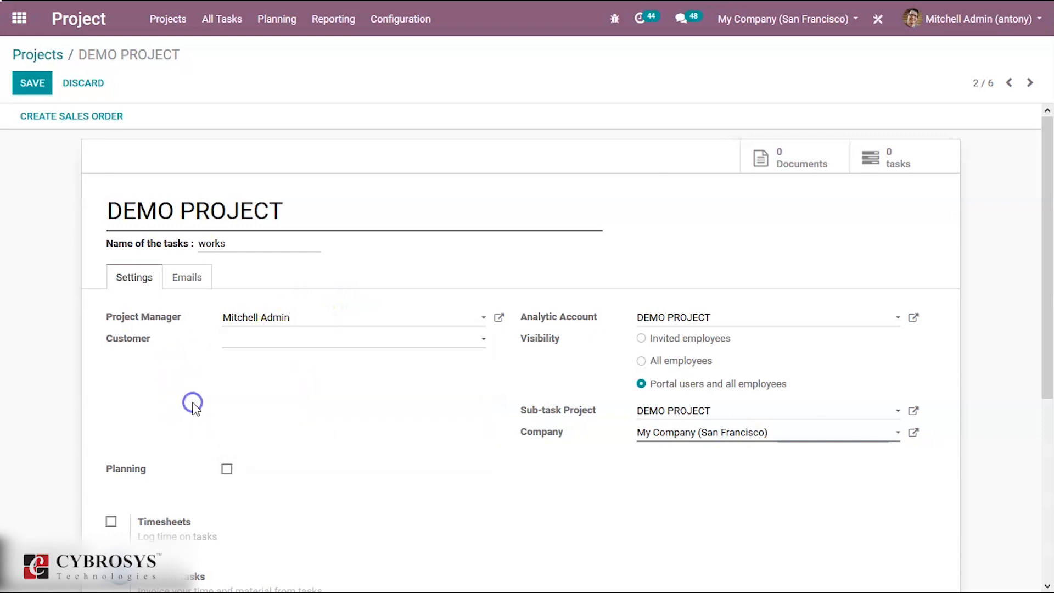
click(293, 346)
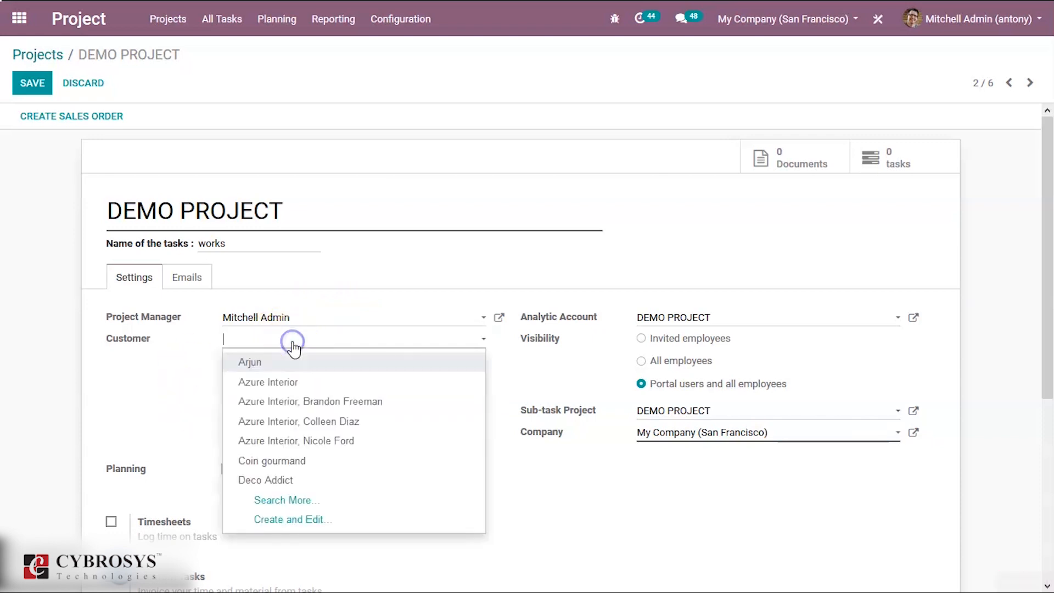
click(261, 481)
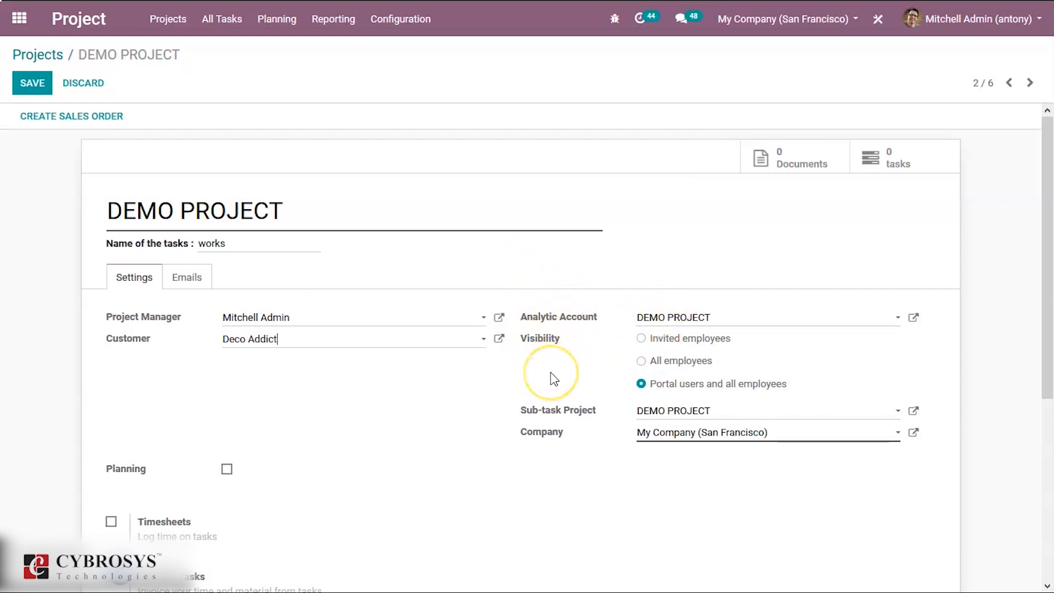
click(643, 339)
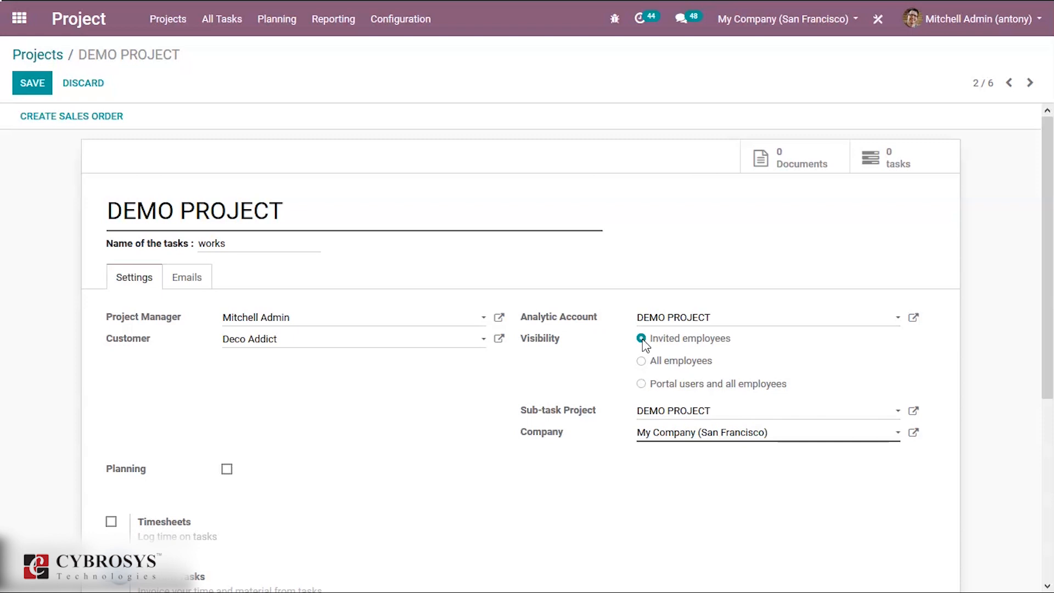
- Change the project's visibility to portal users and all employees
click(642, 360)
click(641, 385)
click(670, 394)
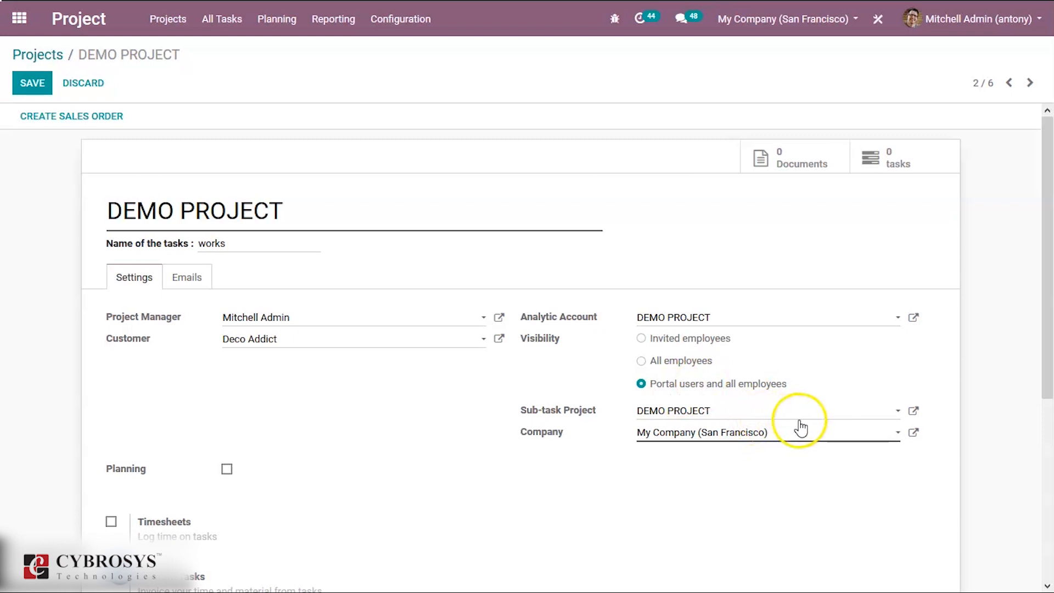
- Set DEMO PROJECT as its own sub-task project
click(822, 412)
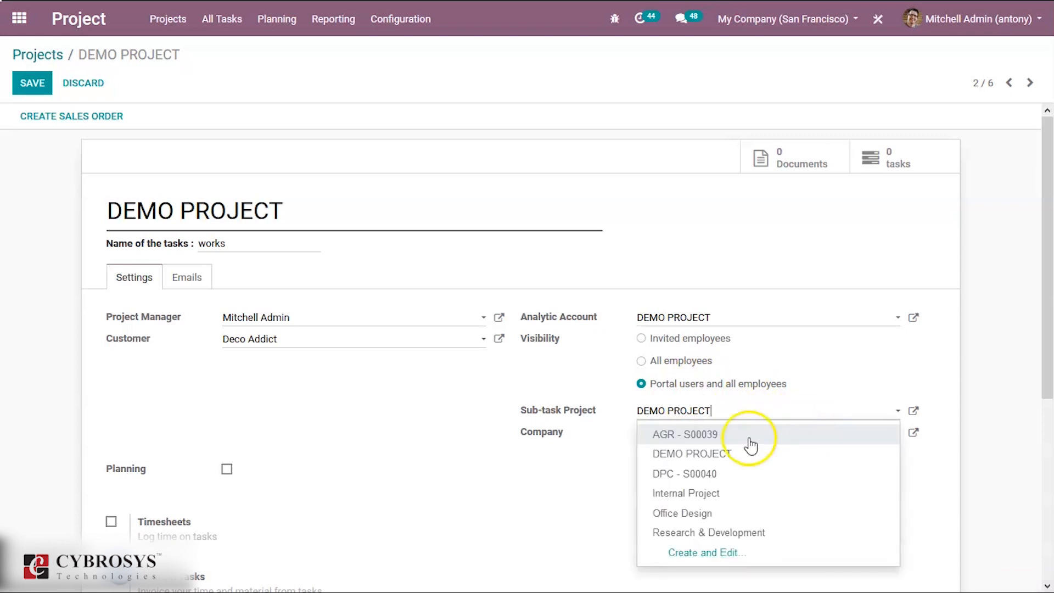
click(724, 454)
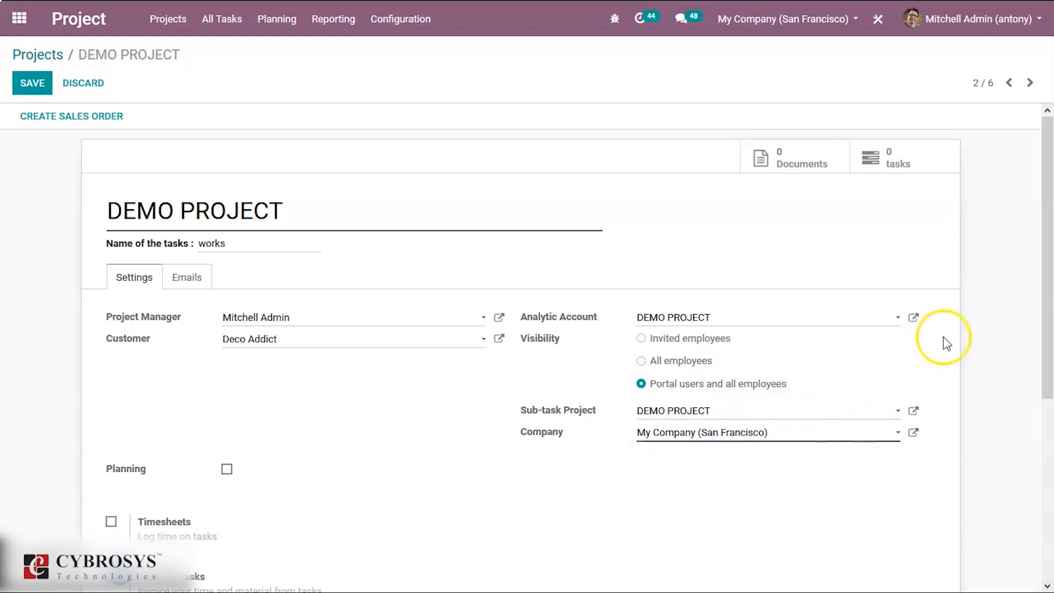
drag(1046, 249, 1051, 321)
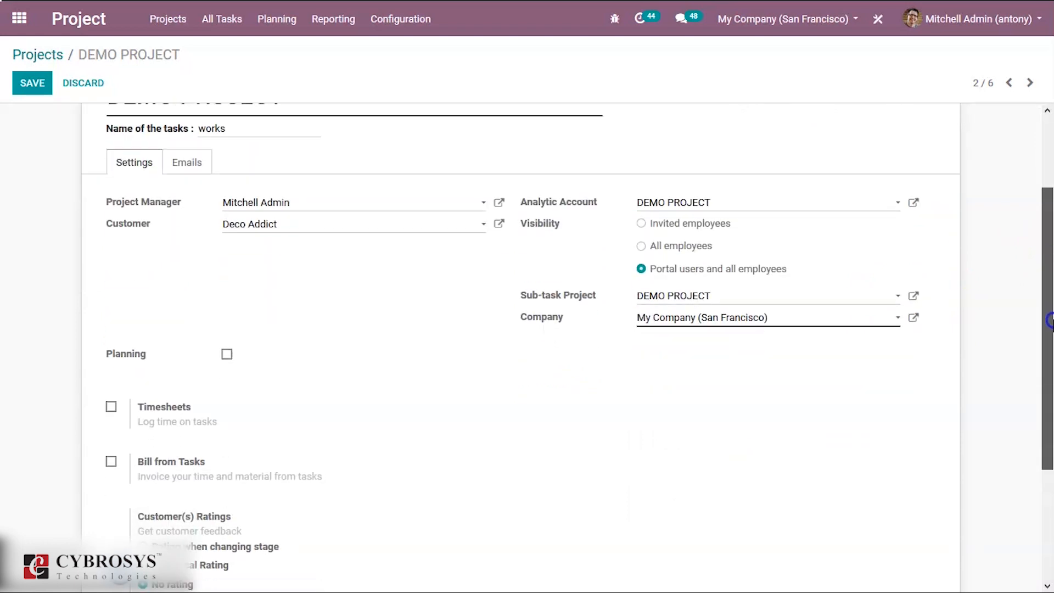
- Turn on the Planning, Timesheets and Bill from Tasks options in the project's Settings
click(227, 355)
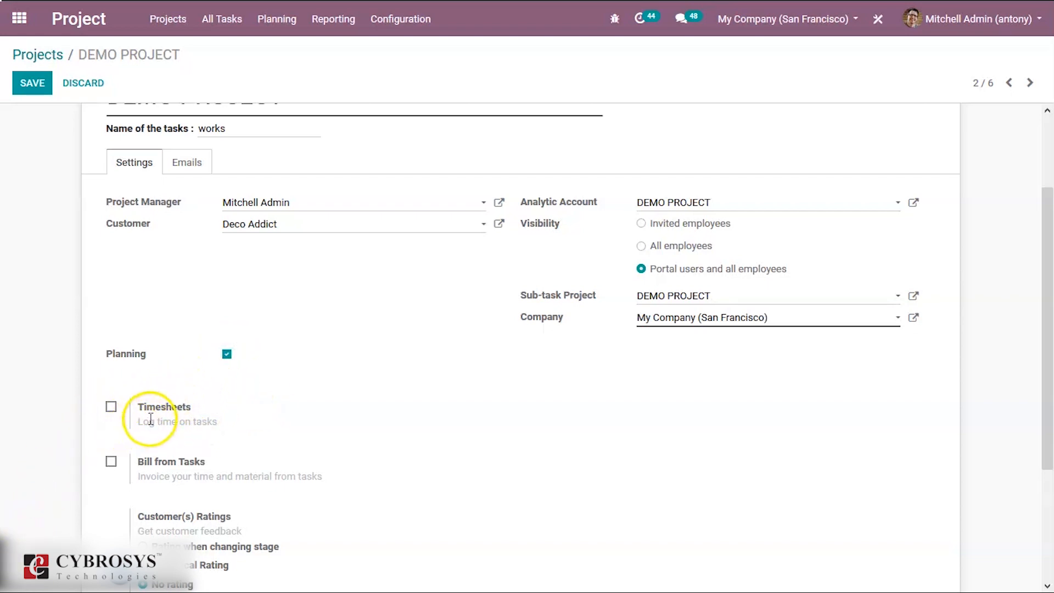
click(111, 407)
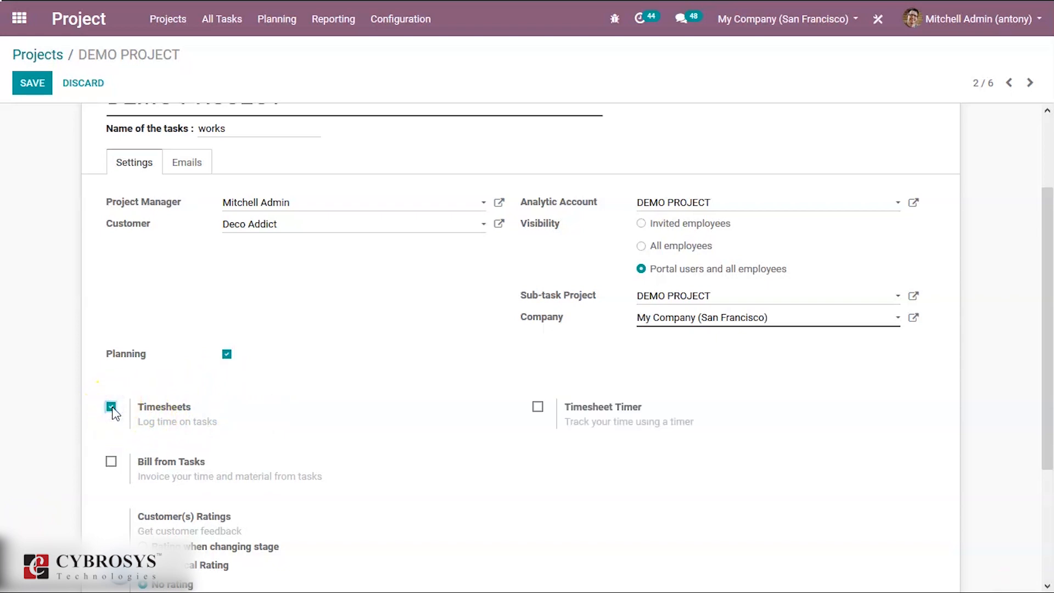
click(111, 463)
scroll(298, 392, down, 1)
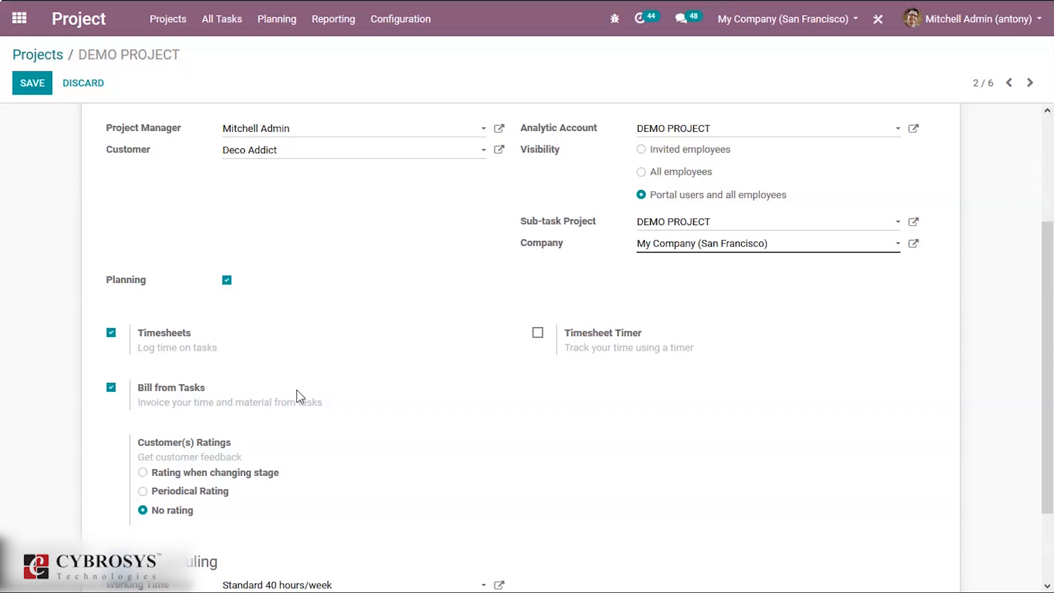
- Set Customer Ratings to 'Rating when changing stage' after trying Periodical Rating
click(144, 492)
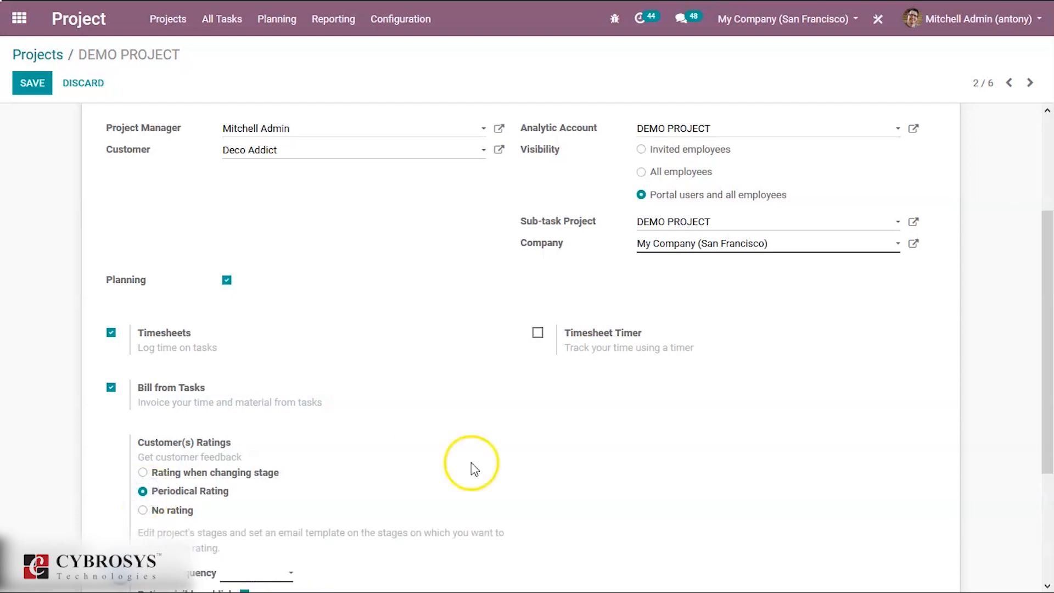
drag(1049, 258, 1049, 299)
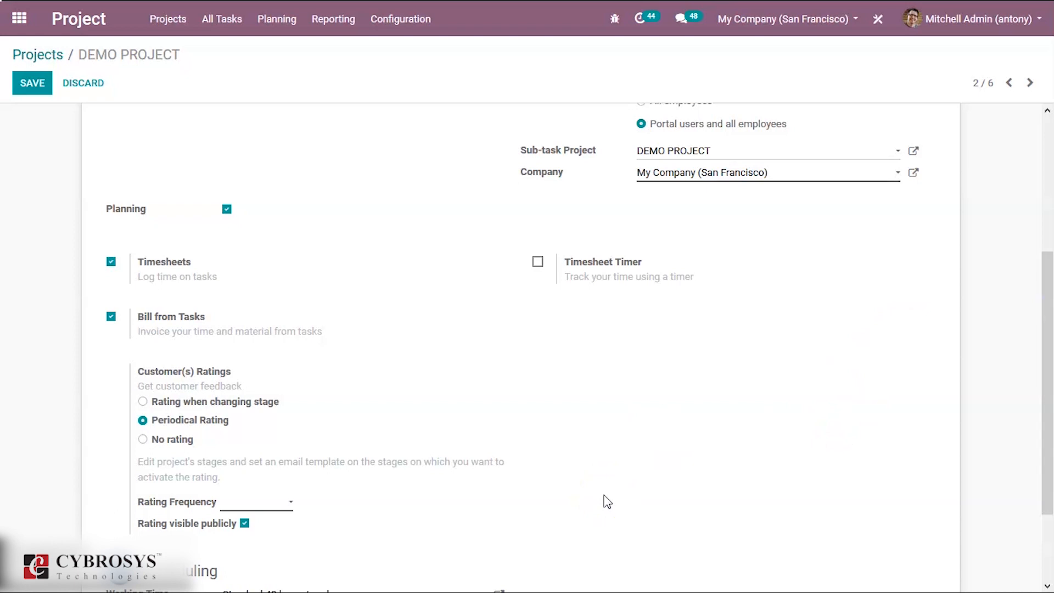
click(279, 512)
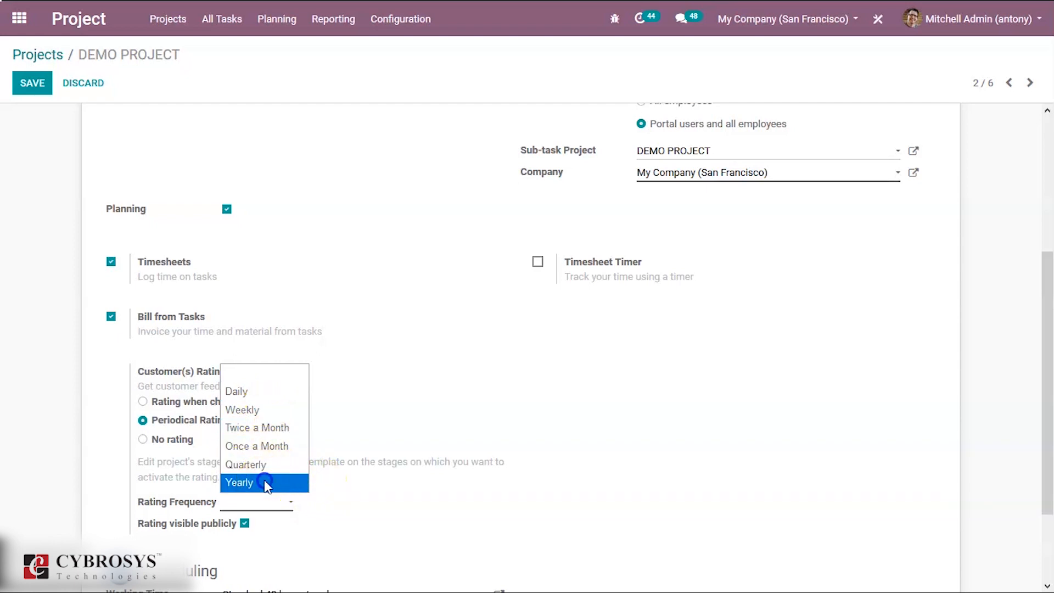
click(195, 460)
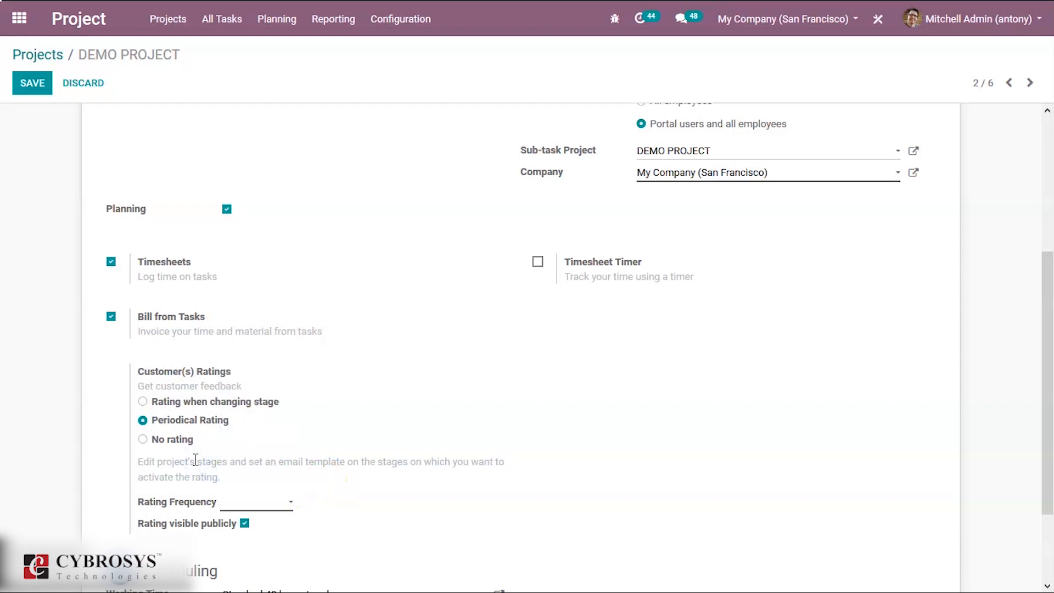
click(145, 402)
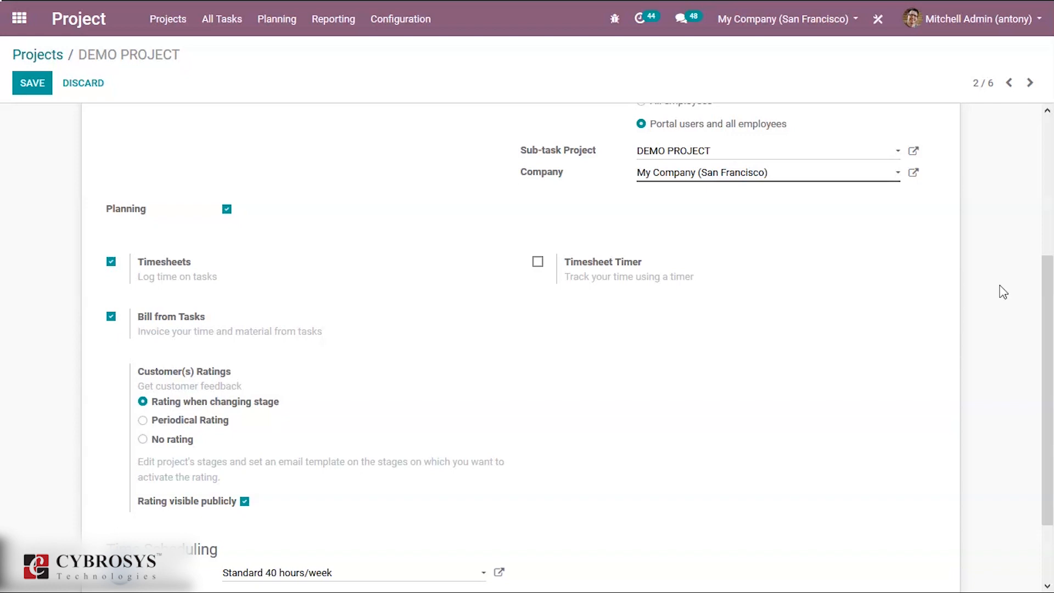
- Keep Standard 40 hours/week working time, enable Timesheet Timer, and save the settings
drag(1045, 290, 1049, 329)
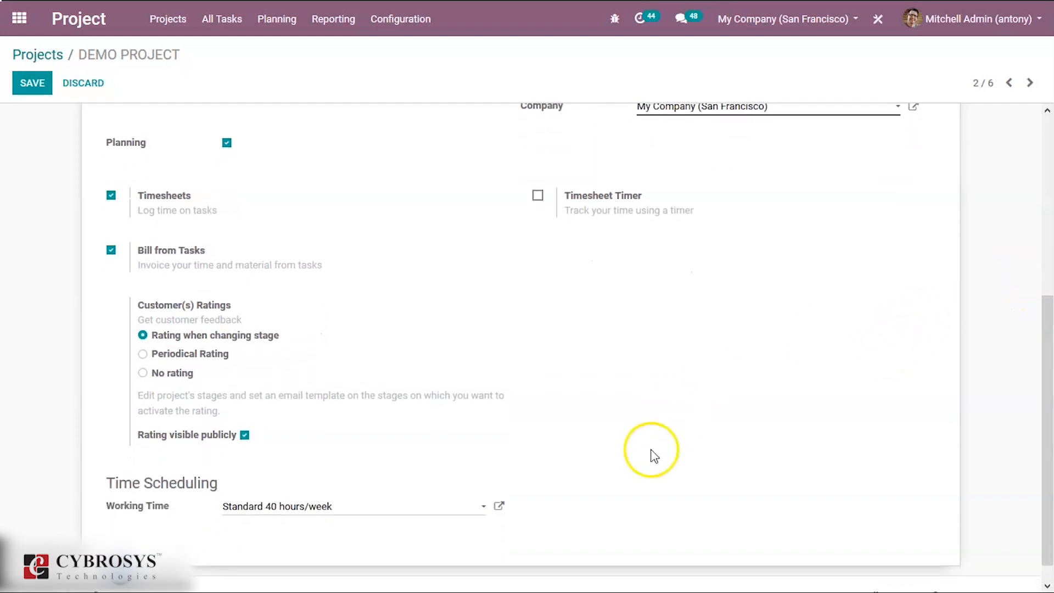
click(428, 512)
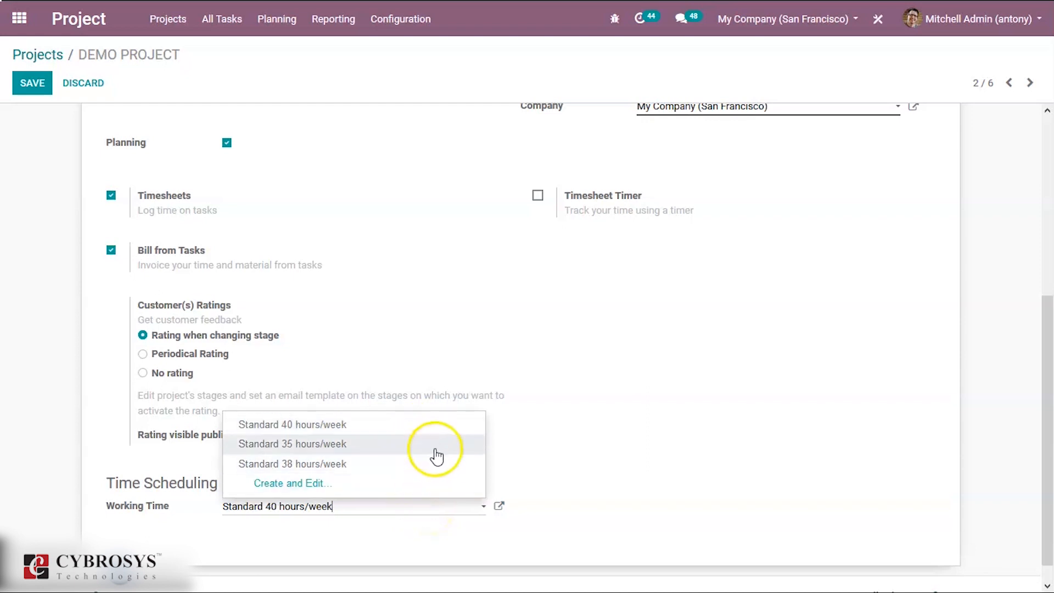
click(592, 431)
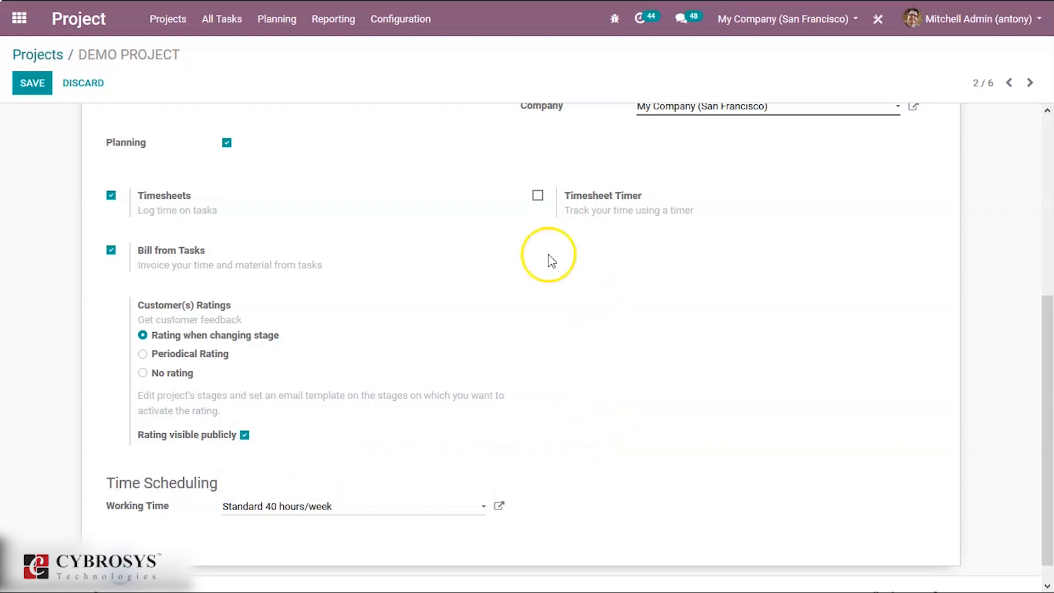
click(537, 196)
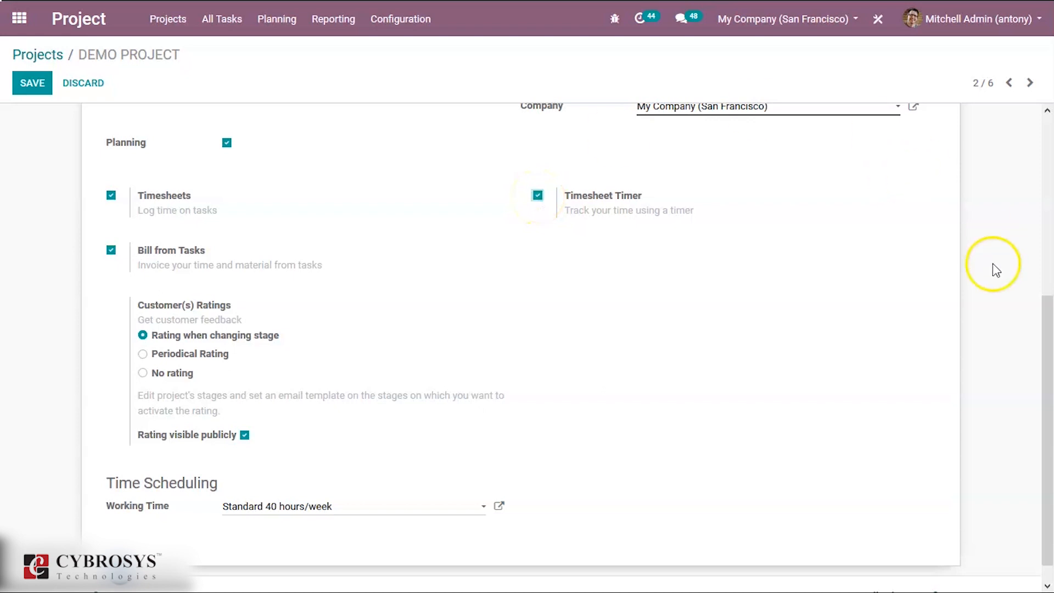
drag(1048, 351, 1048, 176)
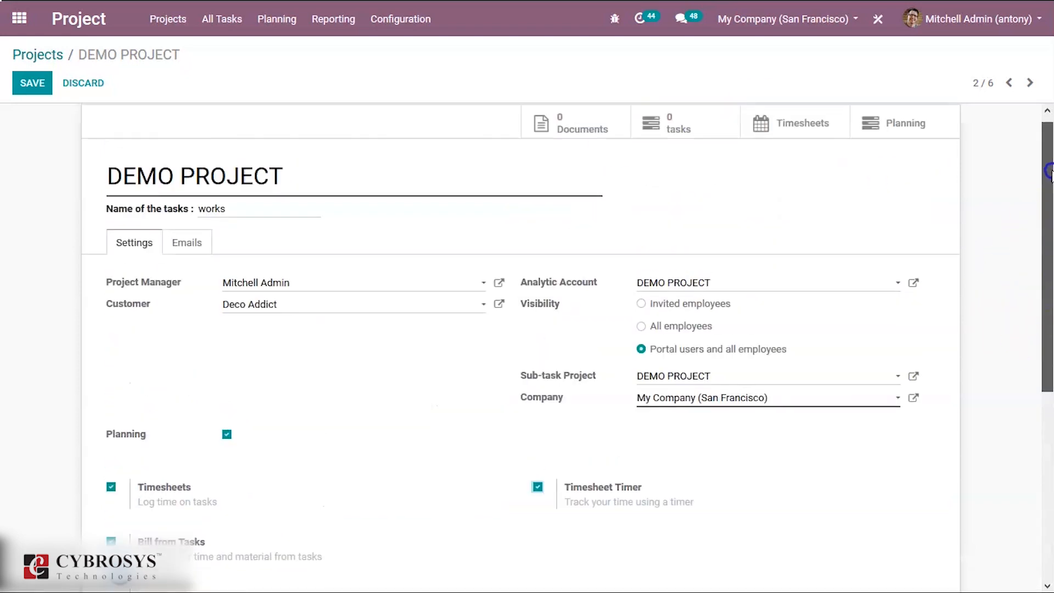
click(31, 88)
click(344, 363)
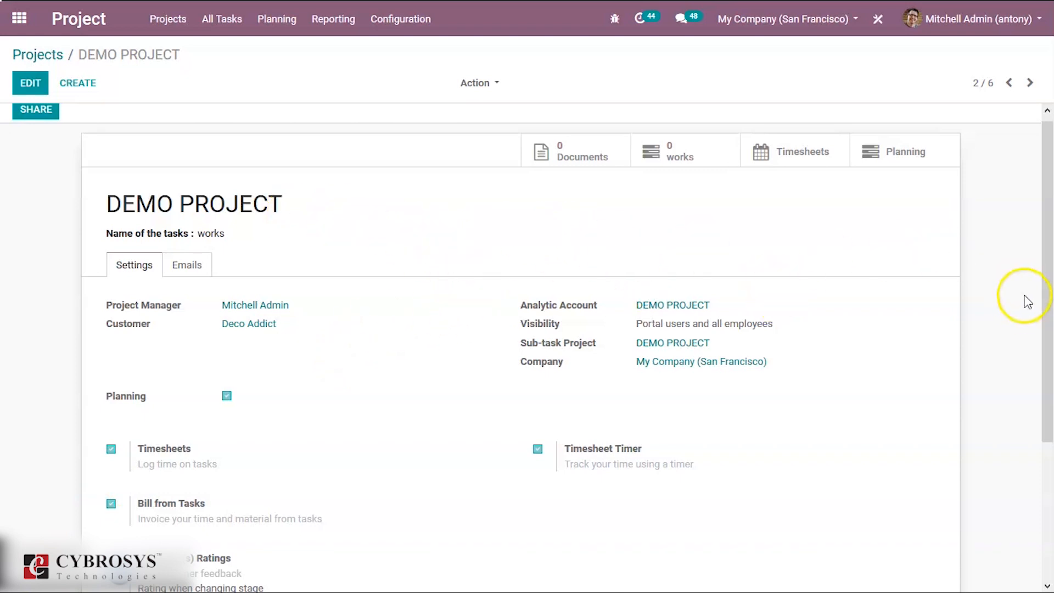
- Create a new attachment from DEMO PROJECT's Documents smart button
scroll(1045, 274, up, 1)
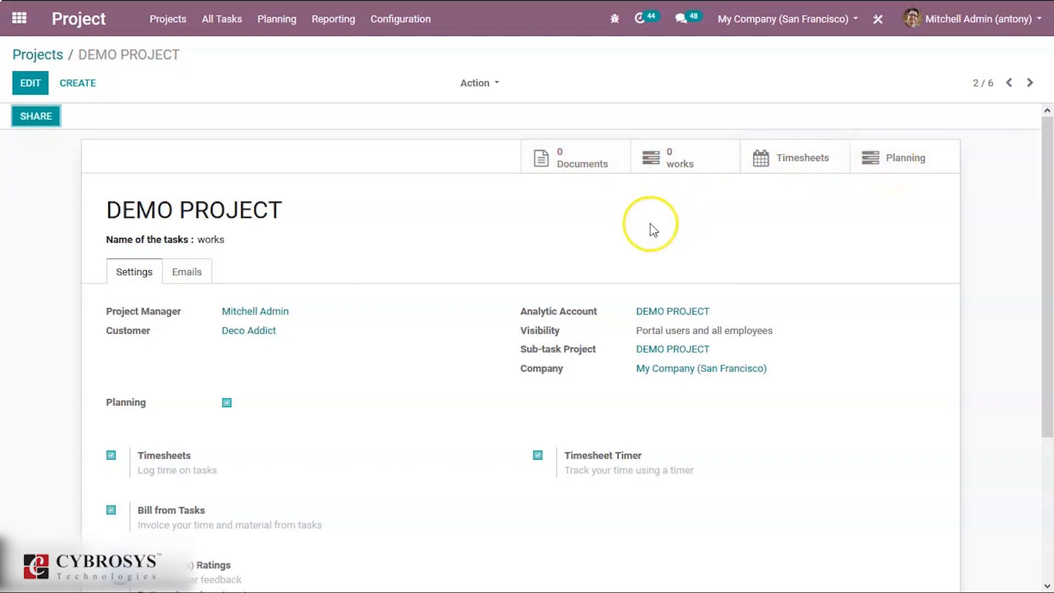
click(590, 164)
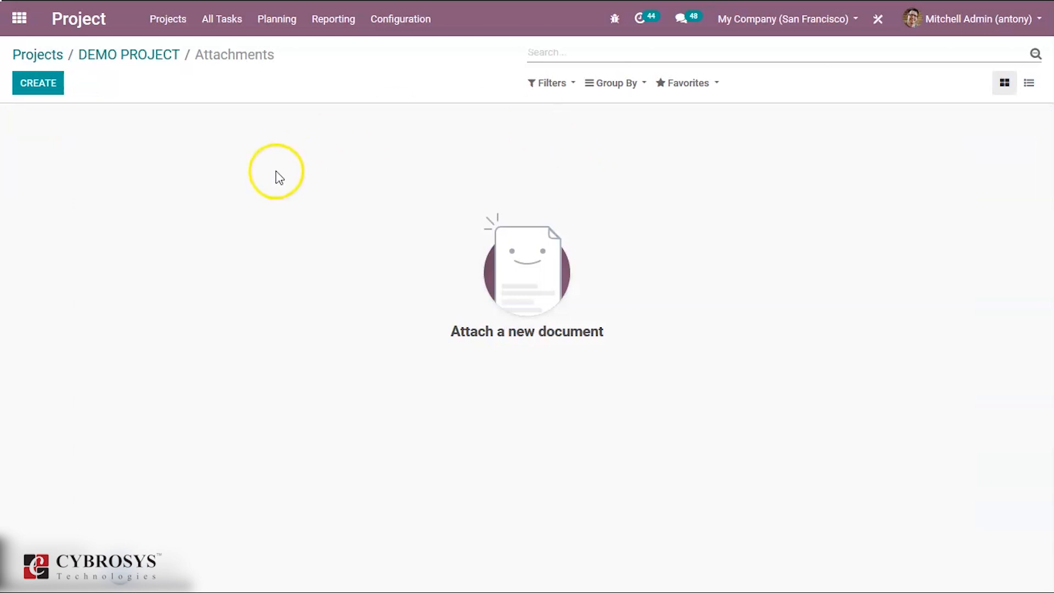
click(55, 90)
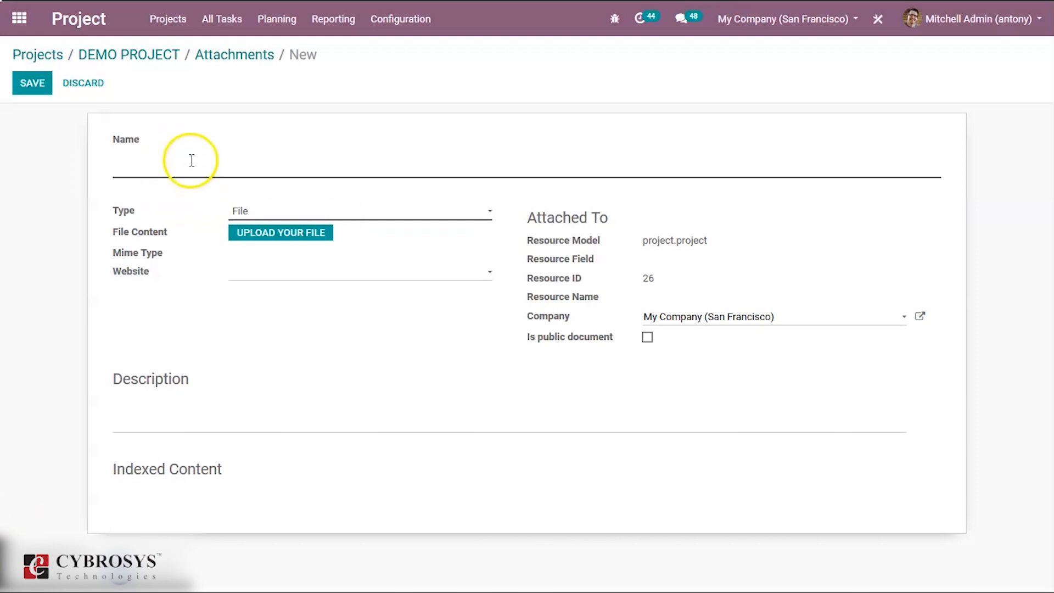
- Keep the attachment type as File and upload Project Record.xlsx
click(371, 219)
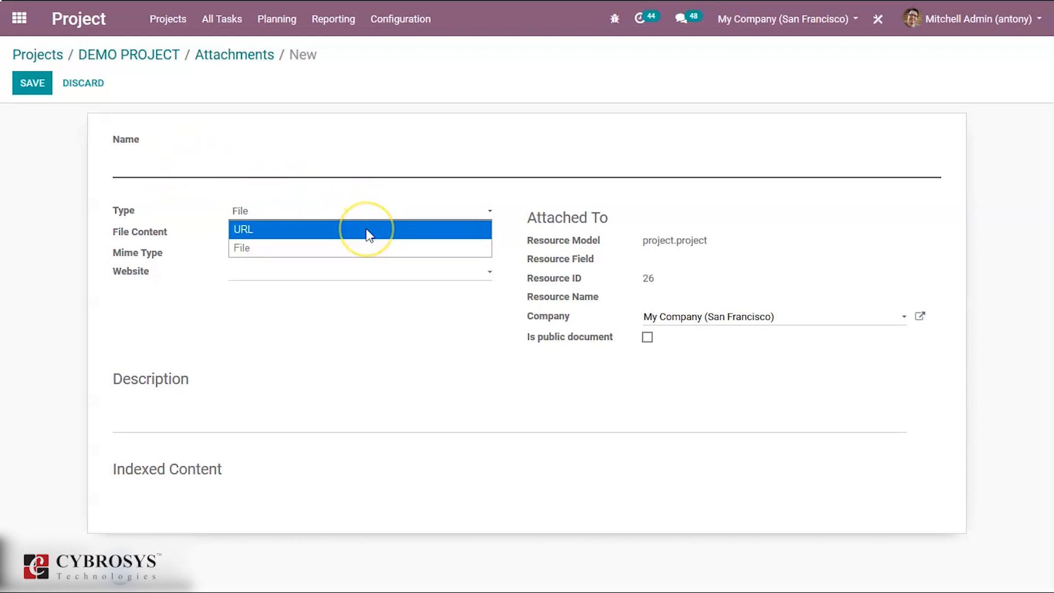
click(368, 234)
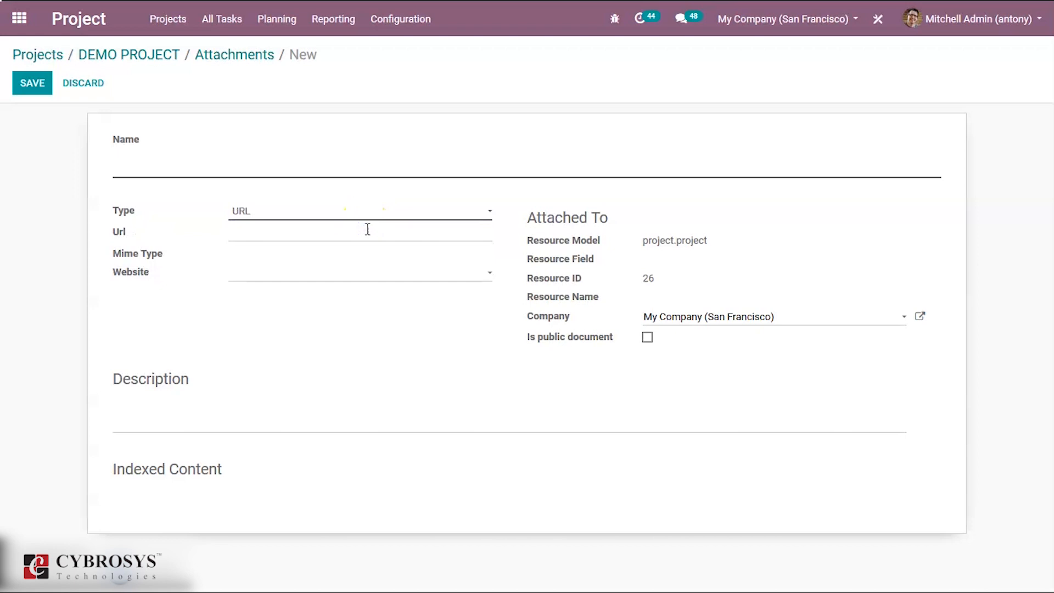
click(367, 214)
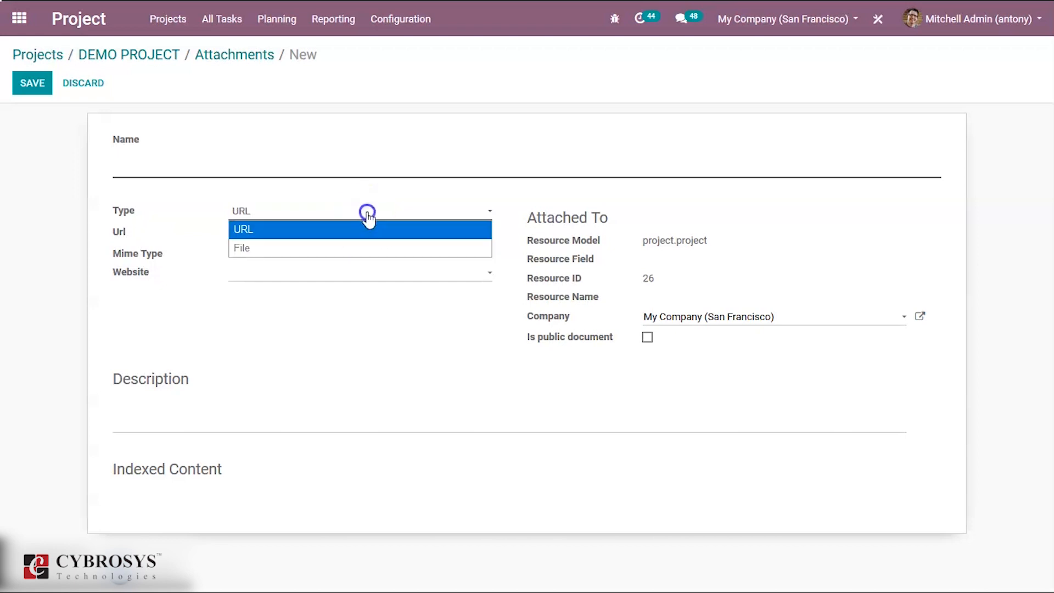
click(298, 252)
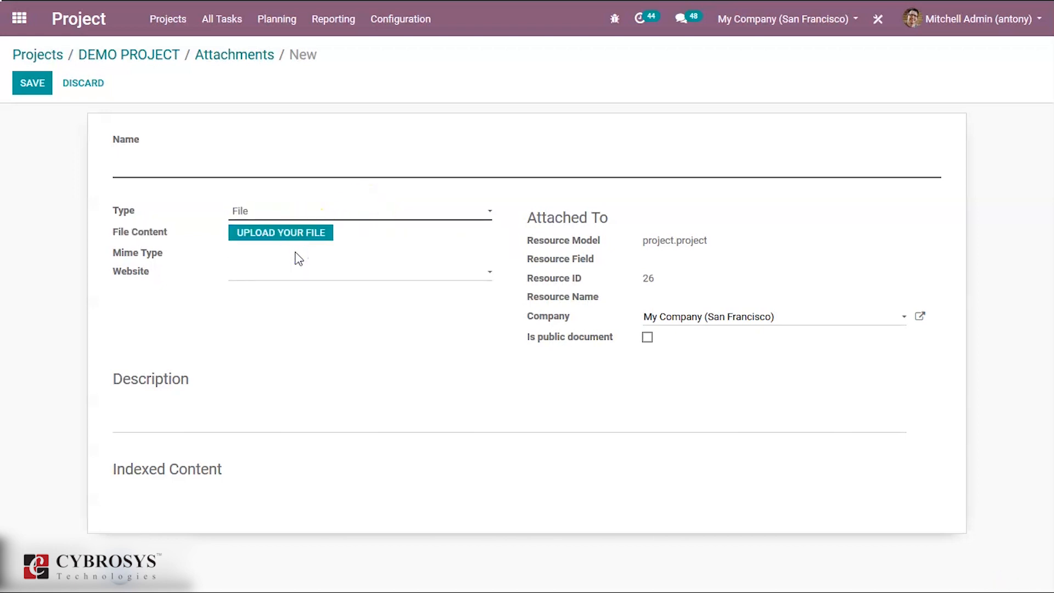
click(299, 238)
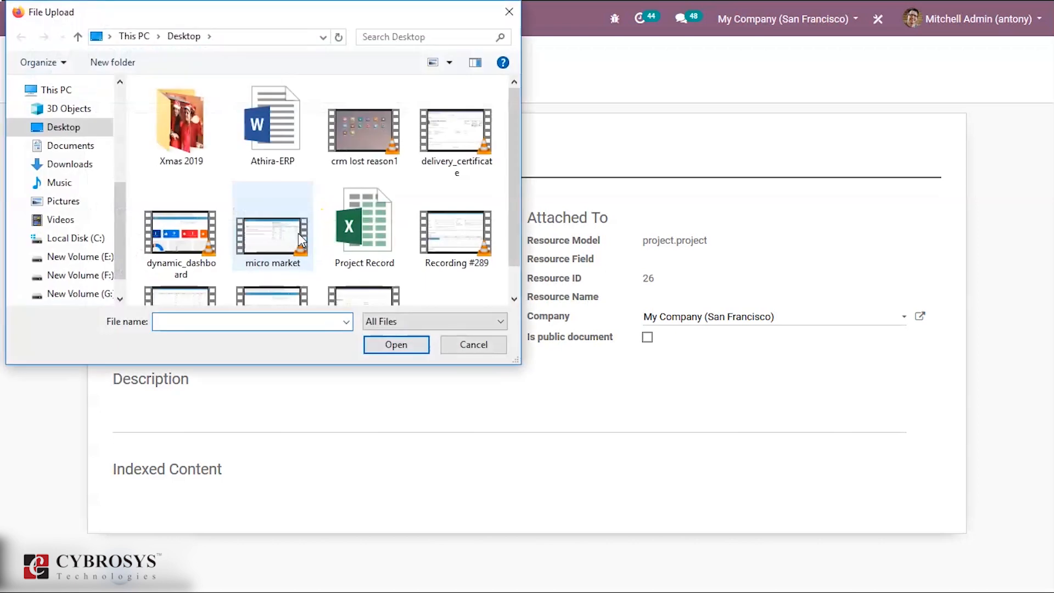
click(358, 228)
click(374, 344)
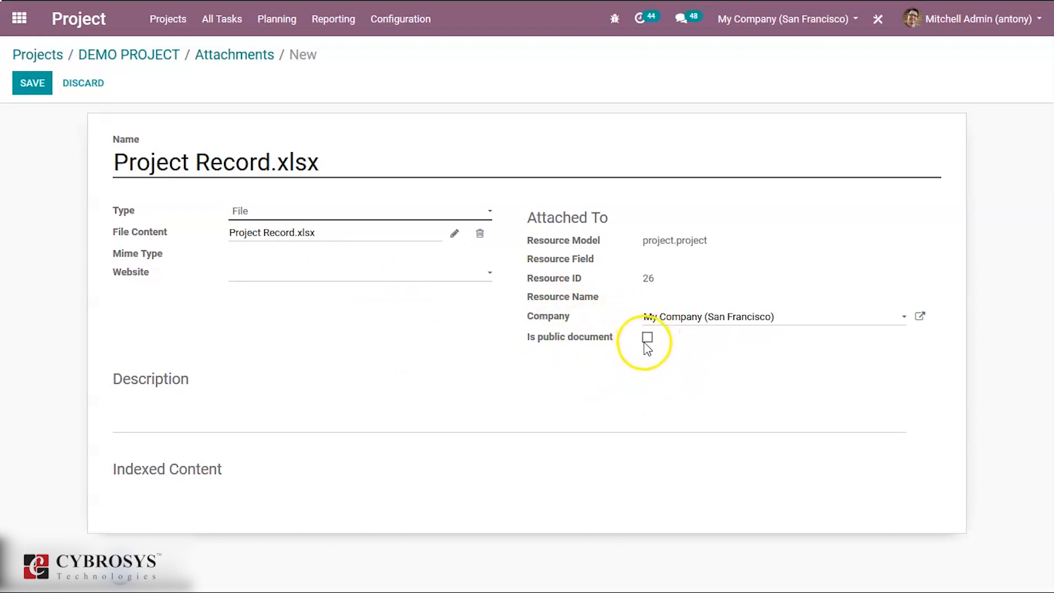
- Describe the attachment as 'confidential data' and save it
click(254, 423)
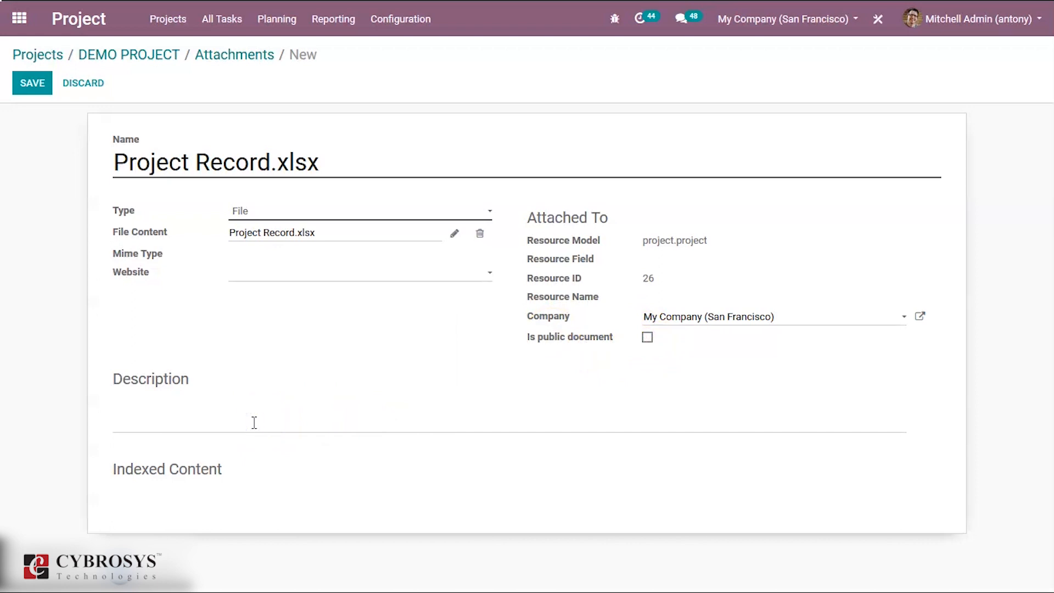
text(cofidential data)
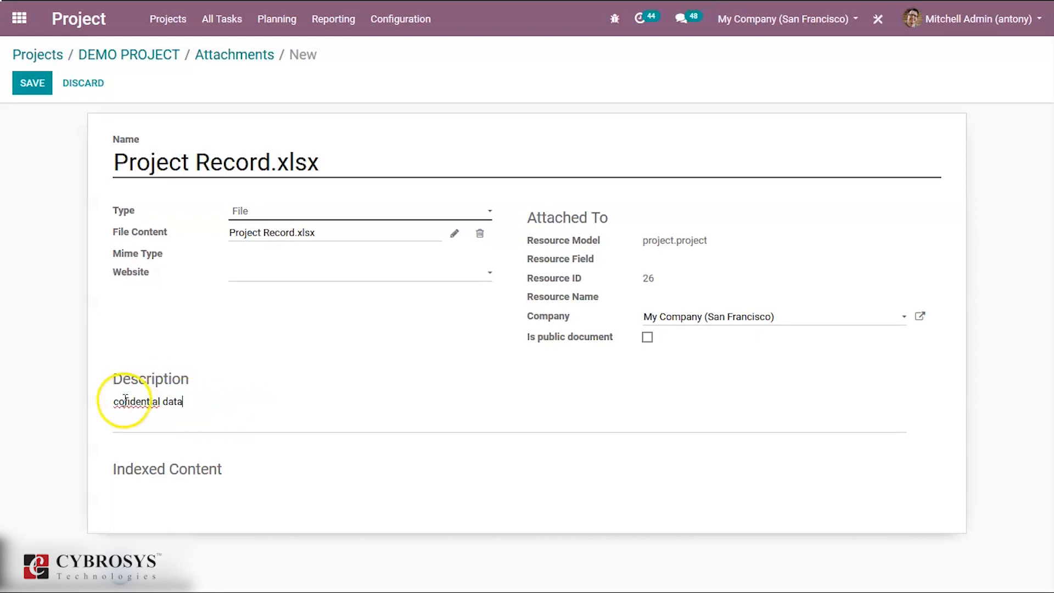
click(125, 400)
text(n)
click(242, 405)
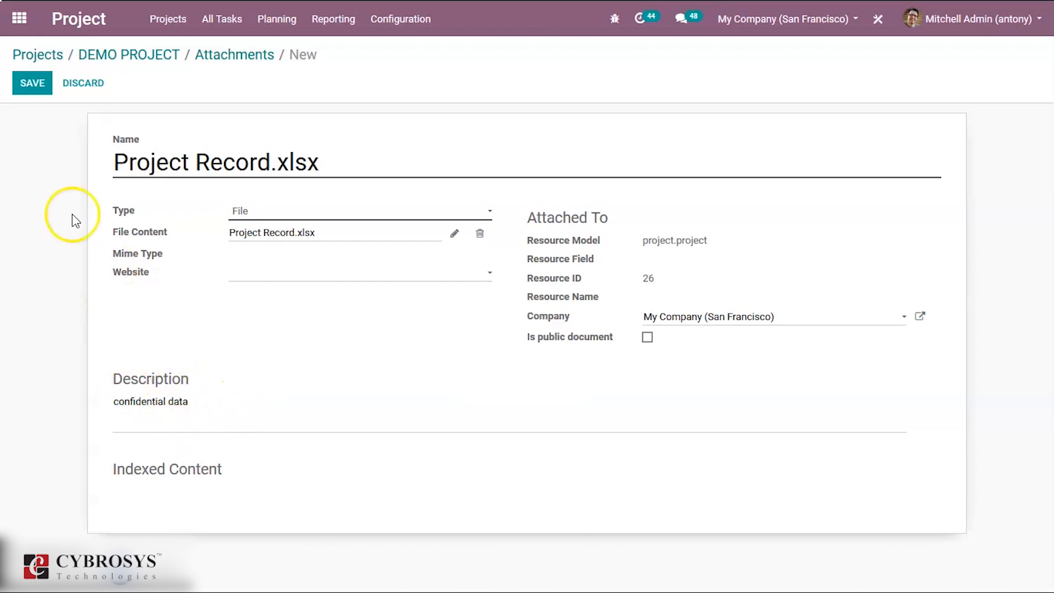
click(32, 83)
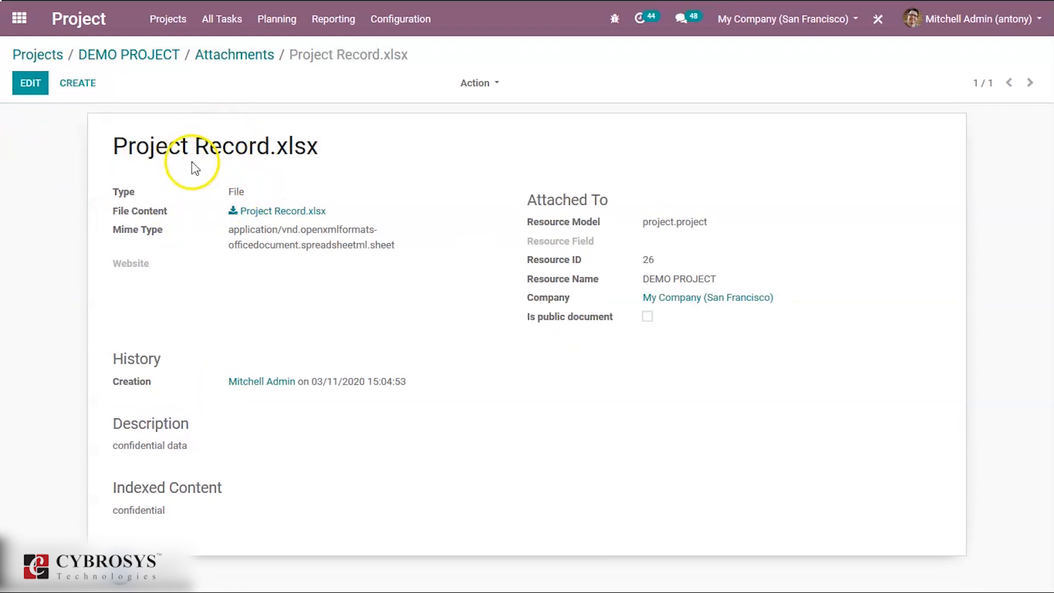
- Return to DEMO PROJECT and open its '0 works' task board
click(231, 55)
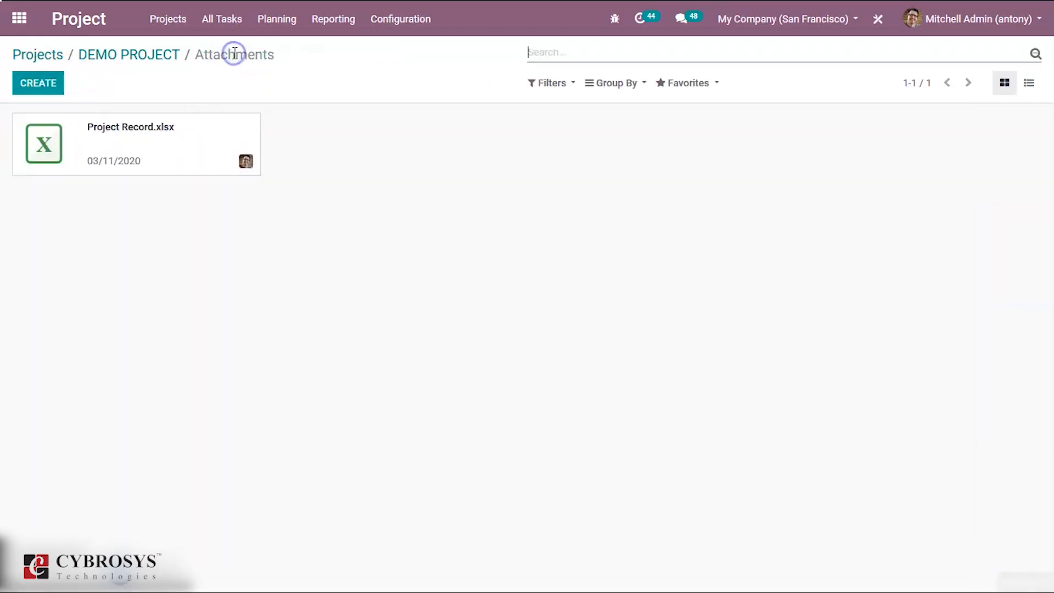
click(252, 124)
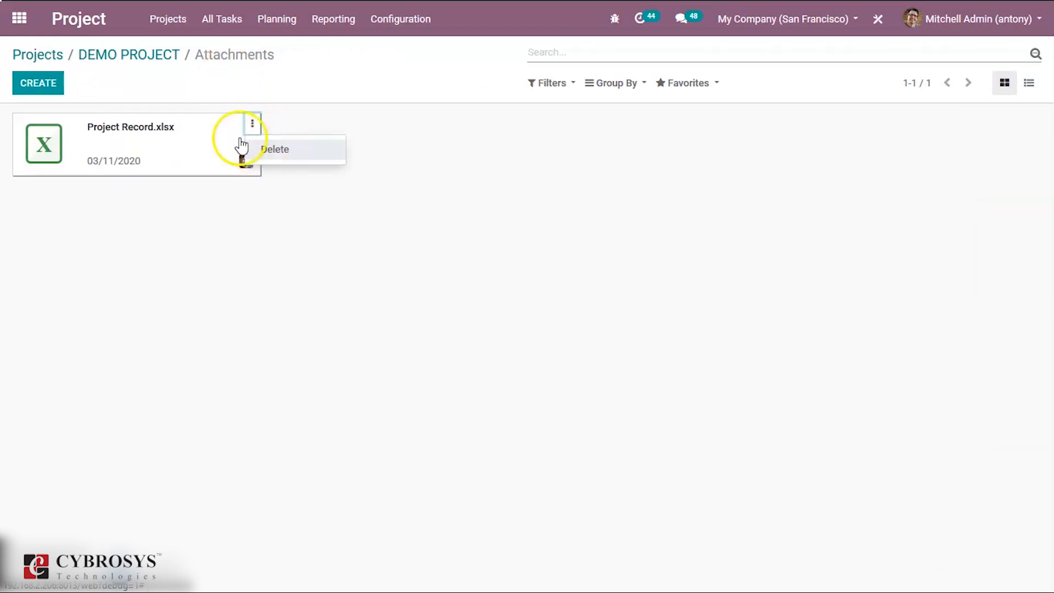
click(154, 55)
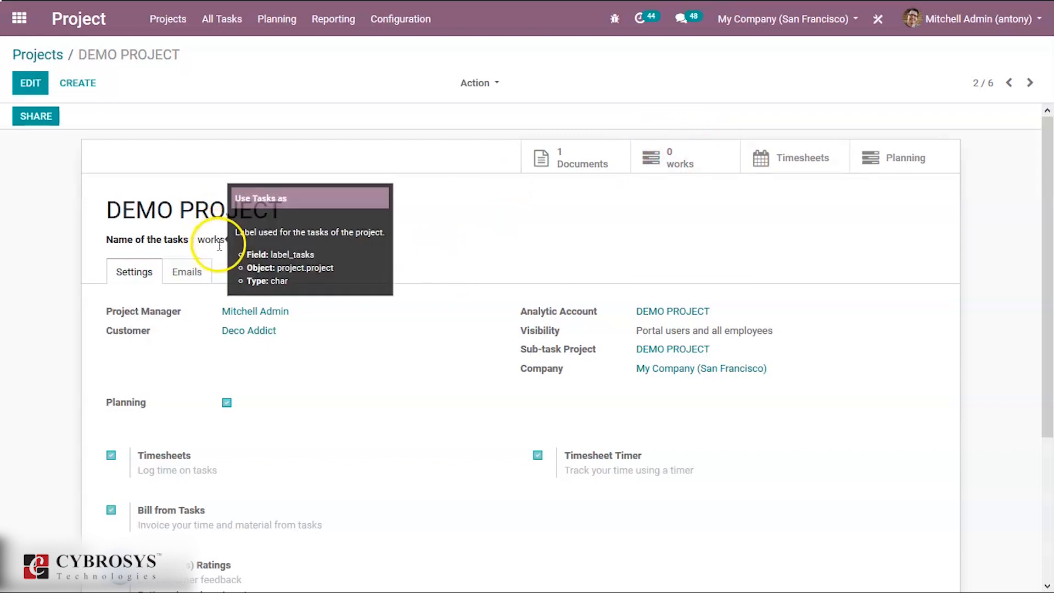
click(691, 165)
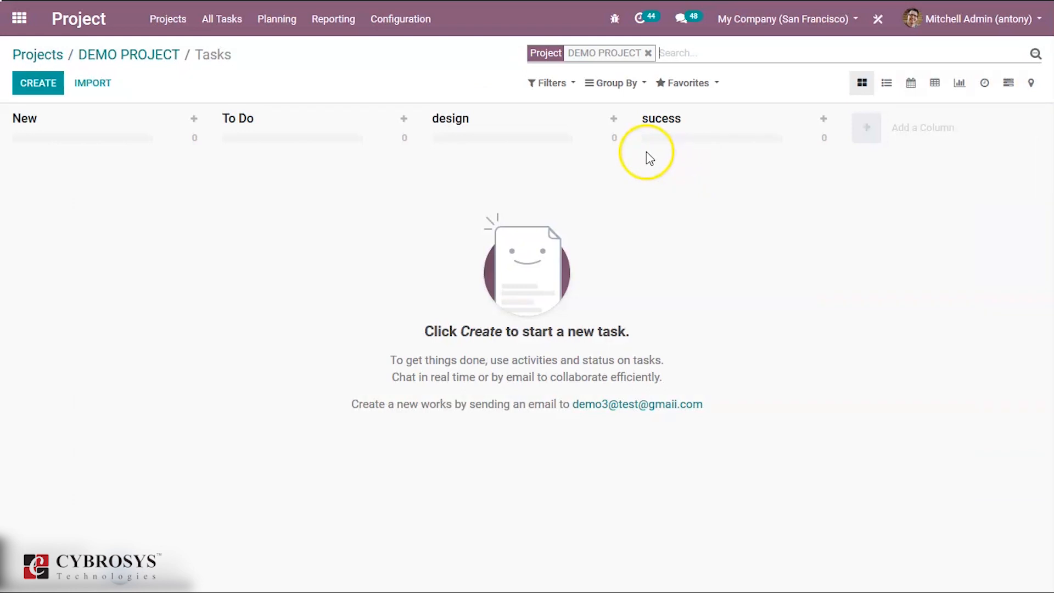
- Quick-create a task named 'task' in the New column, then return to the project form
click(40, 86)
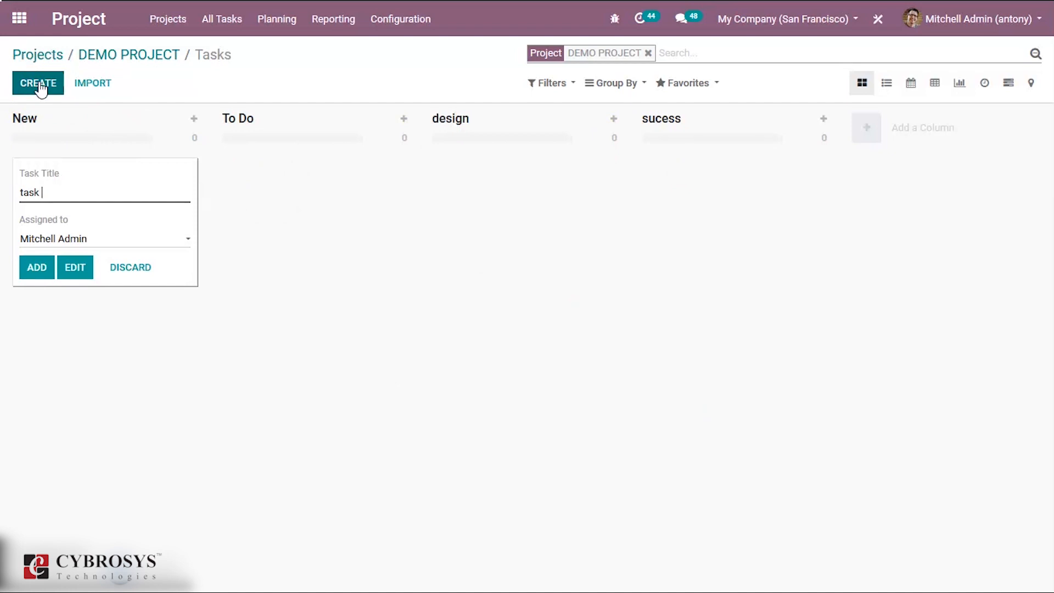
click(34, 267)
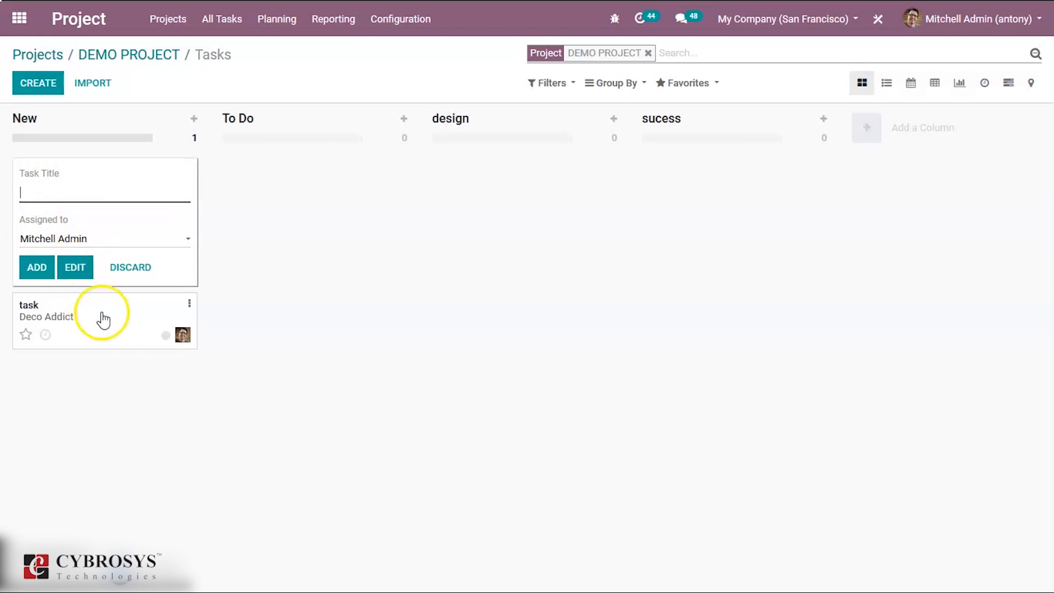
click(276, 310)
click(137, 59)
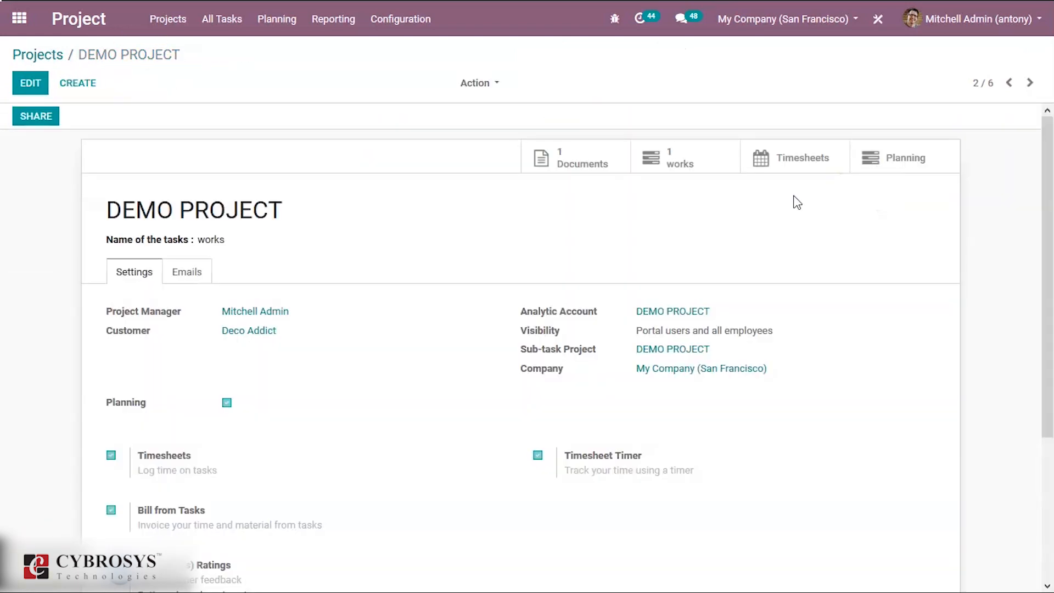
- Log a 100-hour timesheet line described 'test' on DEMO PROJECT, dated 03/11/2020
click(801, 164)
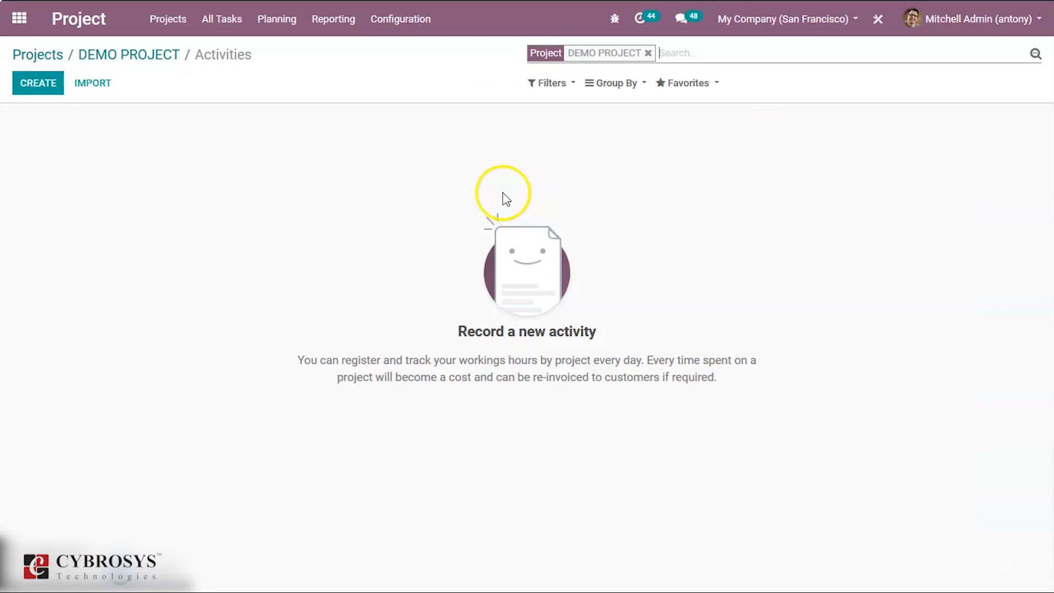
click(38, 86)
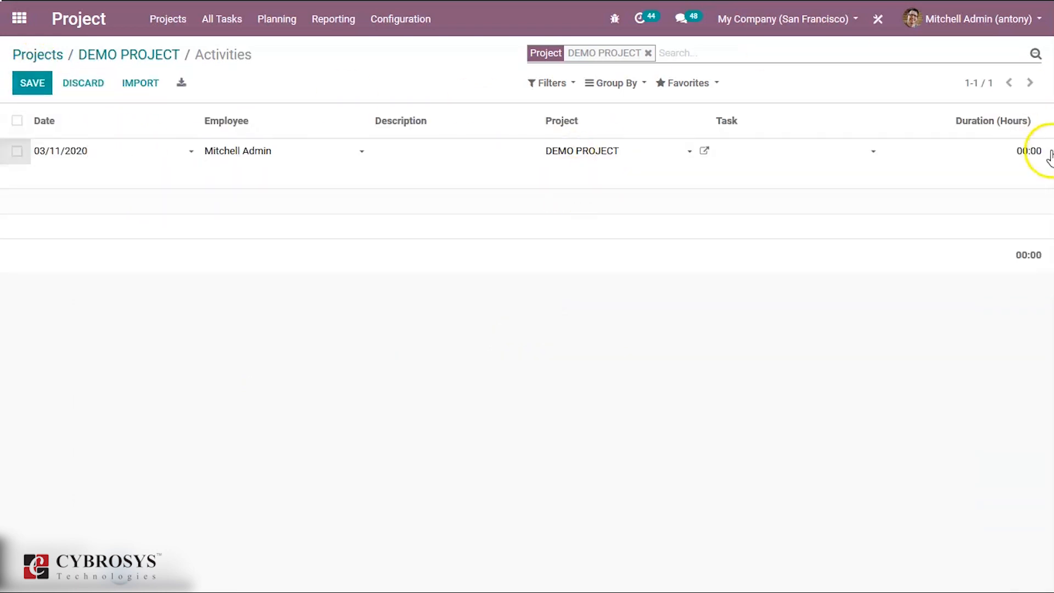
click(1030, 152)
text(1)
click(873, 288)
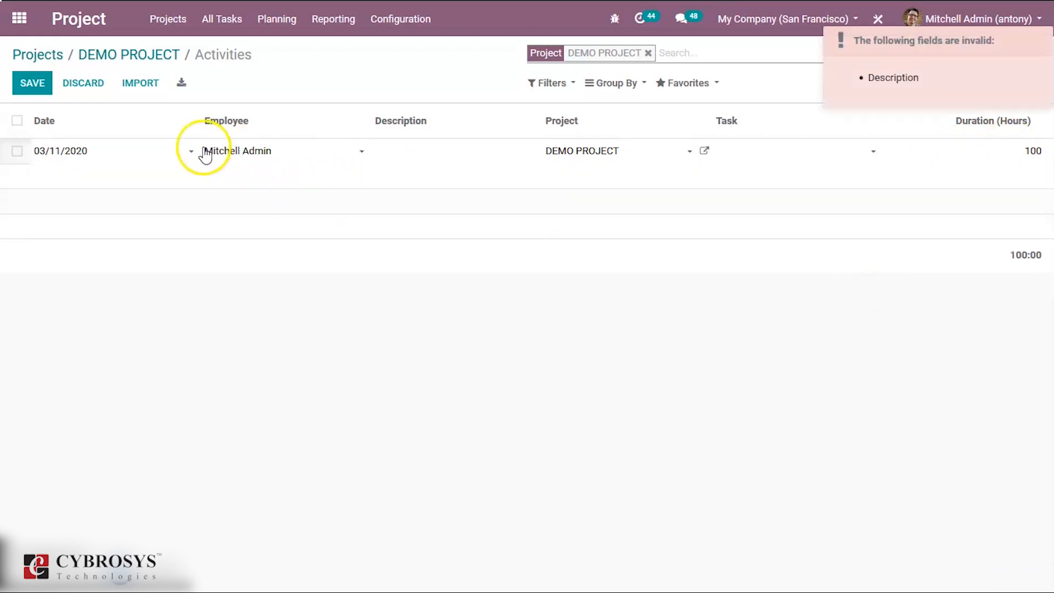
click(412, 145)
text(test)
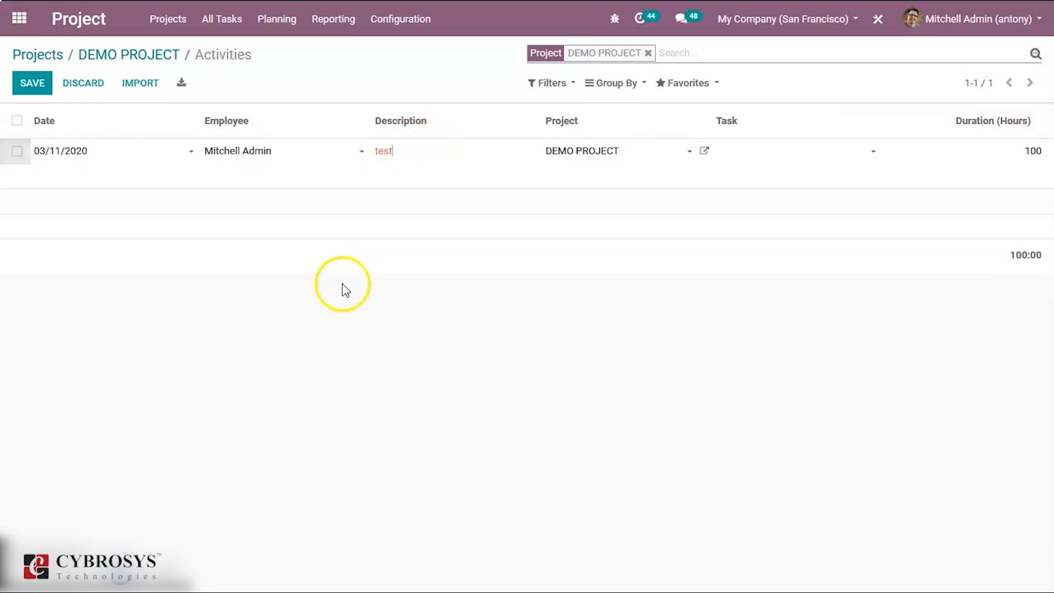
click(30, 93)
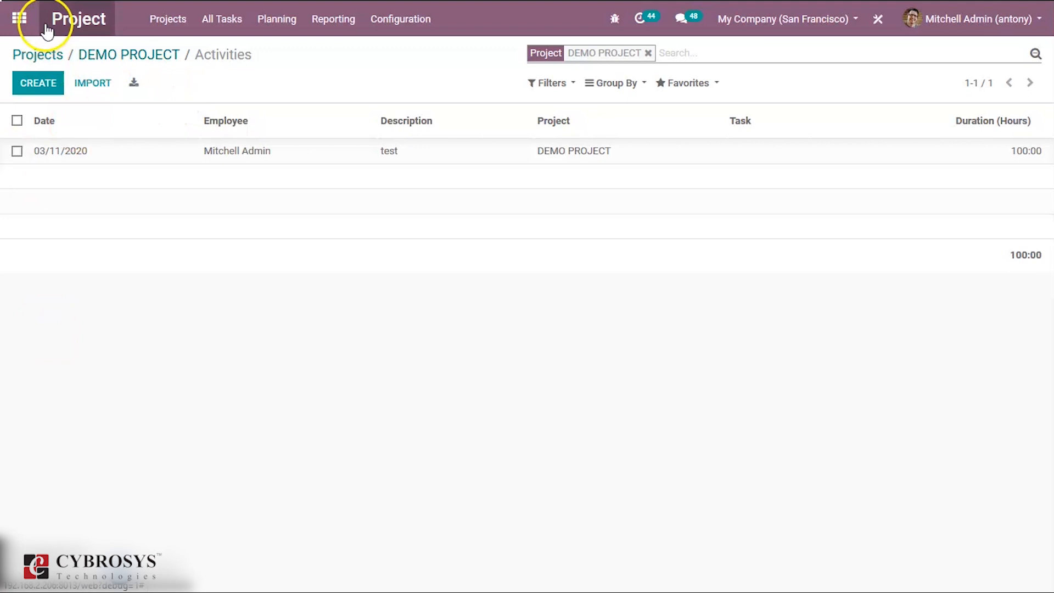
- Return to the Projects overview, where DEMO PROJECT's card now counts 1 works
click(48, 54)
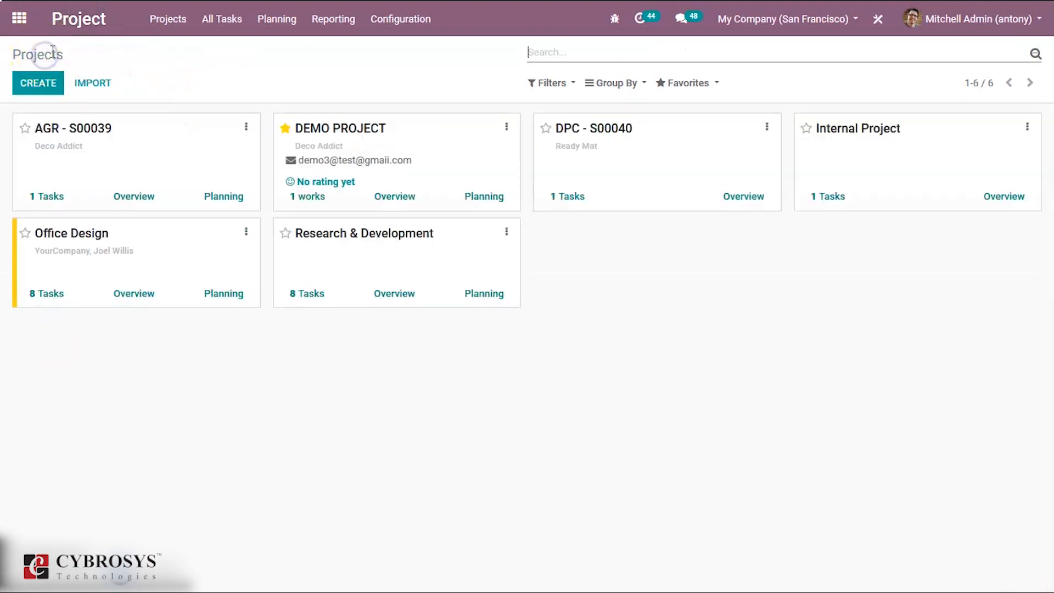
- Open DEMO PROJECT's overview and check its 100:00 hours and -10,000.00 ₹ timesheet costs
click(386, 203)
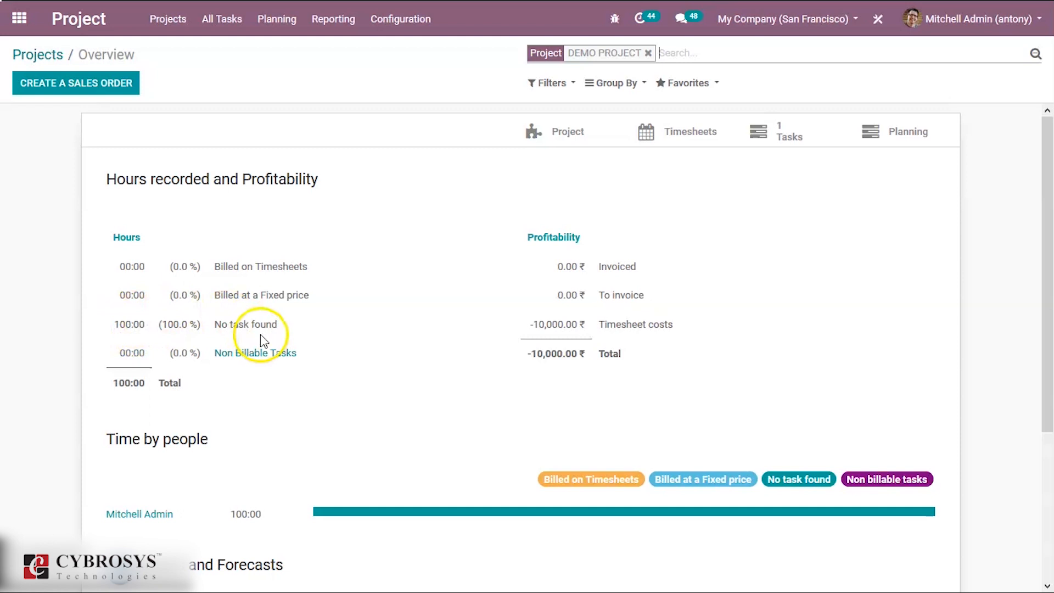
mouse_move(240, 324)
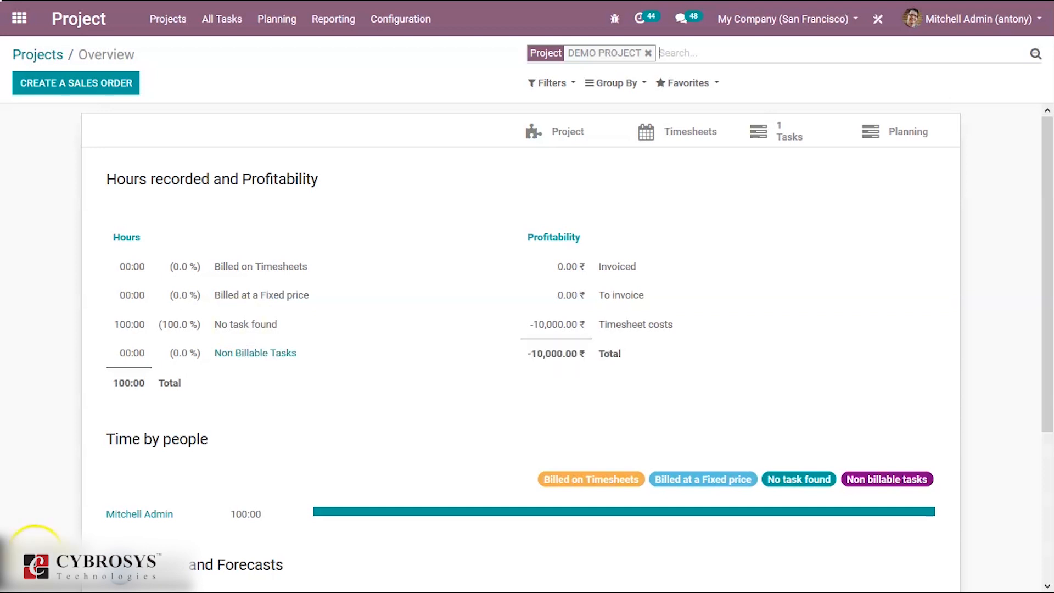
mouse_move(318, 289)
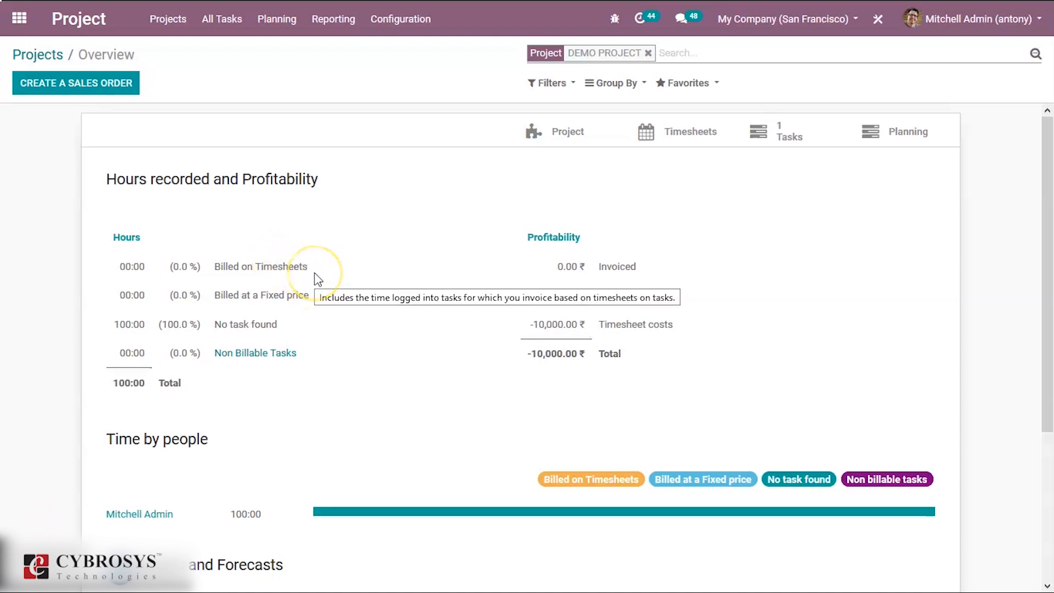
mouse_move(313, 308)
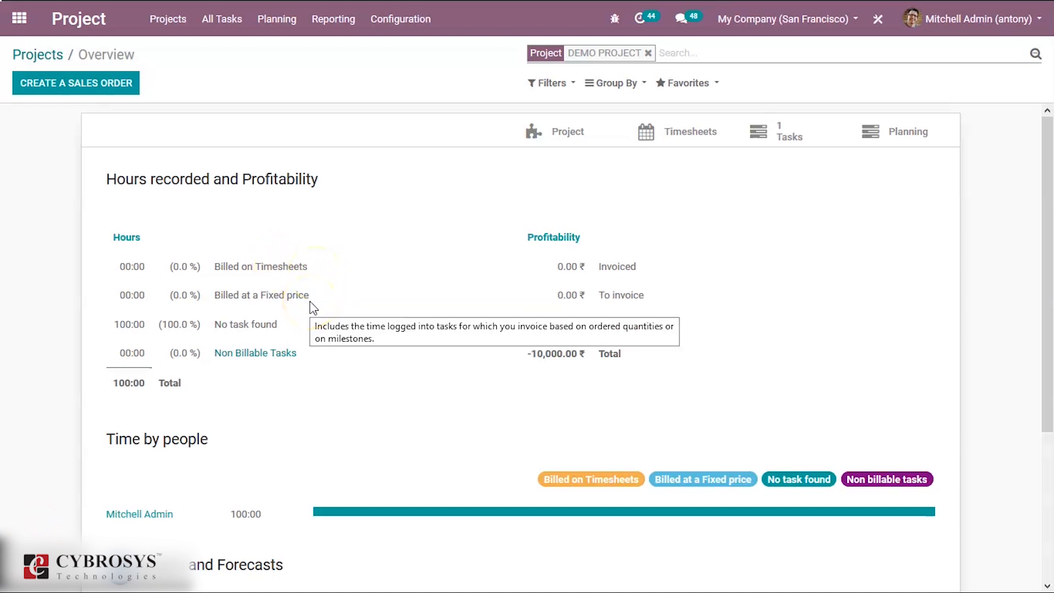
mouse_move(292, 330)
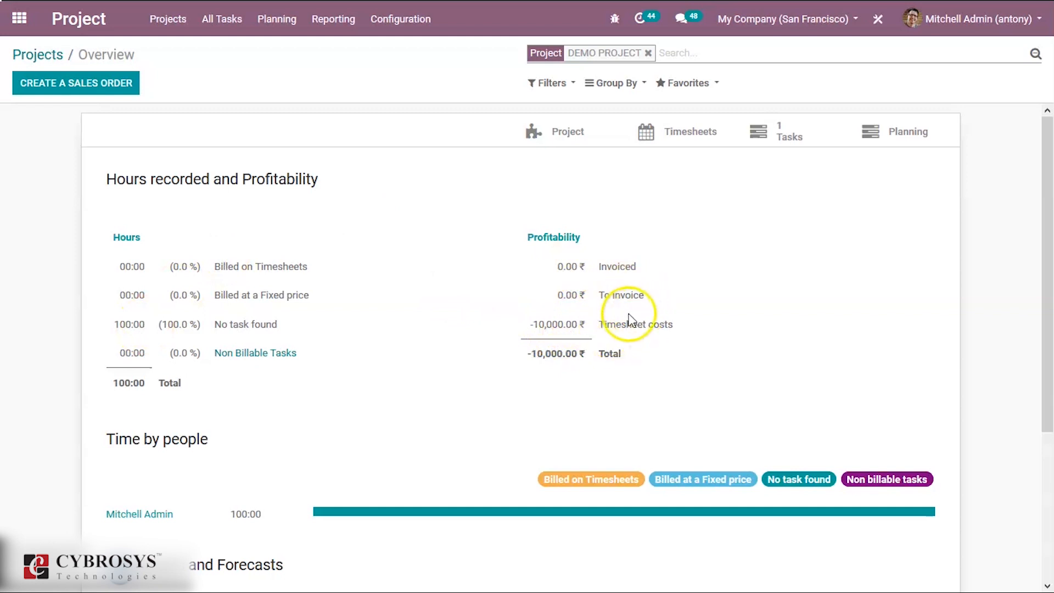
mouse_move(628, 314)
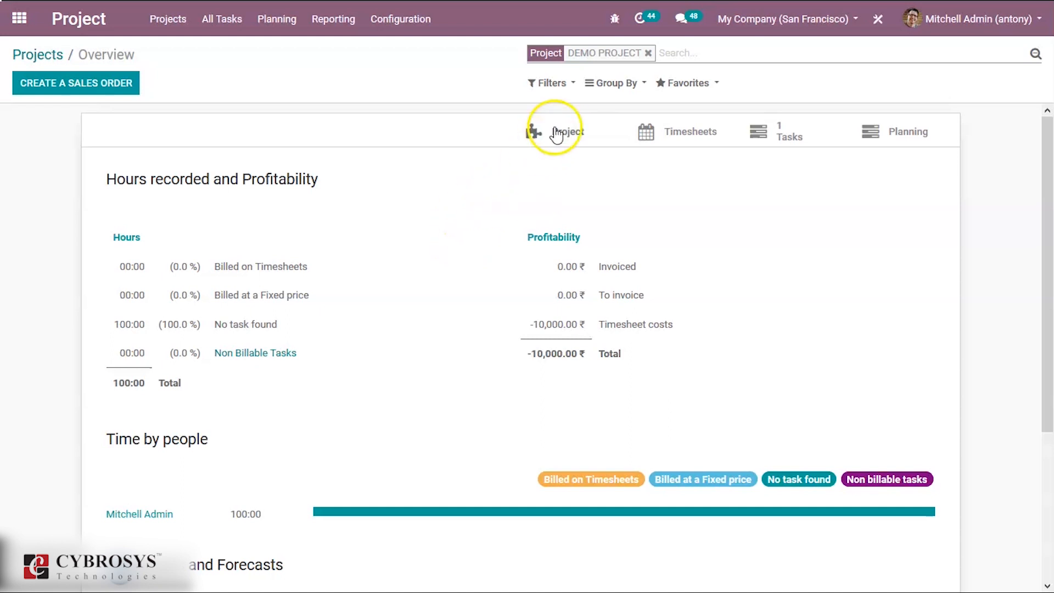
- Open DEMO PROJECT's Planning Gantt view for the week of 08–14 March 2020
click(570, 135)
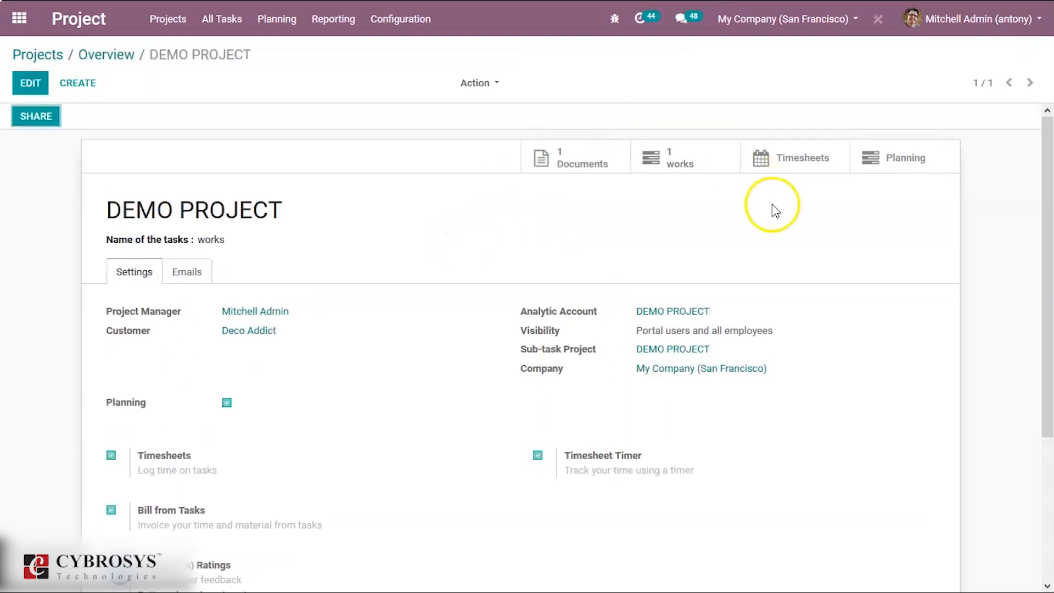
click(901, 165)
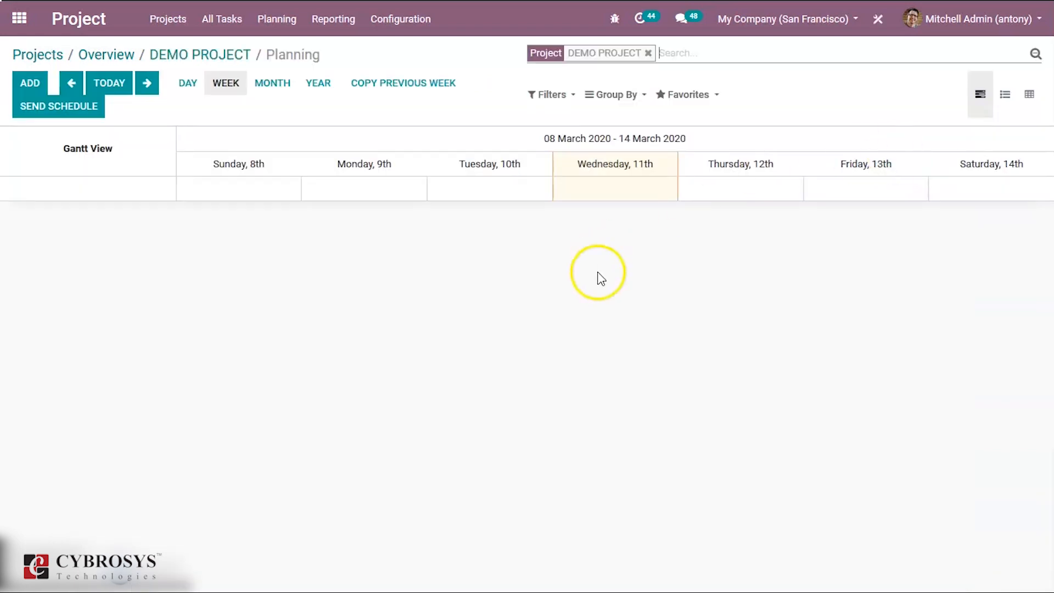
mouse_move(400, 186)
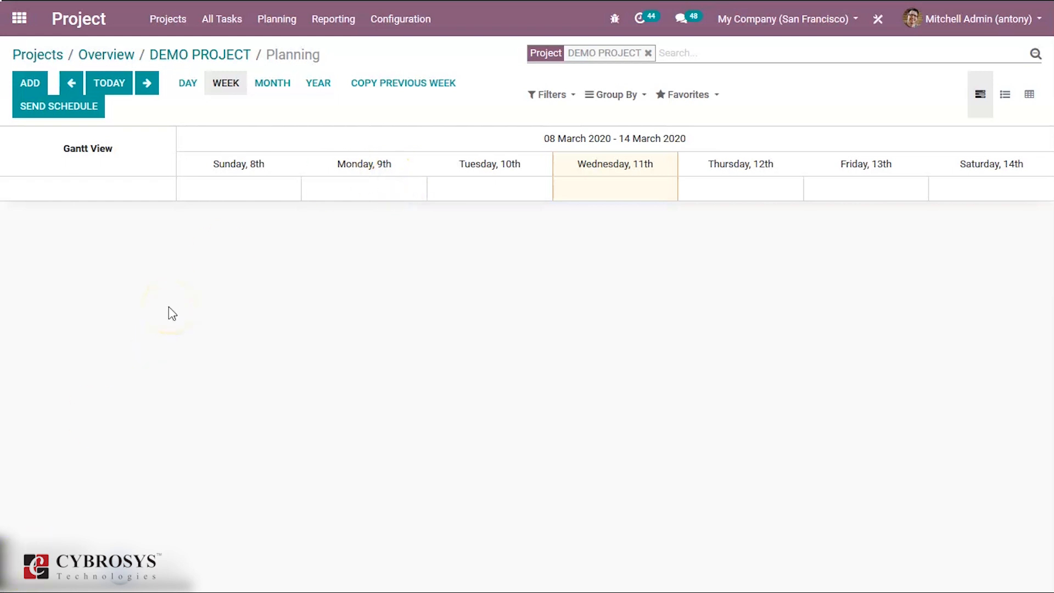
mouse_move(364, 184)
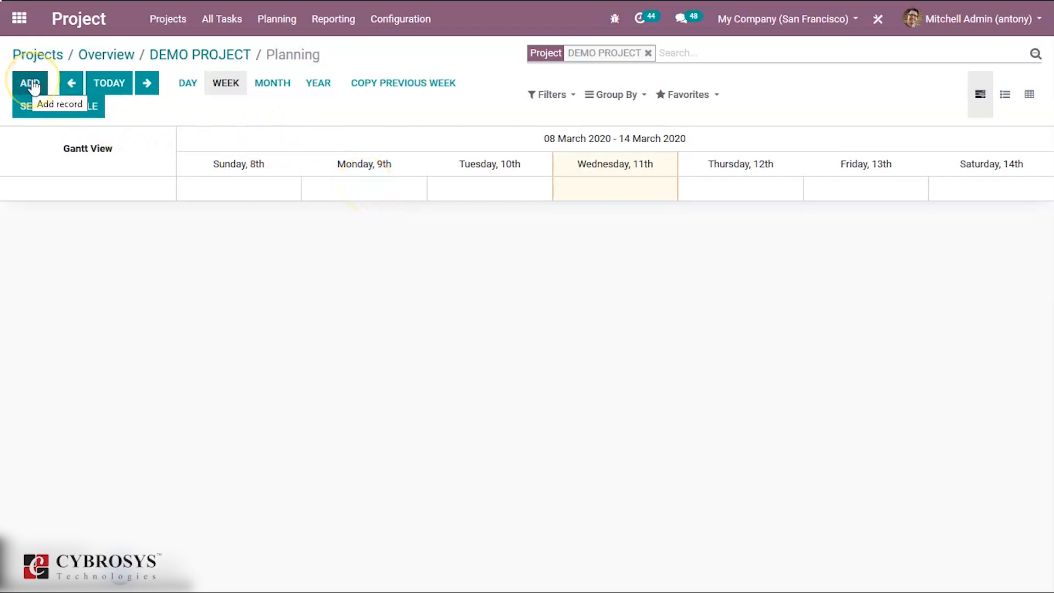
- Add an 8 AM – 2 PM Chef shift on Thursday 12th, linked to the task 'task'
click(741, 188)
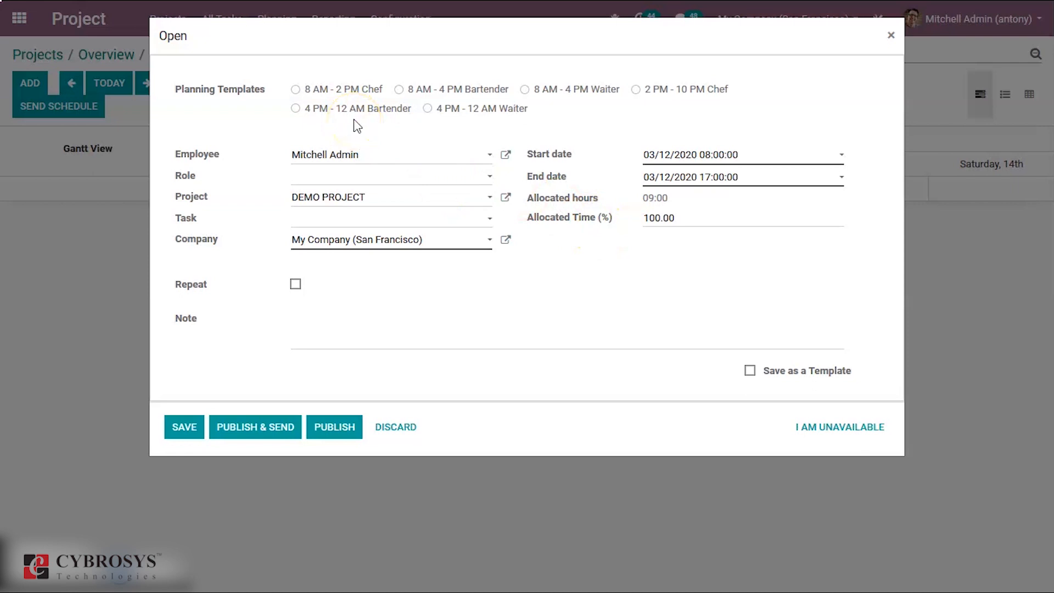
click(327, 157)
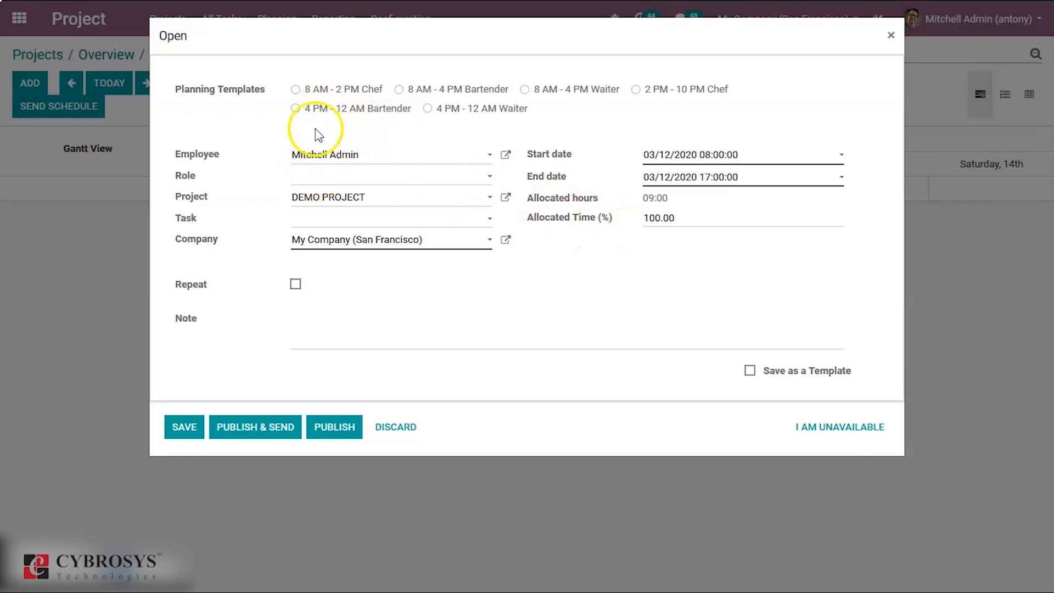
click(296, 91)
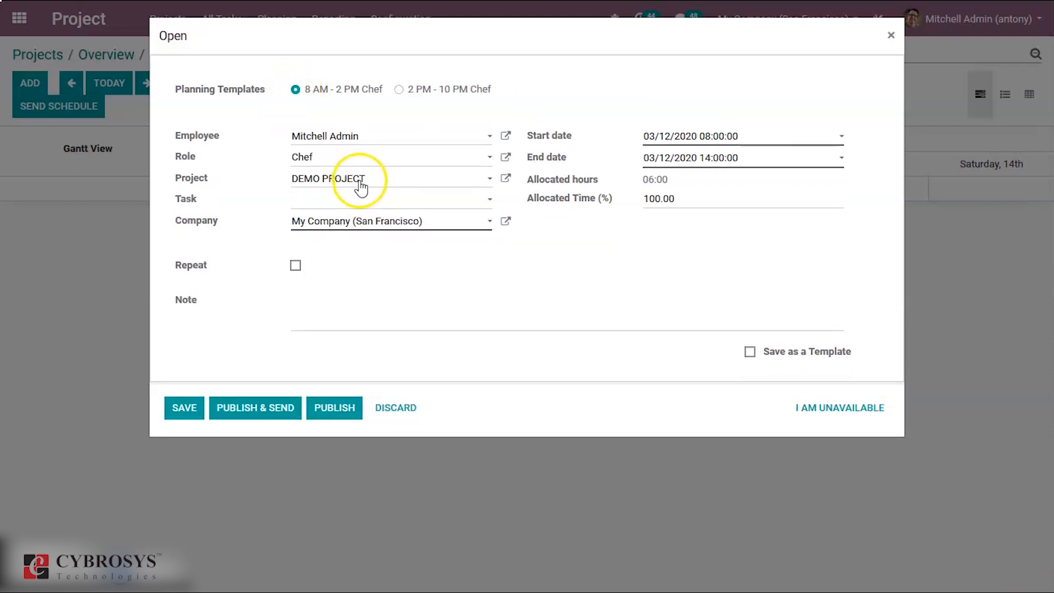
click(361, 208)
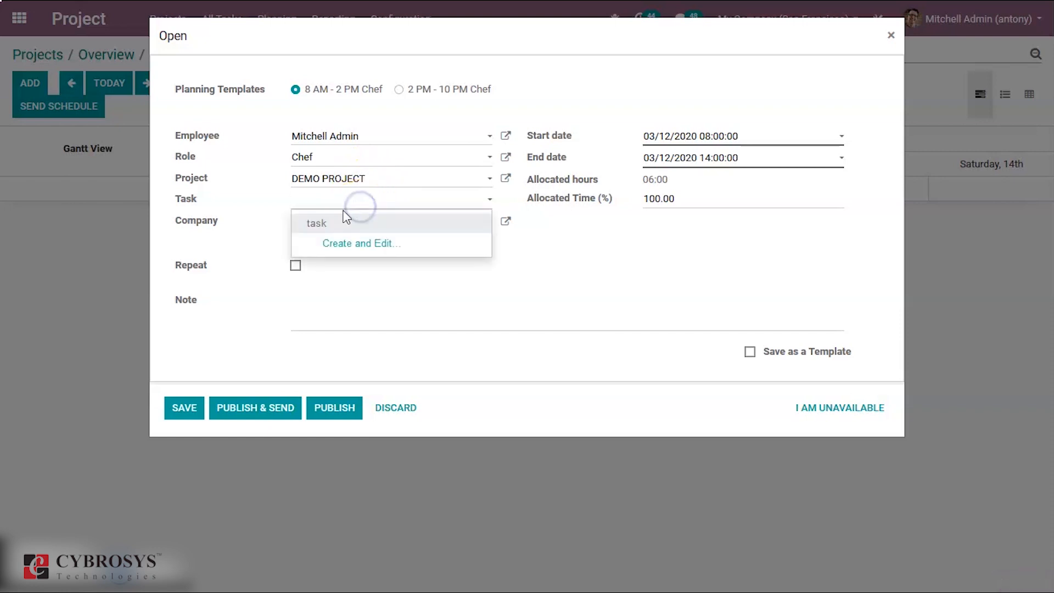
click(323, 228)
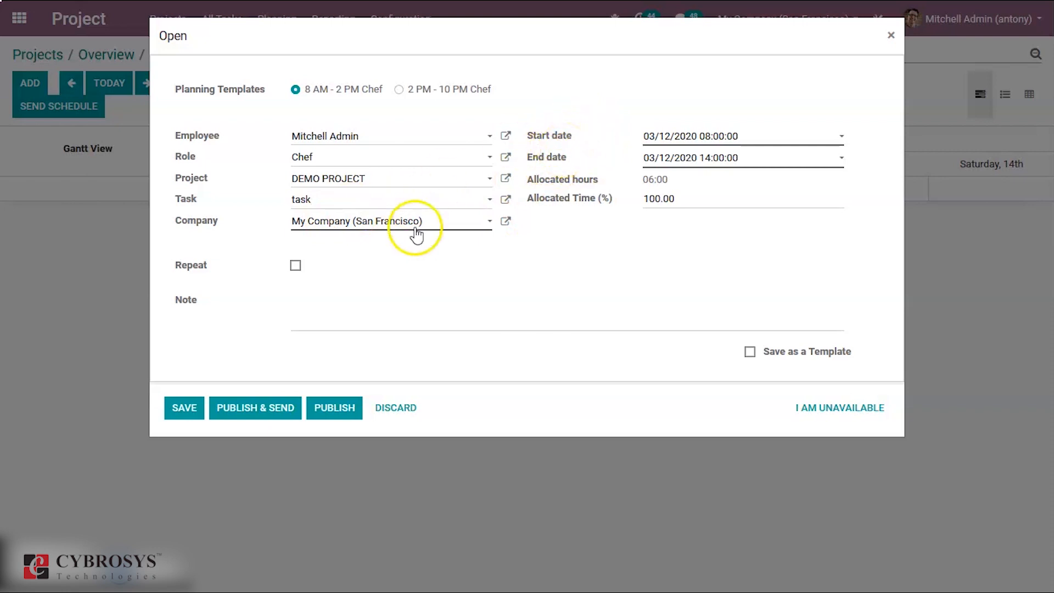
- Make the shift repeat every 1 week forever and save it
click(295, 266)
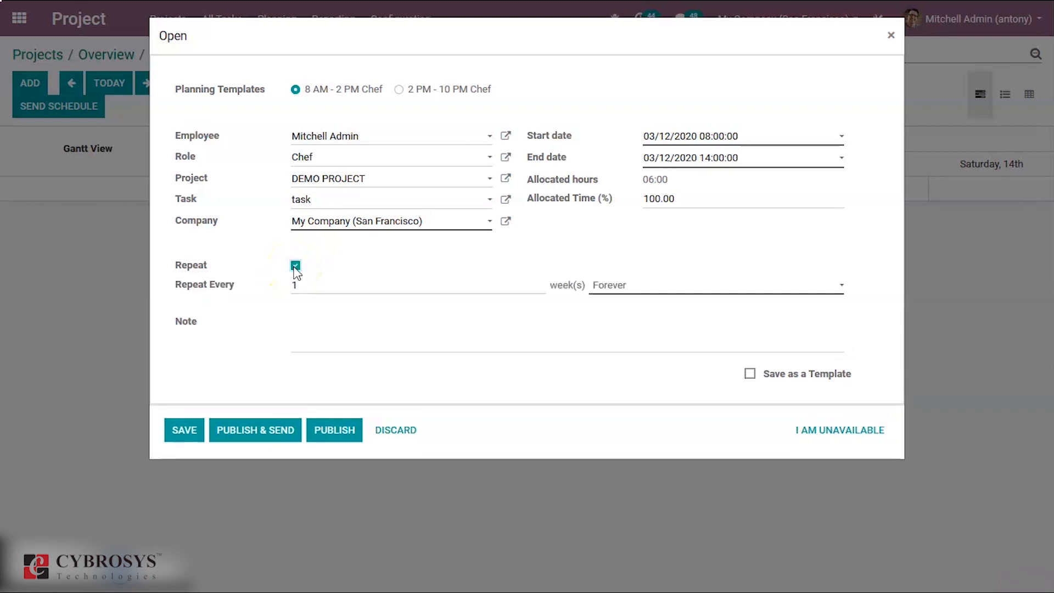
click(637, 291)
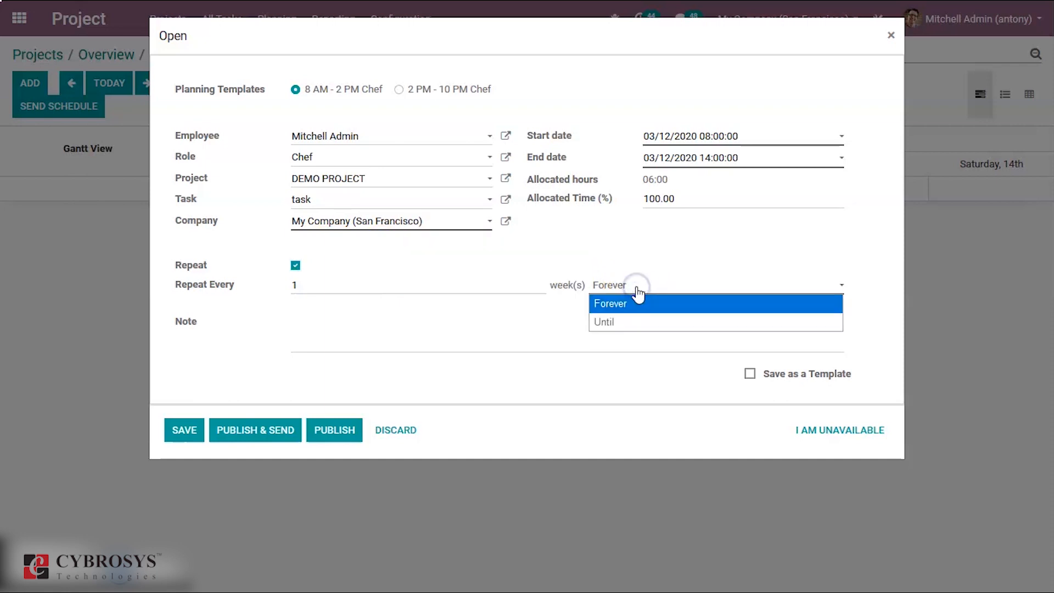
click(502, 332)
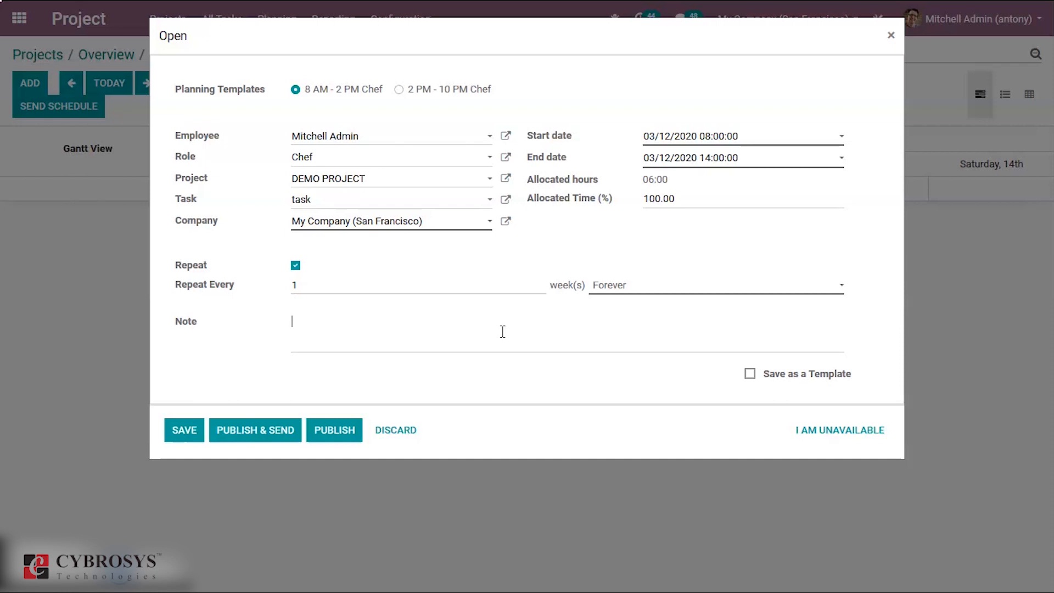
click(183, 432)
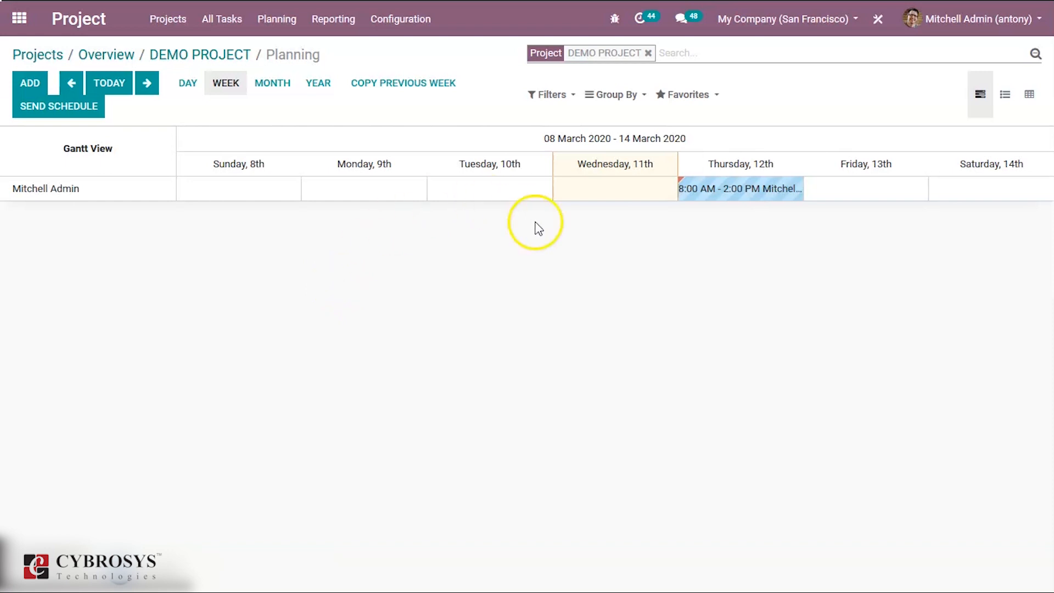
- List the 14 shifts under the employee's group, then show the planning as a pivot table
mouse_move(714, 196)
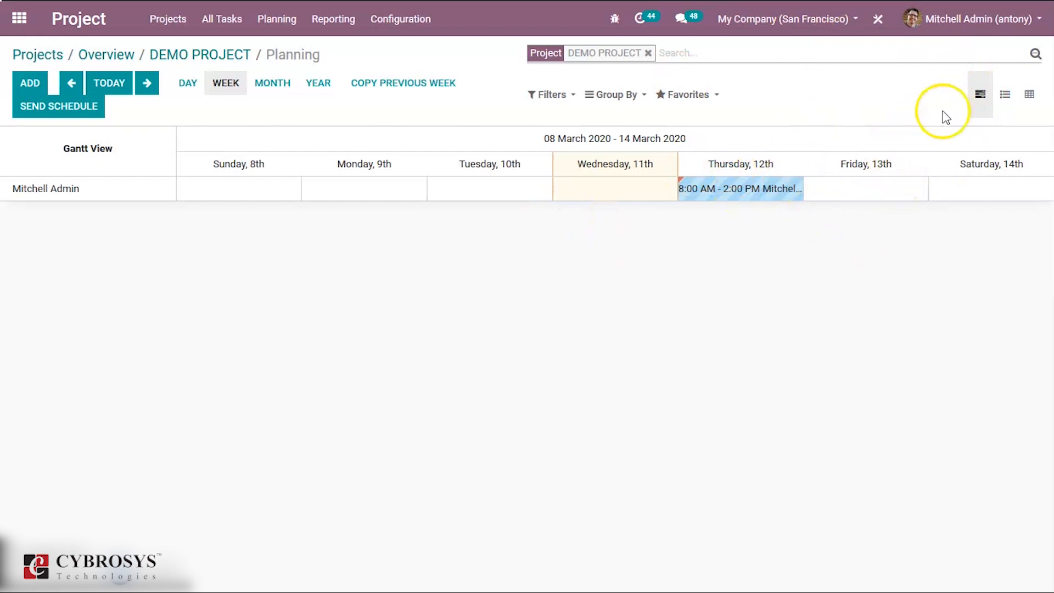
click(1006, 96)
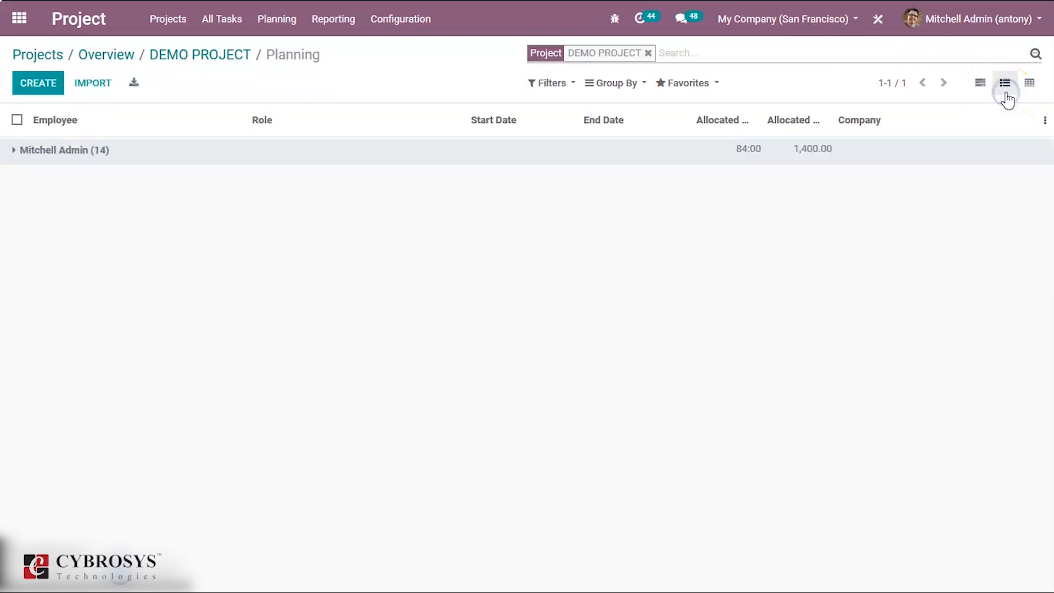
click(903, 158)
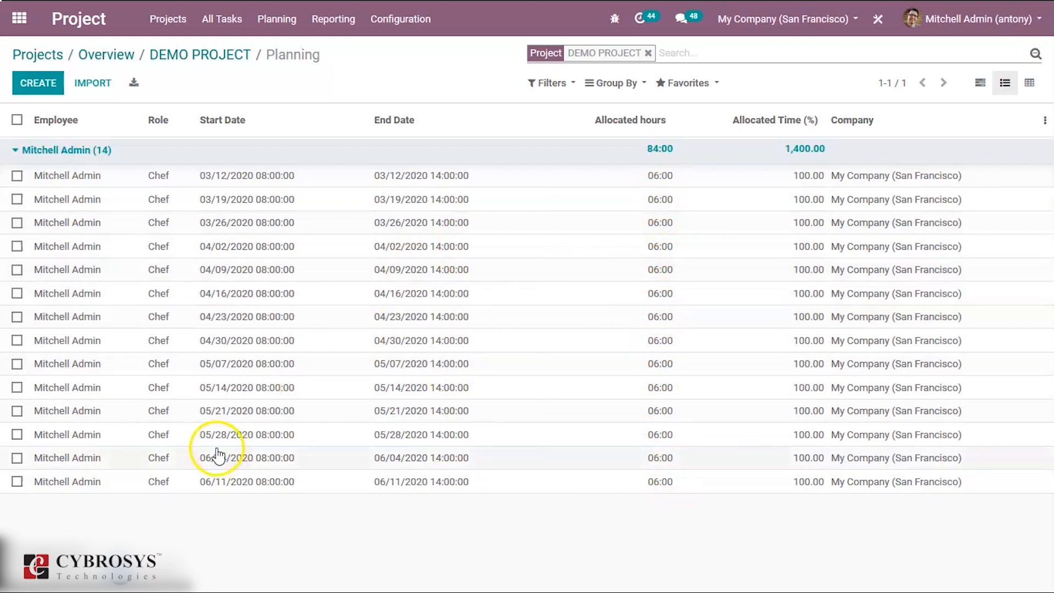
click(1031, 85)
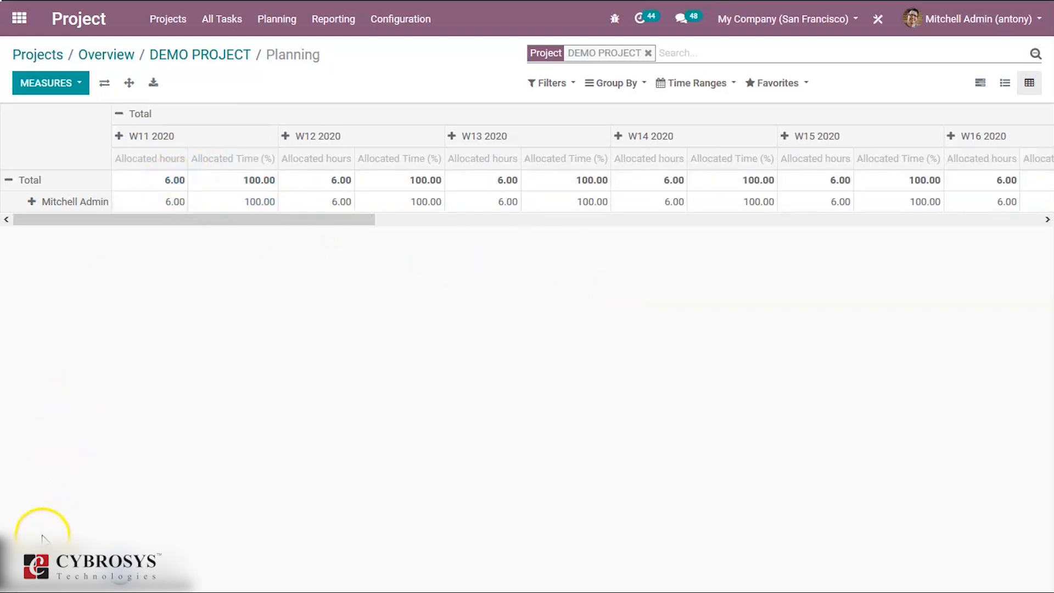
- Add Number of working days and Progress measures, and split Mitchell Admin's row by Role
click(48, 82)
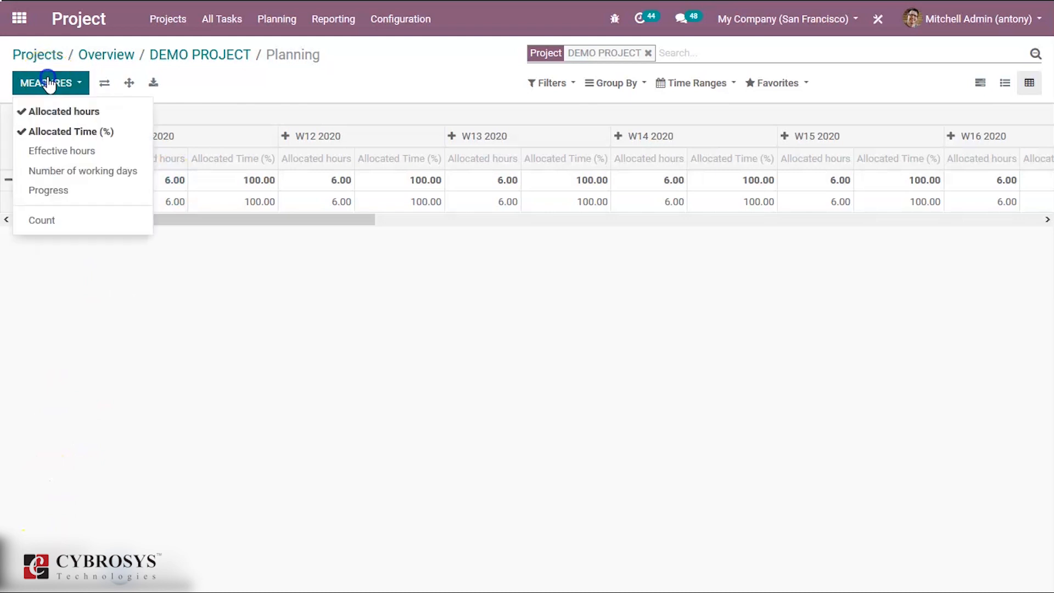
click(51, 173)
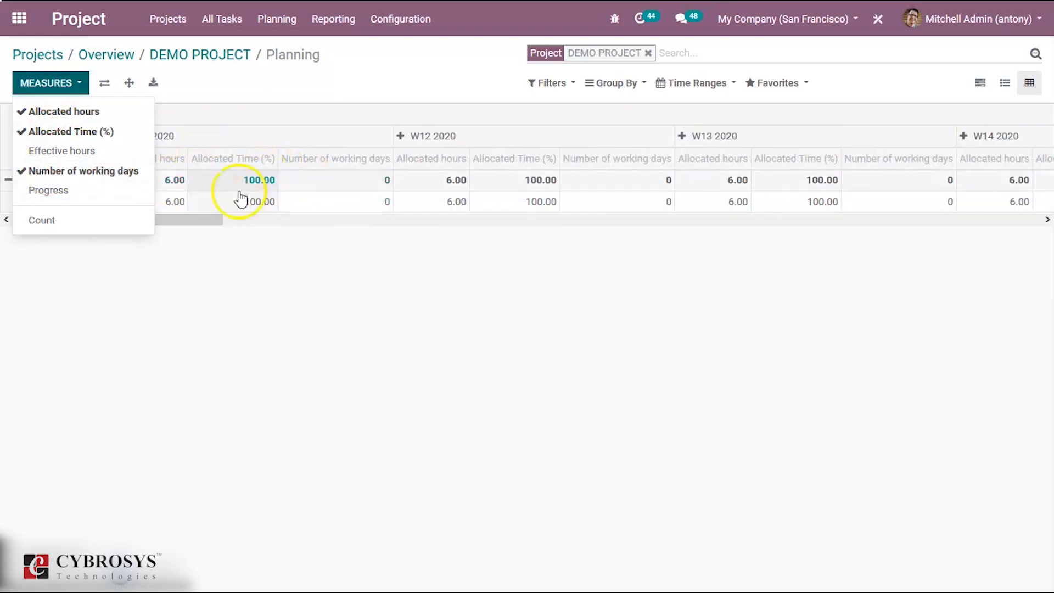
click(51, 191)
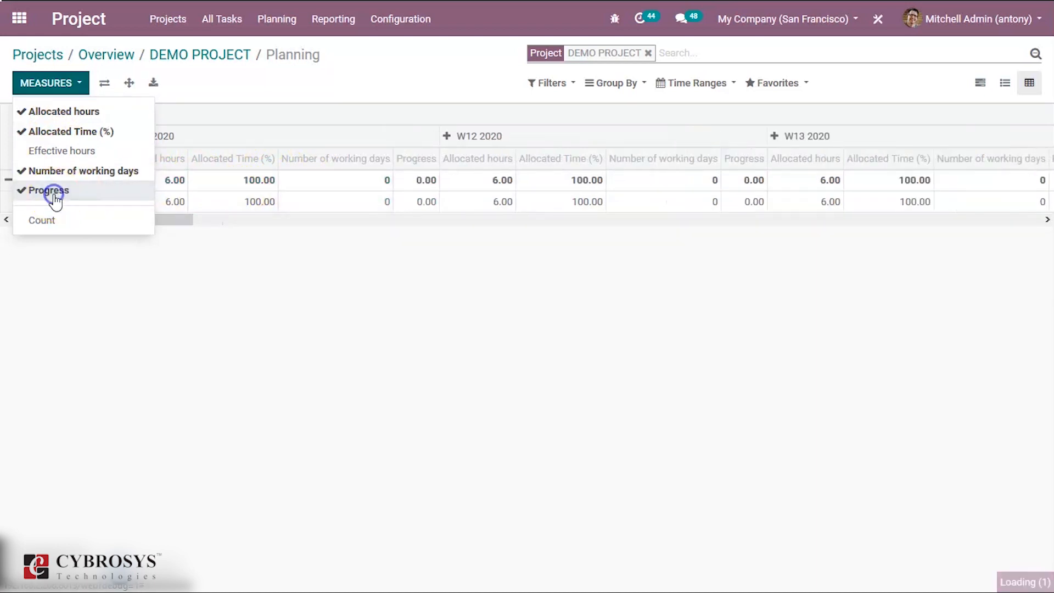
click(55, 251)
click(40, 509)
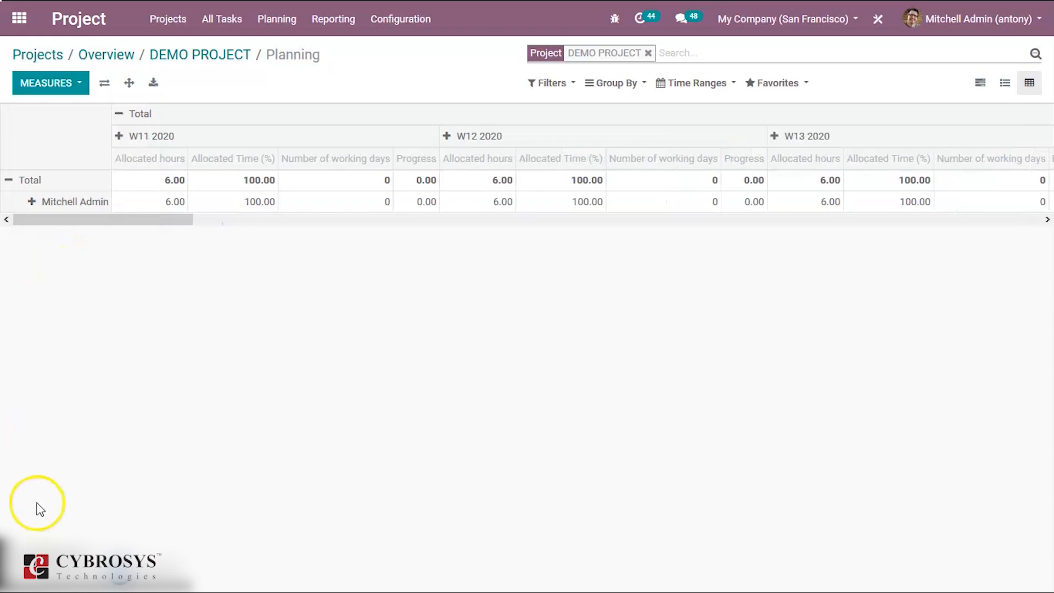
click(290, 266)
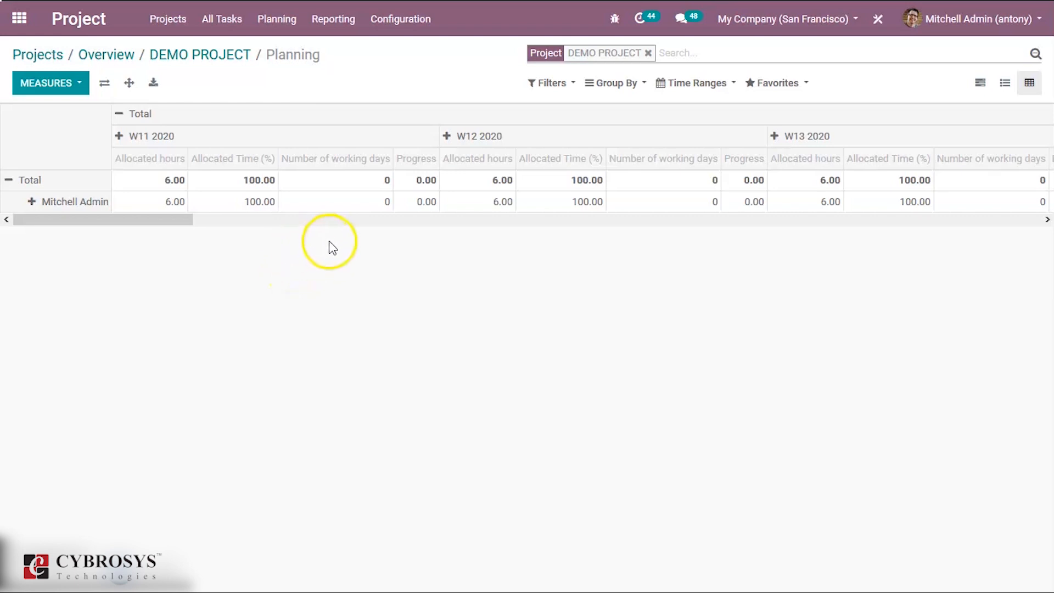
click(37, 203)
click(63, 459)
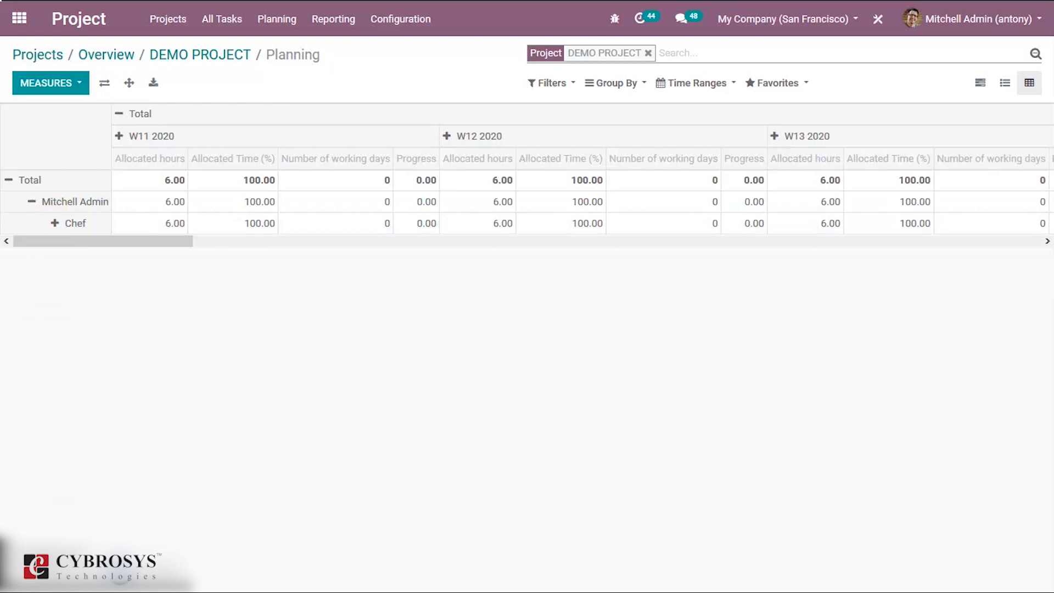
- Create 'task 2' in DEMO PROJECT's New column, assigned to a different user, and open it
click(62, 57)
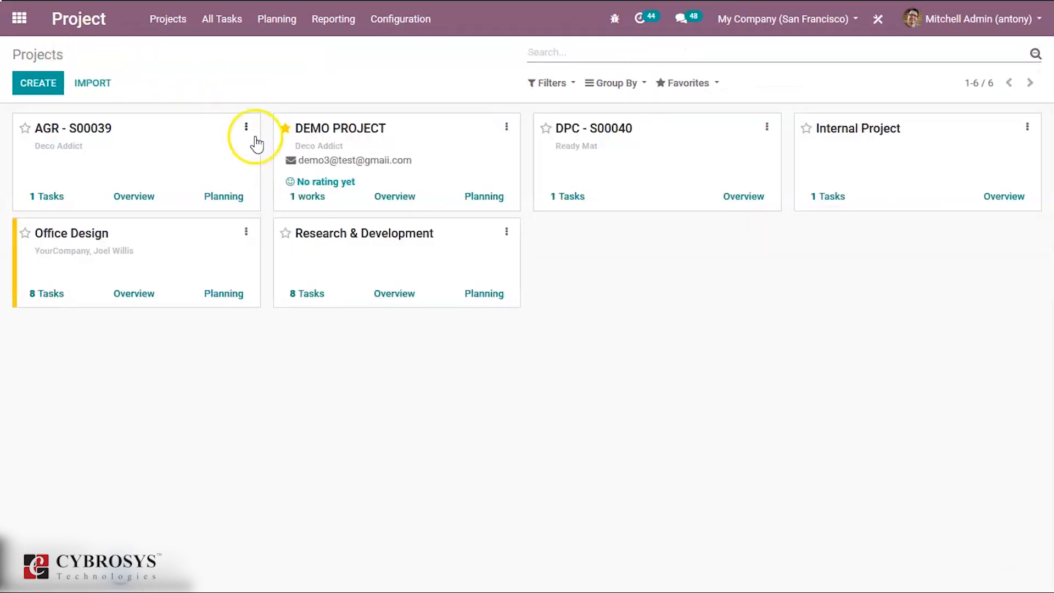
click(435, 155)
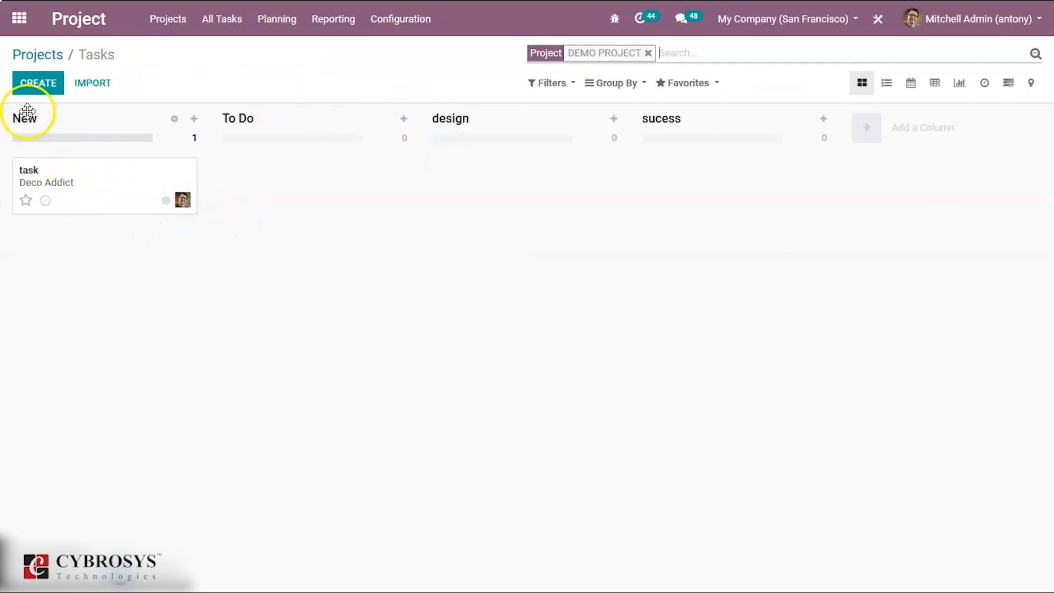
click(43, 87)
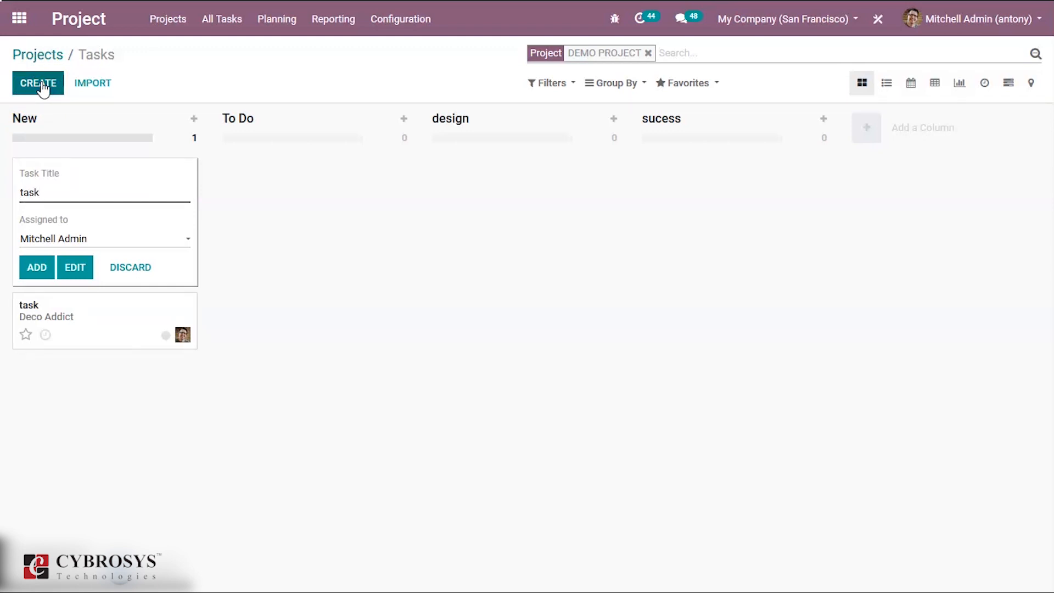
click(8, 191)
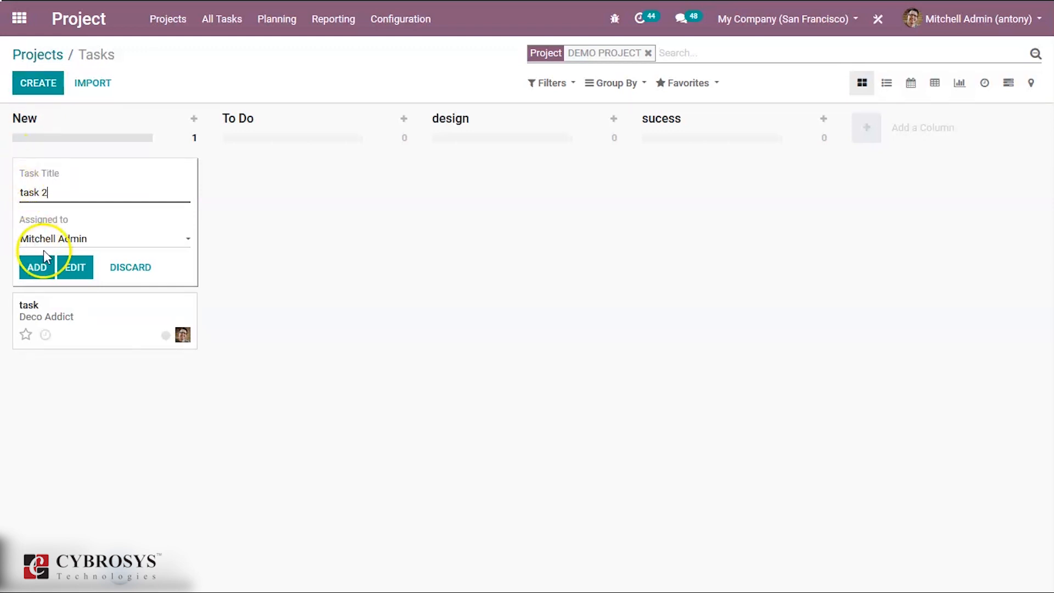
click(122, 240)
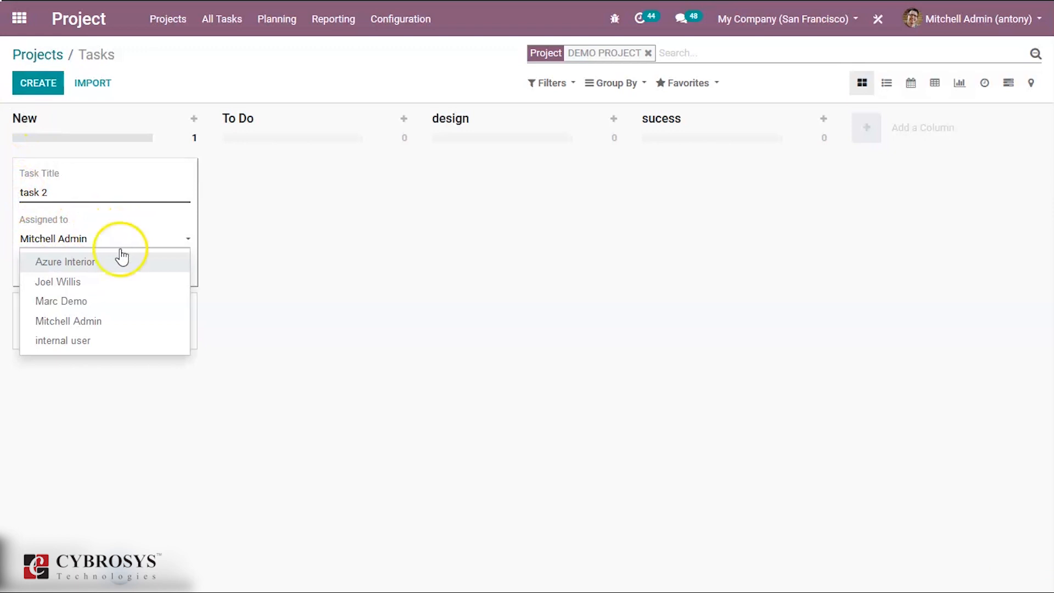
click(90, 302)
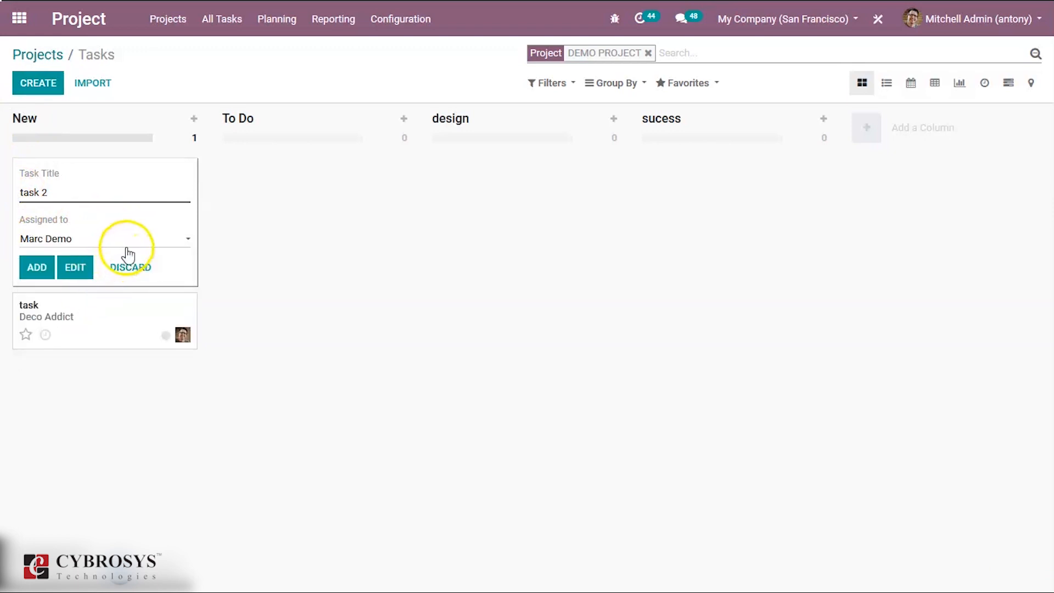
click(35, 269)
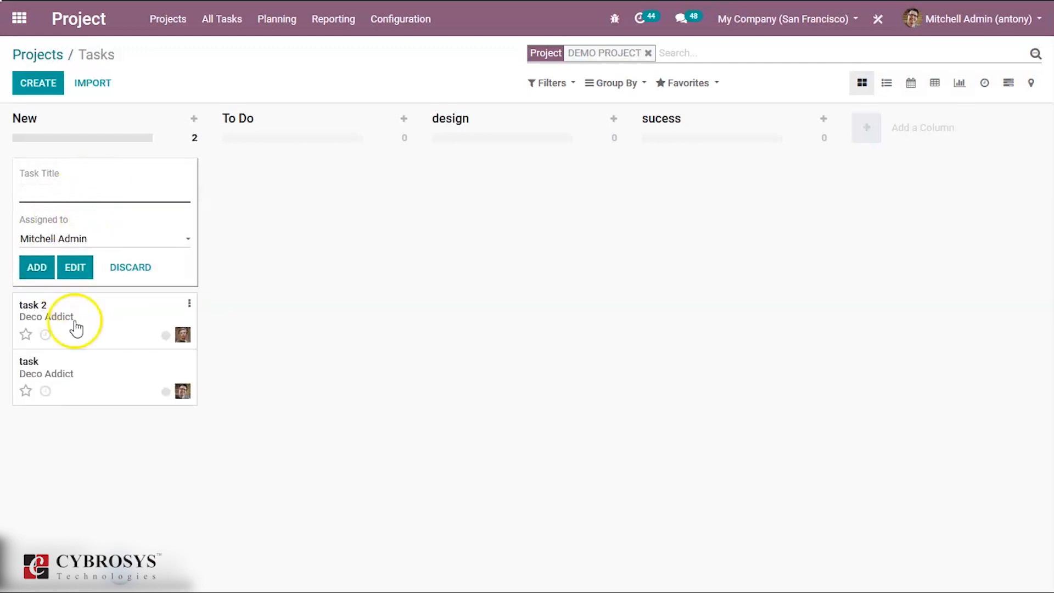
click(76, 327)
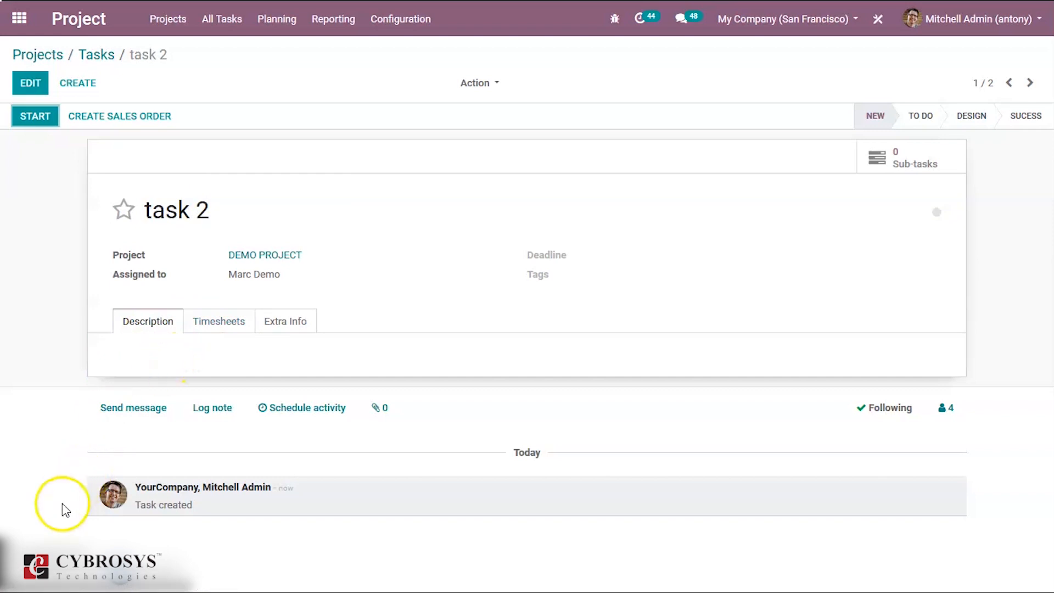
- Set task 2's deadline to 03/12/2020 and add a yellow New Feature tag
click(32, 88)
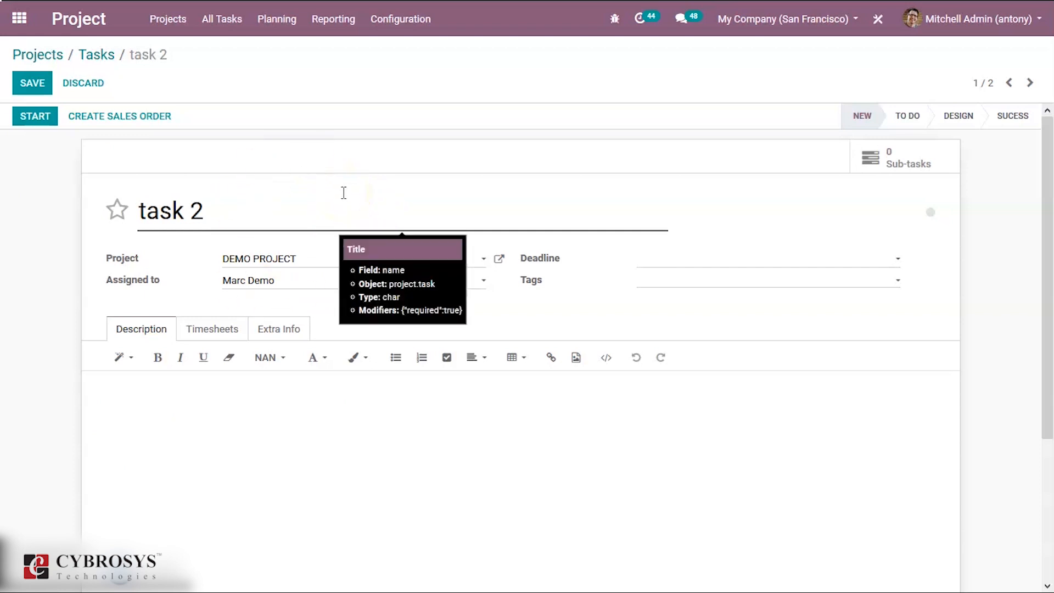
click(662, 264)
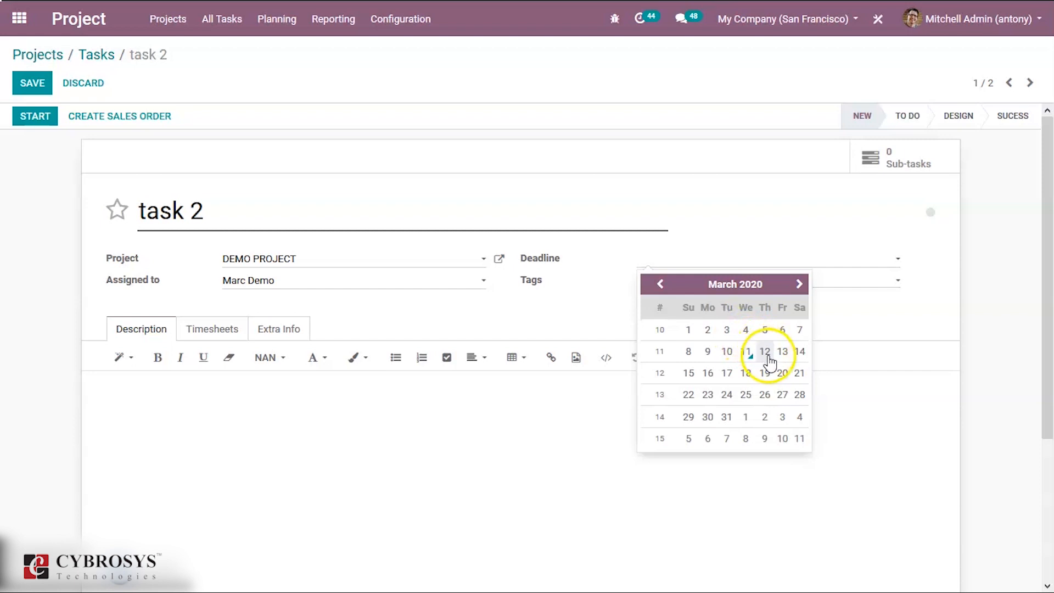
click(766, 352)
click(765, 281)
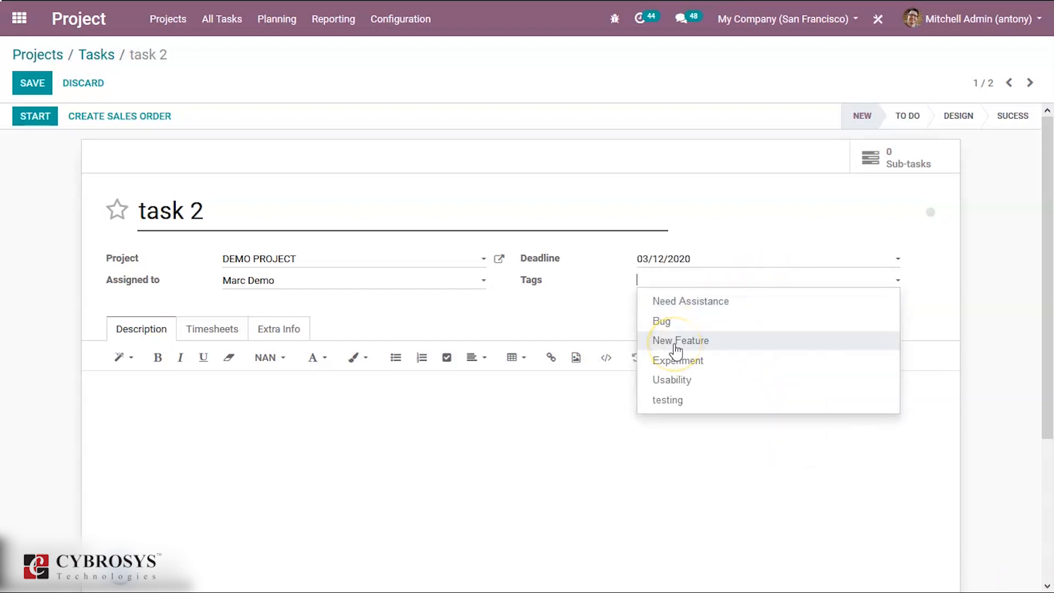
click(678, 345)
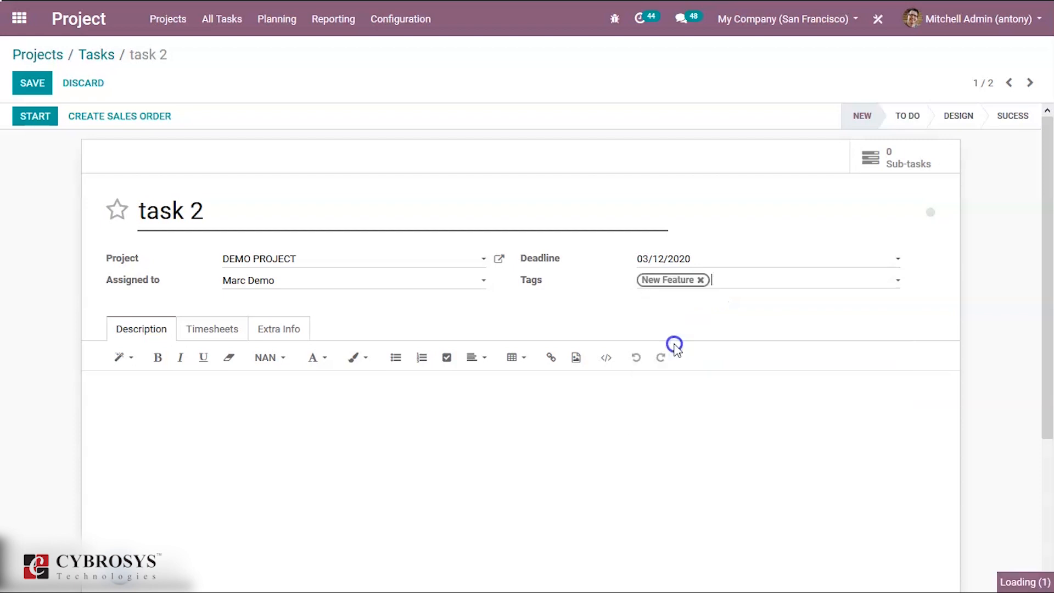
click(681, 283)
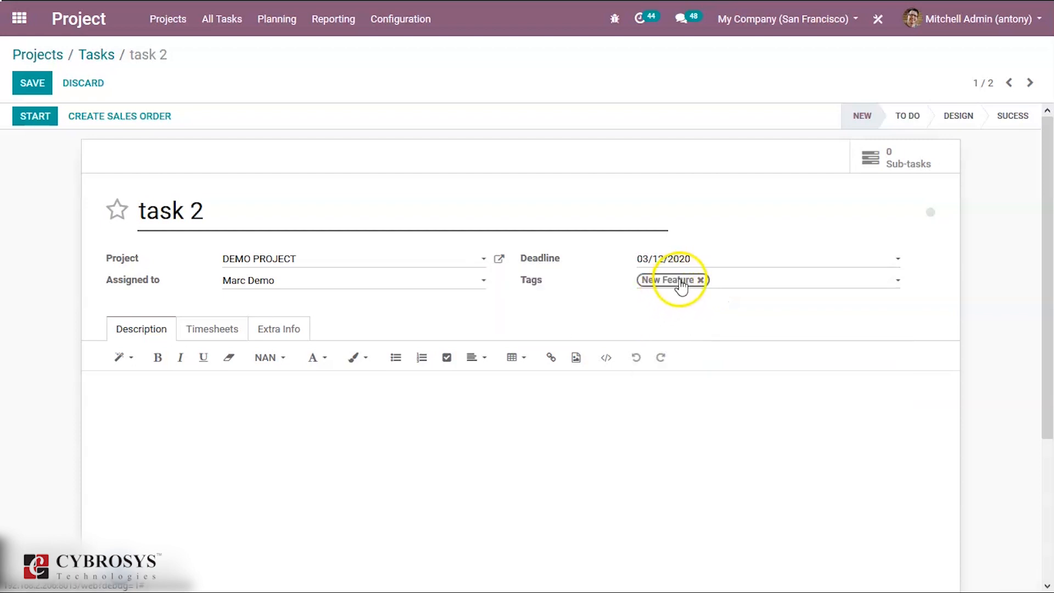
click(681, 282)
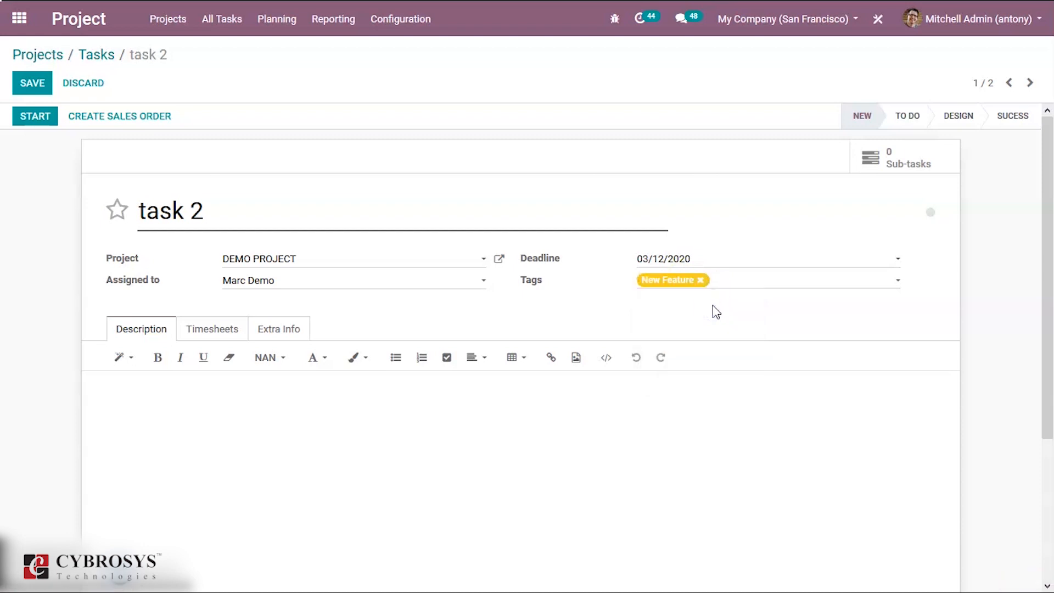
- Set task 2's planned hours to 100
click(214, 331)
click(287, 368)
key(BackSpace)
key(BackSpace)
key(BackSpace)
key(BackSpace)
key(BackSpace)
text(100)
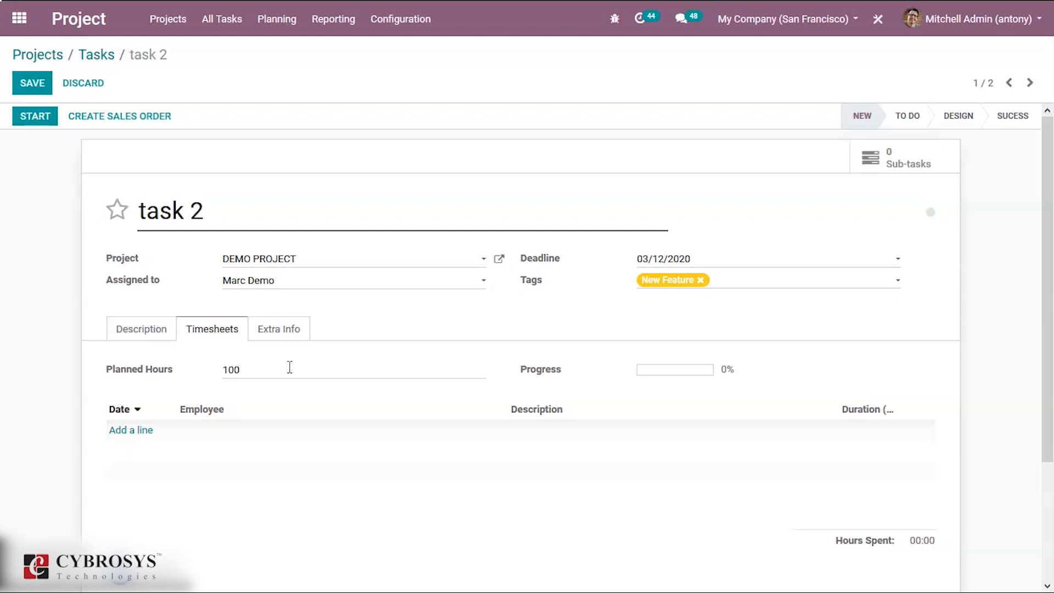
click(164, 486)
- Add a 'worked' timesheet line of 20 hours
click(149, 457)
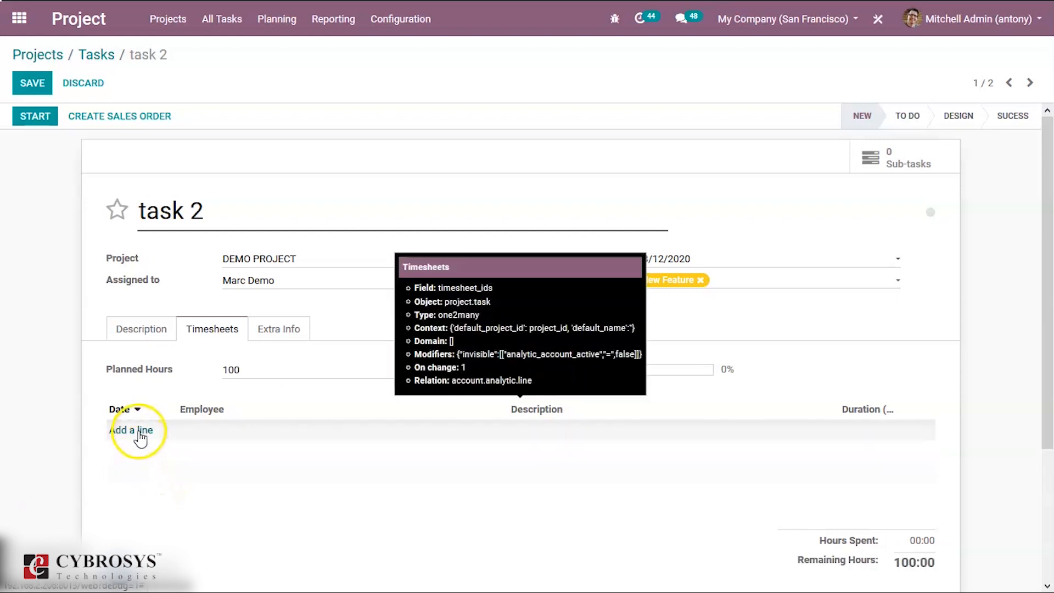
click(141, 434)
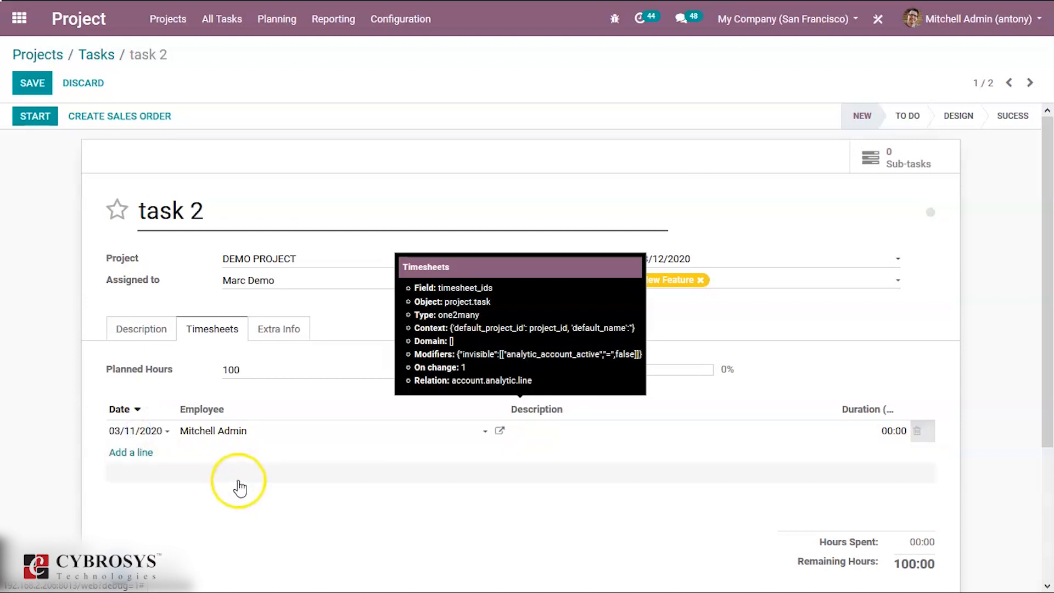
click(536, 432)
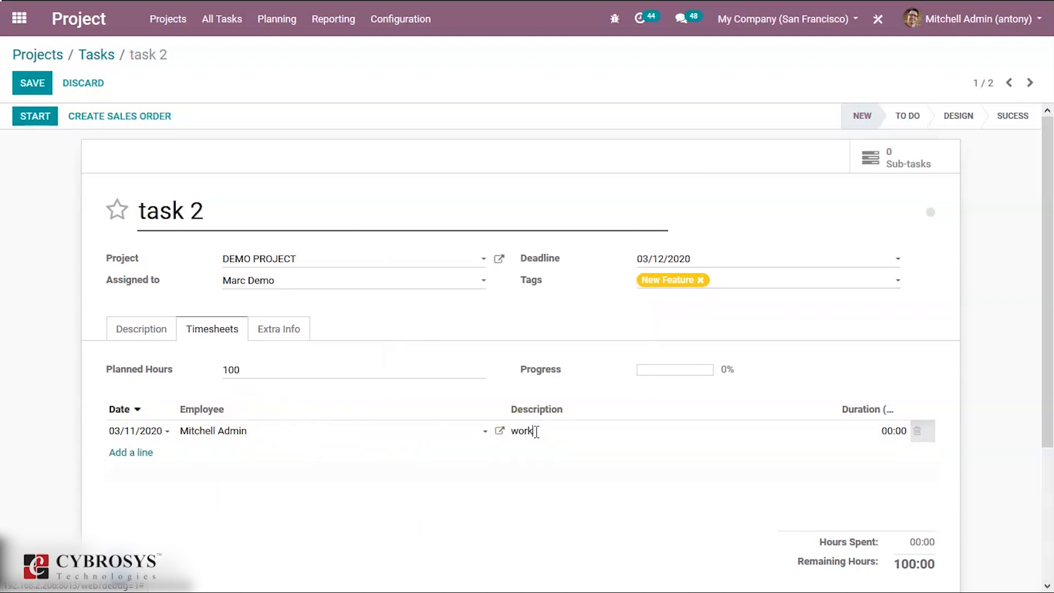
click(877, 430)
text(20)
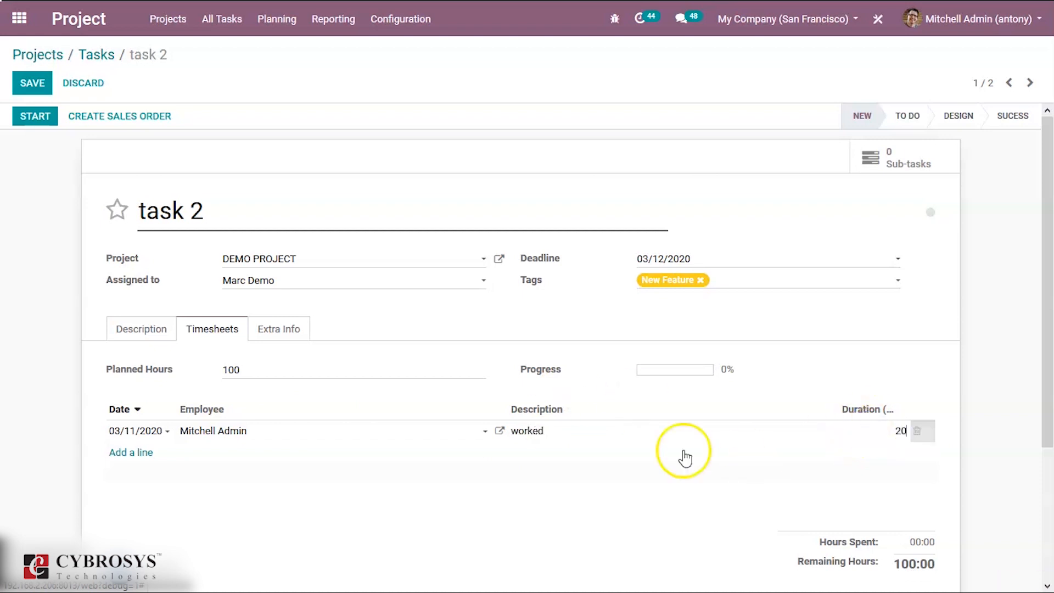
- Add a 70-hour 'supervised' timesheet line for another employee, bringing progress to 90%
click(131, 452)
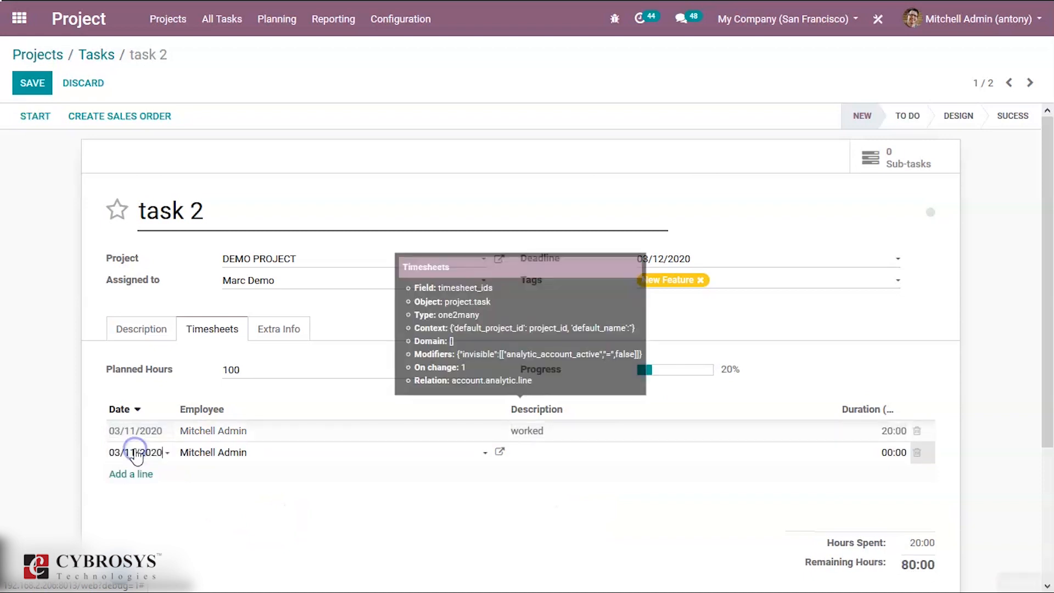
click(532, 449)
click(383, 453)
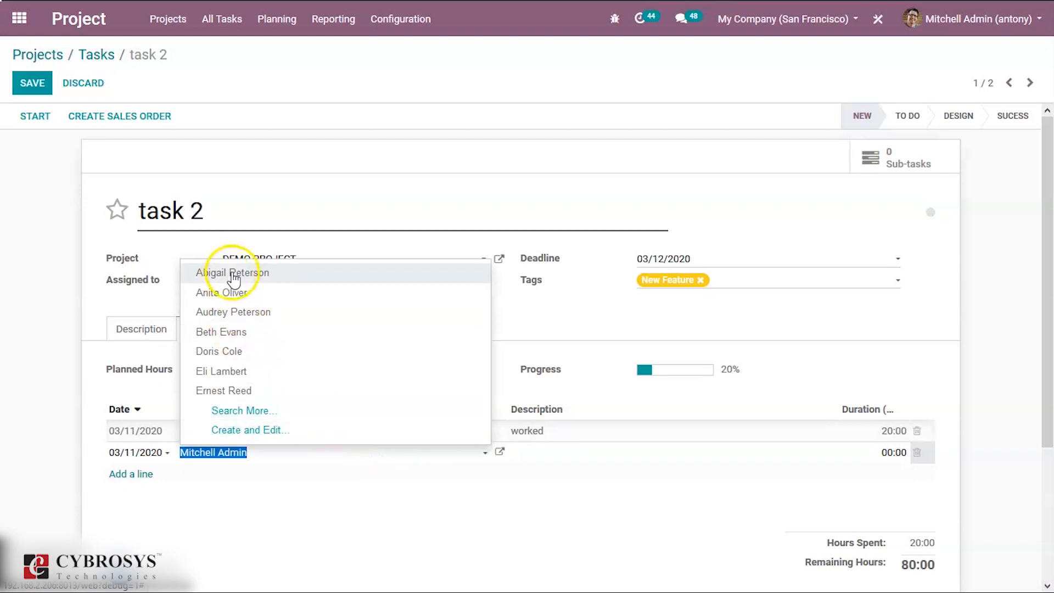
click(227, 274)
click(541, 451)
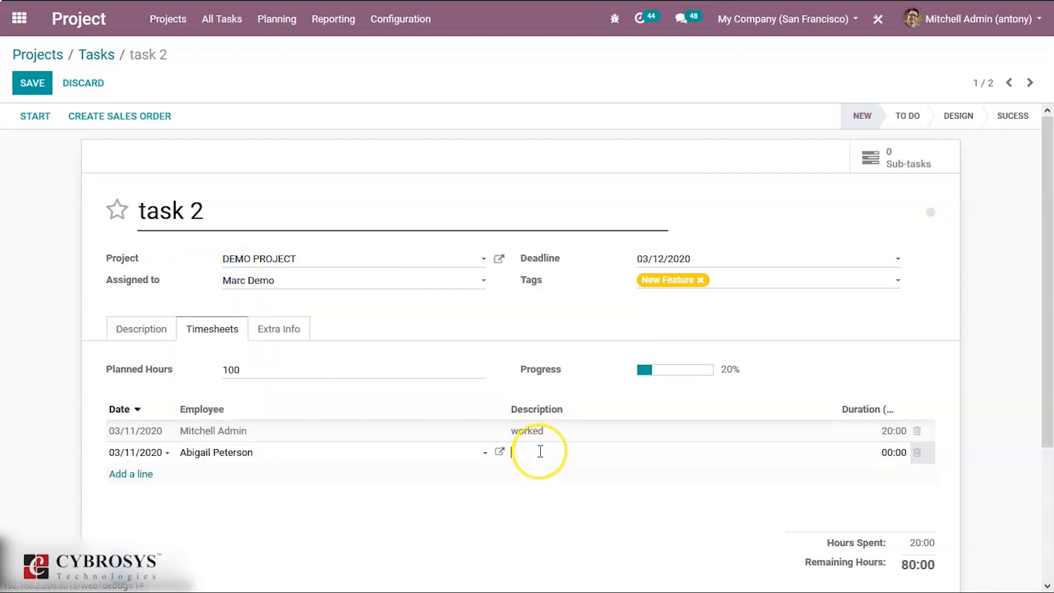
text(supervised)
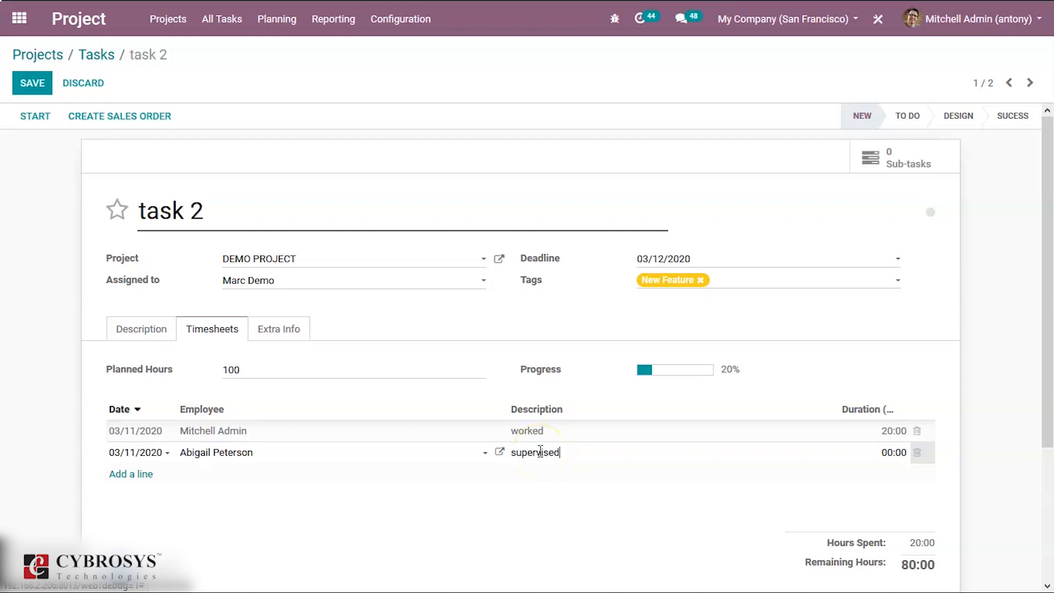
click(864, 446)
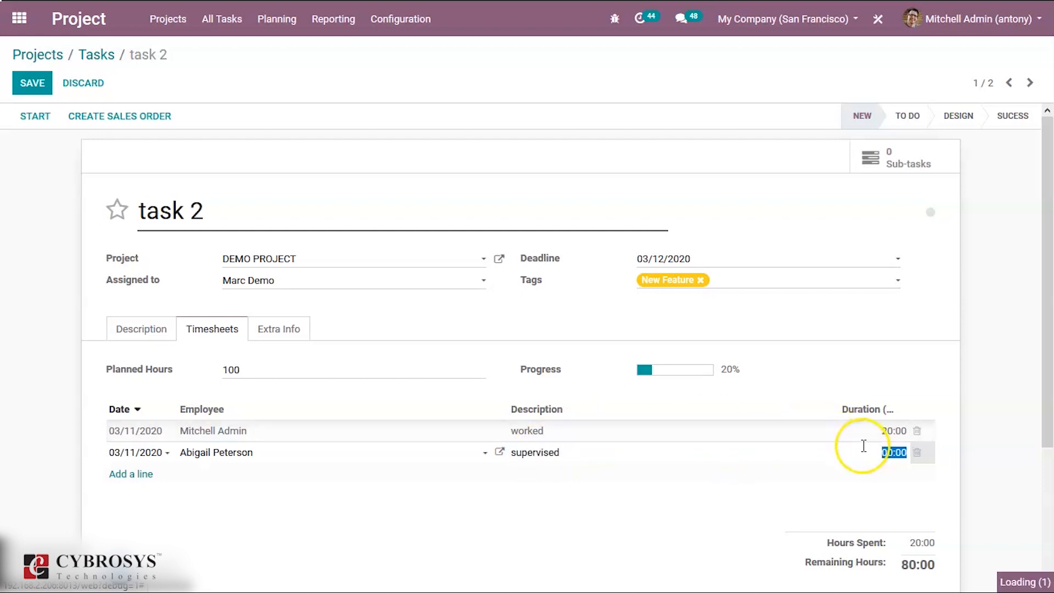
text(70)
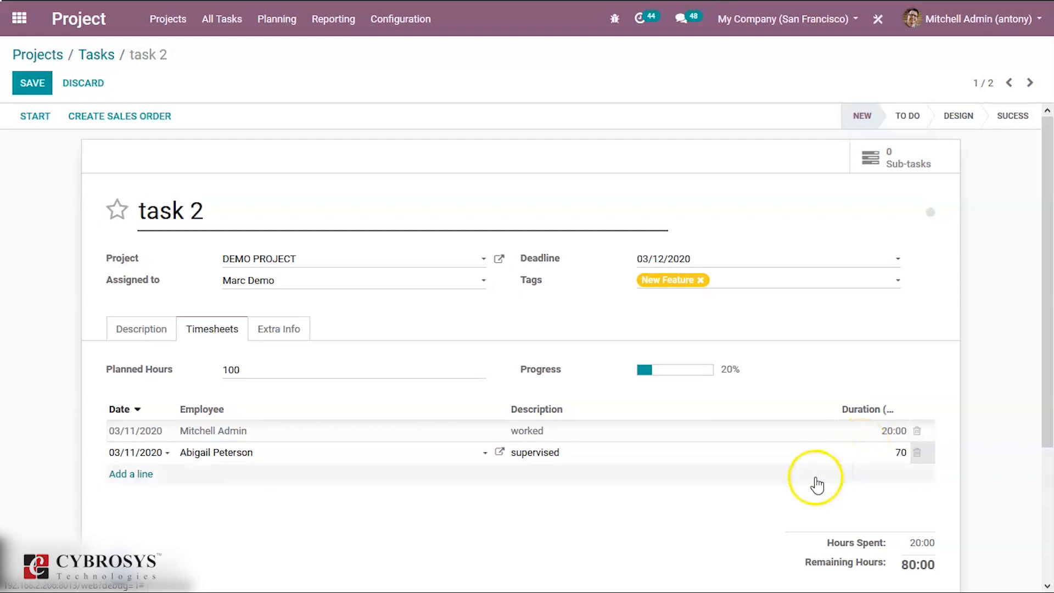
click(817, 484)
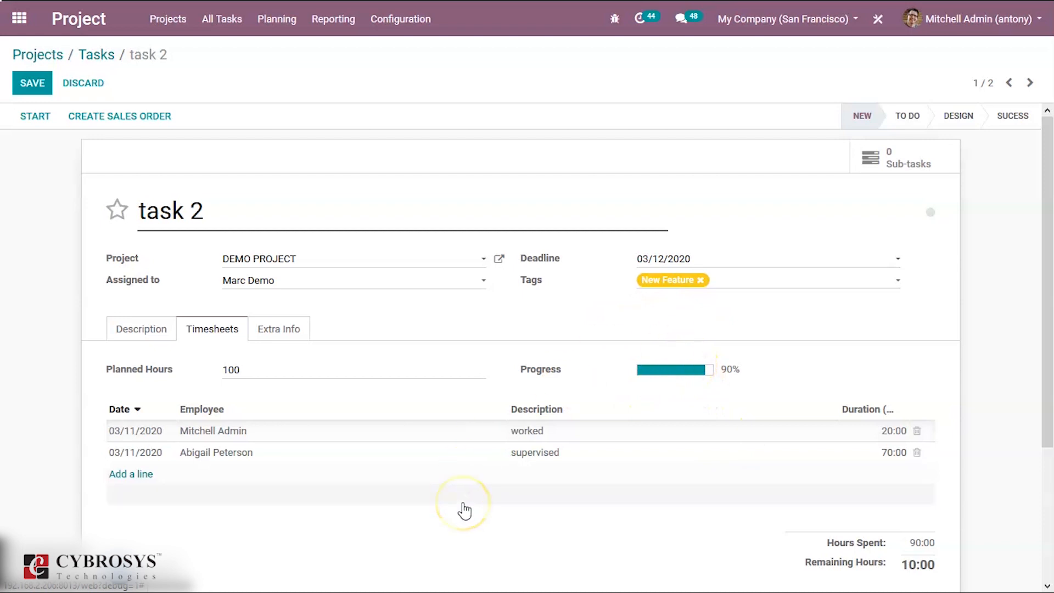
mouse_move(464, 510)
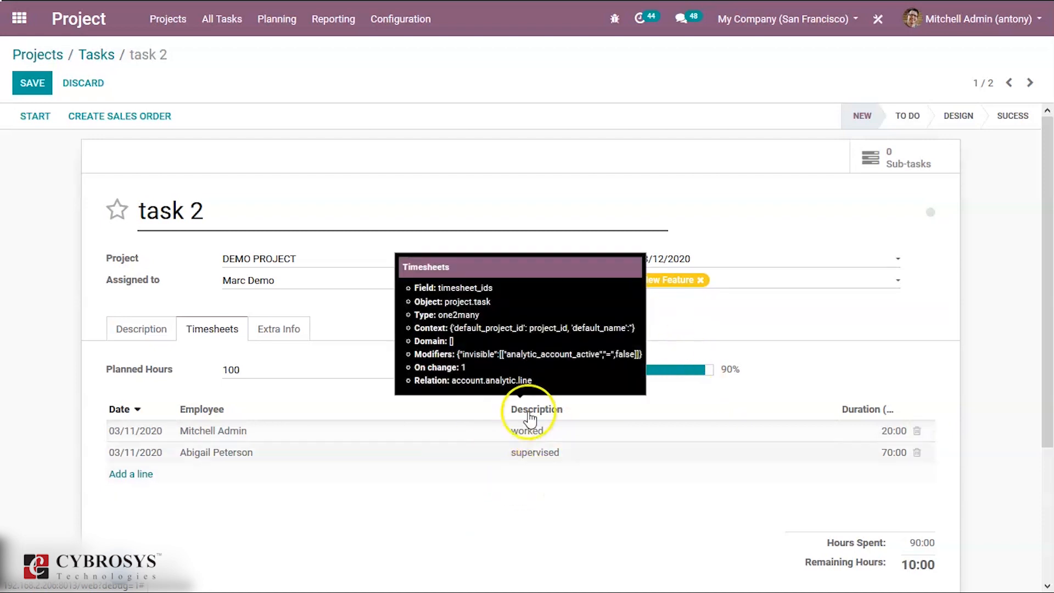
mouse_move(502, 489)
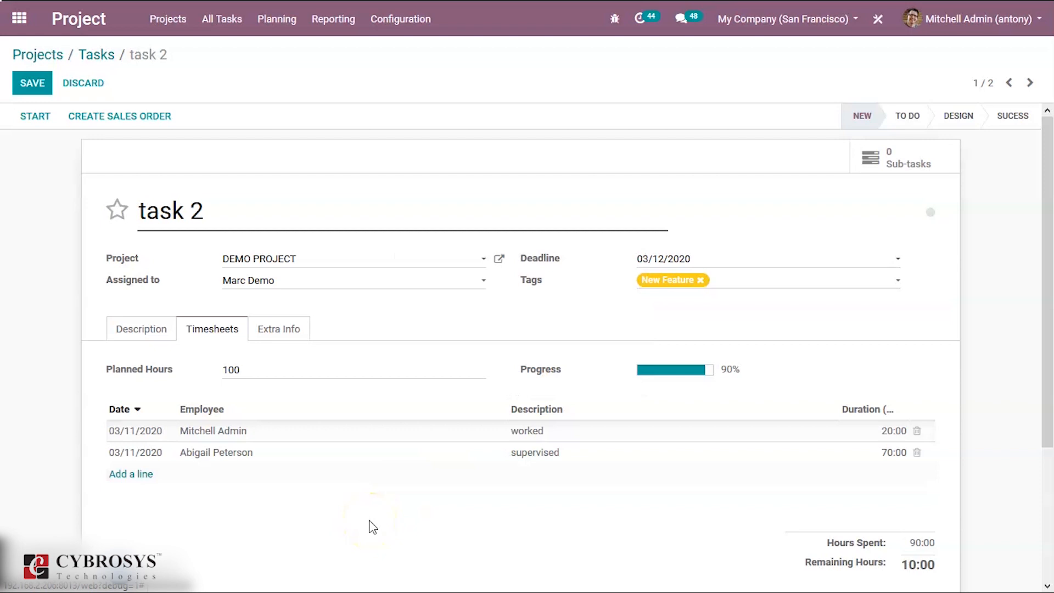
- Review task 2's Extra Info fields such as customer and company, then switch to its empty Description
scroll(212, 247, down, 2)
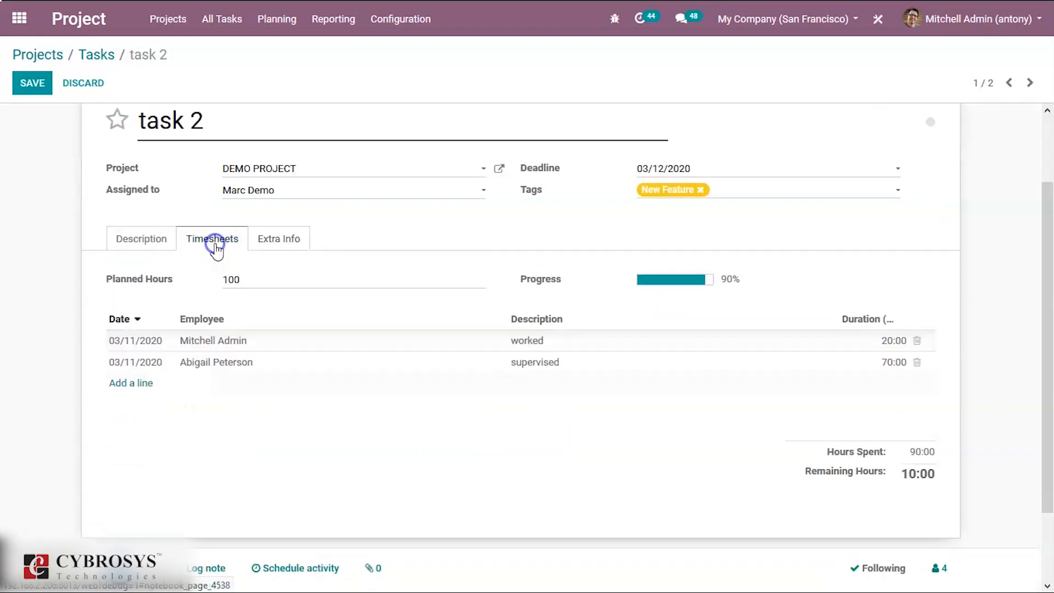
click(275, 242)
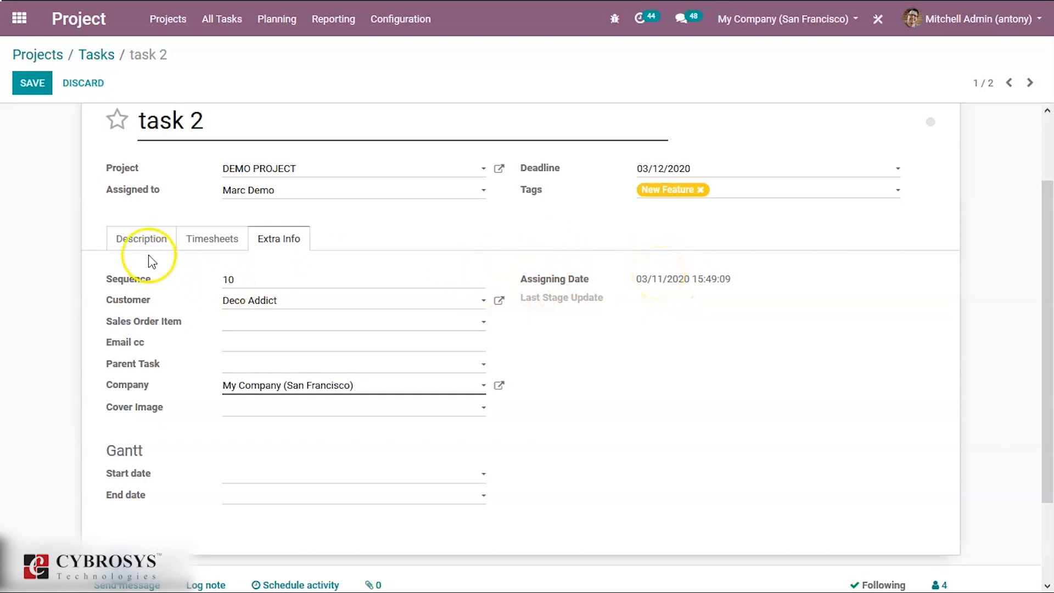
click(141, 238)
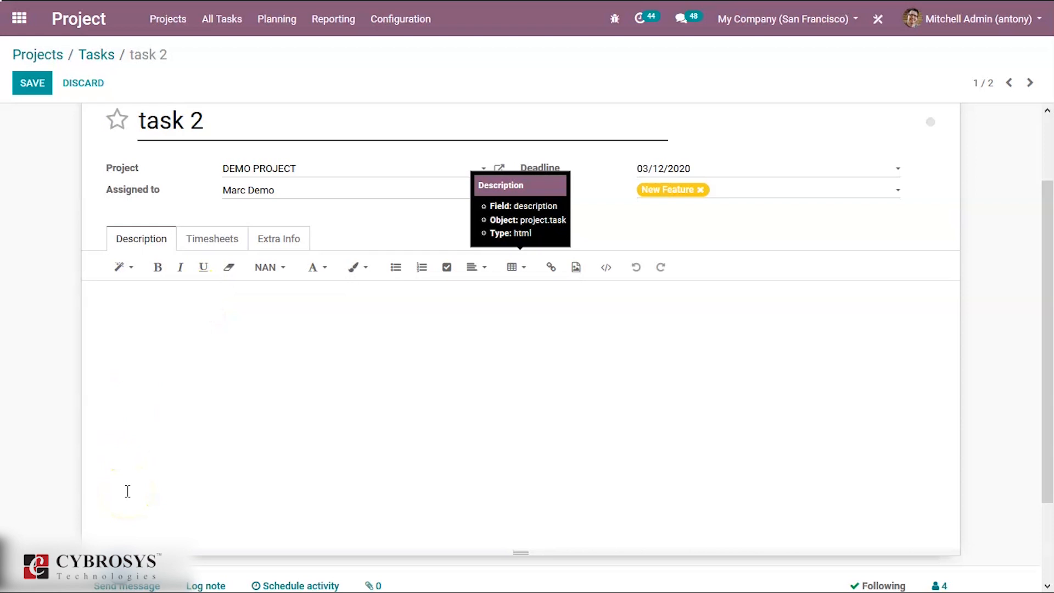
scroll(31, 549, up, 2)
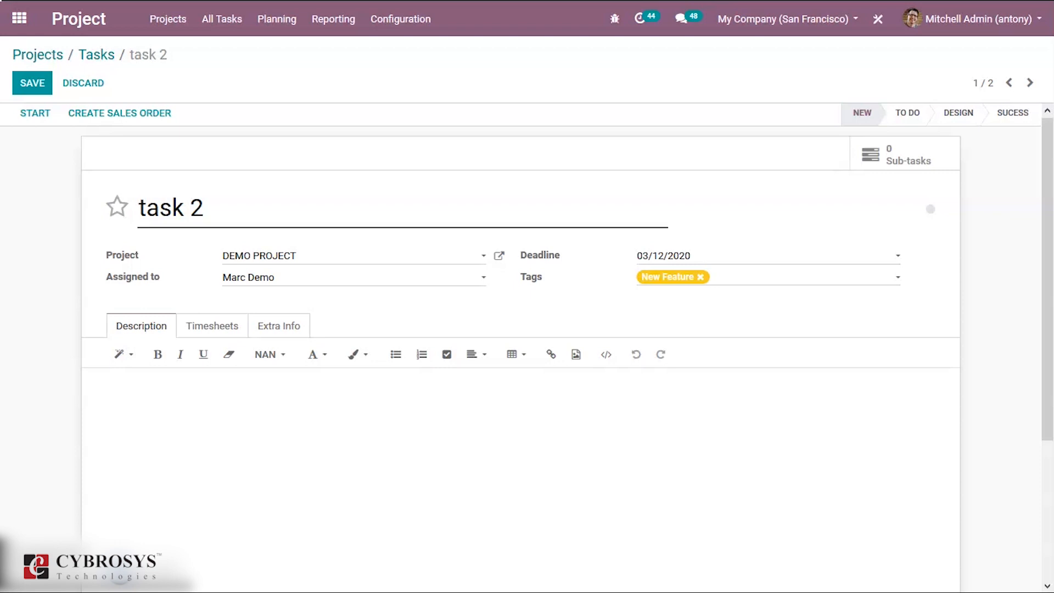
click(318, 454)
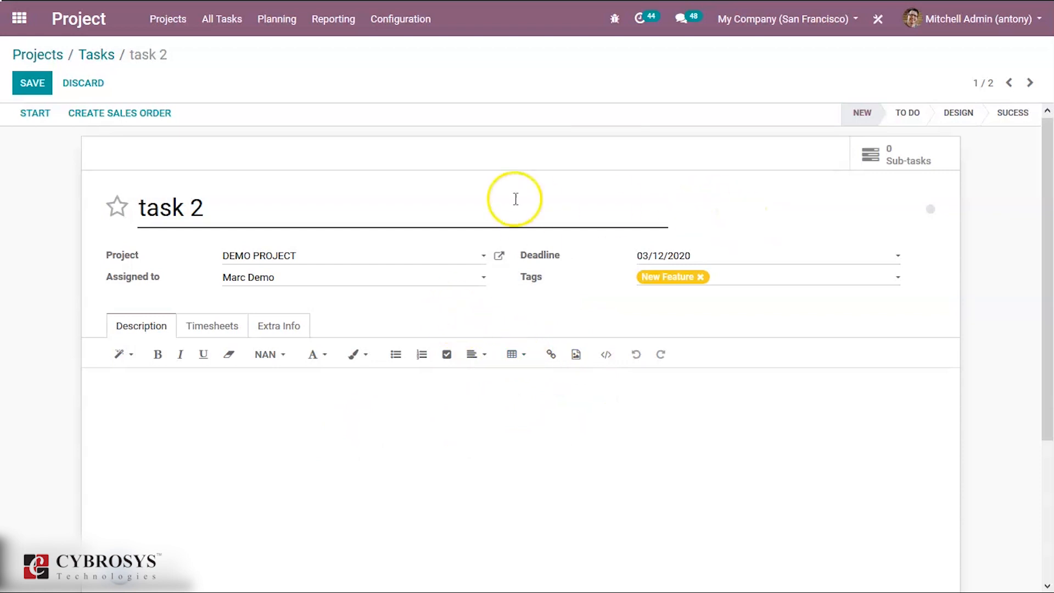
- Save task 2, add a sub-task 'task 2:sub' assigned to another user, and open it
click(32, 83)
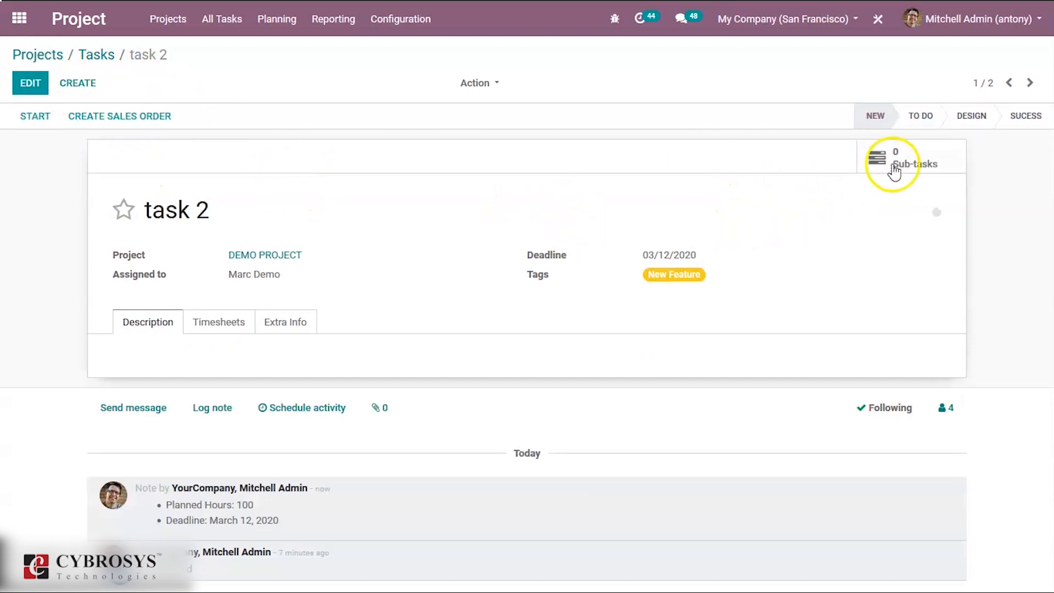
click(914, 164)
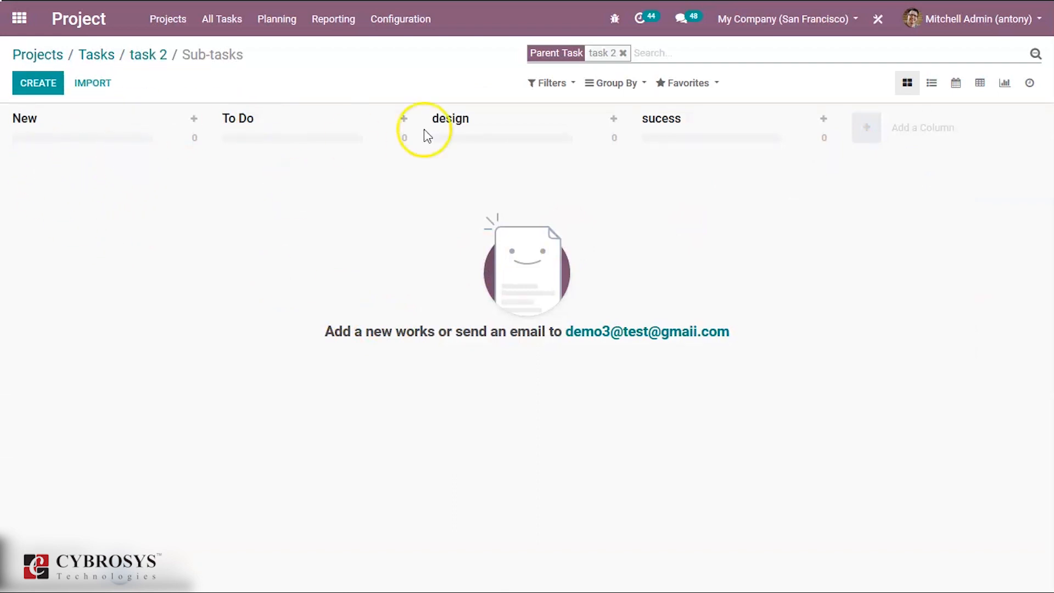
click(37, 84)
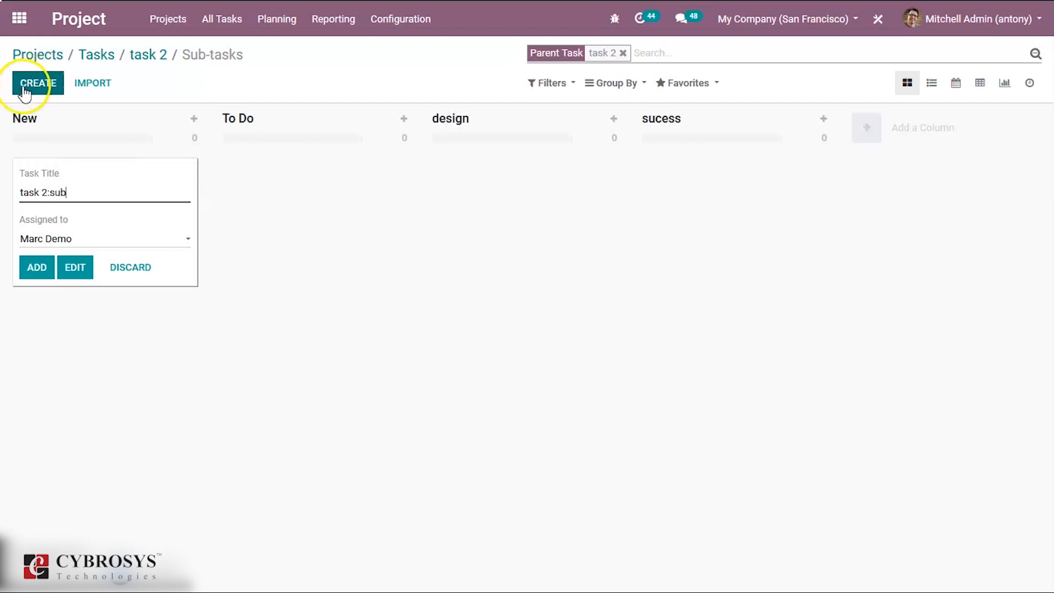
click(60, 239)
click(67, 290)
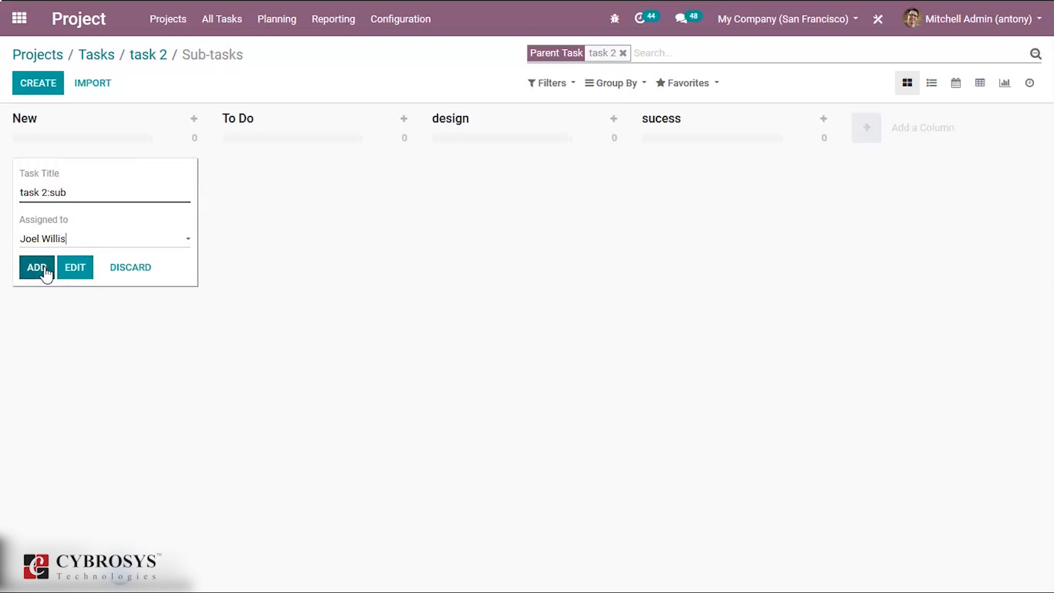
click(46, 272)
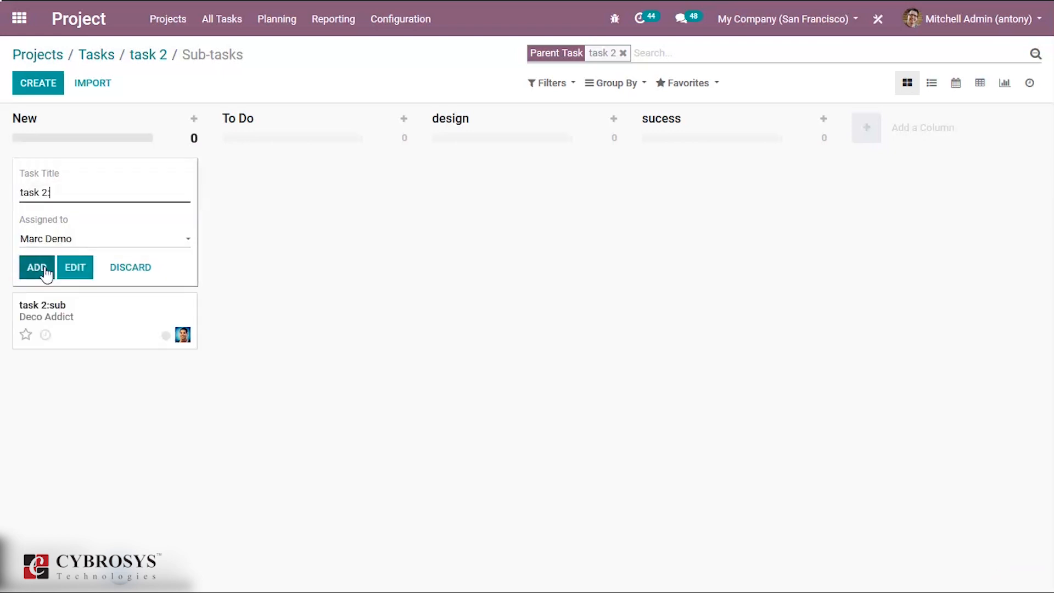
click(96, 306)
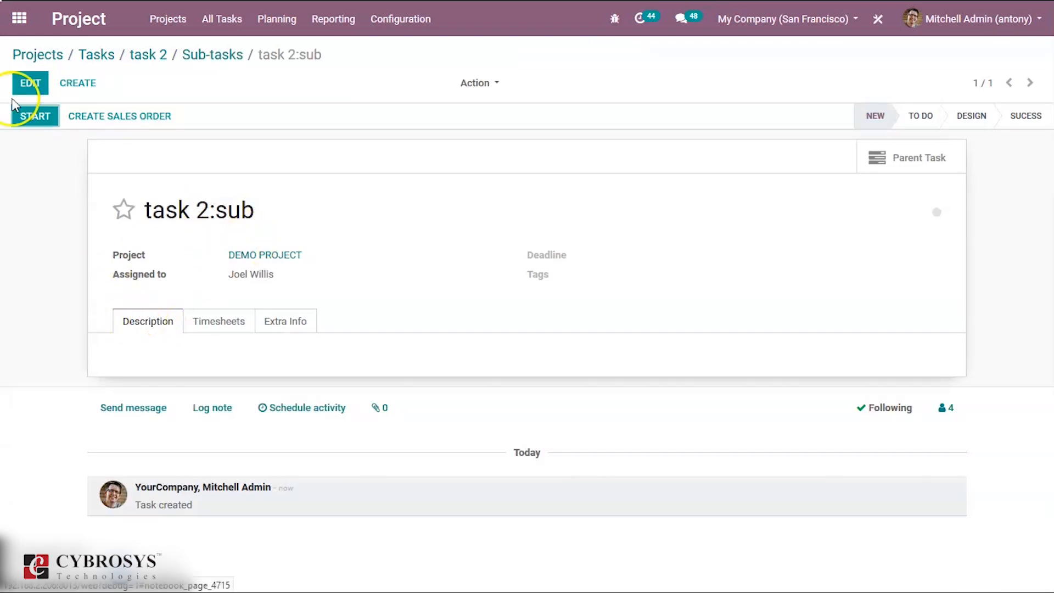
- Time work on task 2:sub and record 00:15 spent, then view its 03/11/2020 timesheet line
click(28, 87)
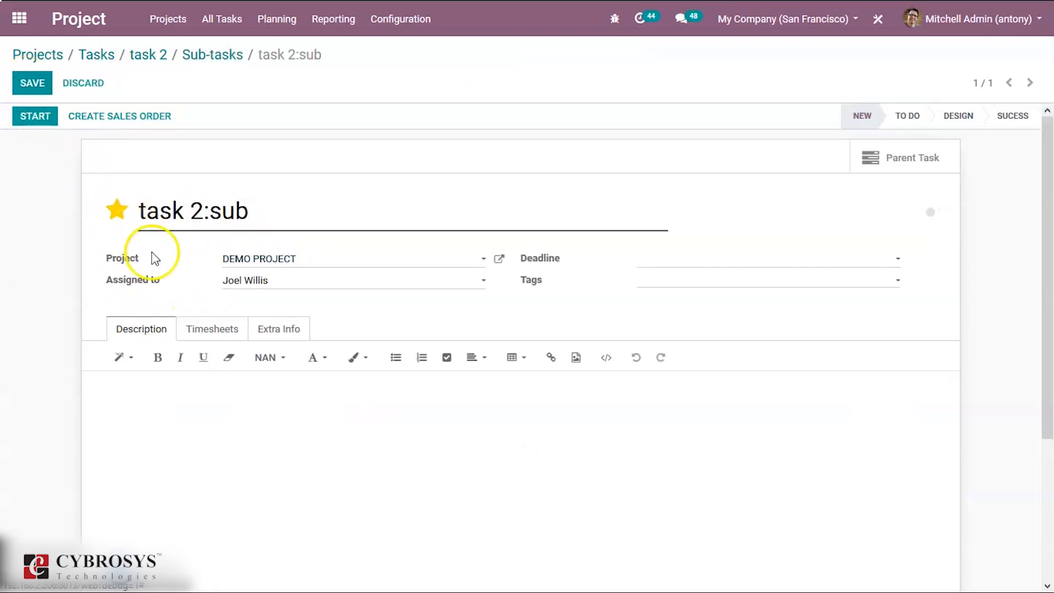
click(215, 333)
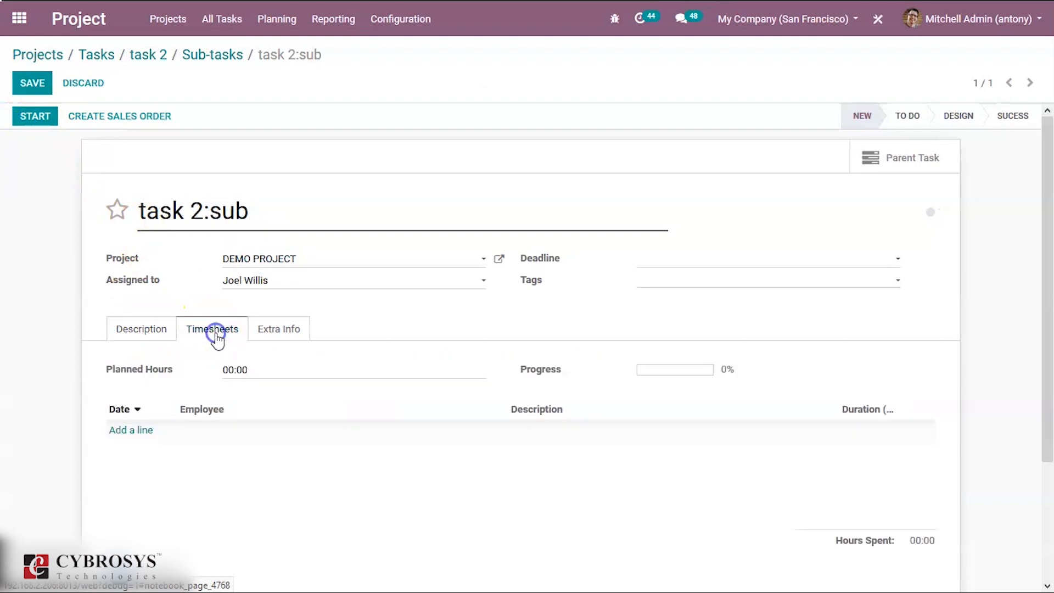
click(268, 332)
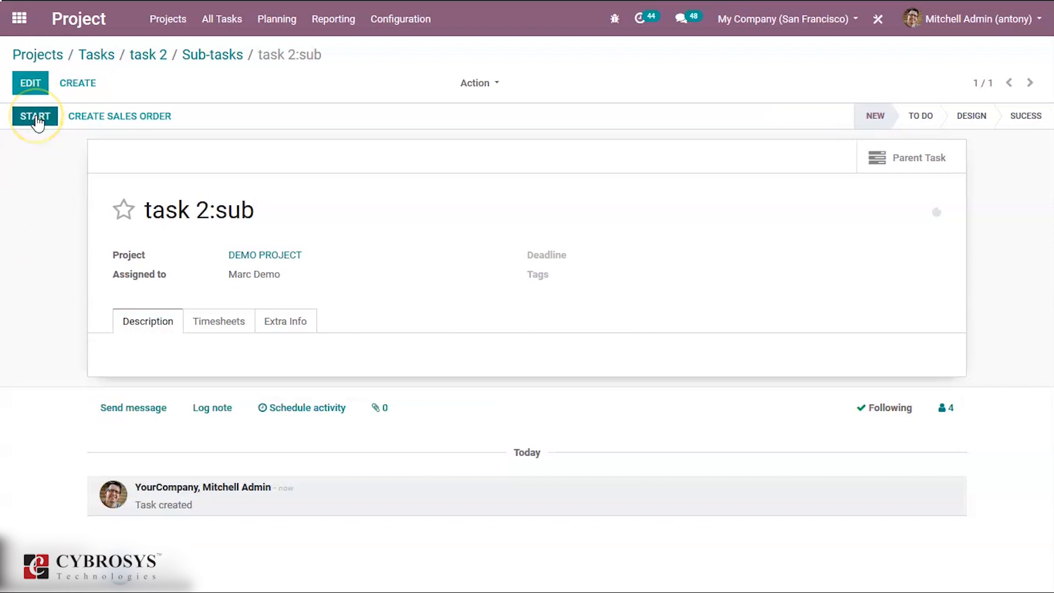
click(36, 117)
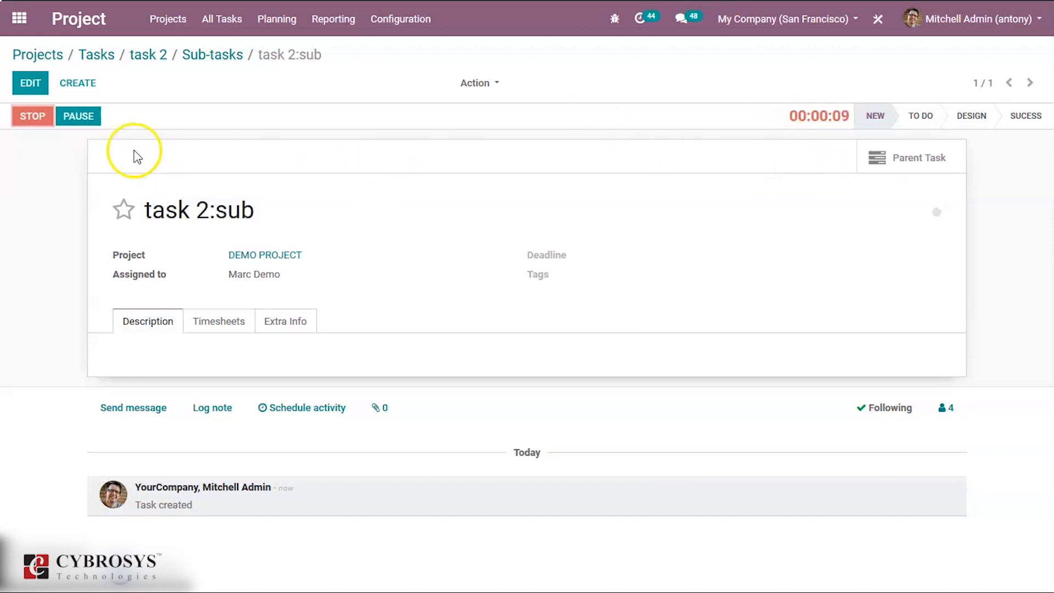
click(35, 117)
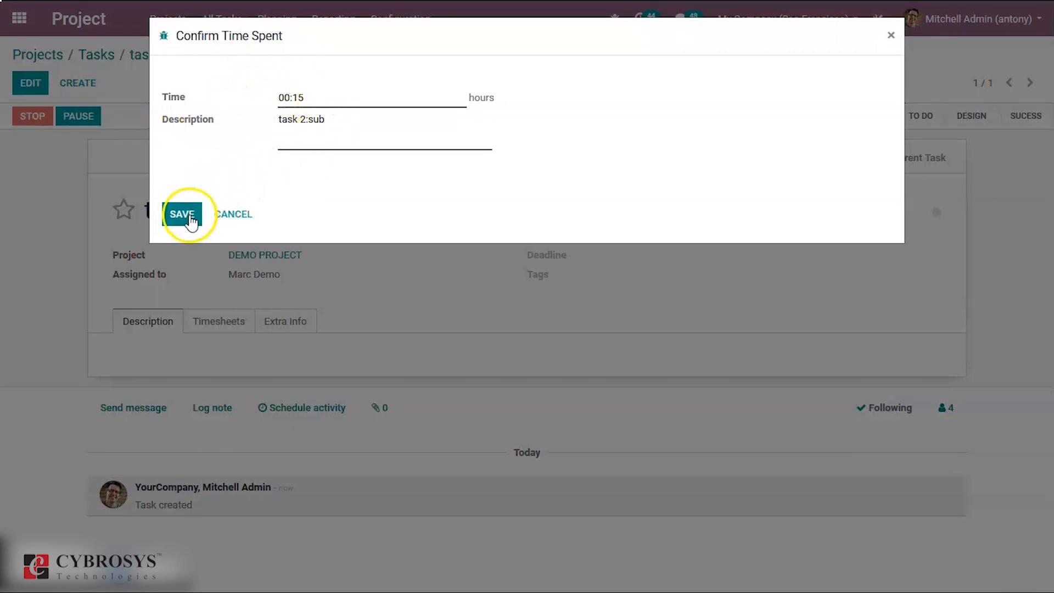
click(301, 146)
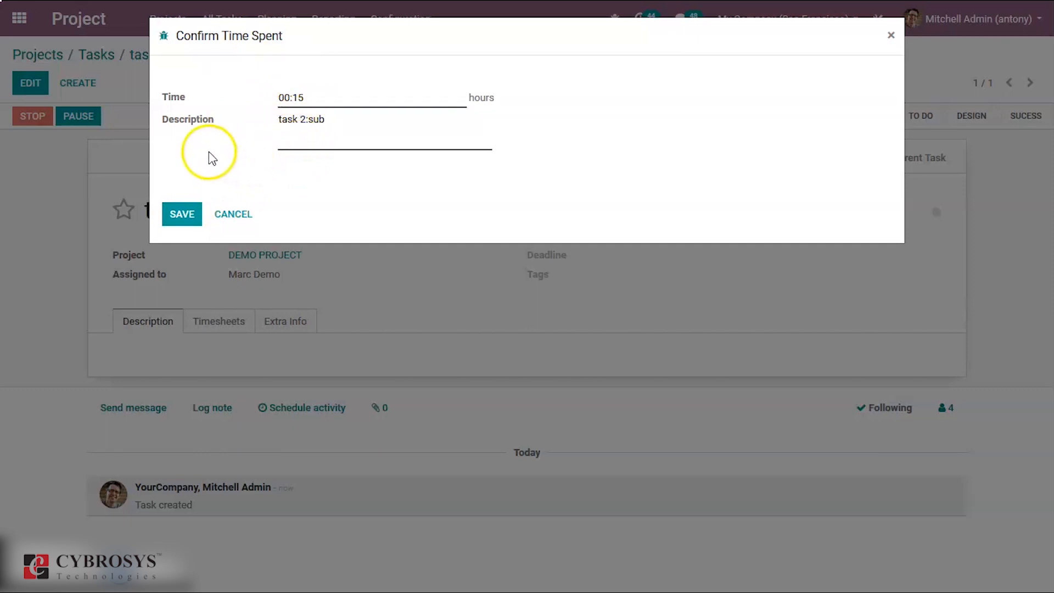
click(179, 214)
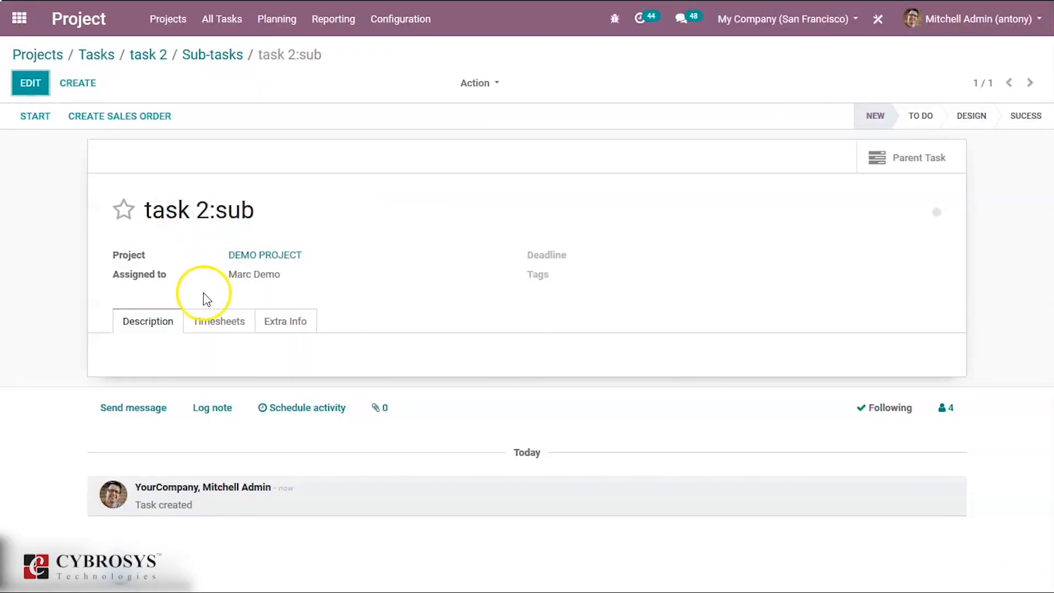
click(218, 324)
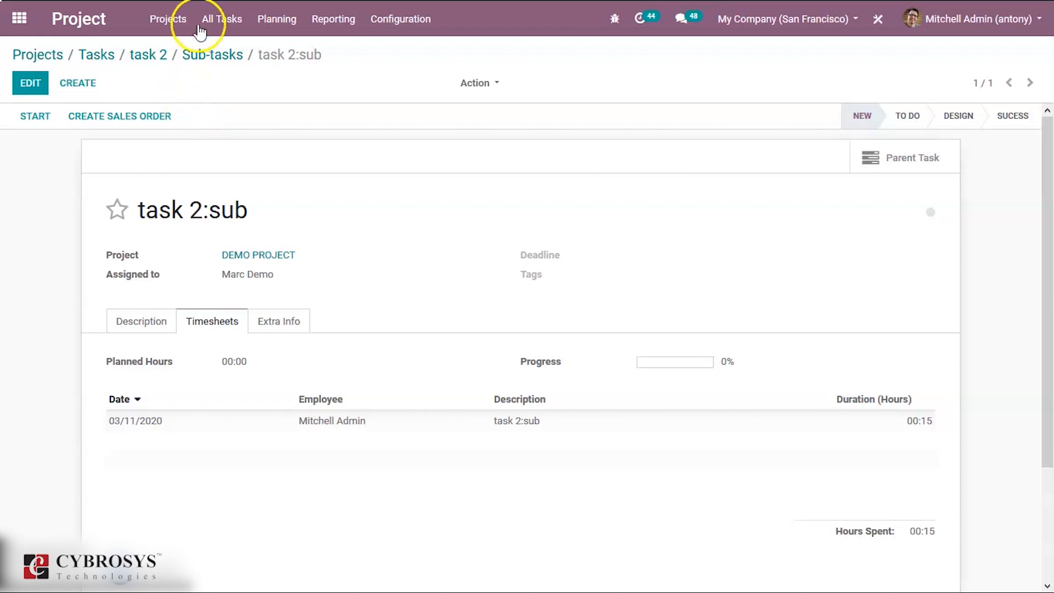
- Move the Internal training task into In Progress on the All Tasks board
click(230, 23)
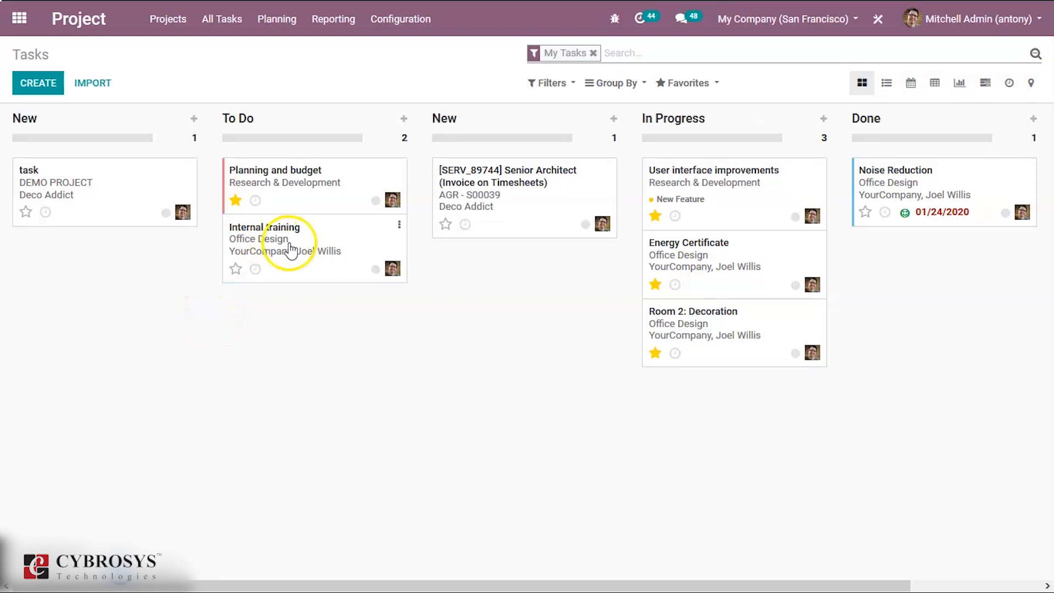
drag(291, 251, 723, 334)
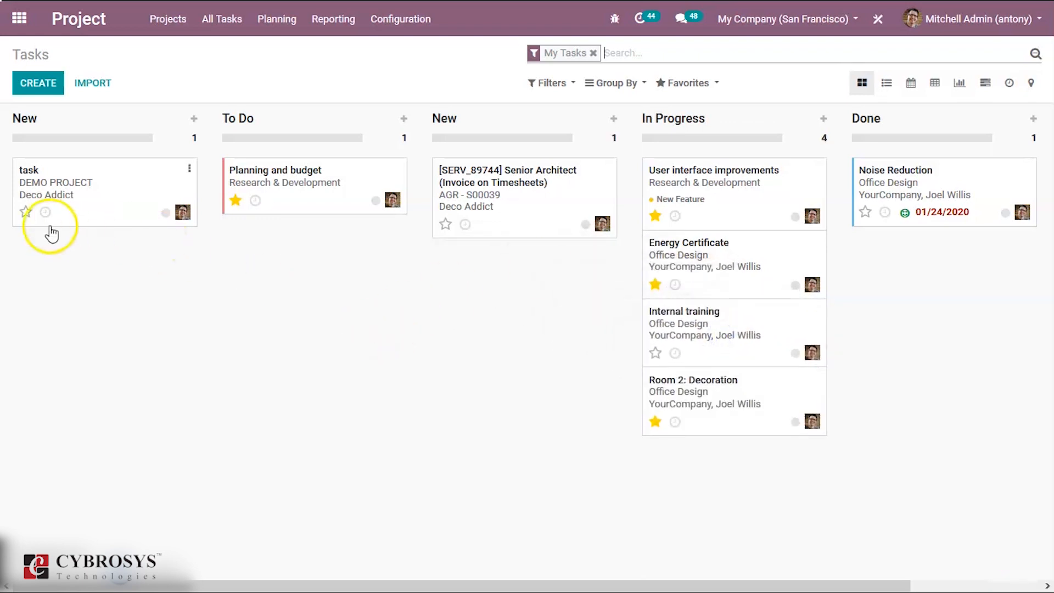
- Star the DEMO PROJECT task as important and preview its planned activities
click(26, 212)
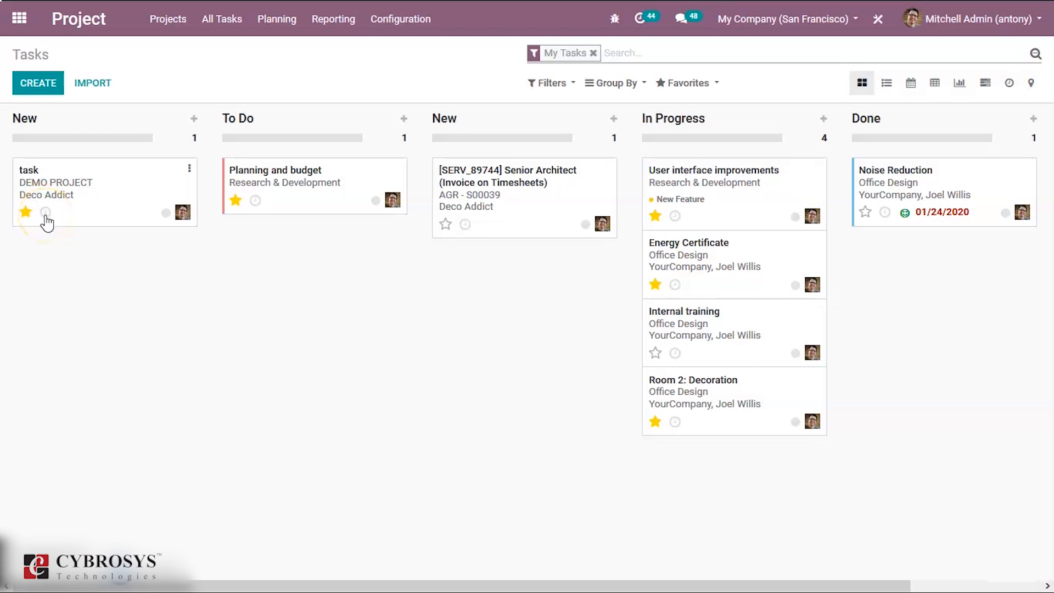
click(46, 214)
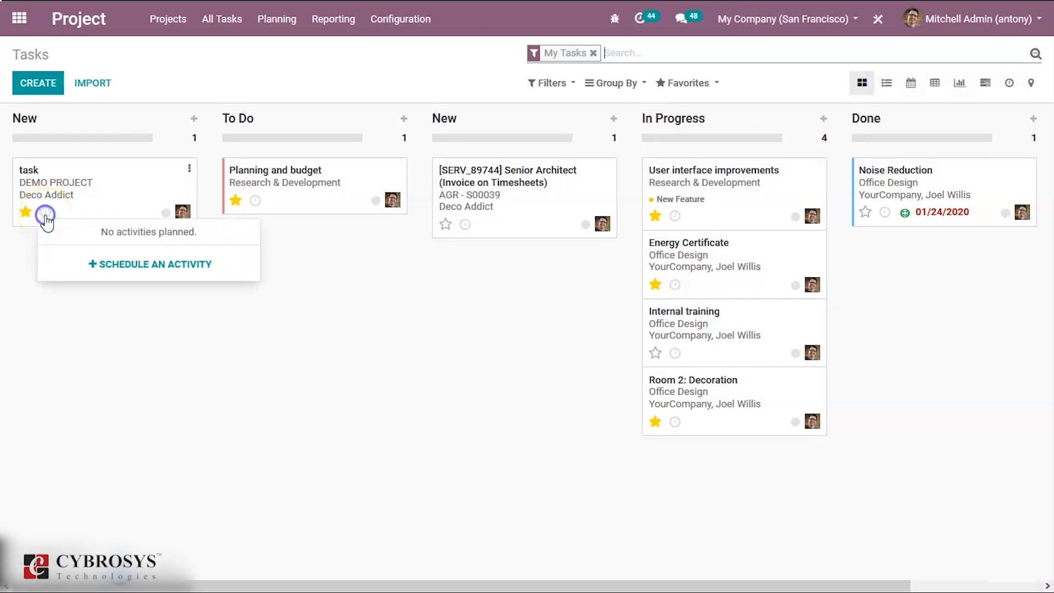
click(130, 233)
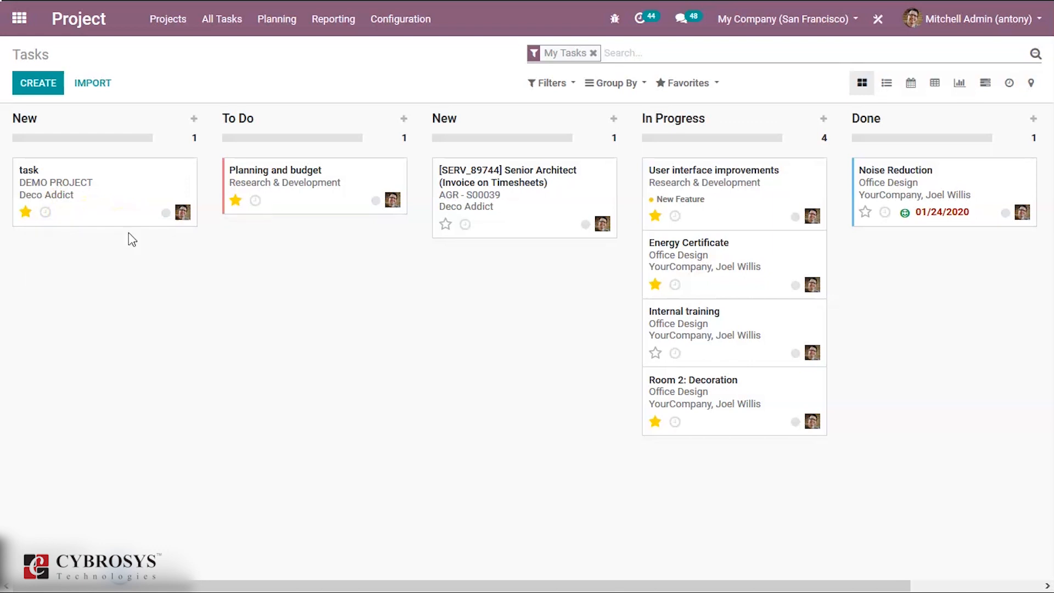
click(45, 215)
- Schedule an Email activity titled 'discussion' on the DEMO PROJECT task, due 03/11/2020
click(152, 265)
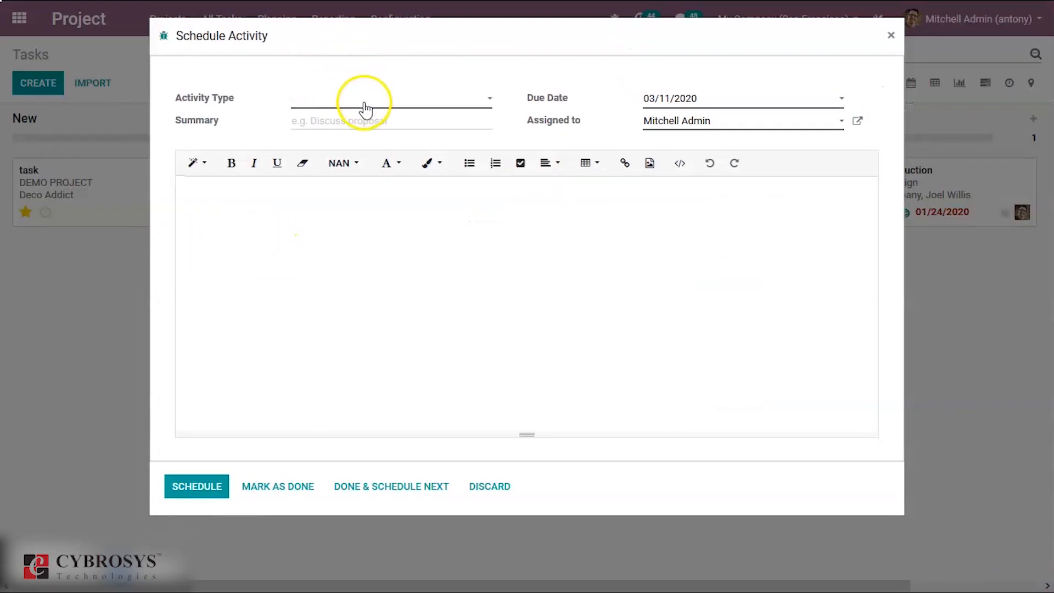
click(366, 108)
click(336, 123)
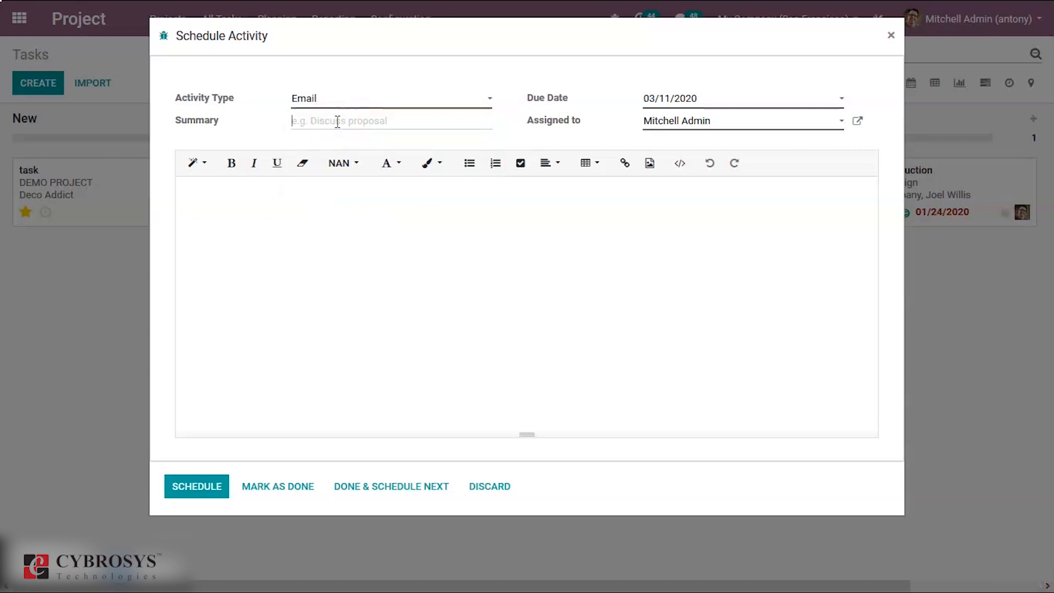
text(discussion)
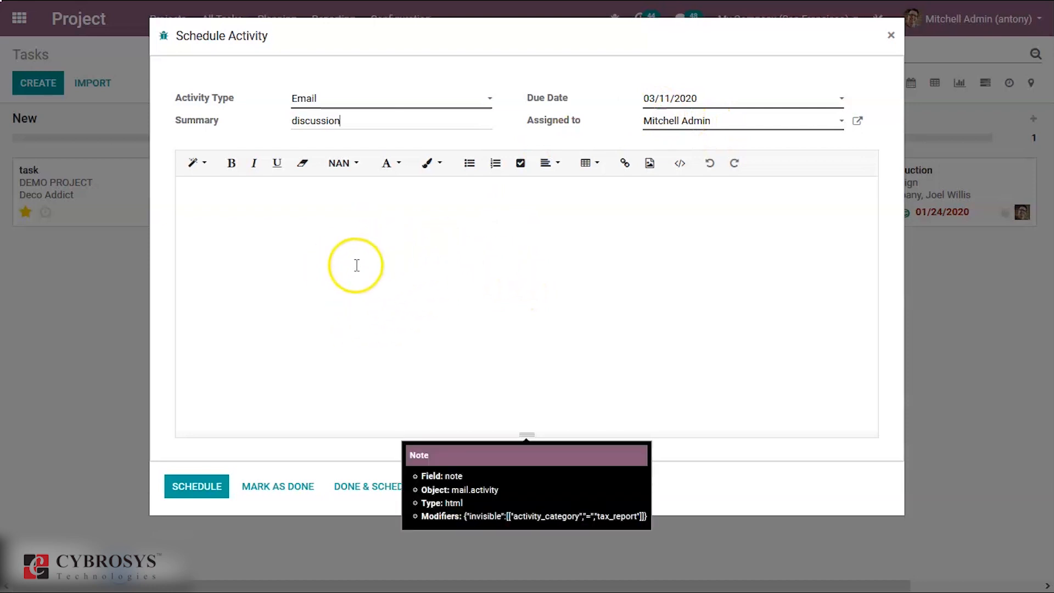
click(273, 249)
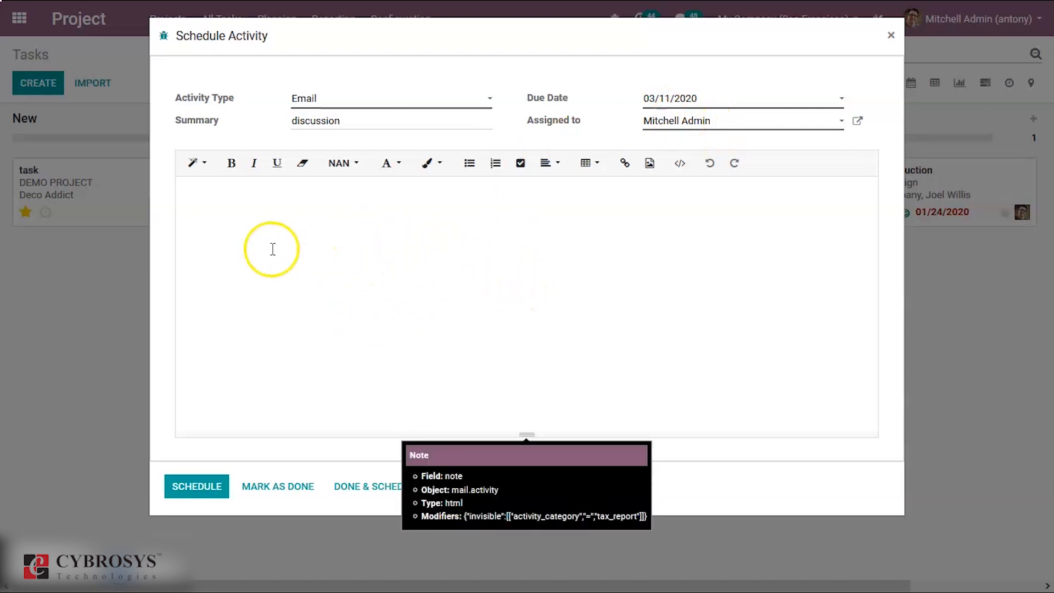
click(220, 487)
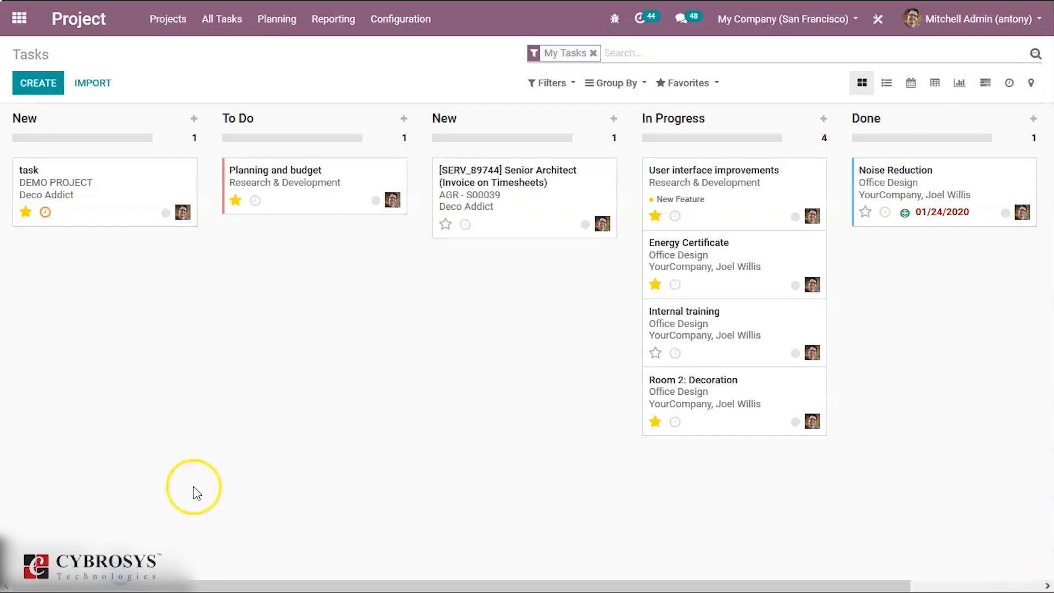
- Review the scheduled discussion email activity and close it without changes
click(45, 214)
click(73, 265)
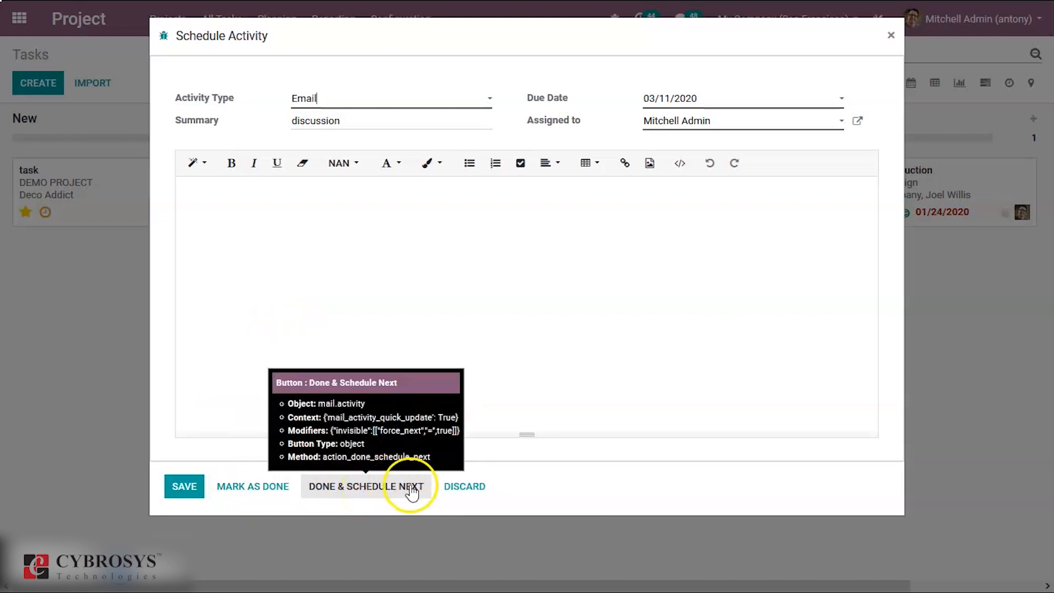
click(464, 487)
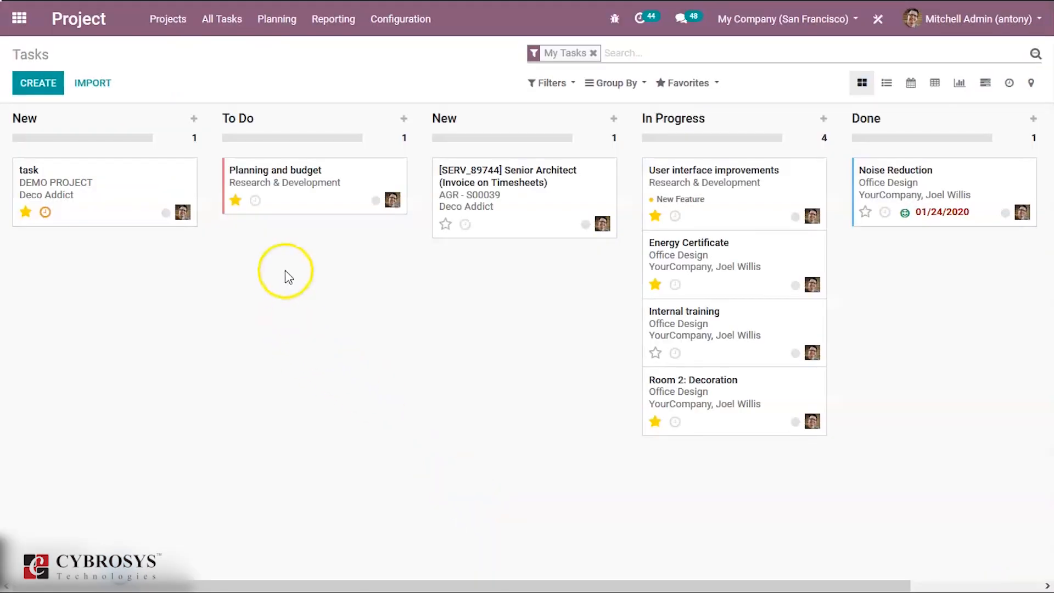
- Check the task's state options, then bring up the Planning menu's By Employee and By Project choices
click(166, 214)
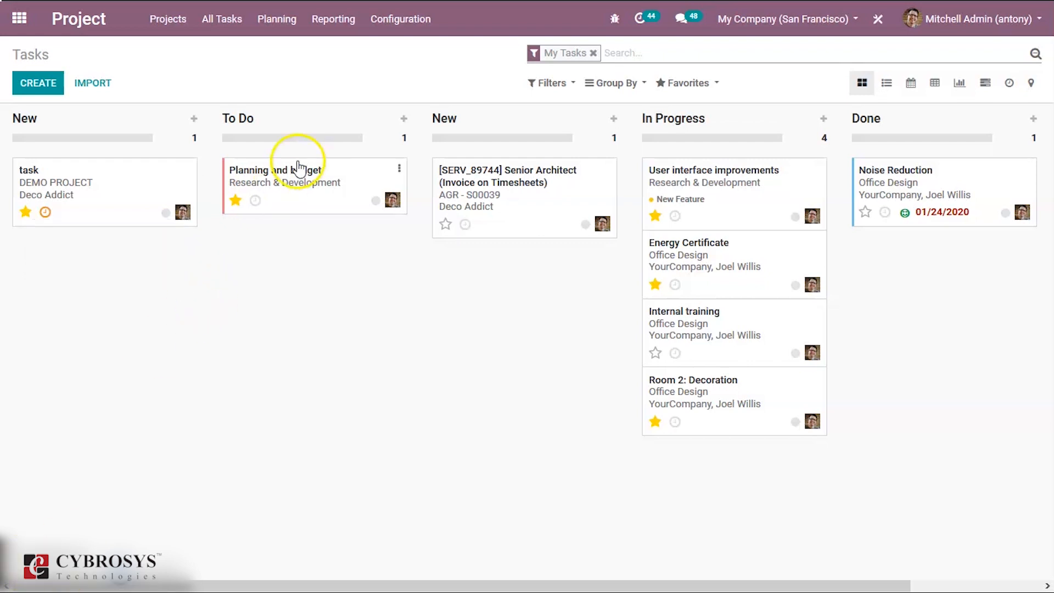
click(279, 21)
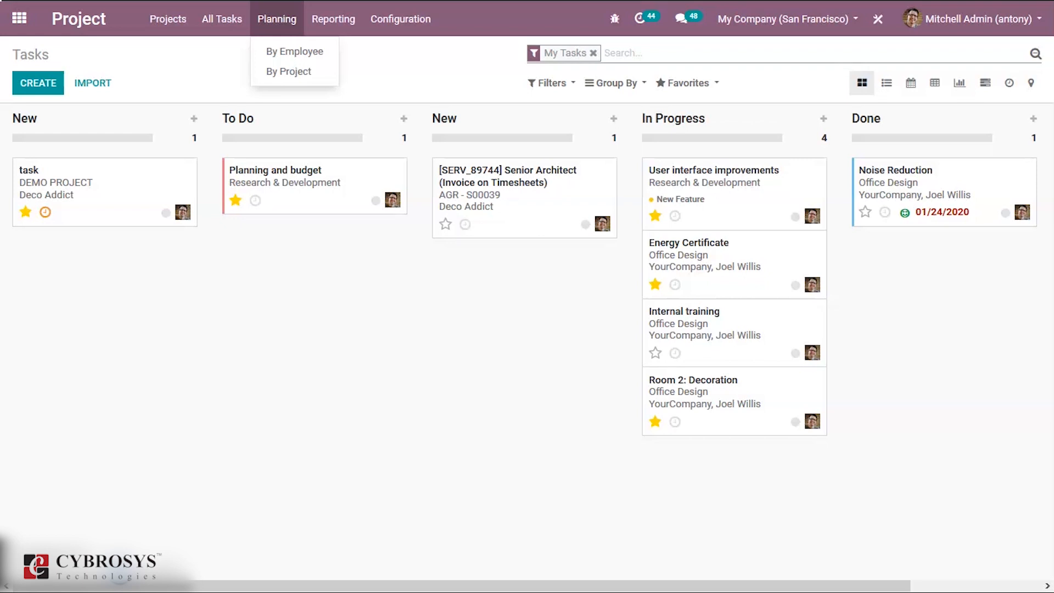
- Open Planning by Employee for 08–14 March 2020, collapsing and re-expanding the Open Shifts row
click(295, 53)
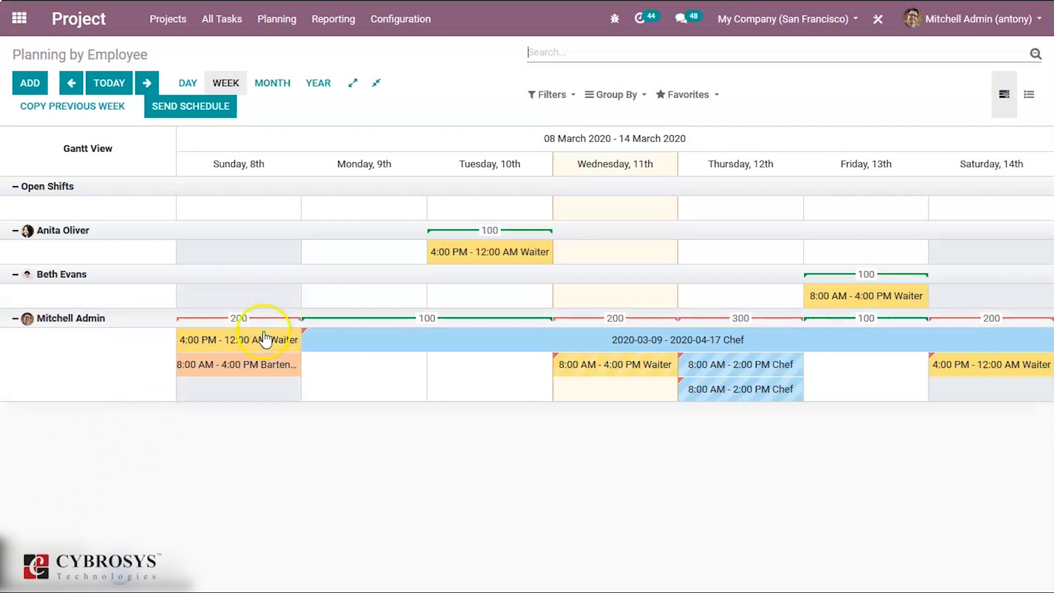
mouse_move(267, 348)
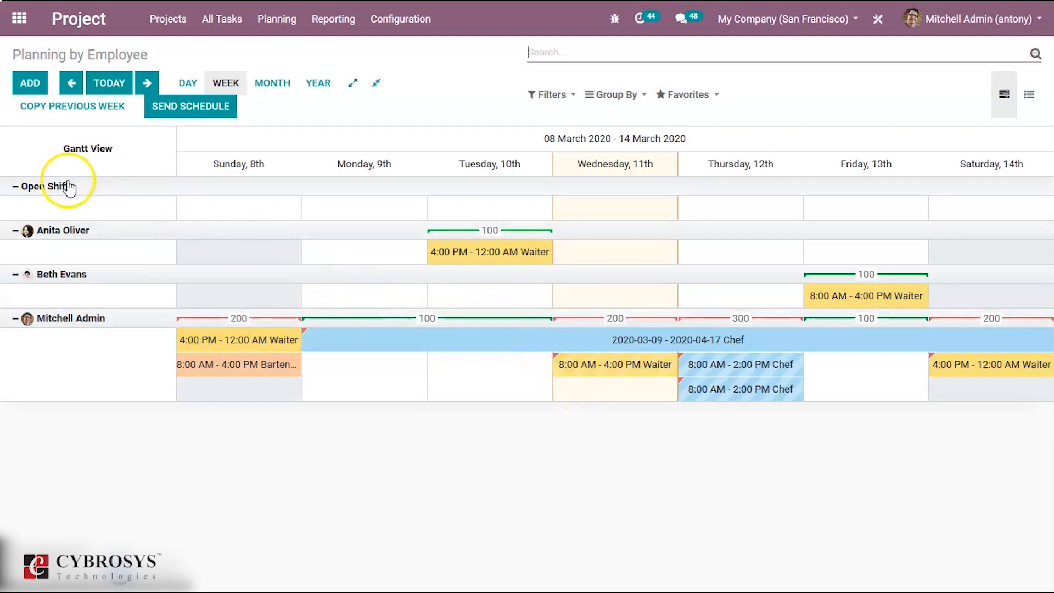
click(39, 188)
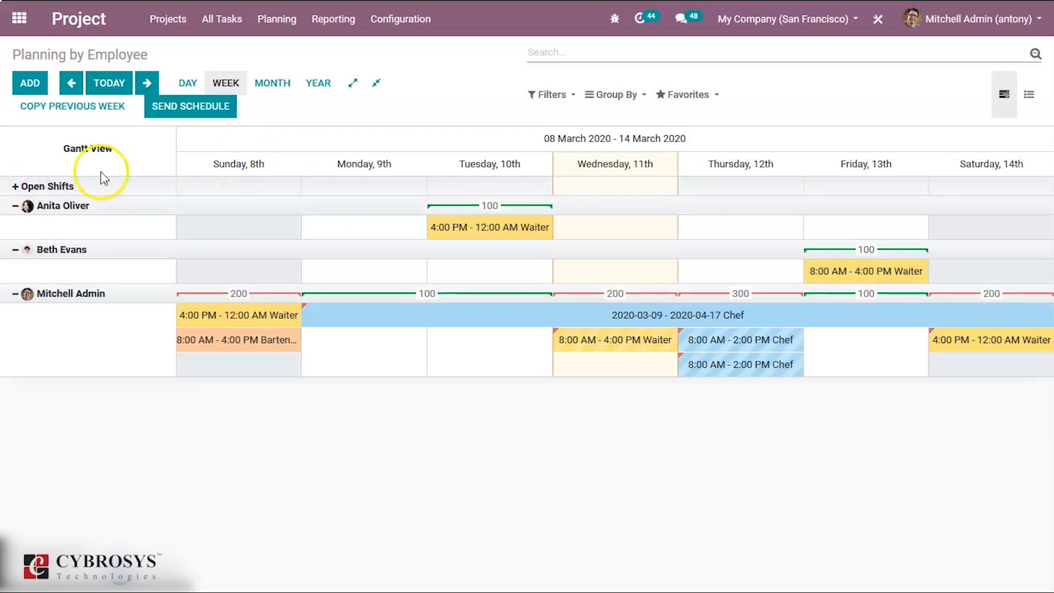
click(78, 191)
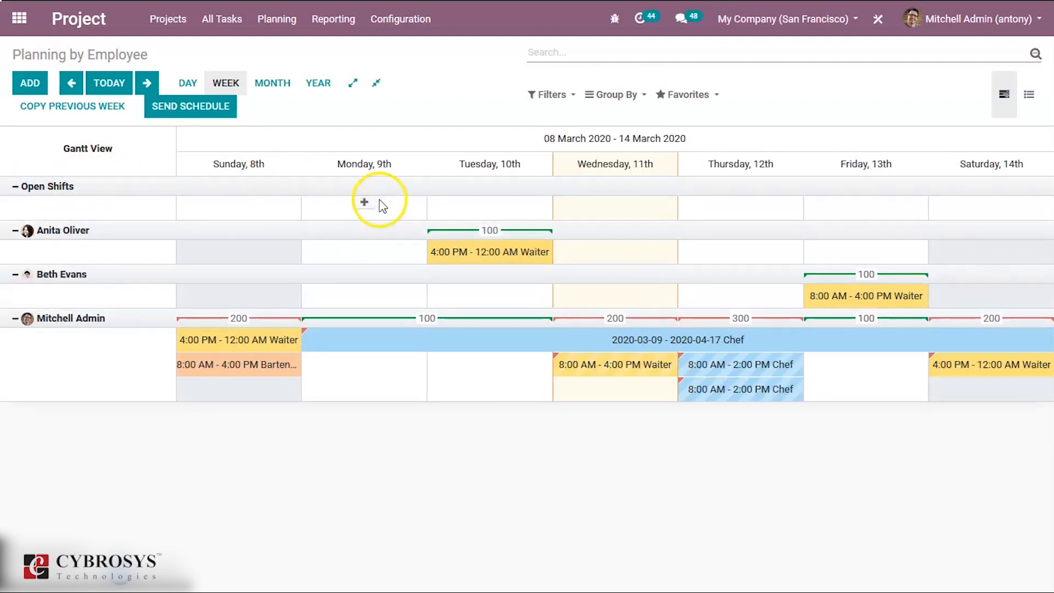
- Create an unassigned 4:00 PM–12:00 AM Waiter open shift on Monday 9 March for DEMO PROJECT task 2
click(364, 205)
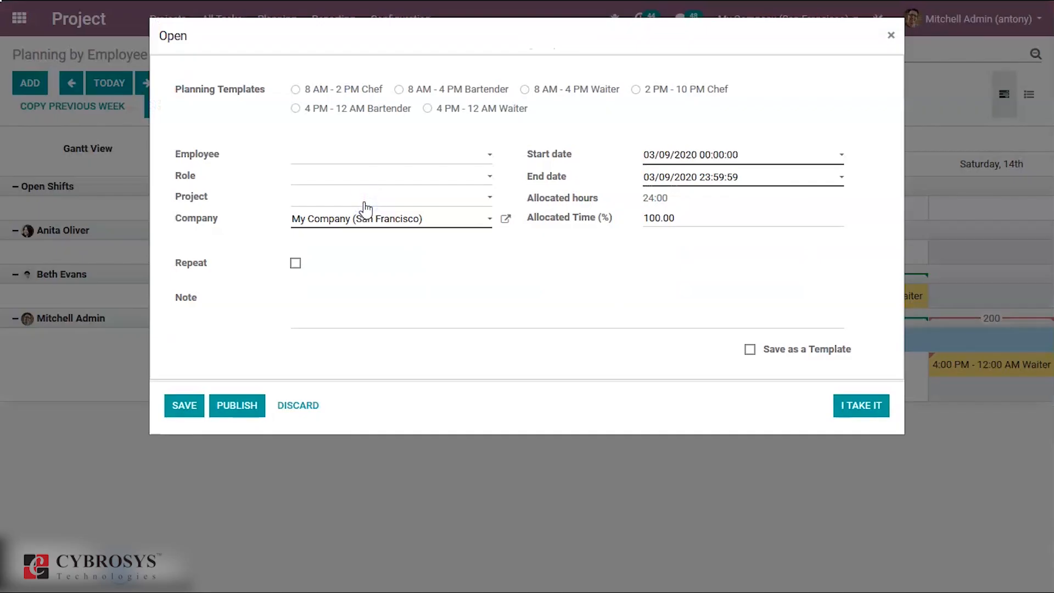
click(428, 109)
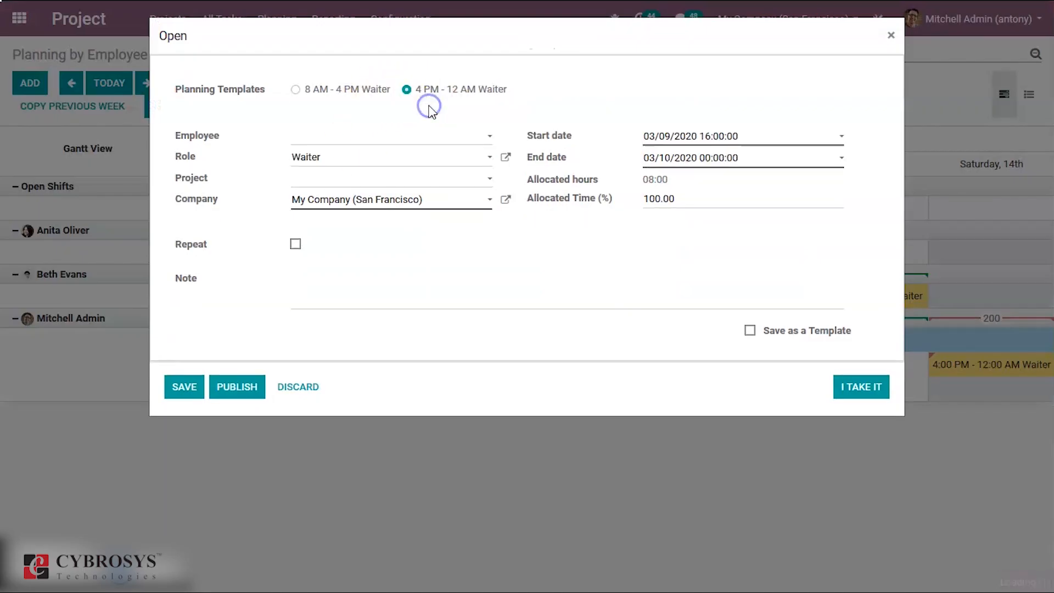
click(365, 144)
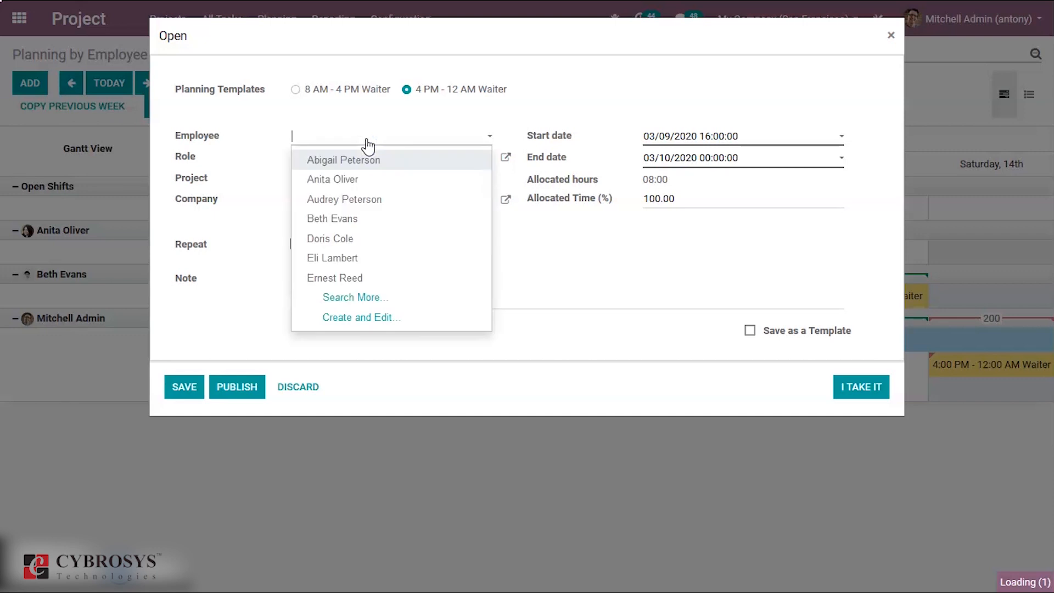
click(270, 180)
click(308, 184)
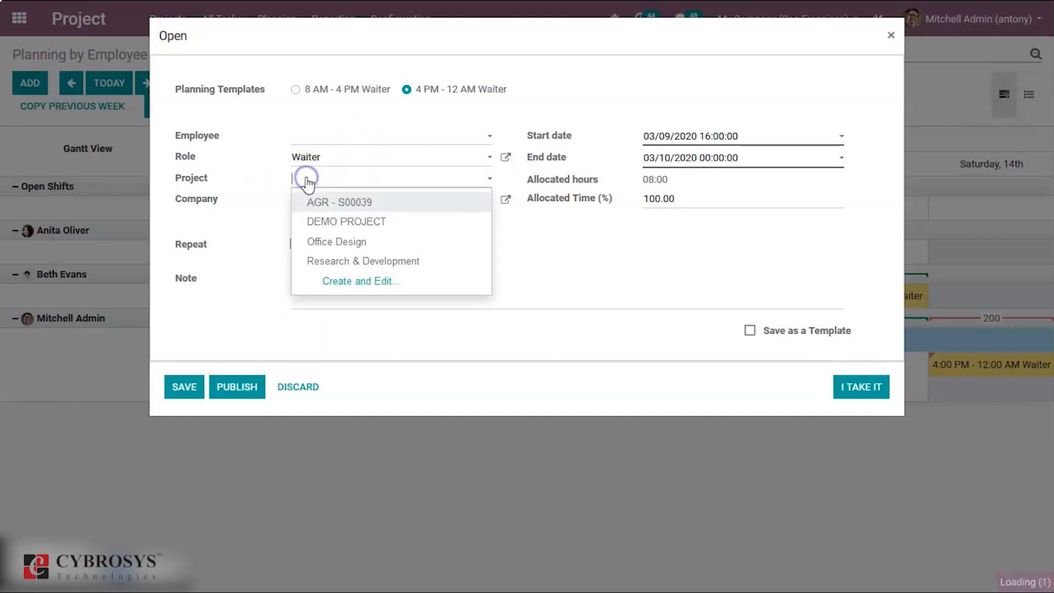
click(318, 222)
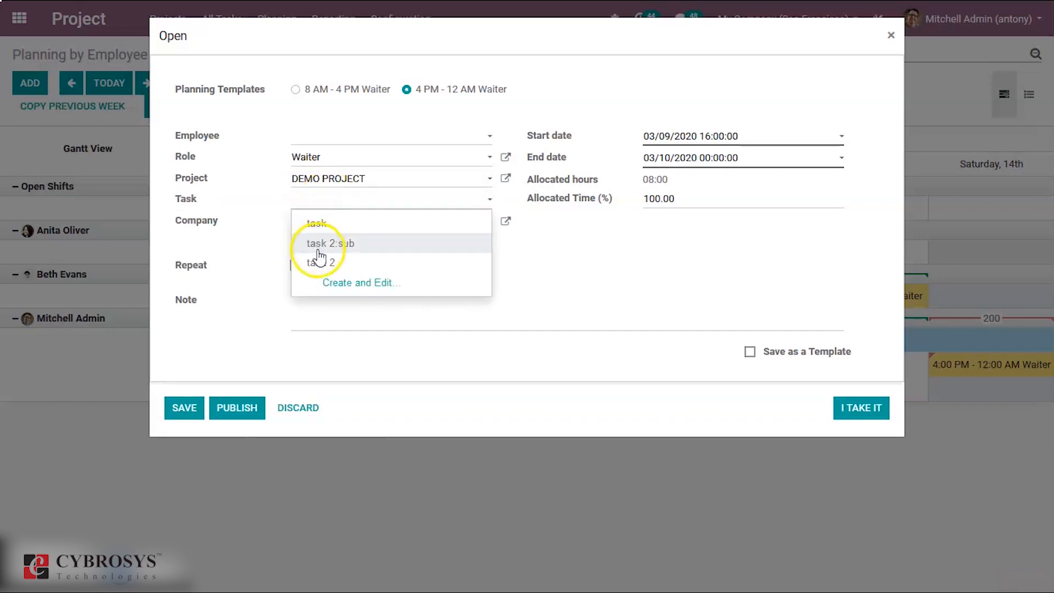
click(317, 262)
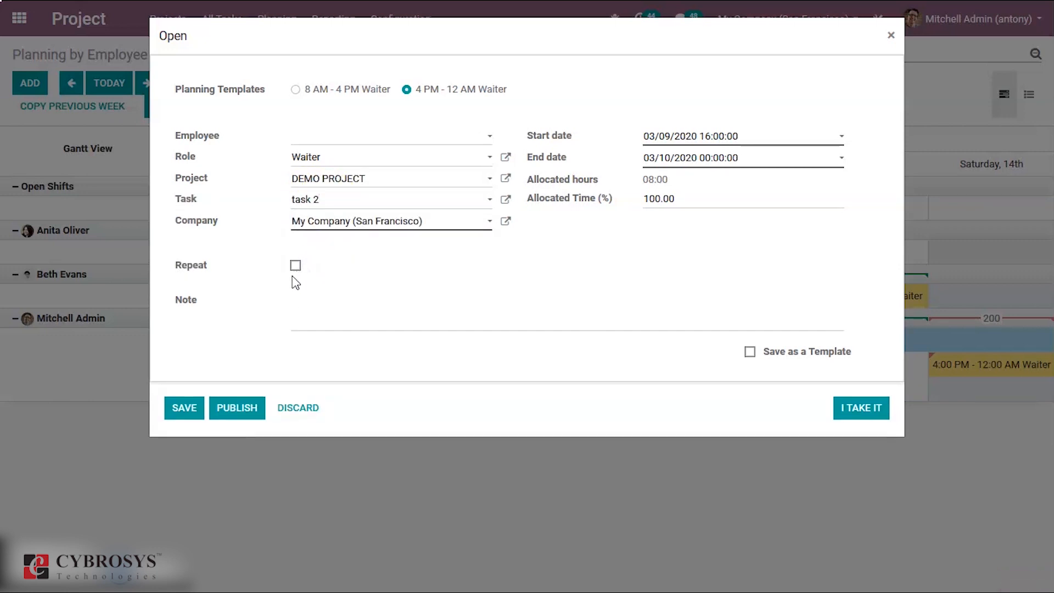
click(192, 412)
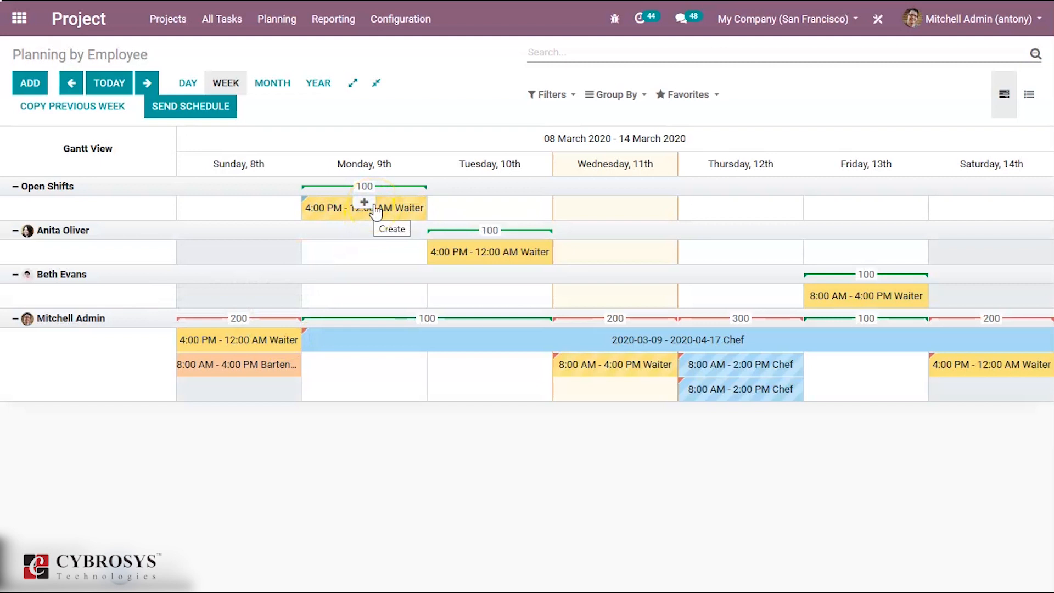
- Take the Monday open Waiter shift for yourself, leaving the Employee field empty
click(393, 208)
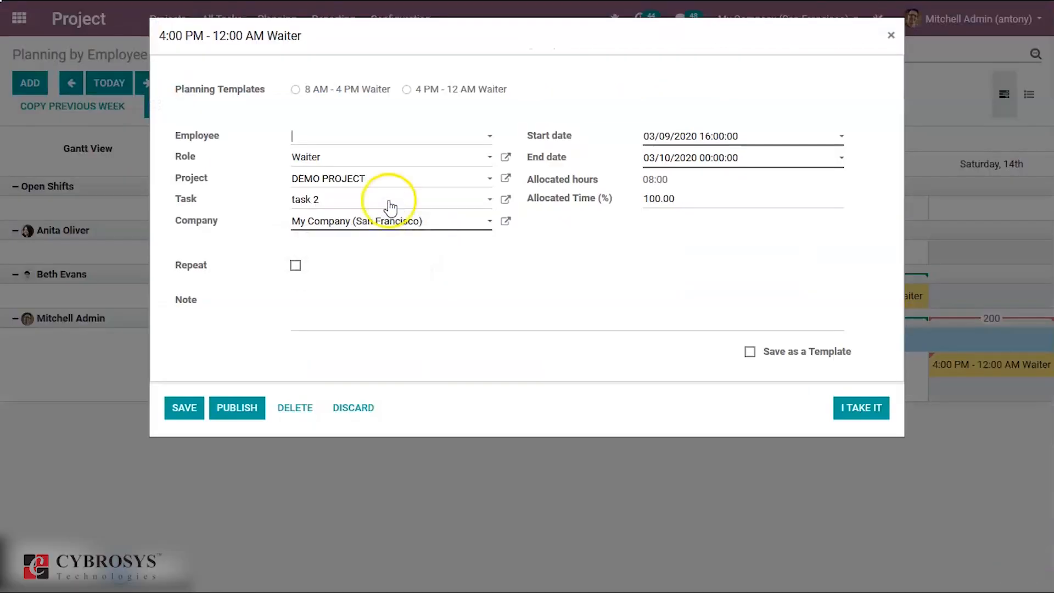
click(406, 144)
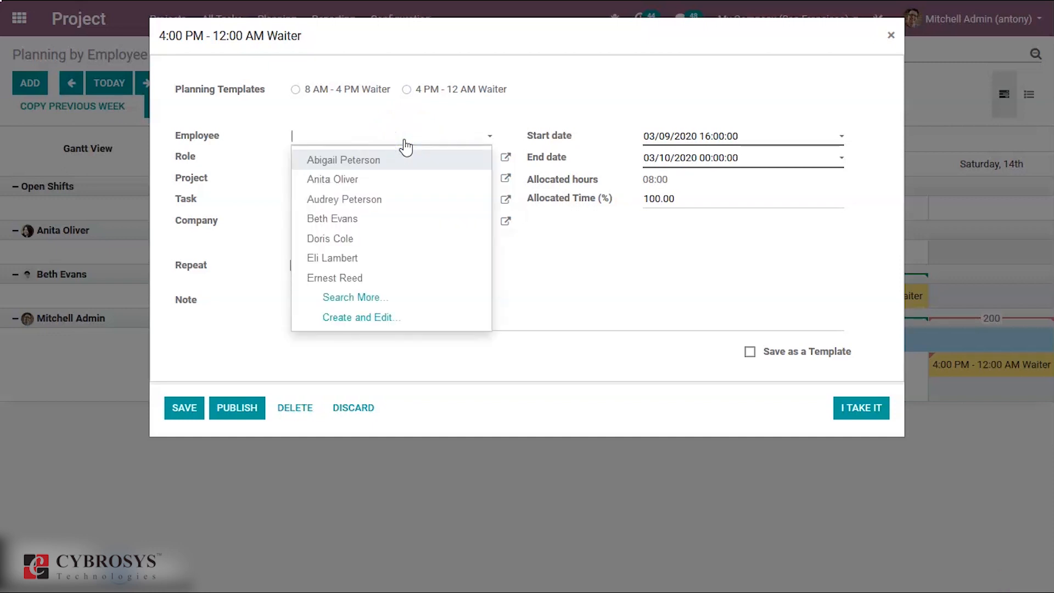
click(483, 388)
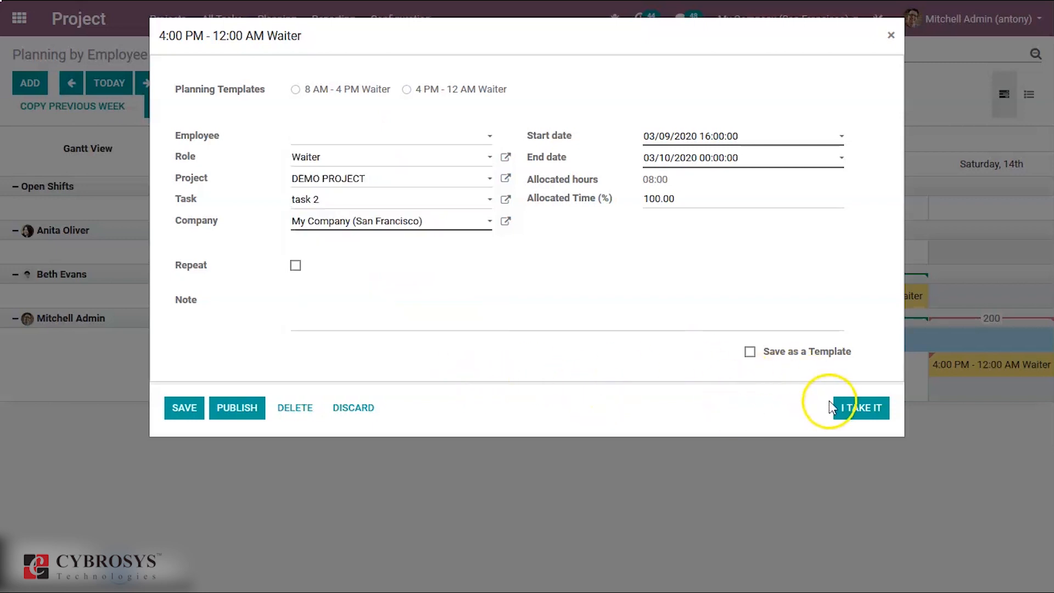
click(853, 410)
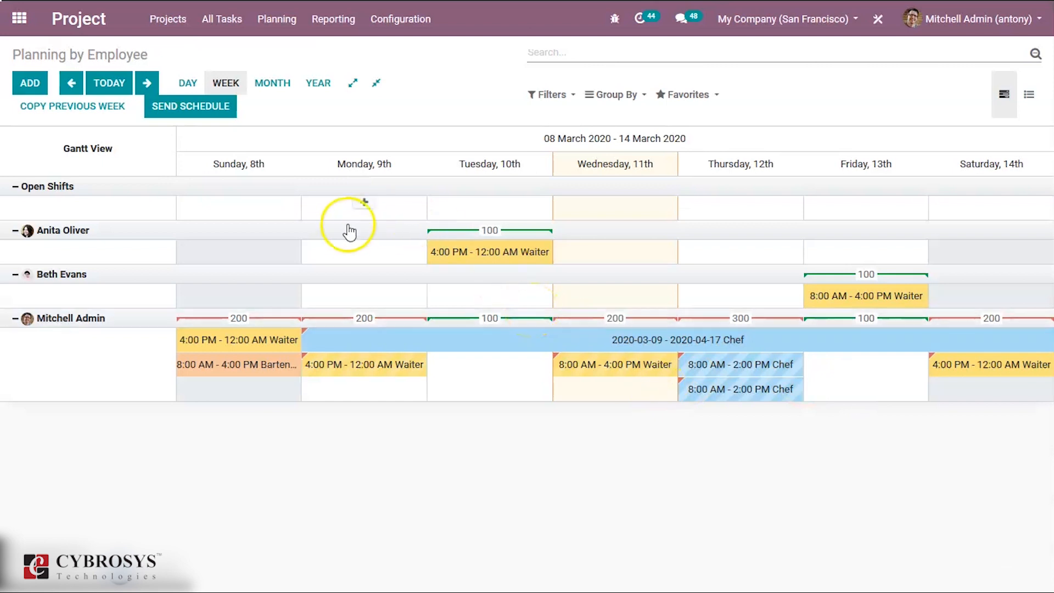
- Switch the planning to be grouped by project
mouse_move(350, 366)
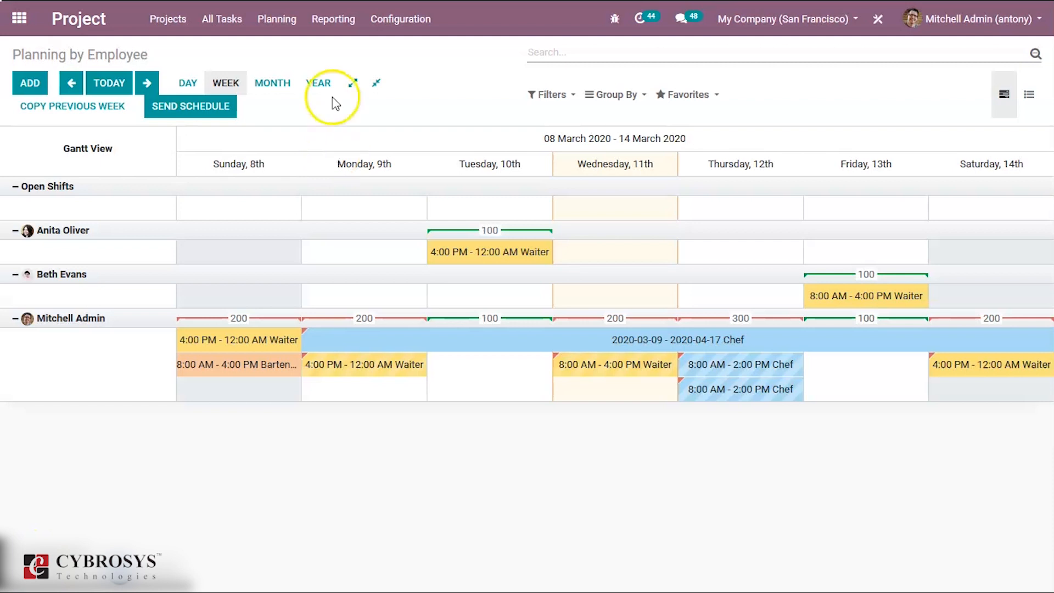
click(280, 21)
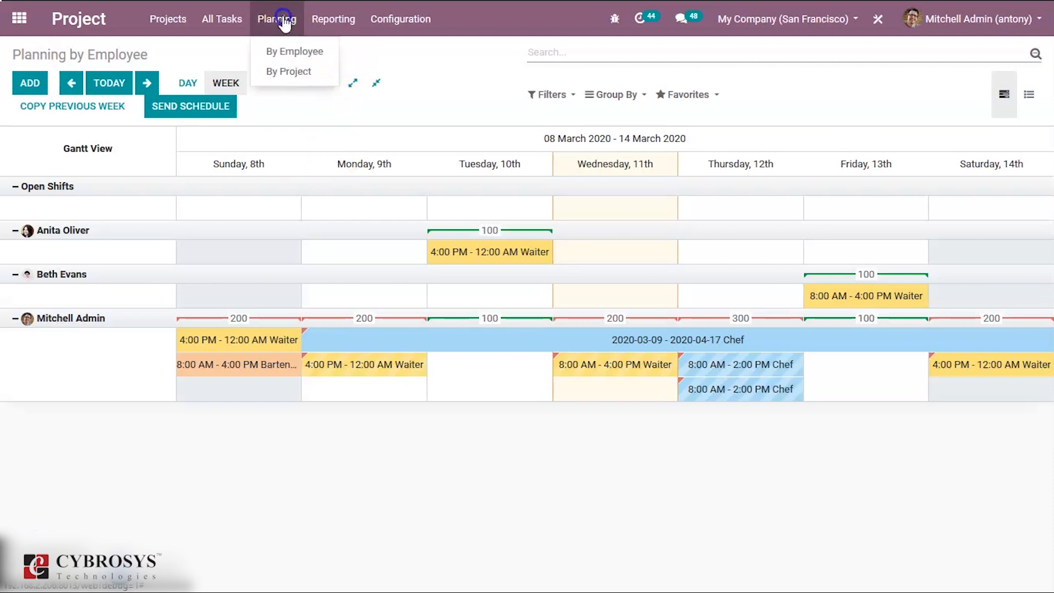
click(281, 77)
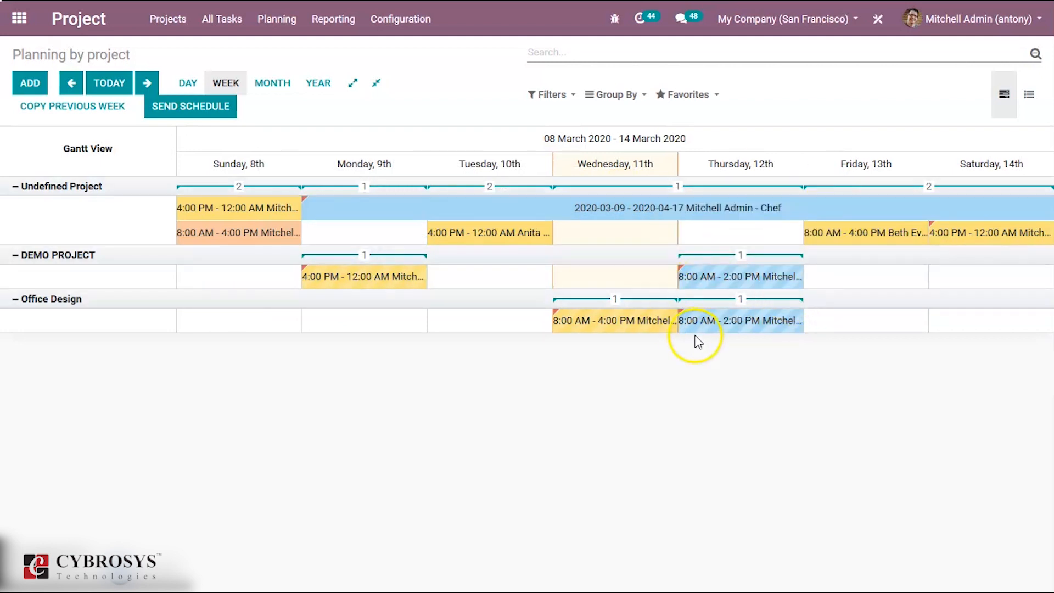
- Cycle the Gantt scale through Day, Week, Month and Year 2020, then show the grouped list
click(187, 84)
click(224, 82)
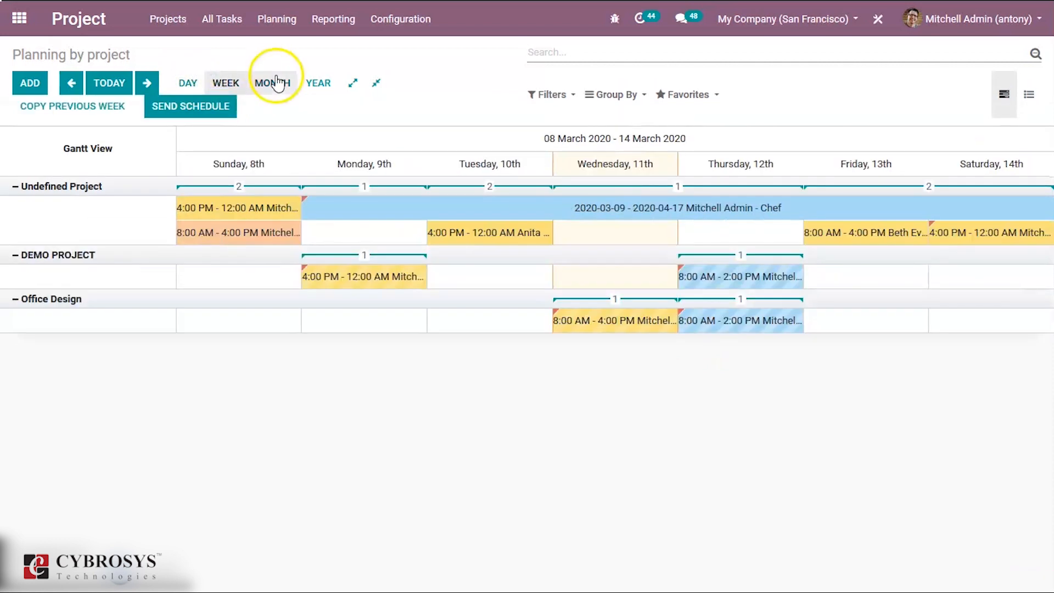
click(280, 82)
click(315, 84)
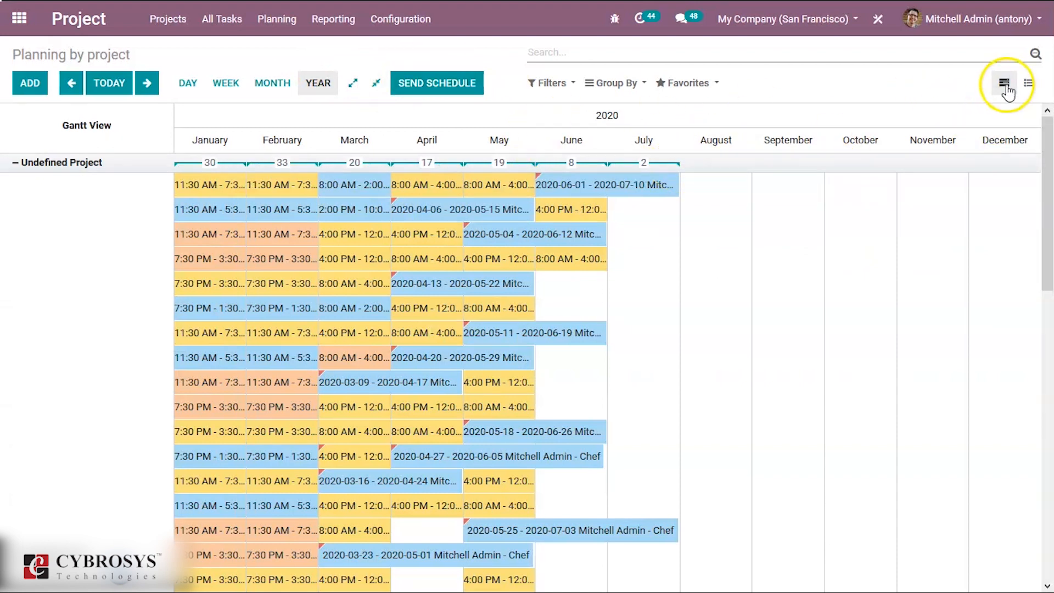
click(1029, 83)
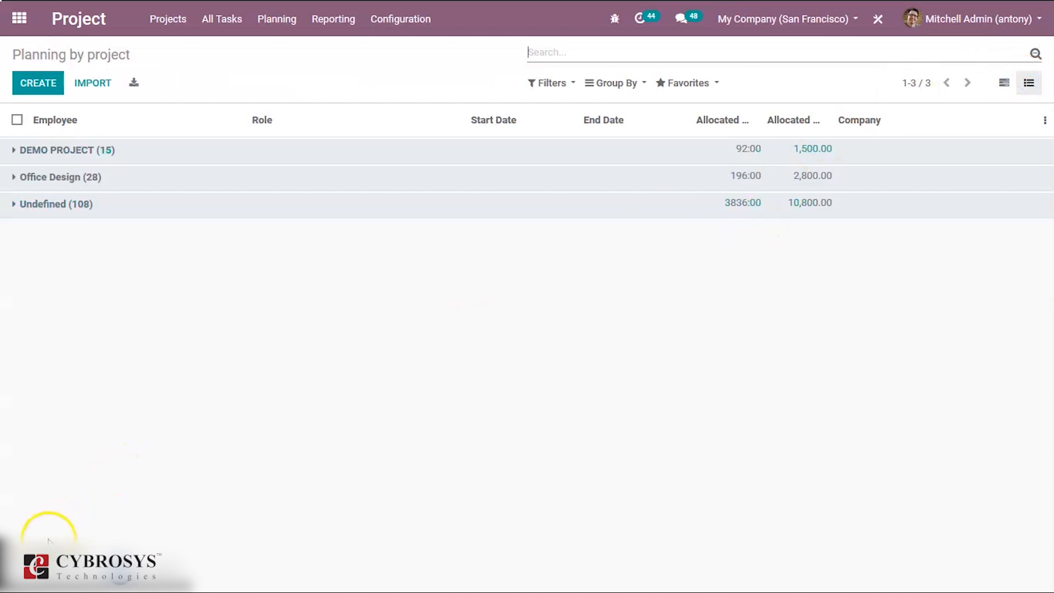
- Open DEMO PROJECT's overview showing 190:15 hours and -12,025.00 ₹ timesheet costs
click(166, 21)
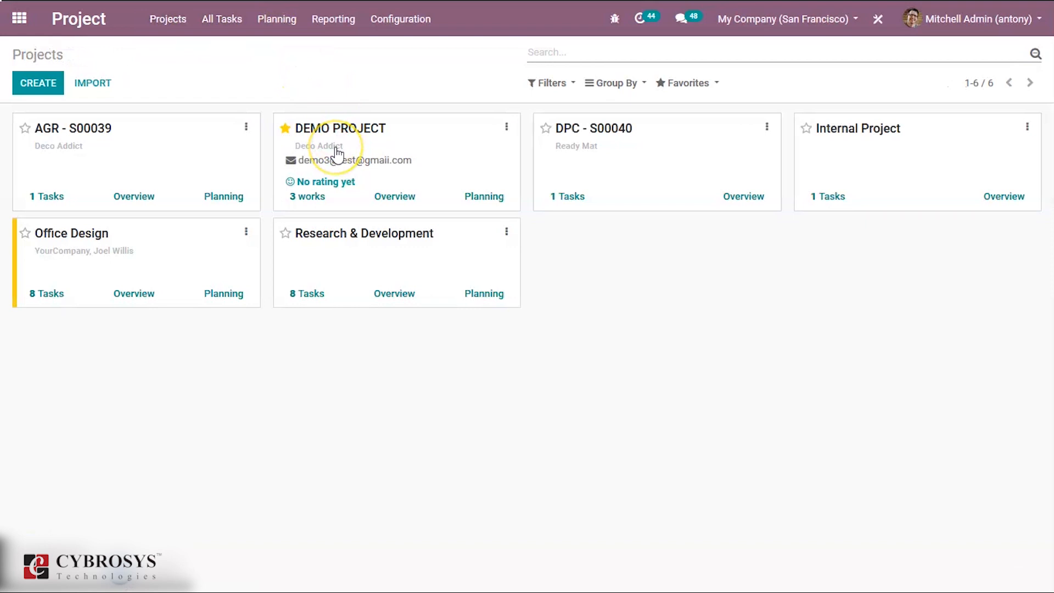
click(312, 199)
click(386, 201)
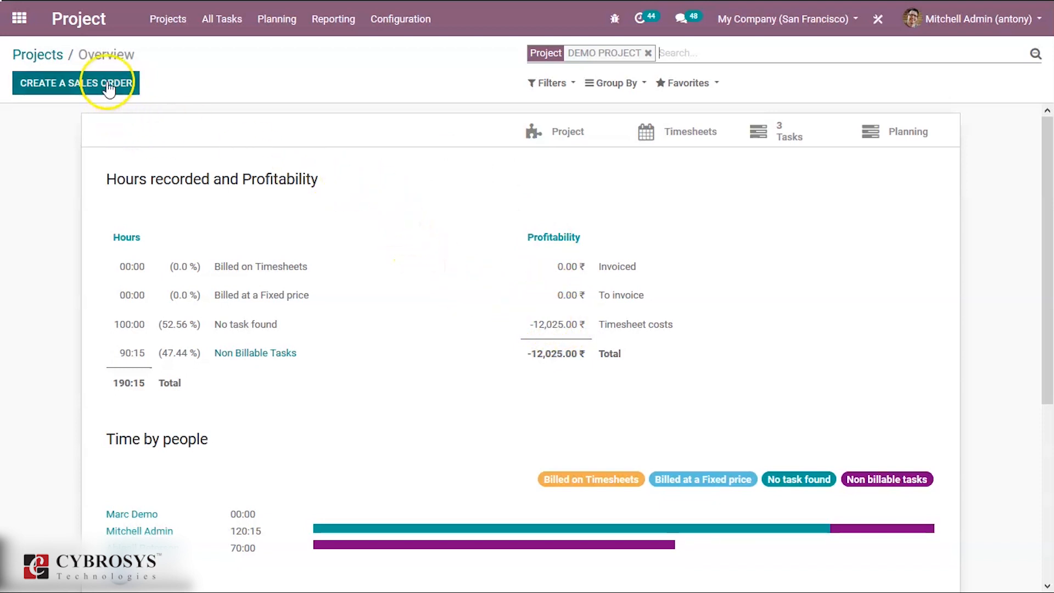
- Create a sales order billing DEMO PROJECT as Virtual Home Staging at a unit price of 100
click(108, 84)
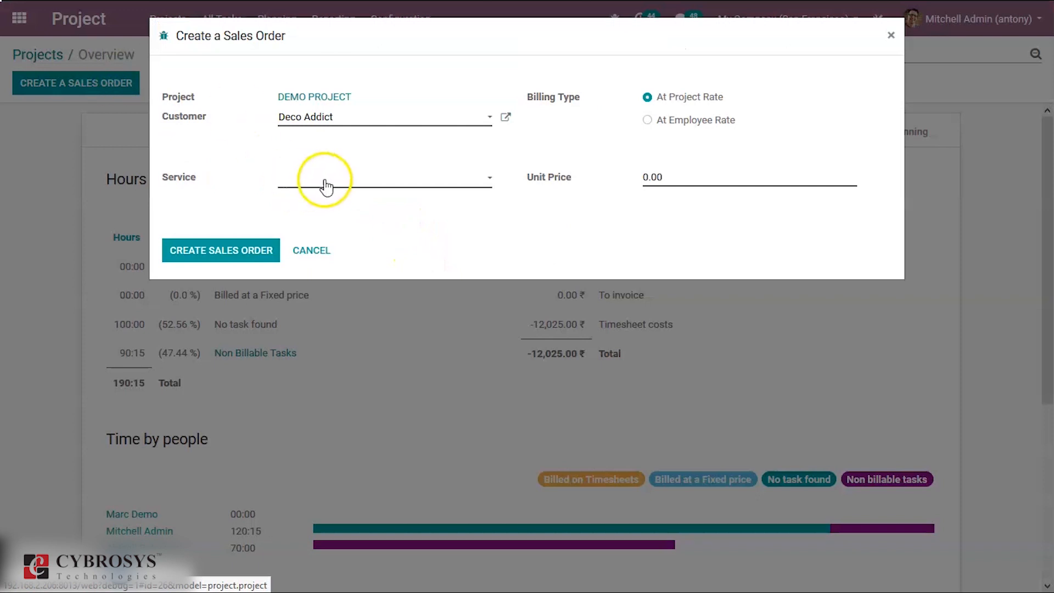
click(324, 180)
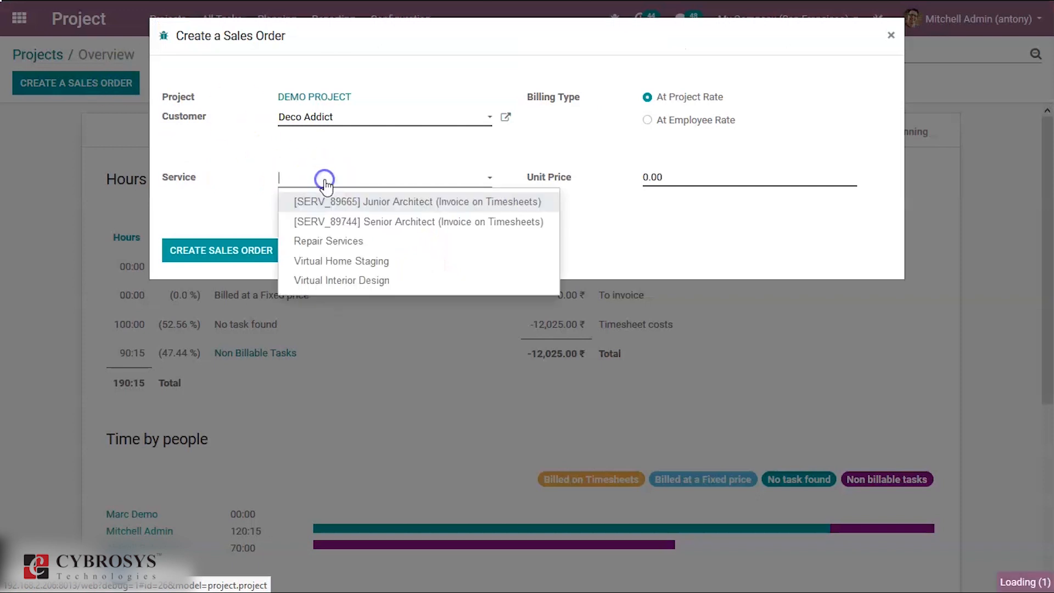
click(346, 262)
click(692, 183)
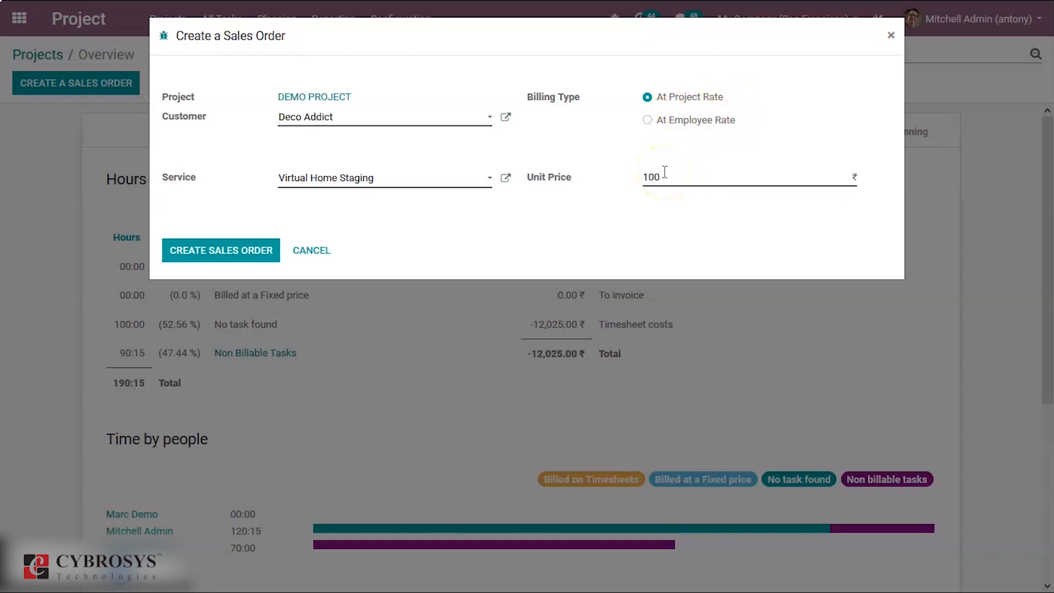
click(257, 254)
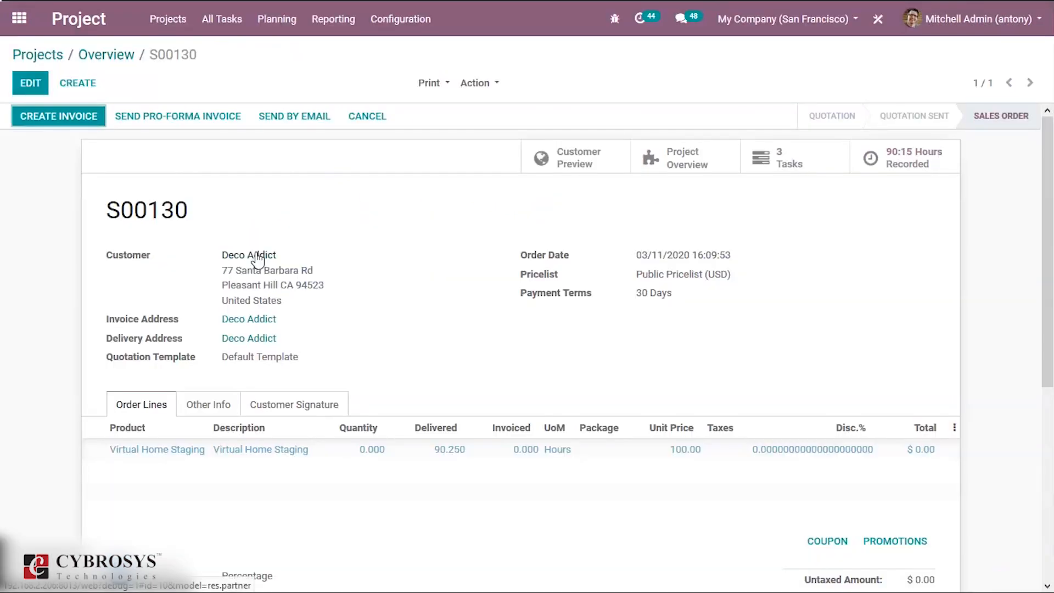
- Generate a regular invoice from S00130 for 90.25 hours of Virtual Home Staging, totalling 9,025.00
mouse_move(454, 459)
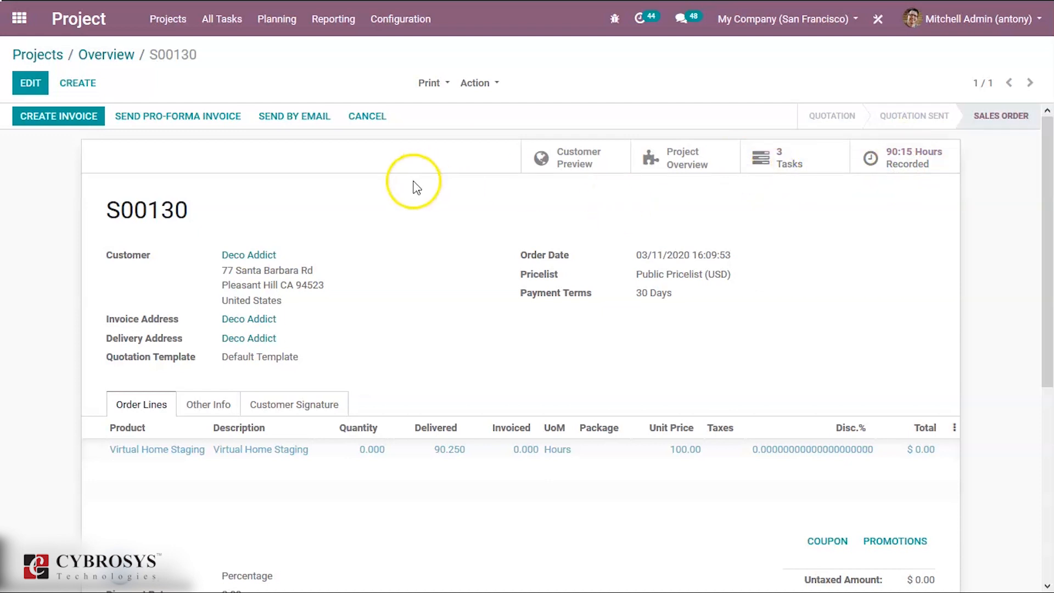
click(98, 124)
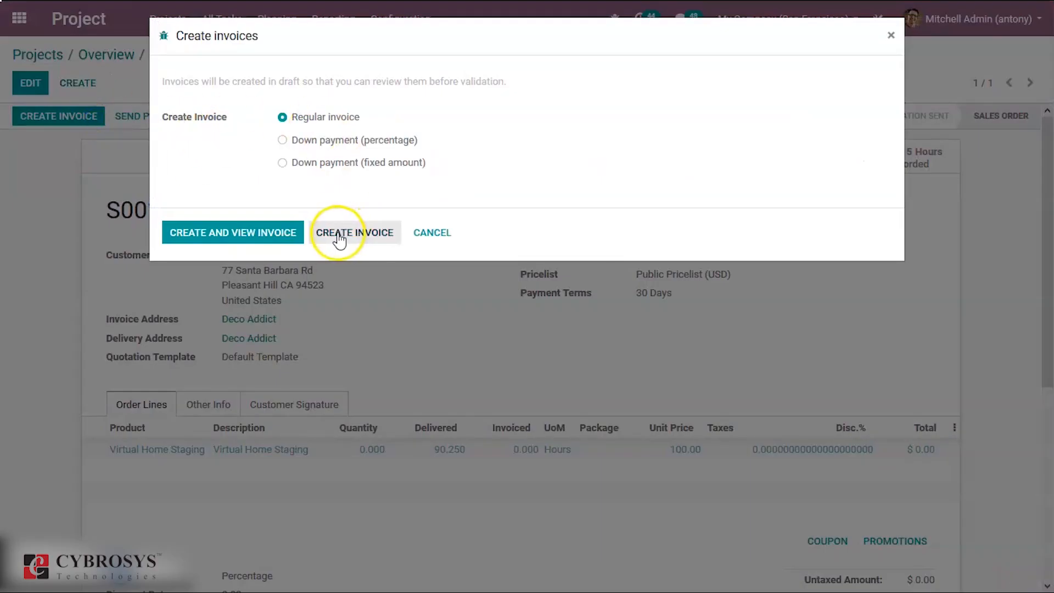
click(290, 233)
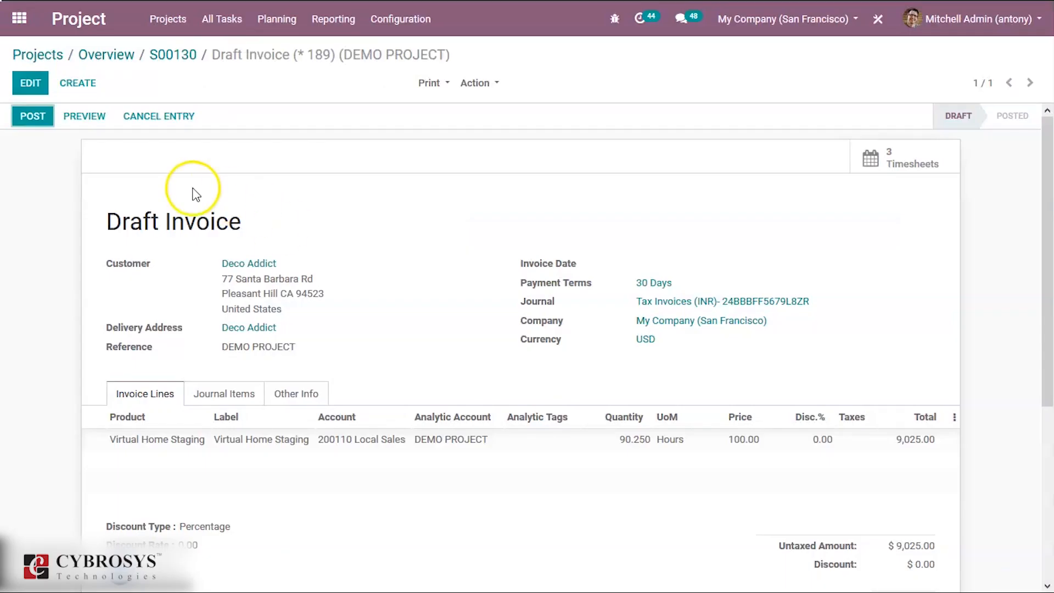
- Post invoice INV/2020/0047 and register its 9,025.00 payment through the Cash journal
click(32, 115)
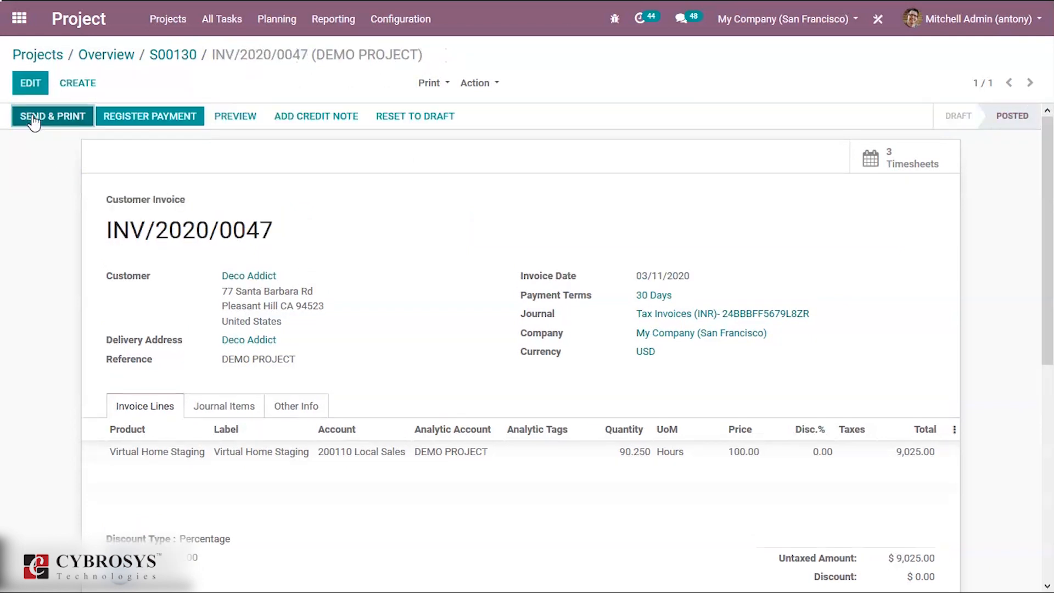
click(125, 119)
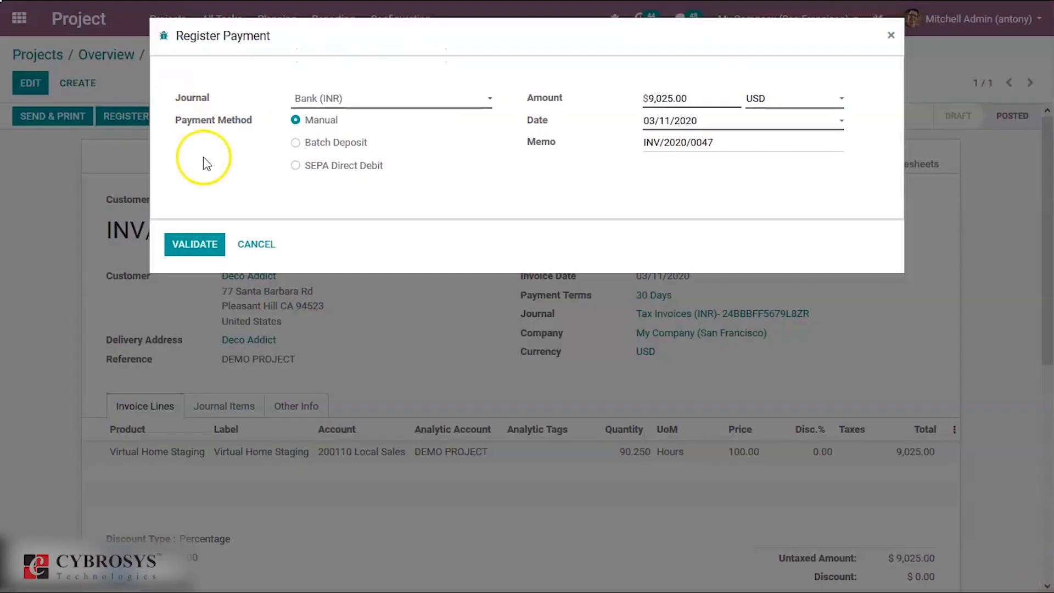
click(377, 98)
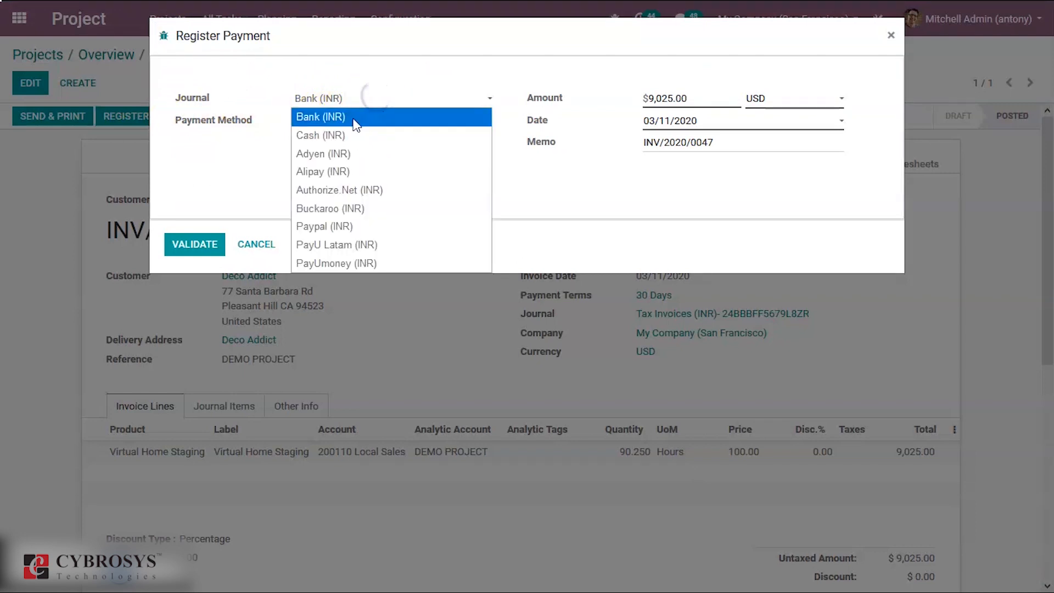
click(350, 138)
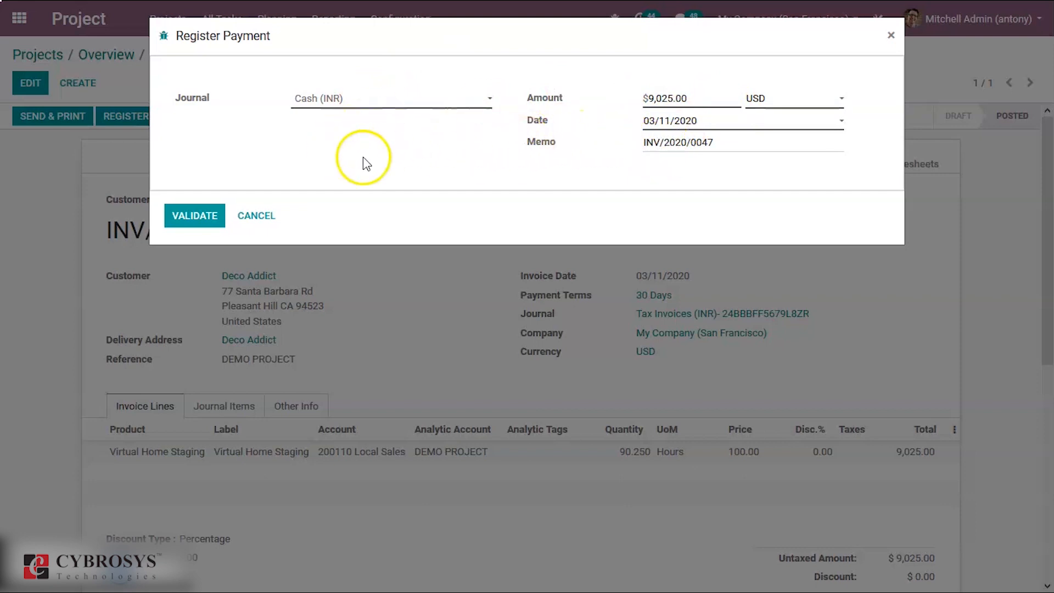
click(202, 219)
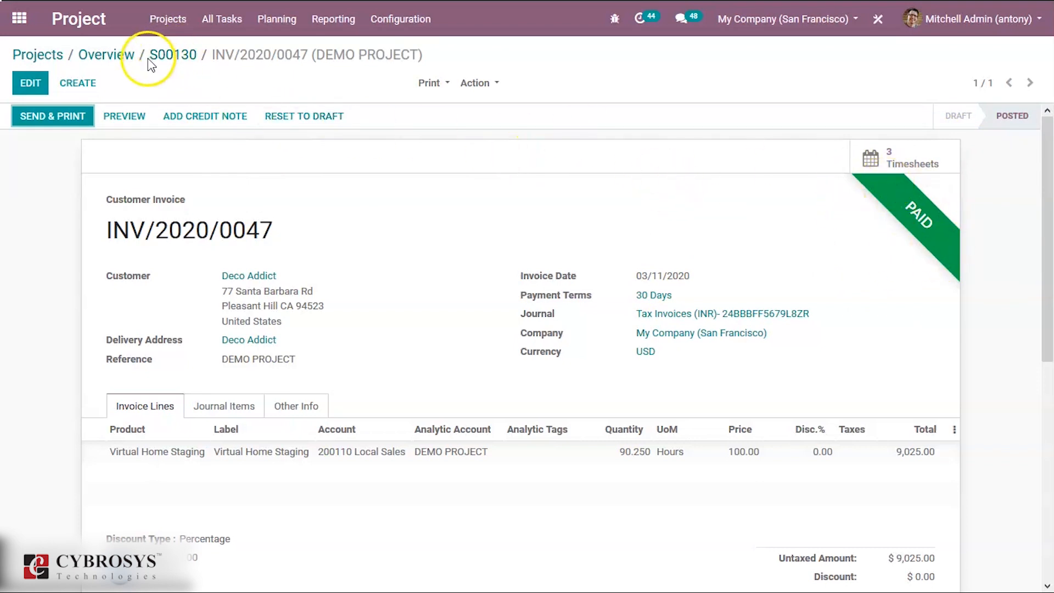
- Go back to the DEMO PROJECT overview to review profitability: 421,748.68 invoiced, 409,723.68 total
click(113, 55)
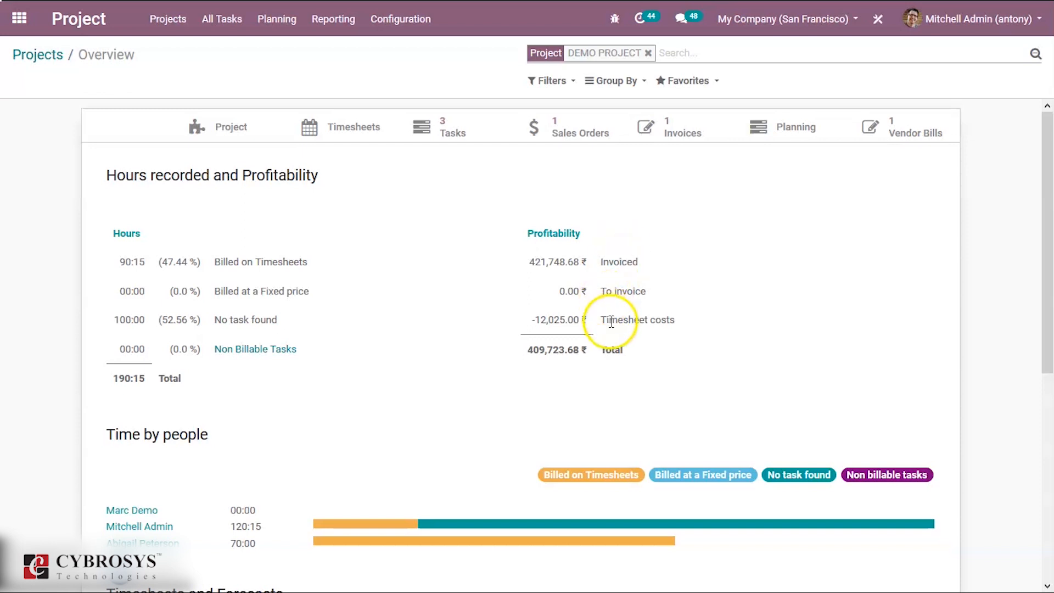
mouse_move(611, 322)
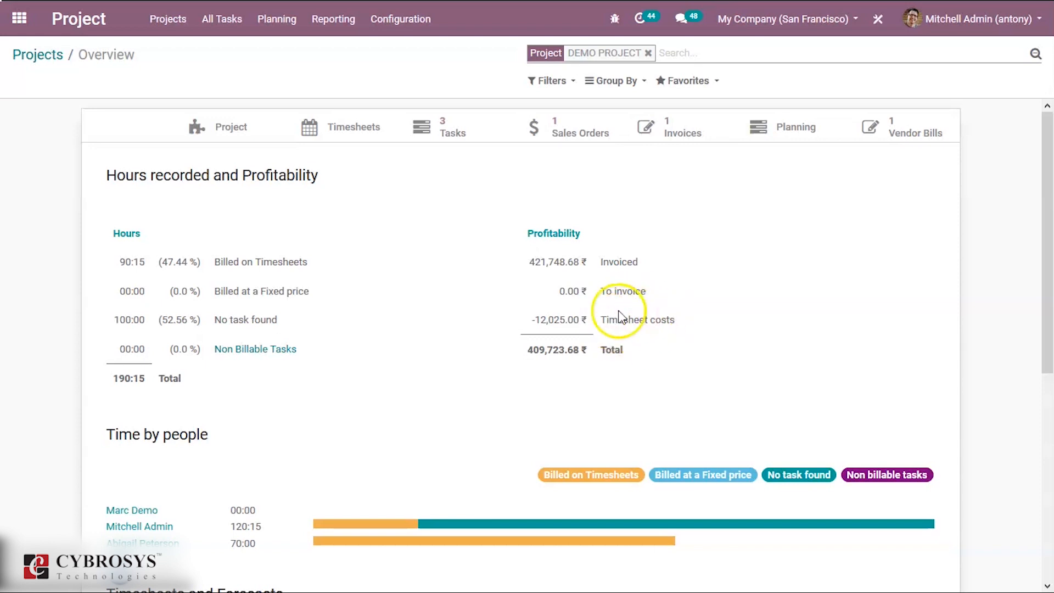
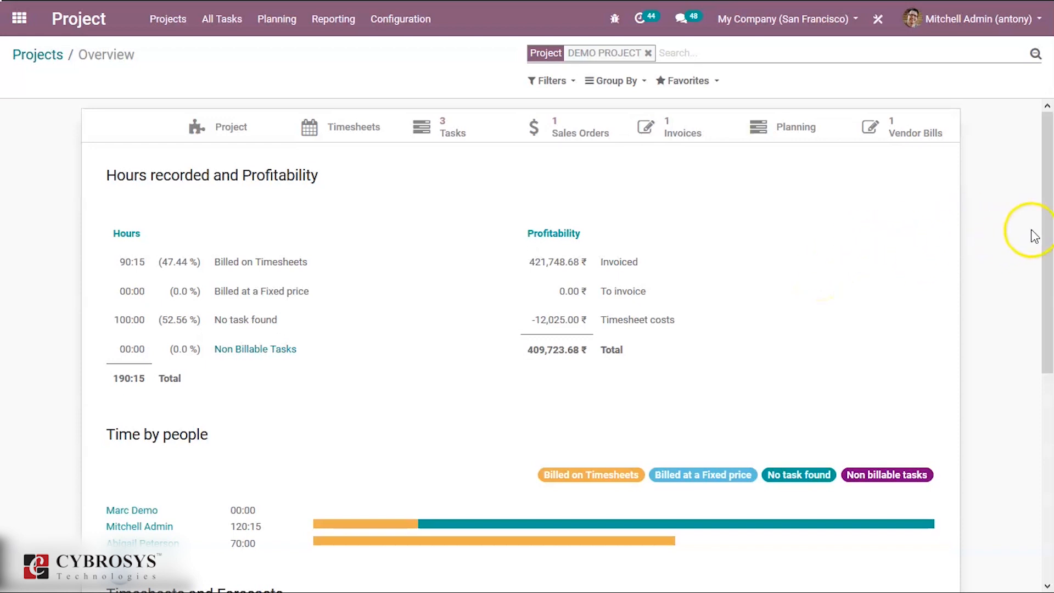
- Check Mitchell Admin's and Abigail Peterson's billed timesheets and Mitchell's timesheets with no task
drag(1042, 228, 1041, 350)
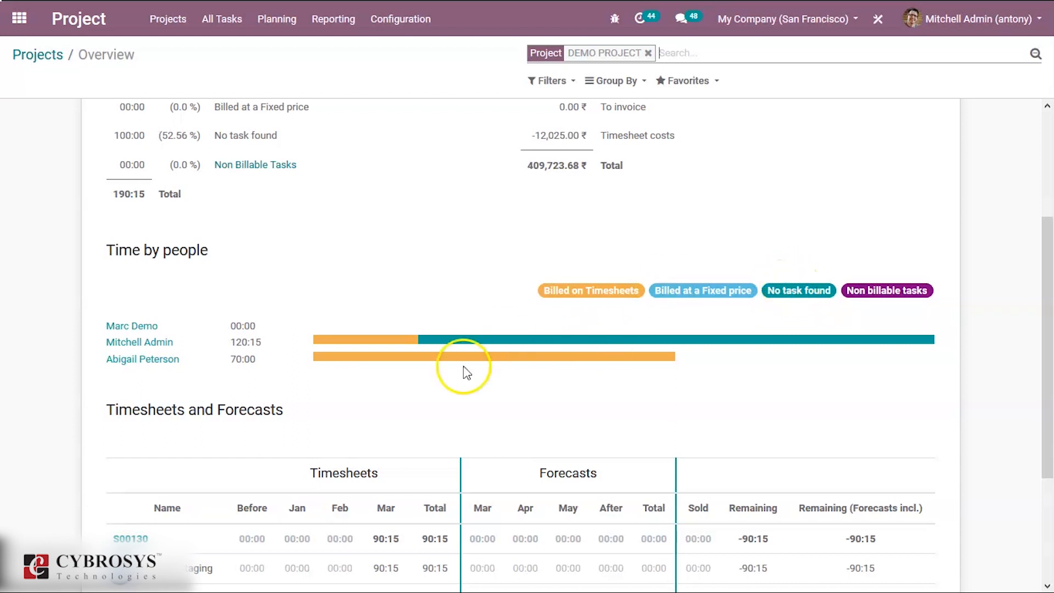
click(379, 343)
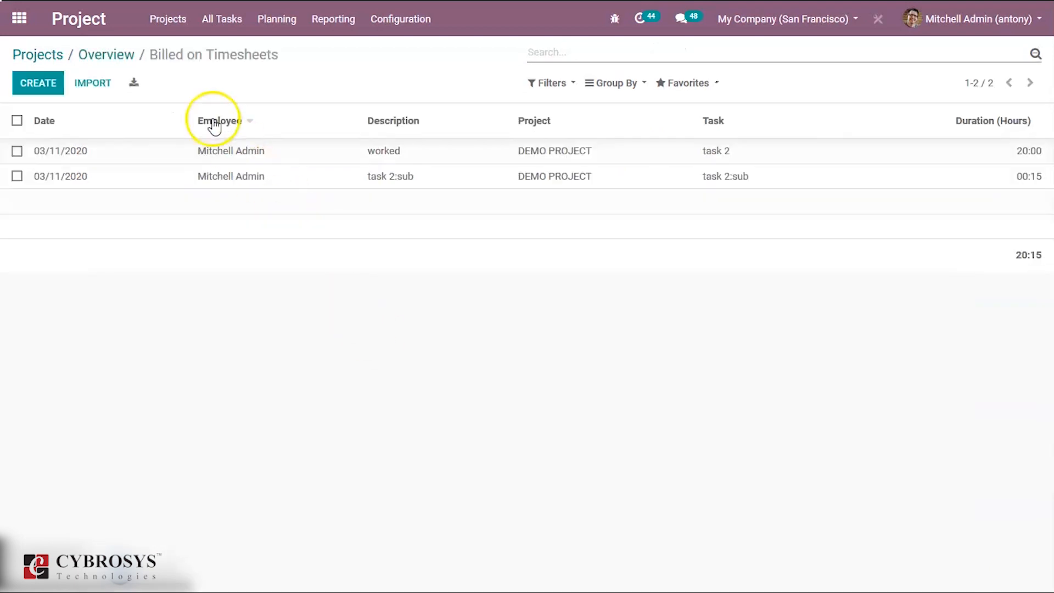
click(128, 60)
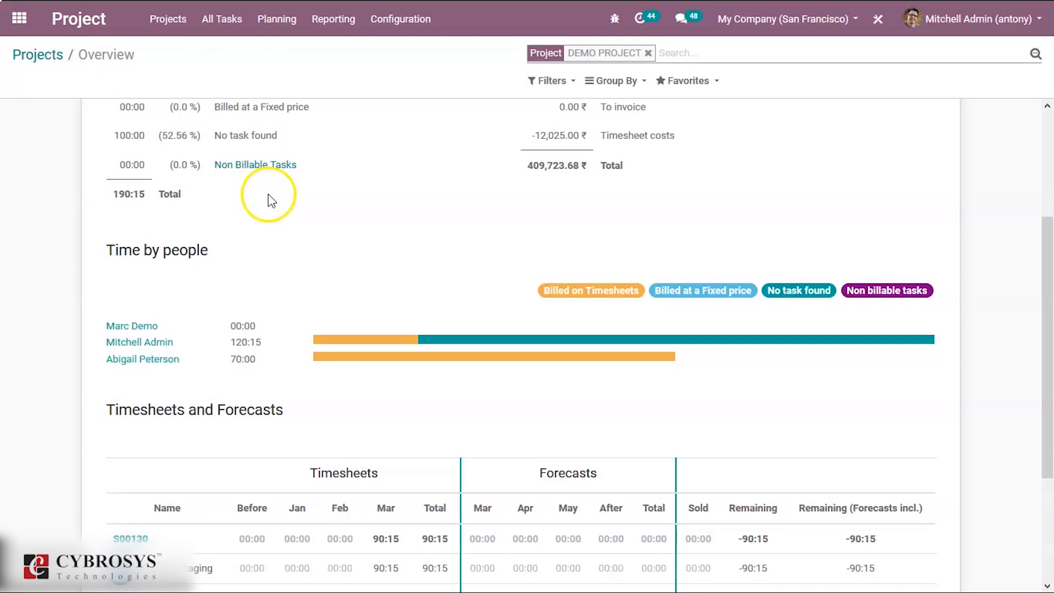
click(434, 358)
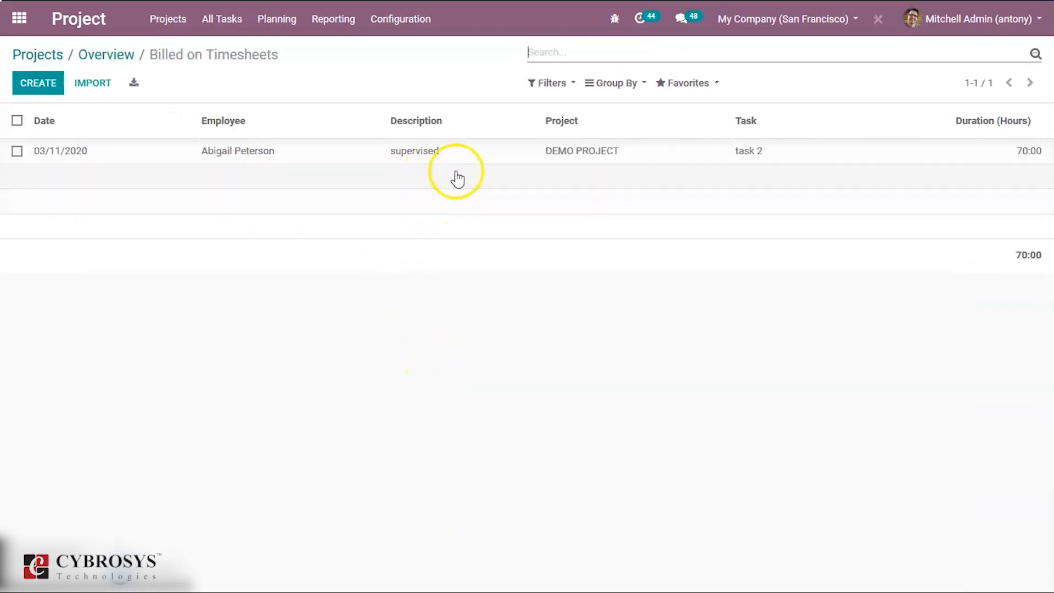
click(113, 54)
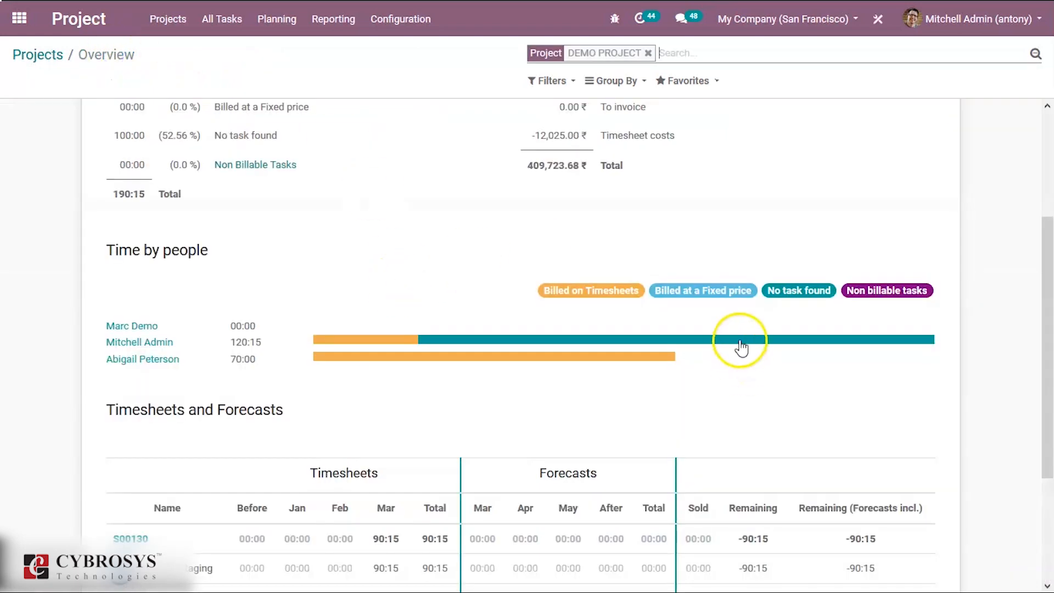
click(746, 346)
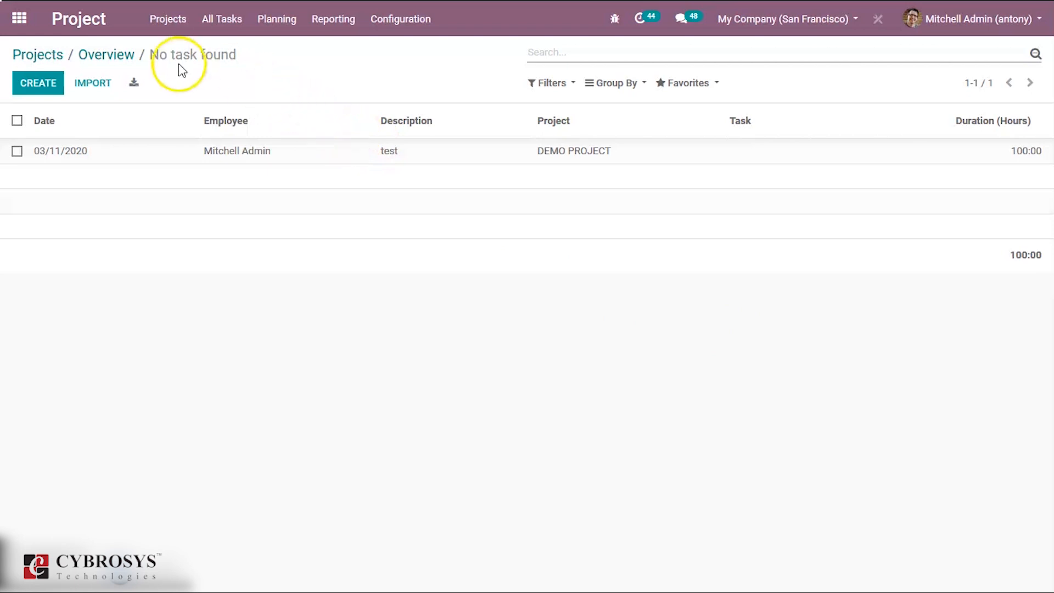
click(123, 66)
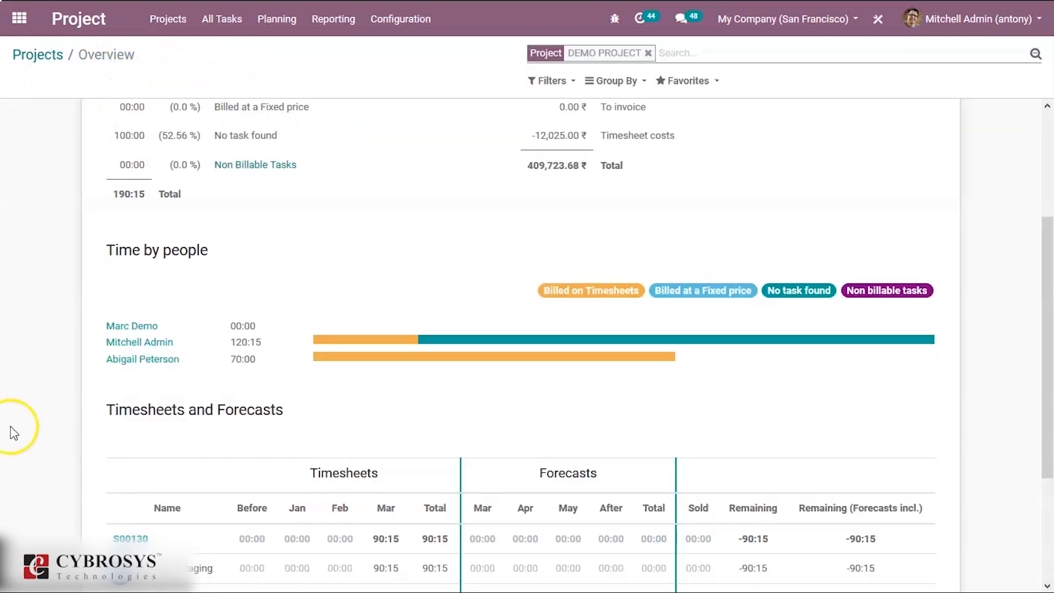
- View the DEMO PROJECT settings, go back to all projects, and bring up Reporting
drag(1047, 264, 1045, 368)
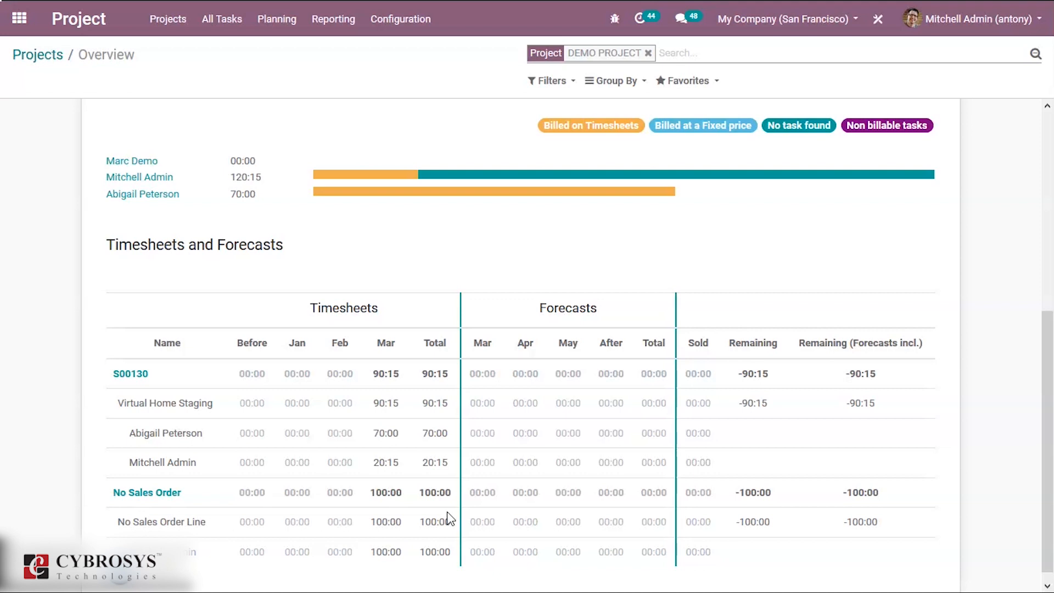
click(1048, 127)
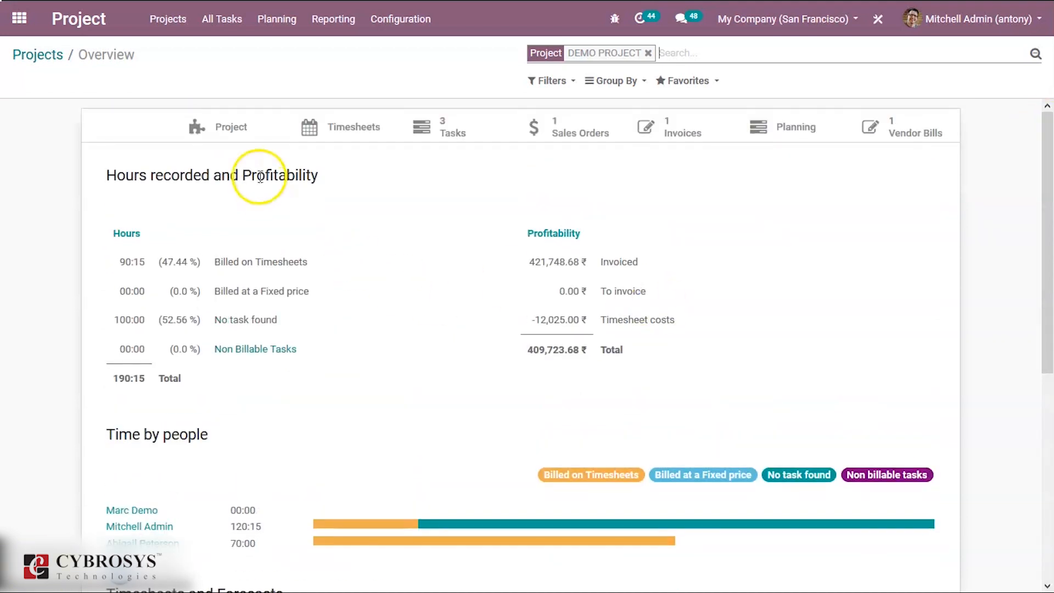
click(229, 127)
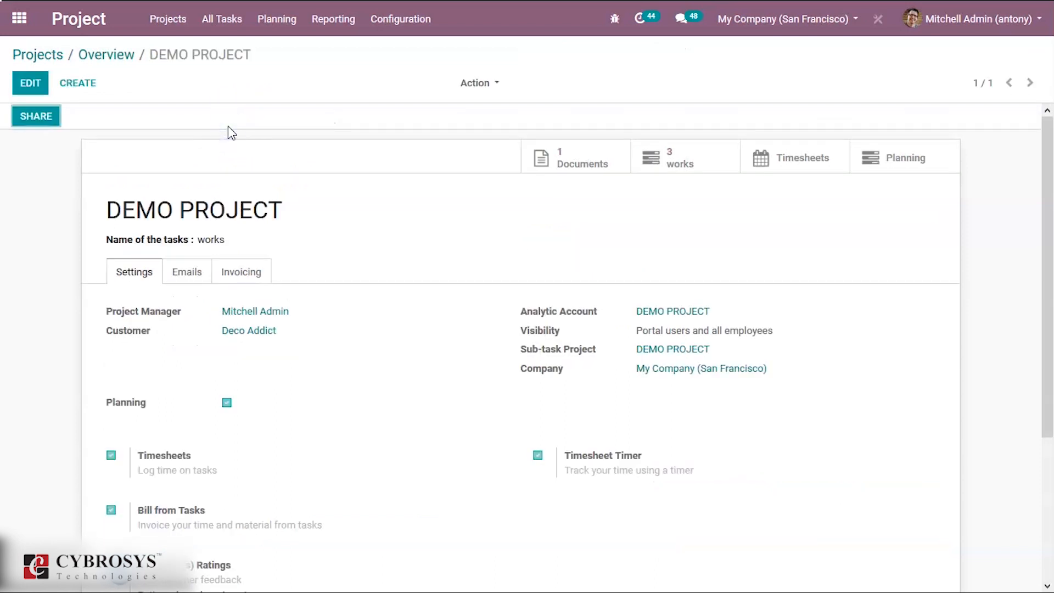
click(64, 61)
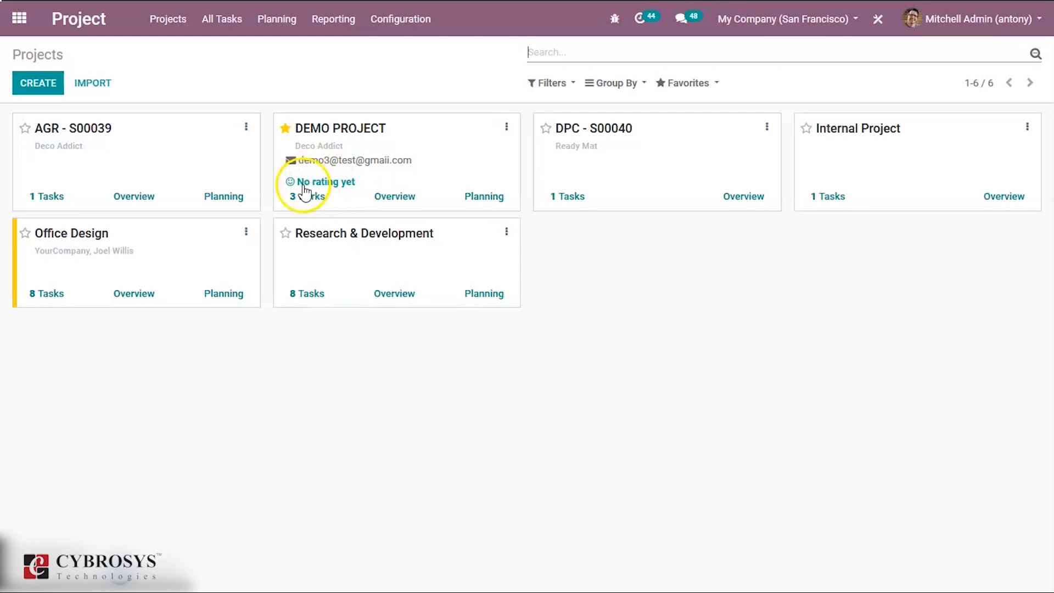
mouse_move(335, 186)
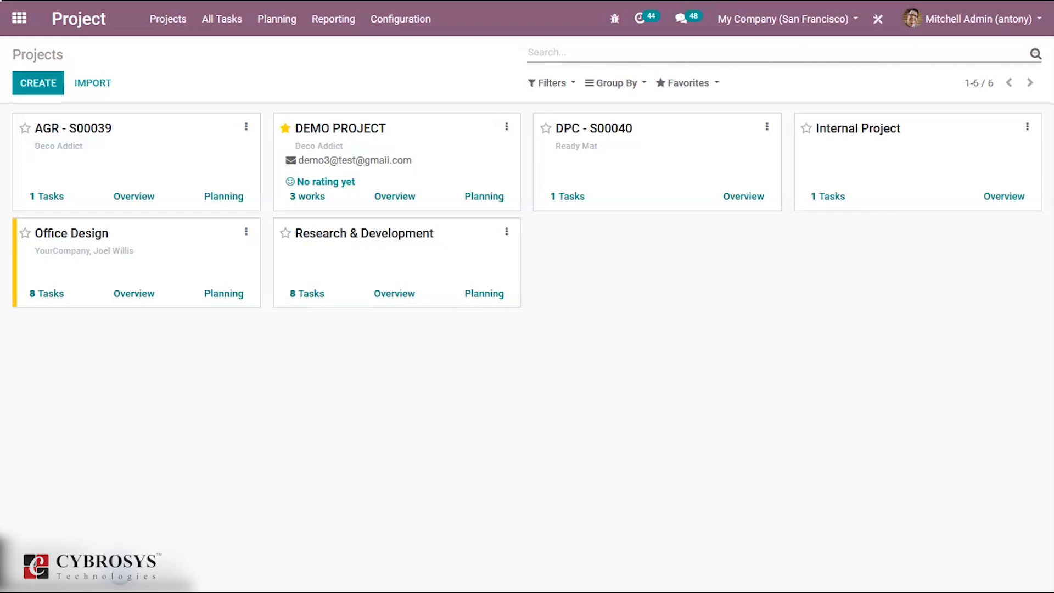
click(336, 21)
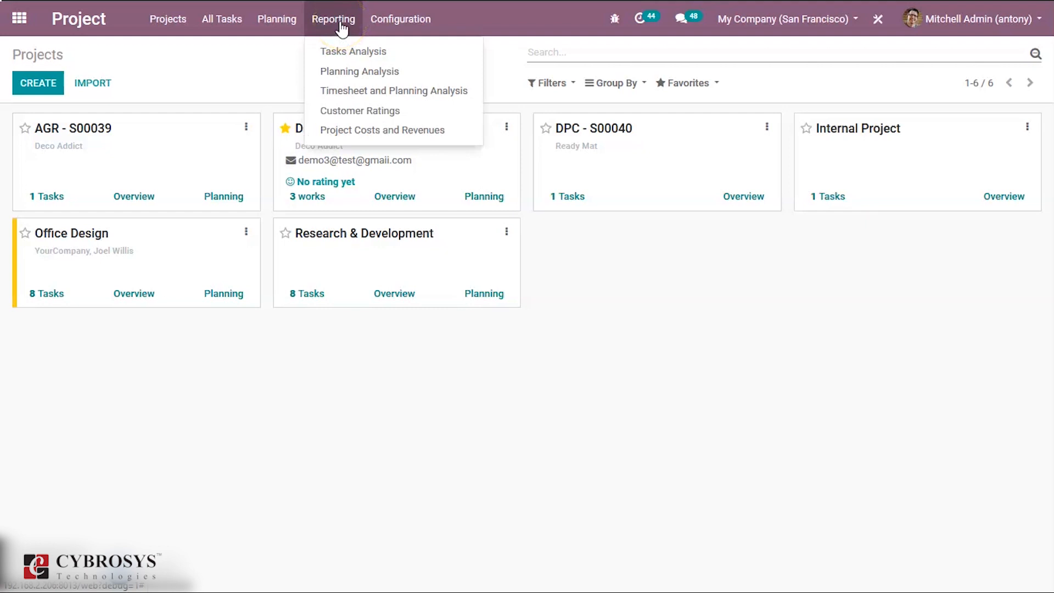
- Open Tasks Analysis and switch its measure from Planned and Remaining Hours to task Count
click(344, 53)
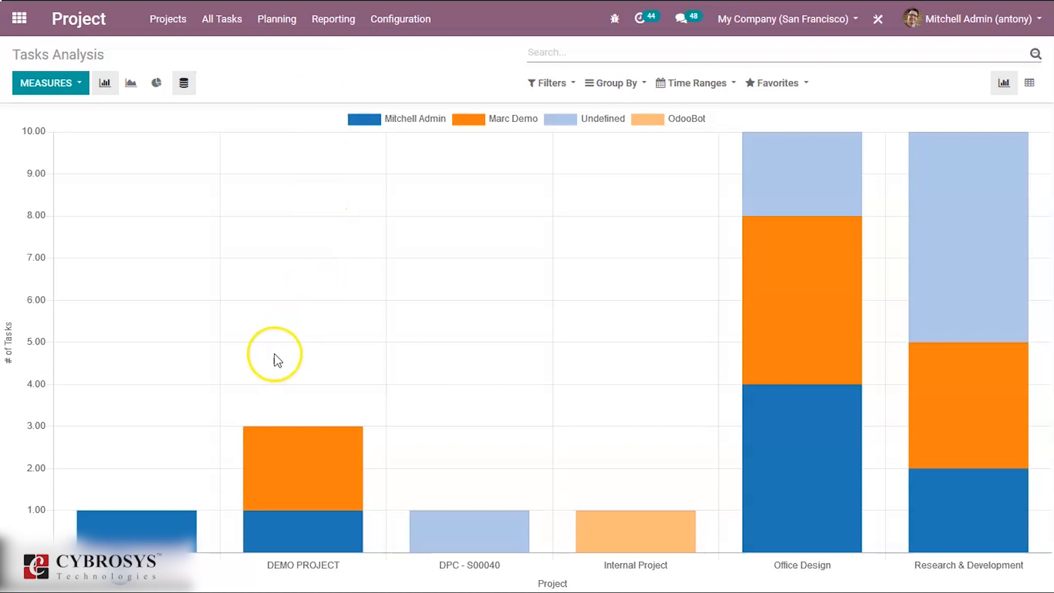
mouse_move(271, 471)
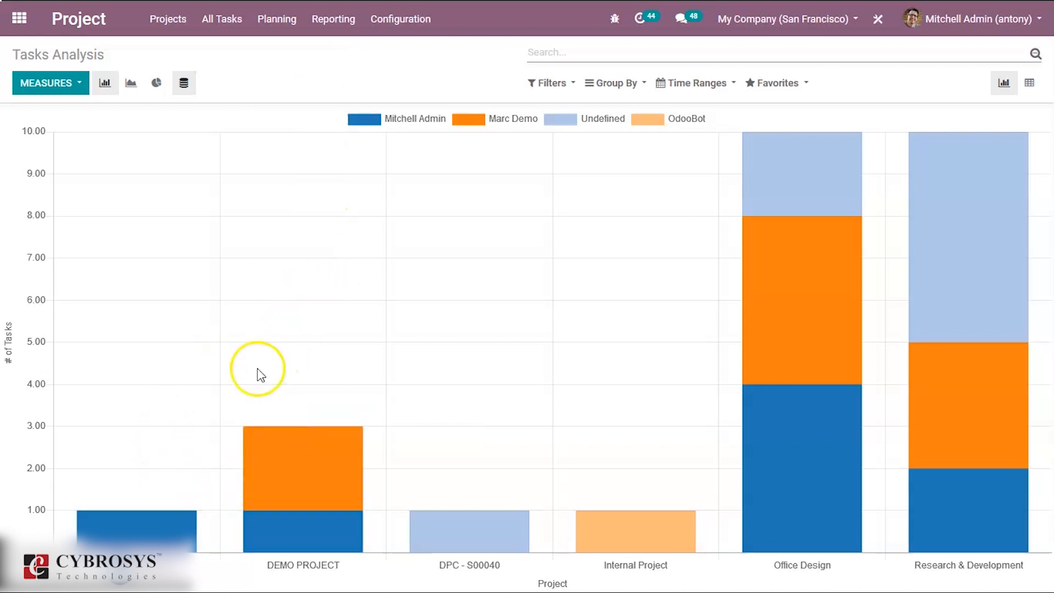
click(79, 88)
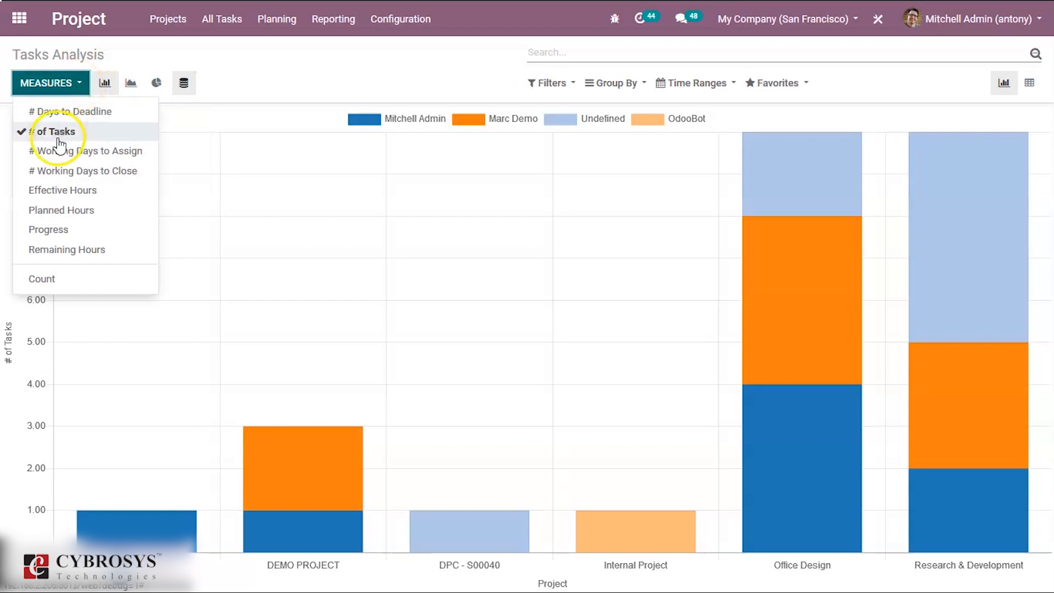
click(53, 166)
click(37, 210)
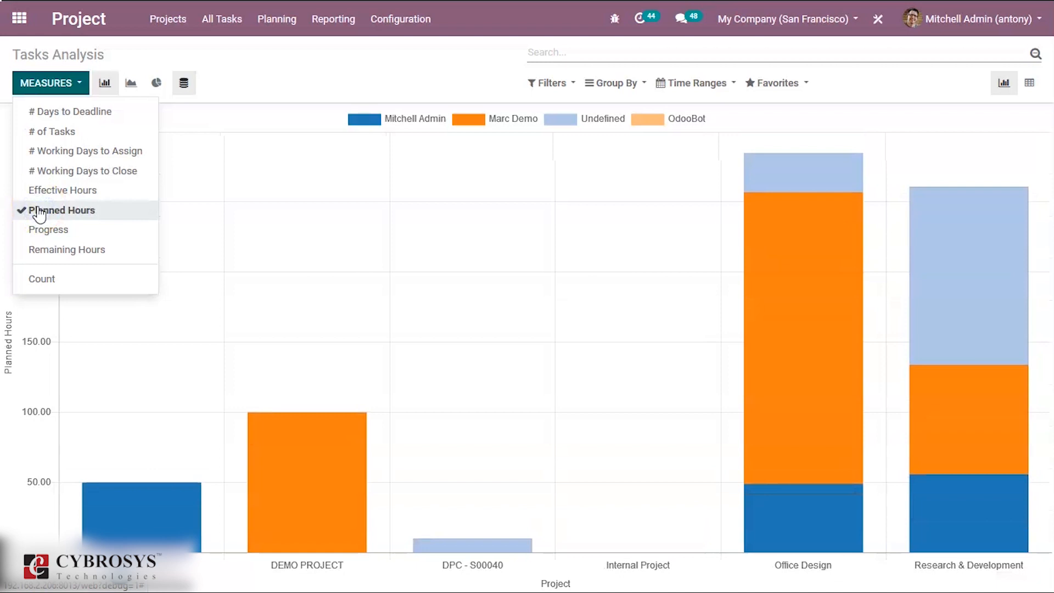
click(59, 254)
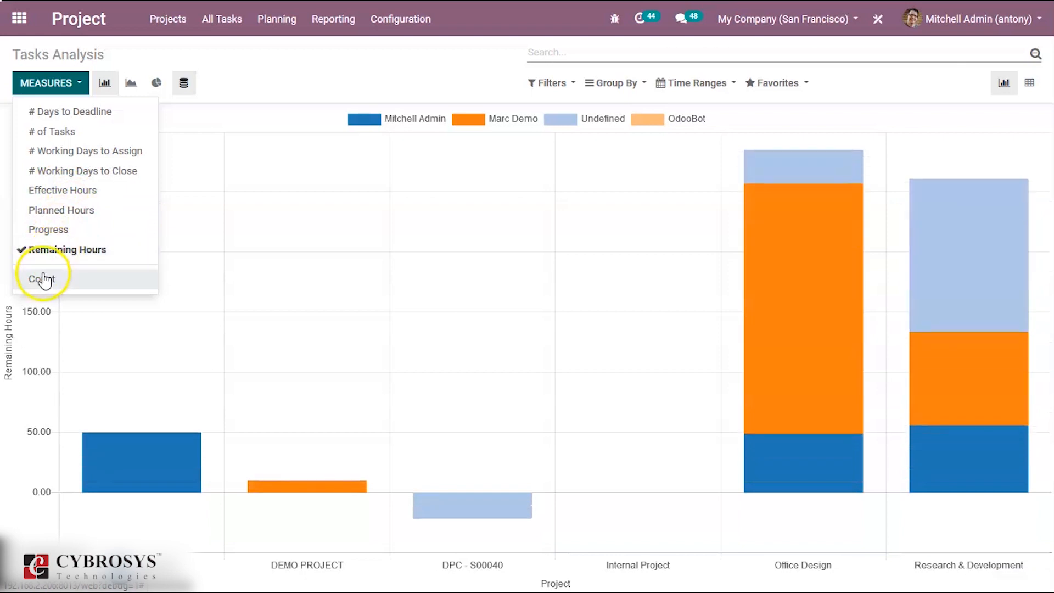
click(43, 281)
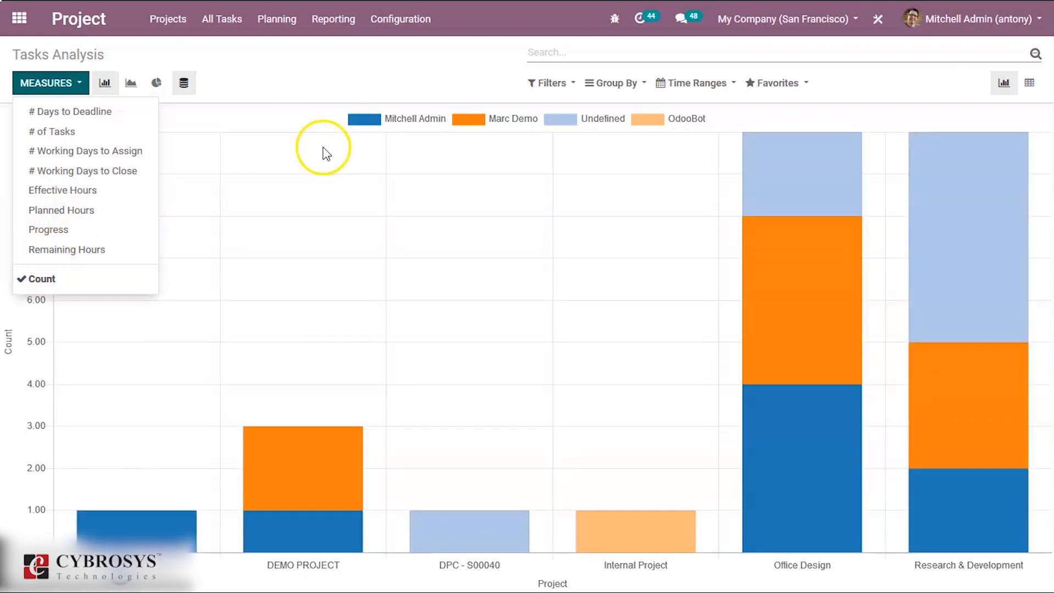
click(490, 189)
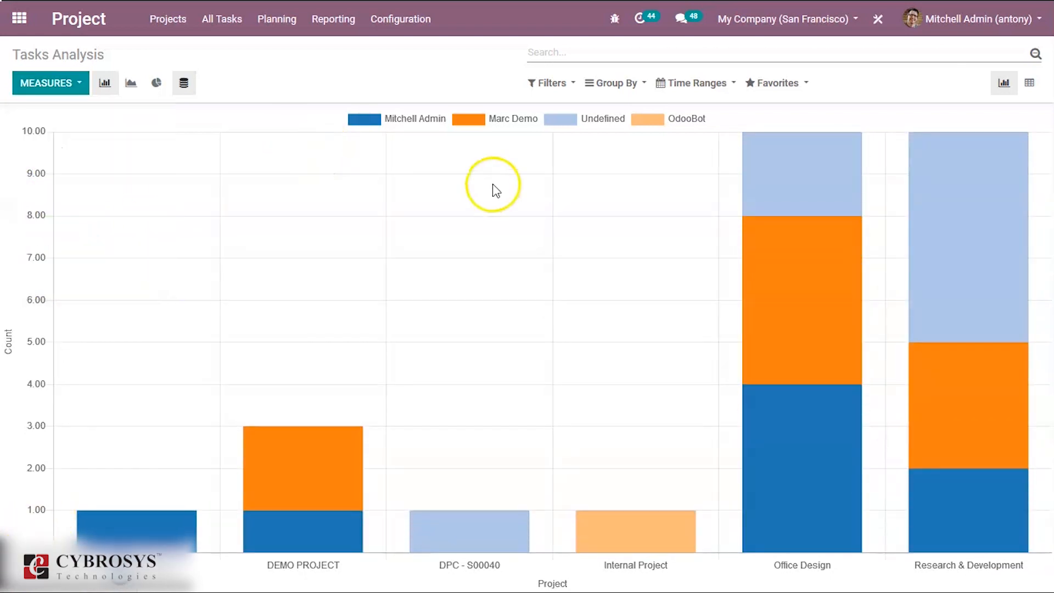
- Group Tasks Analysis by Stage, drop the temporary New filter, and show it as a pivot table
click(559, 86)
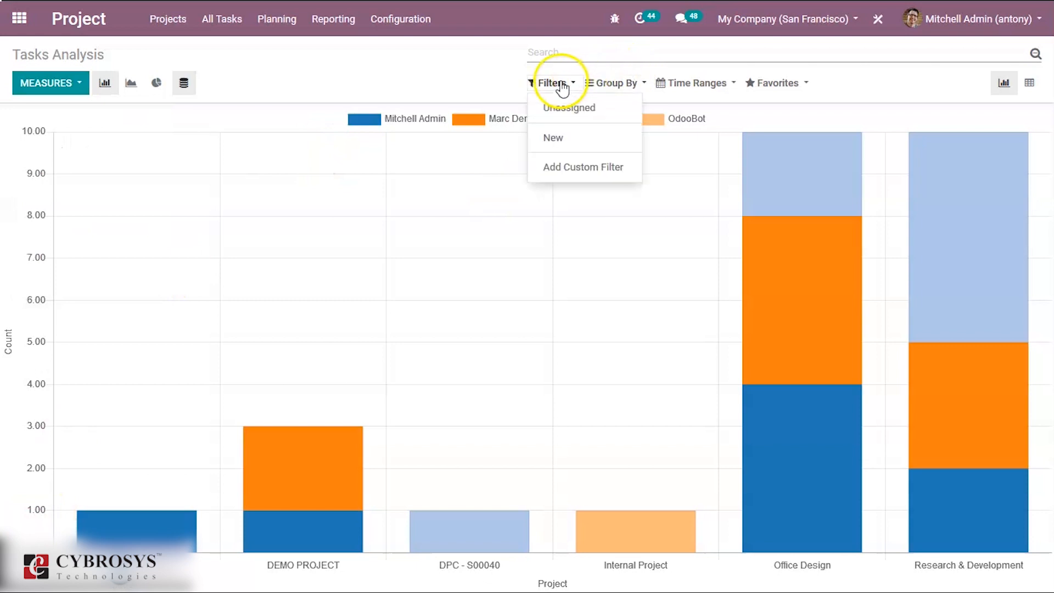
click(552, 136)
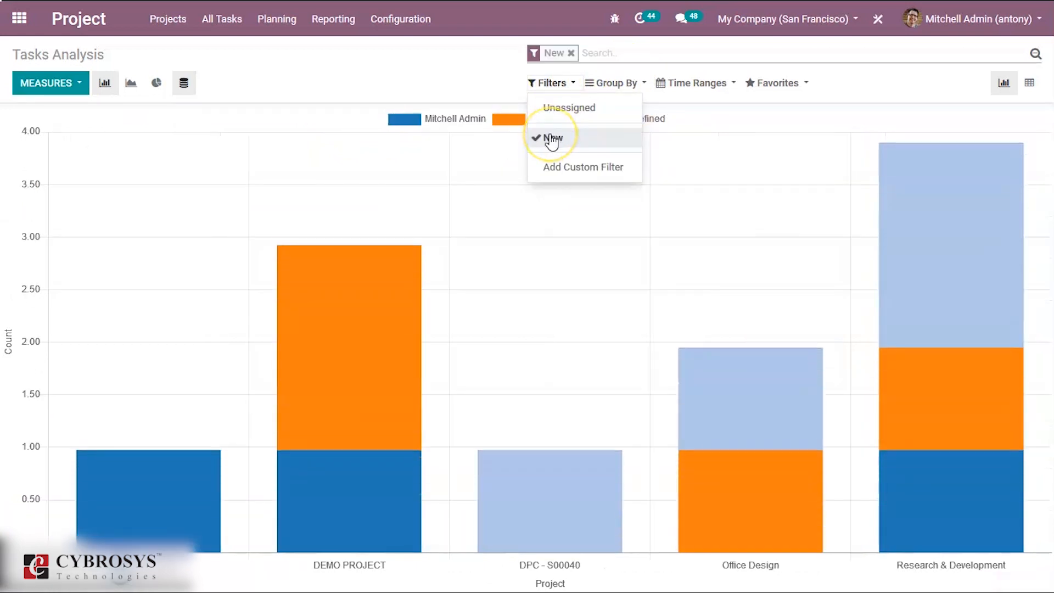
click(616, 84)
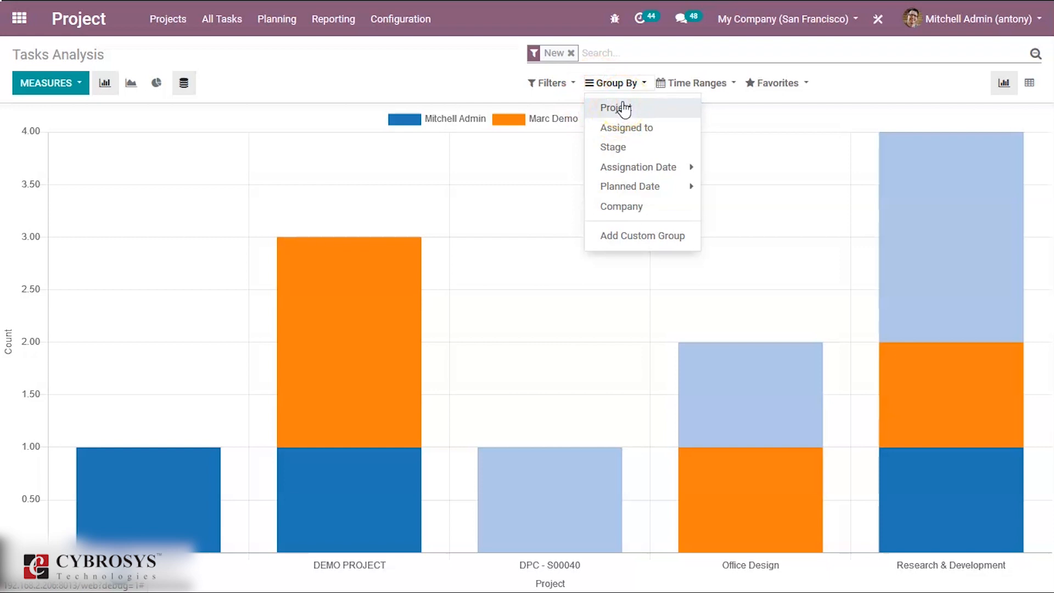
click(613, 147)
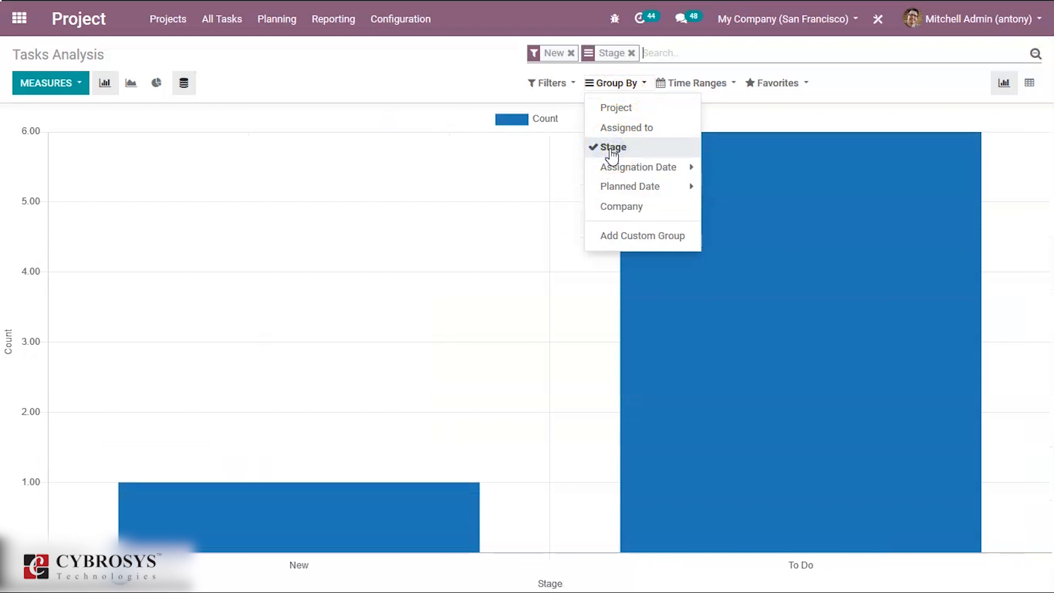
mouse_move(305, 554)
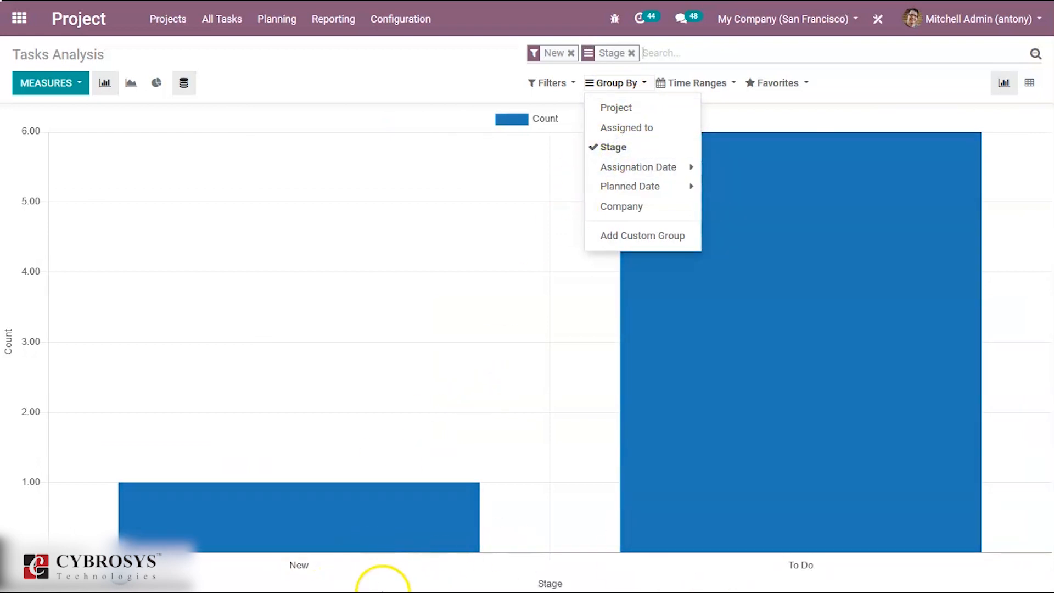
mouse_move(823, 351)
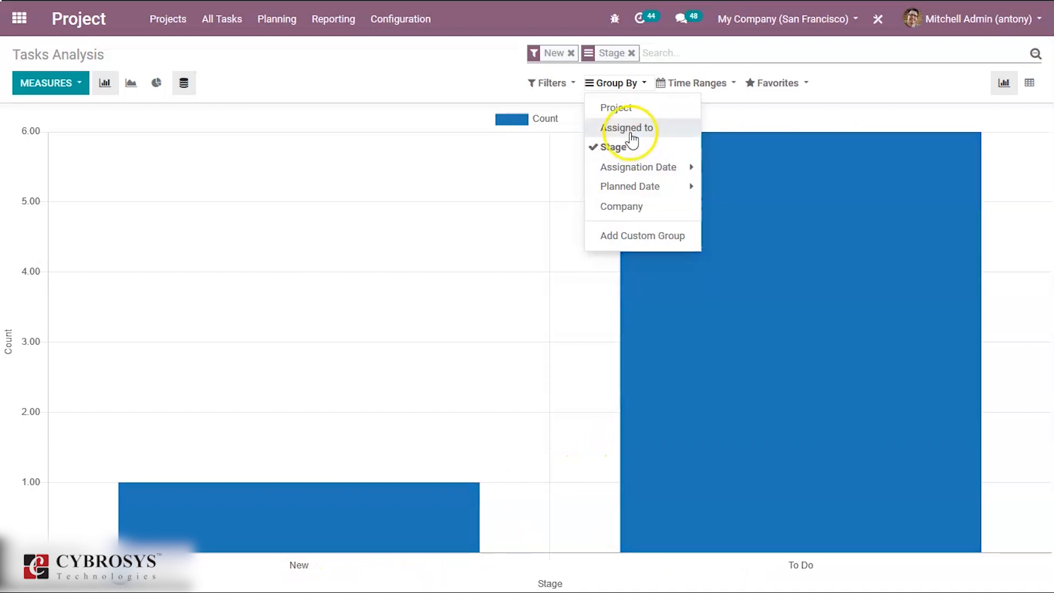
click(571, 53)
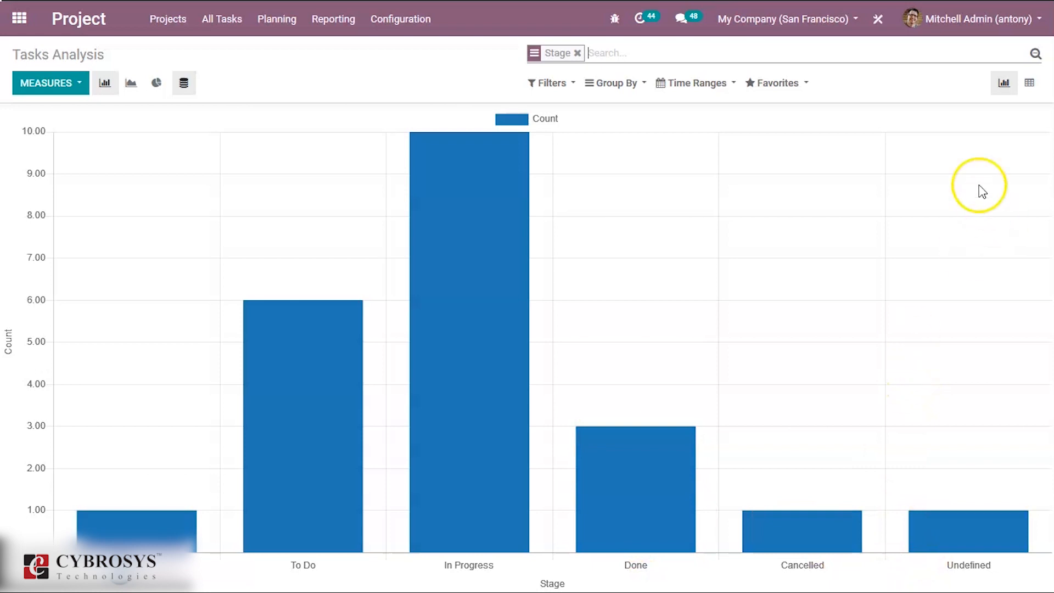
click(1025, 86)
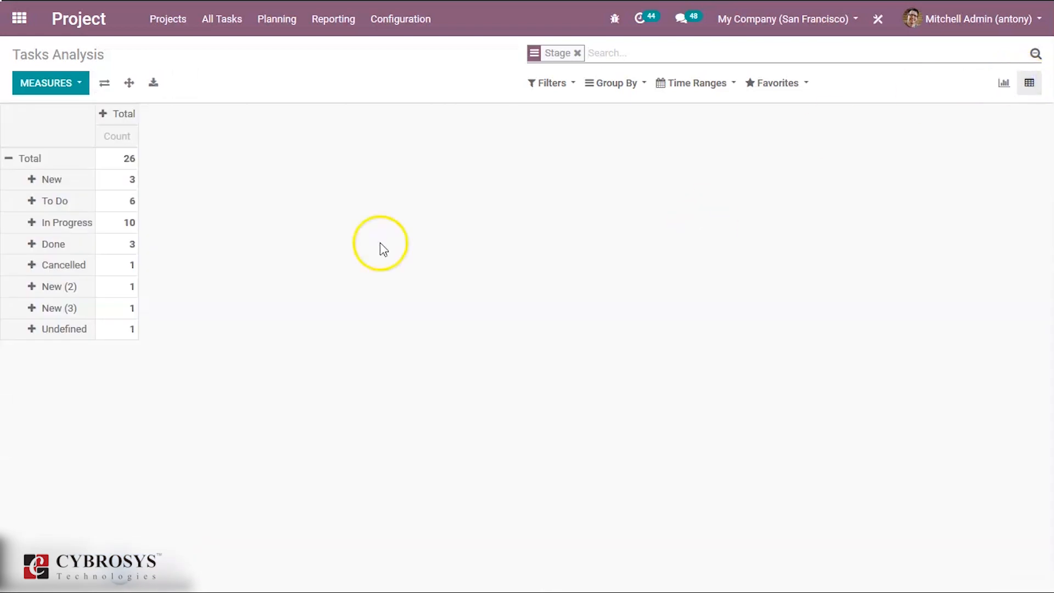
- Break the New and In Progress rows down by project, splitting Office Design by deadline
click(33, 180)
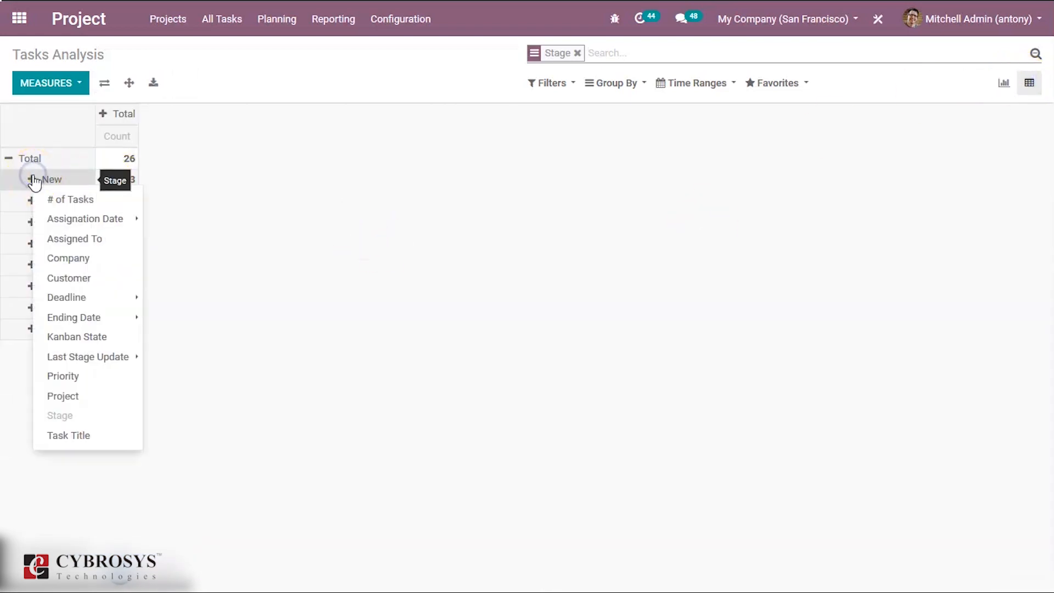
click(66, 398)
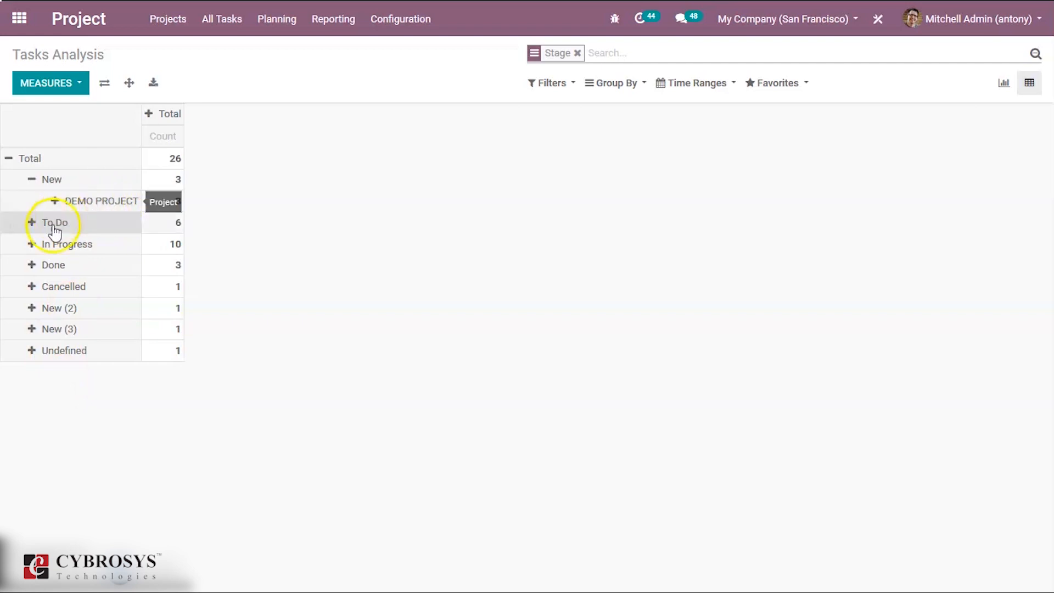
click(33, 246)
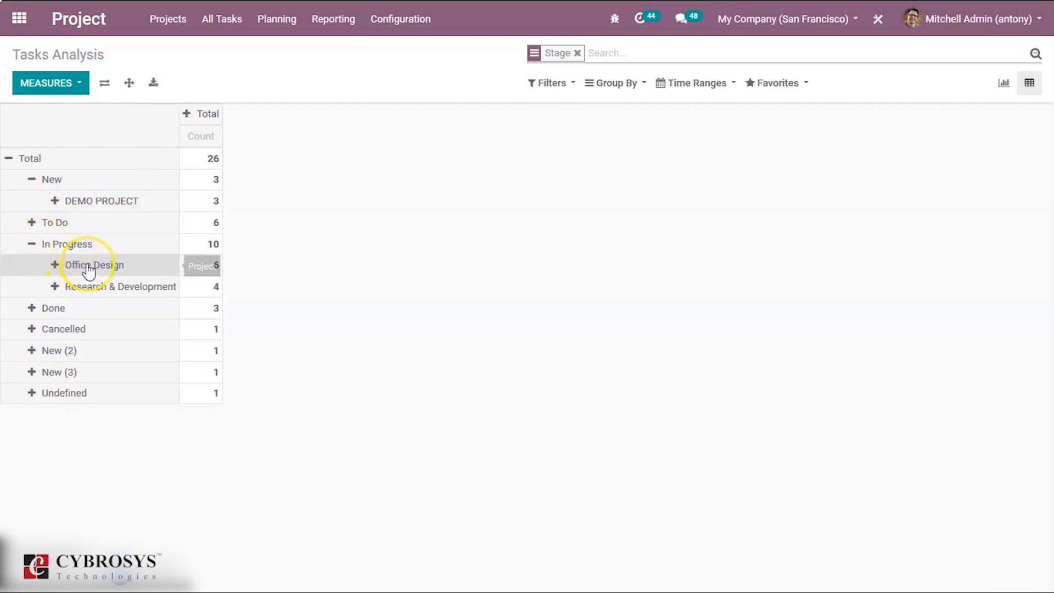
click(86, 285)
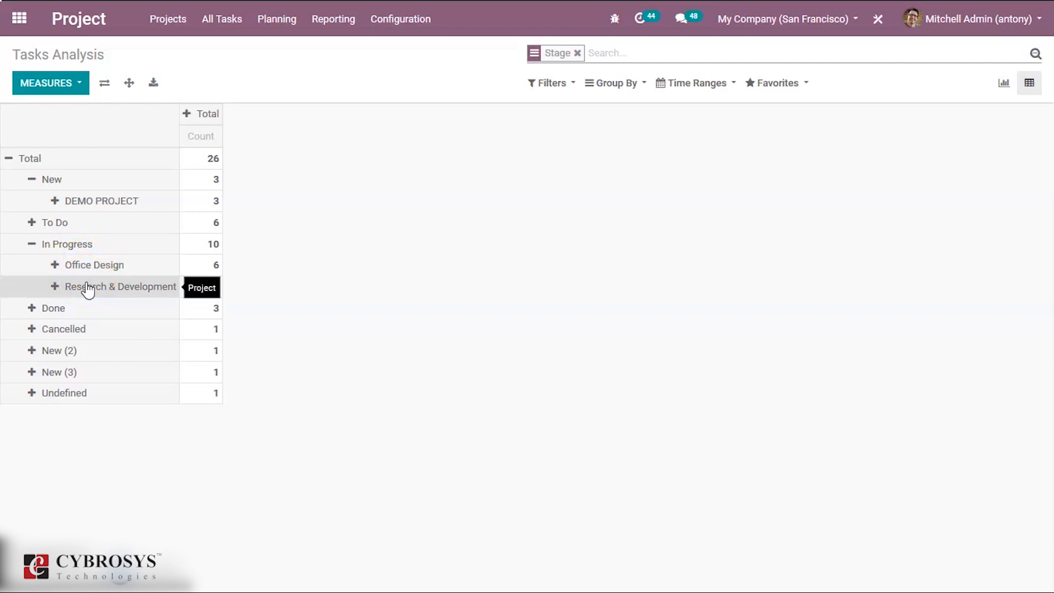
click(78, 252)
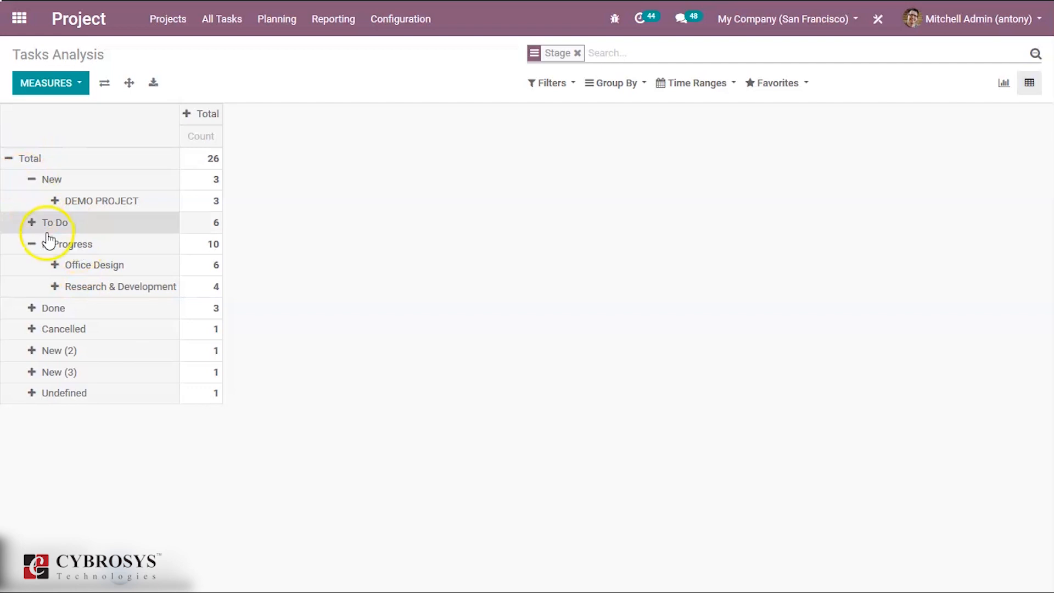
click(53, 266)
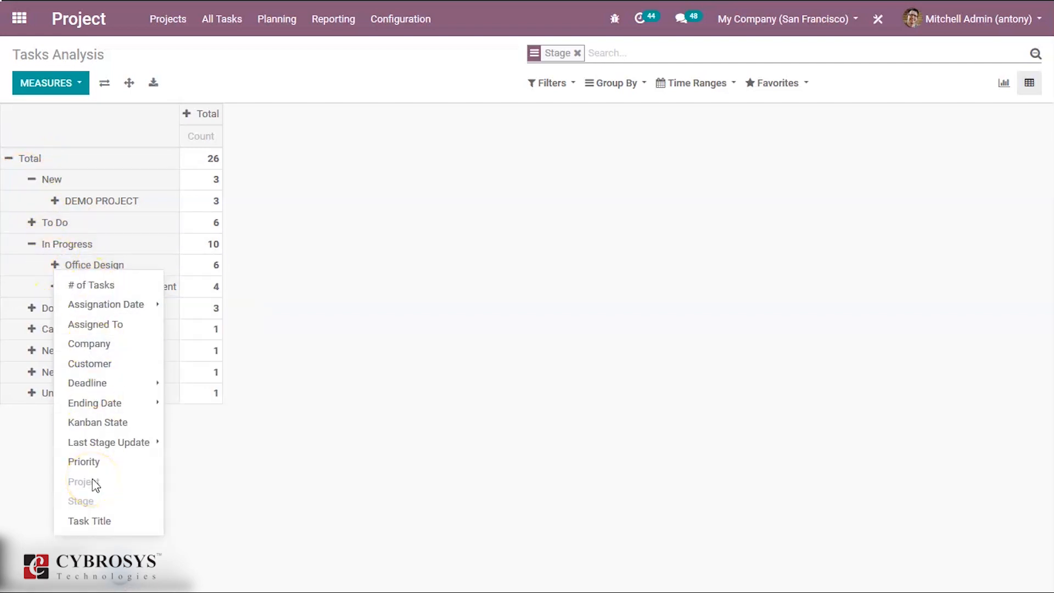
click(100, 387)
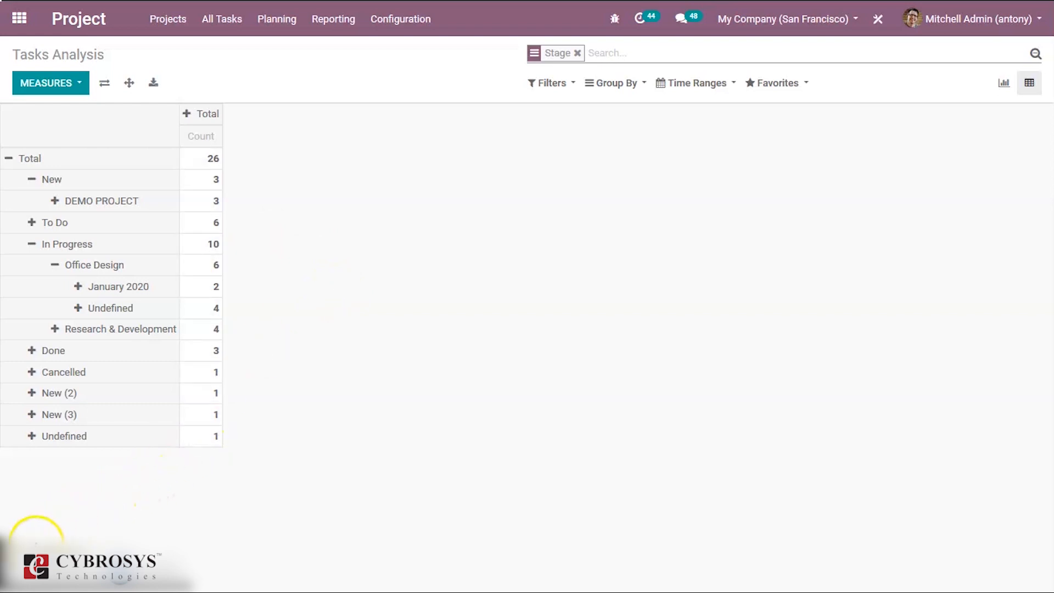
click(347, 31)
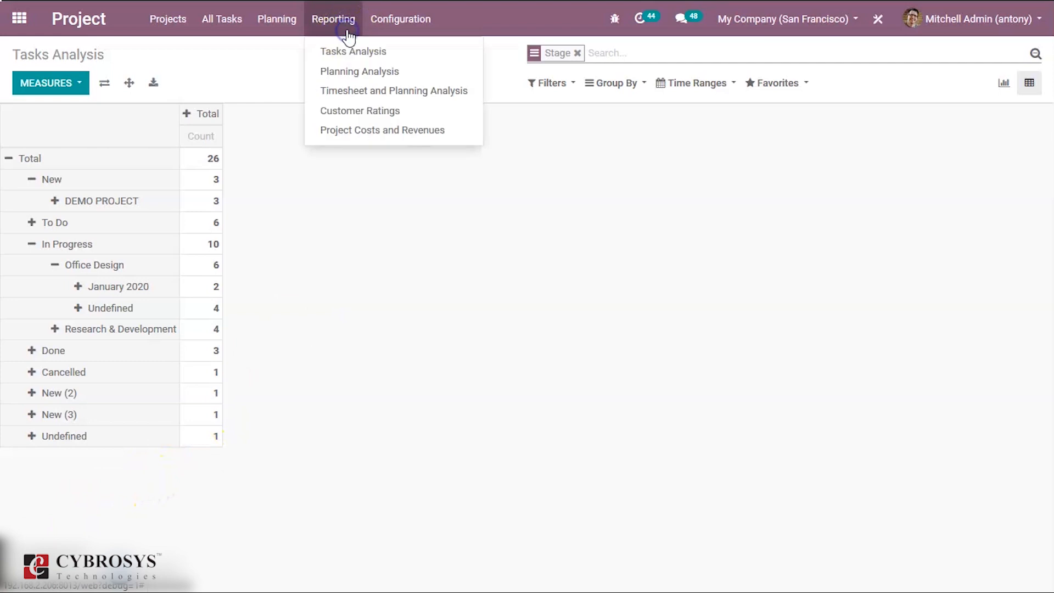
- Open Planning Analysis and add Progress beside Allocated Time (%) and Effective hours
click(344, 77)
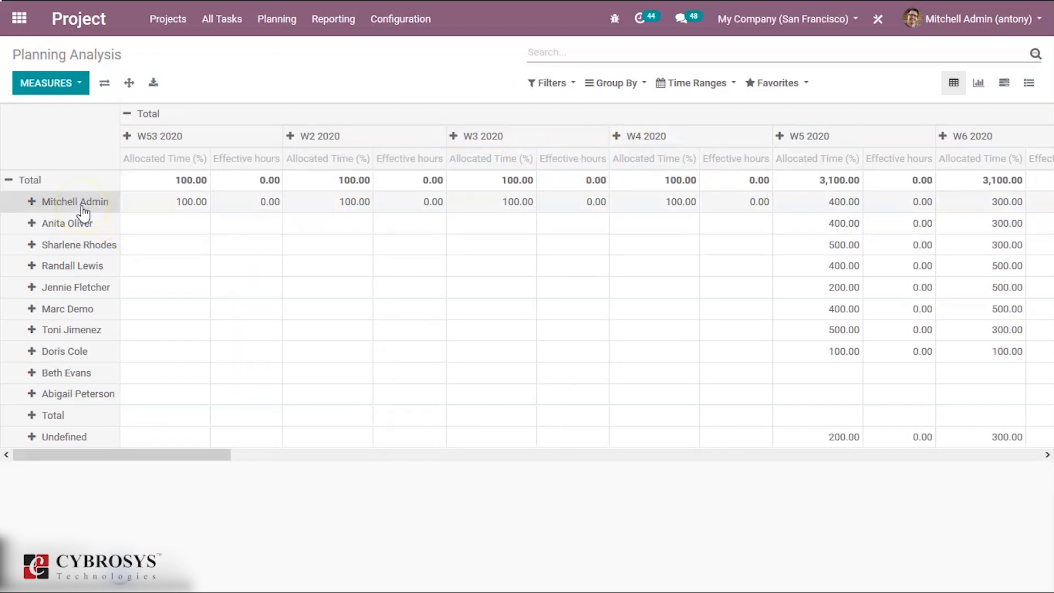
click(71, 87)
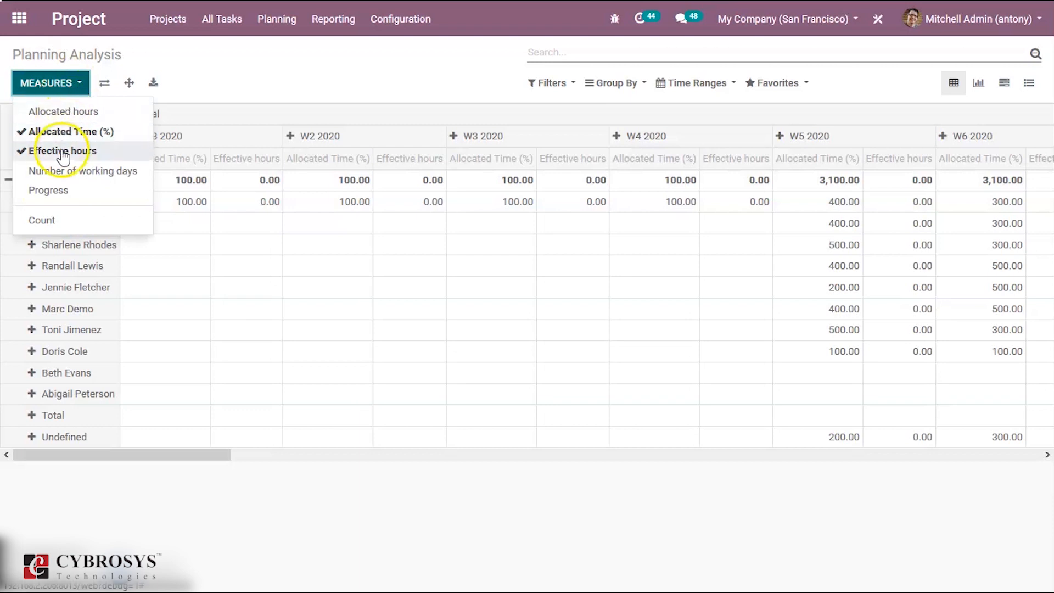
click(48, 192)
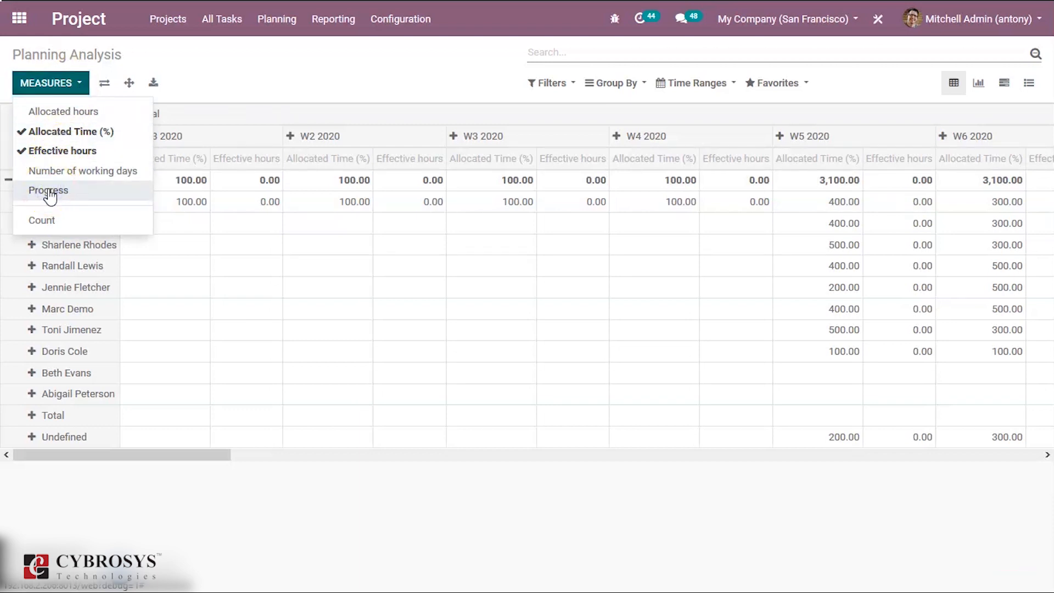
click(49, 193)
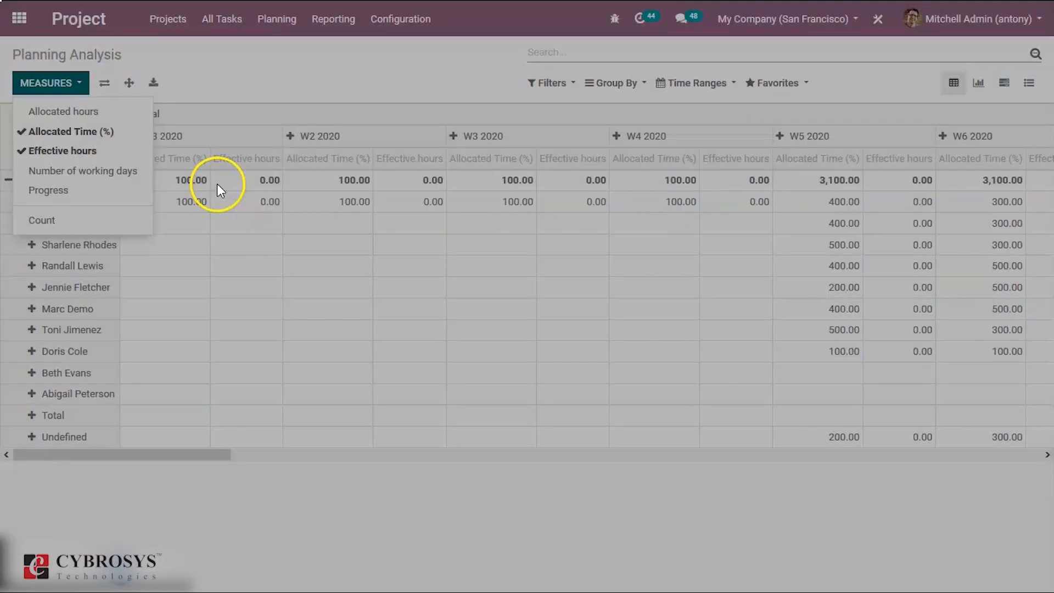
click(216, 184)
click(305, 209)
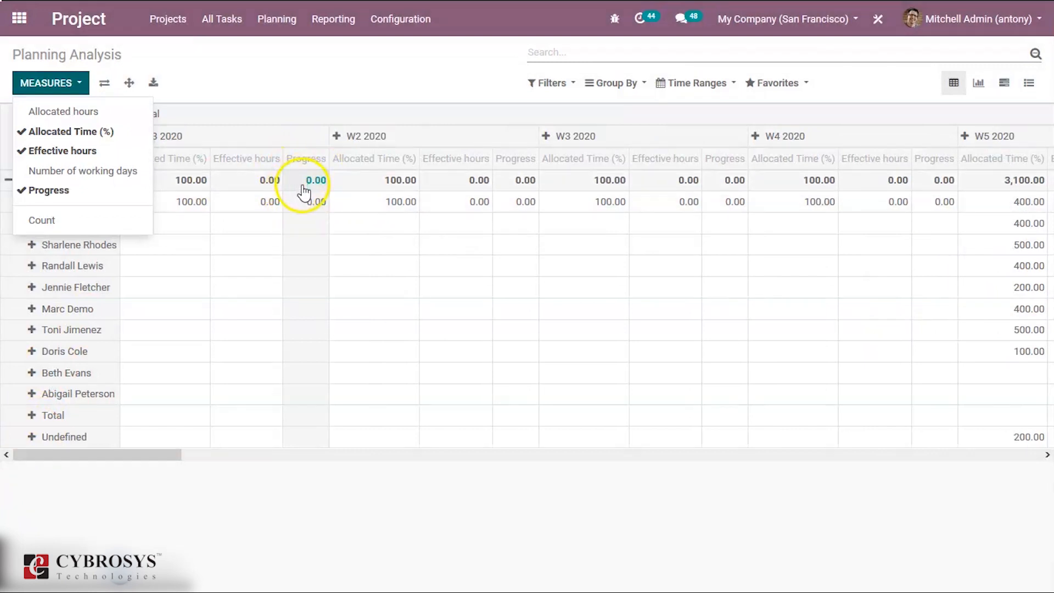
click(338, 89)
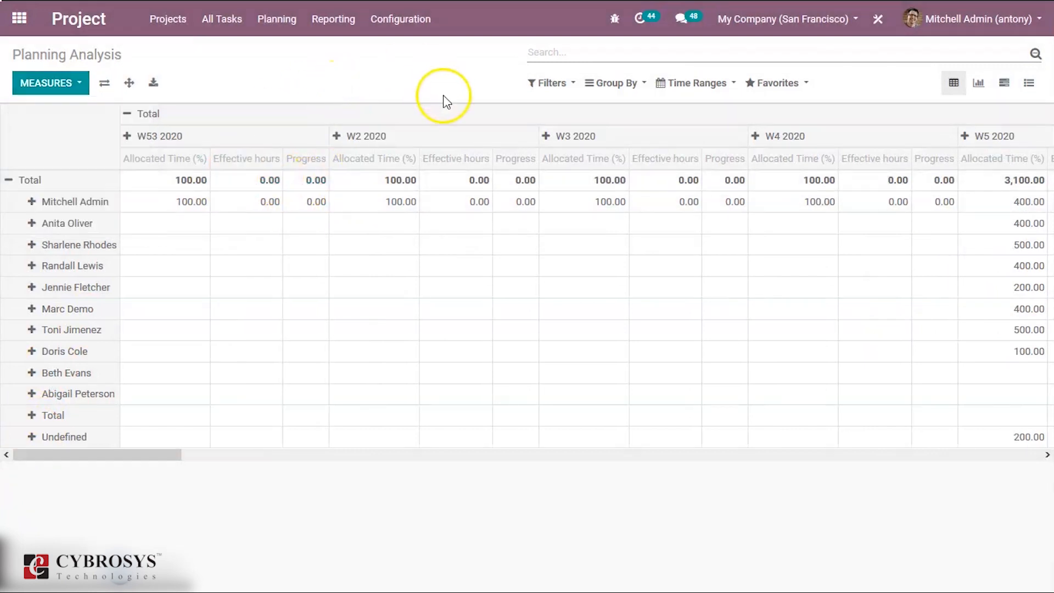
click(567, 96)
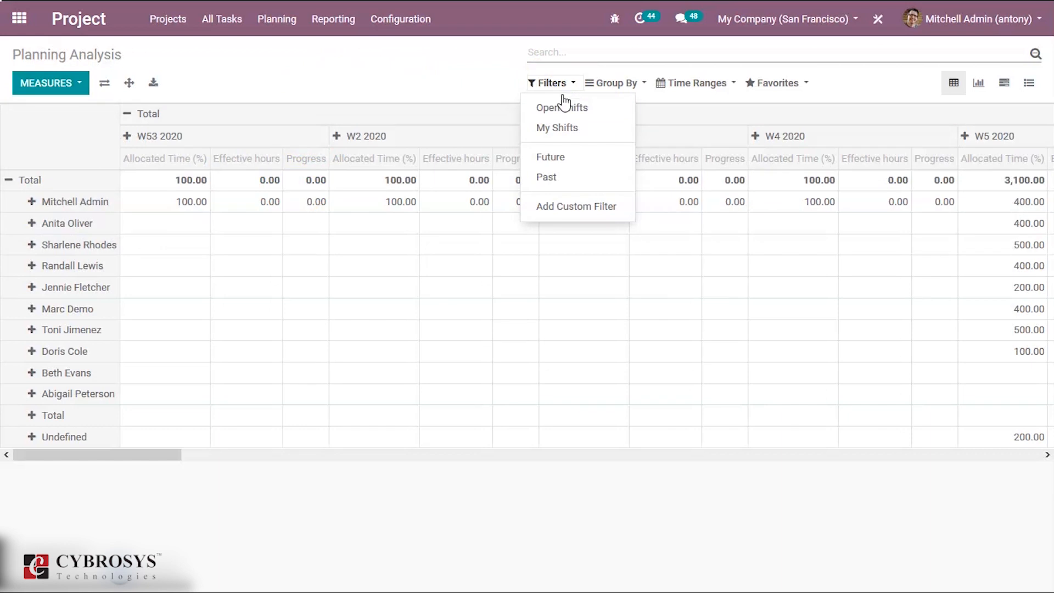
- Keep only the Future filter, after trying and removing My Shifts and Open Shifts
click(559, 129)
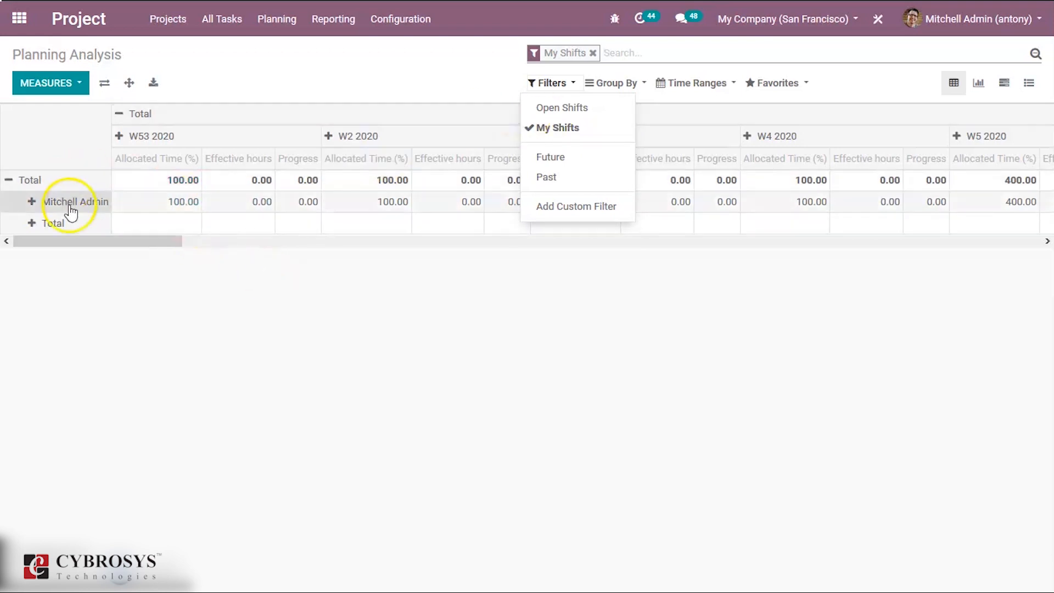
click(571, 110)
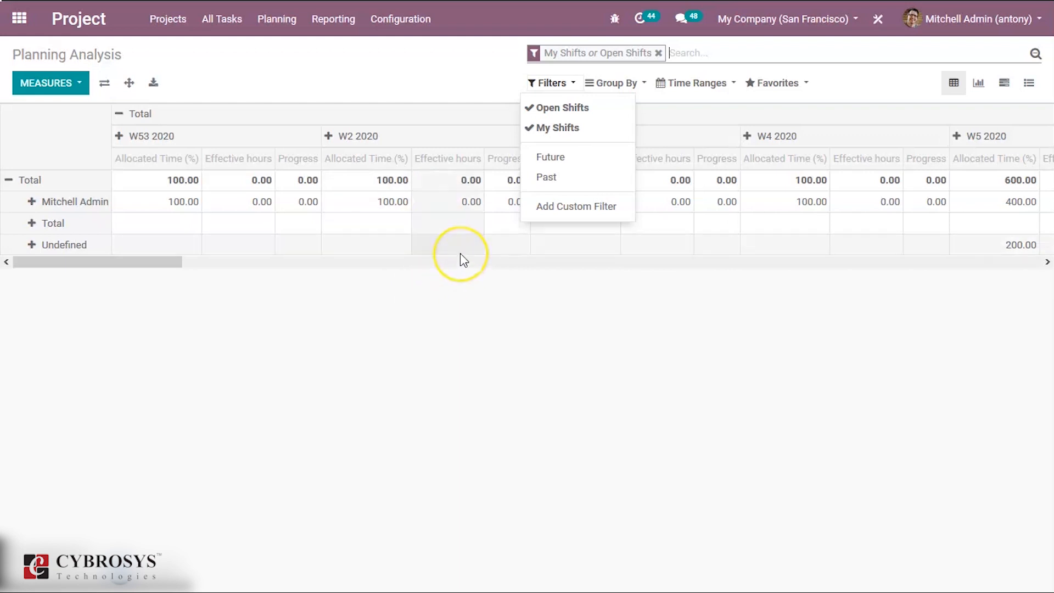
click(552, 159)
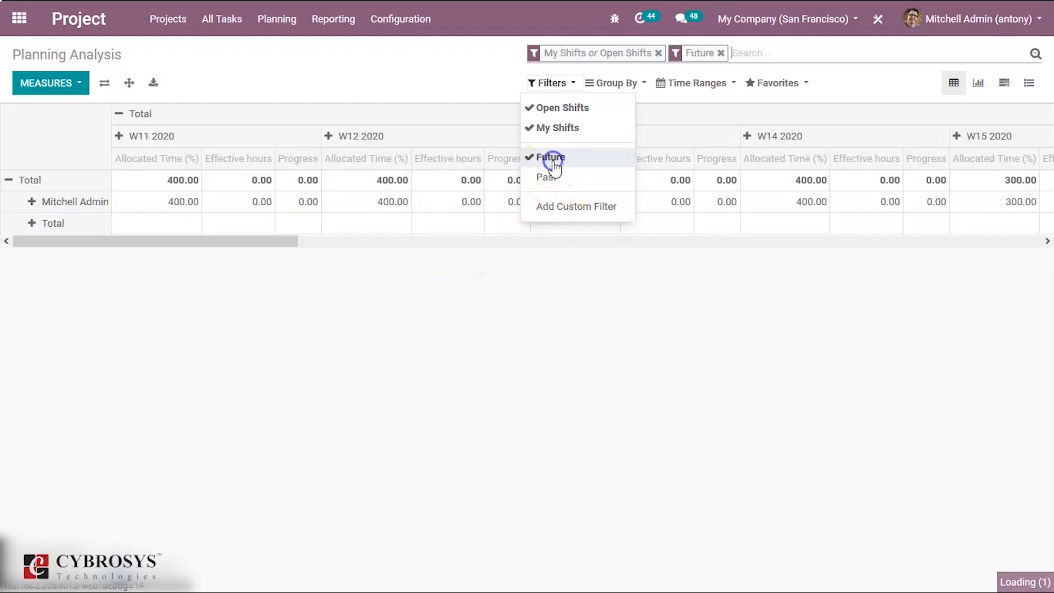
click(536, 131)
click(531, 108)
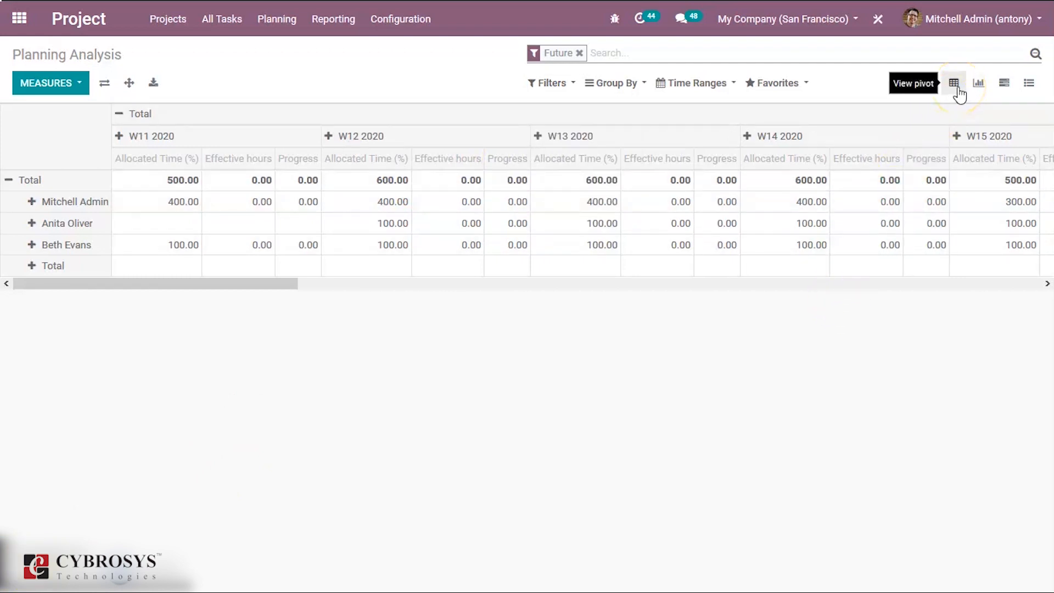
- Go through graph and Gantt views to the list, expanding Mitchell Admin's 44 shifts totalling 3082:00
click(979, 87)
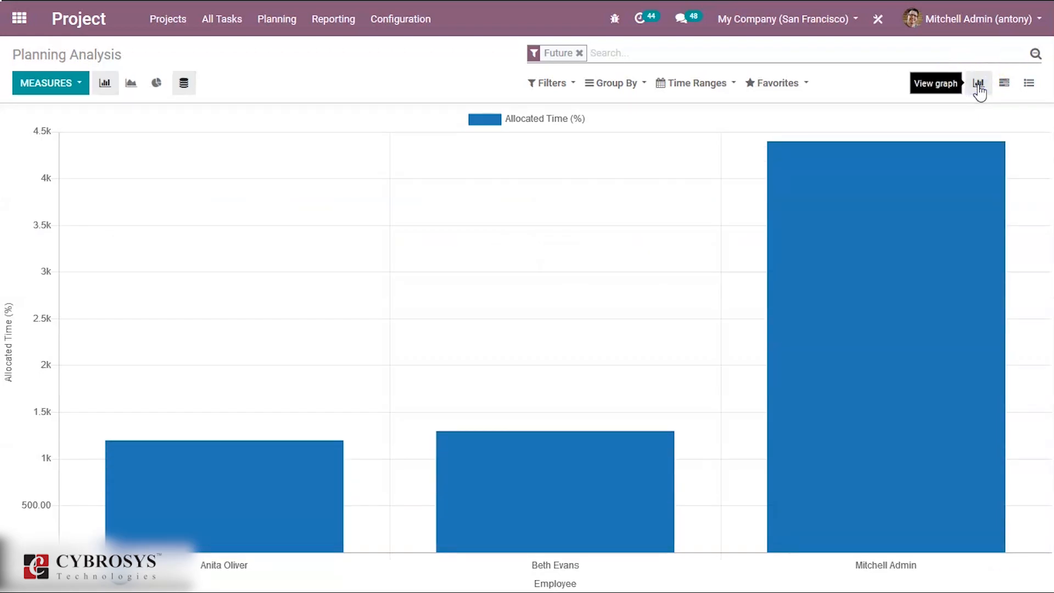
click(1004, 85)
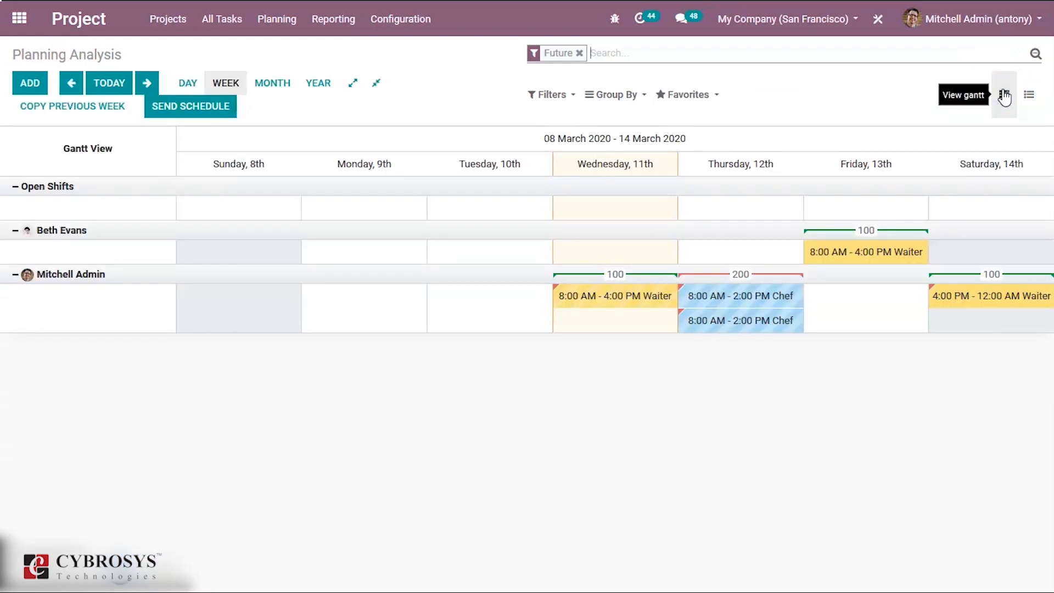
click(1029, 95)
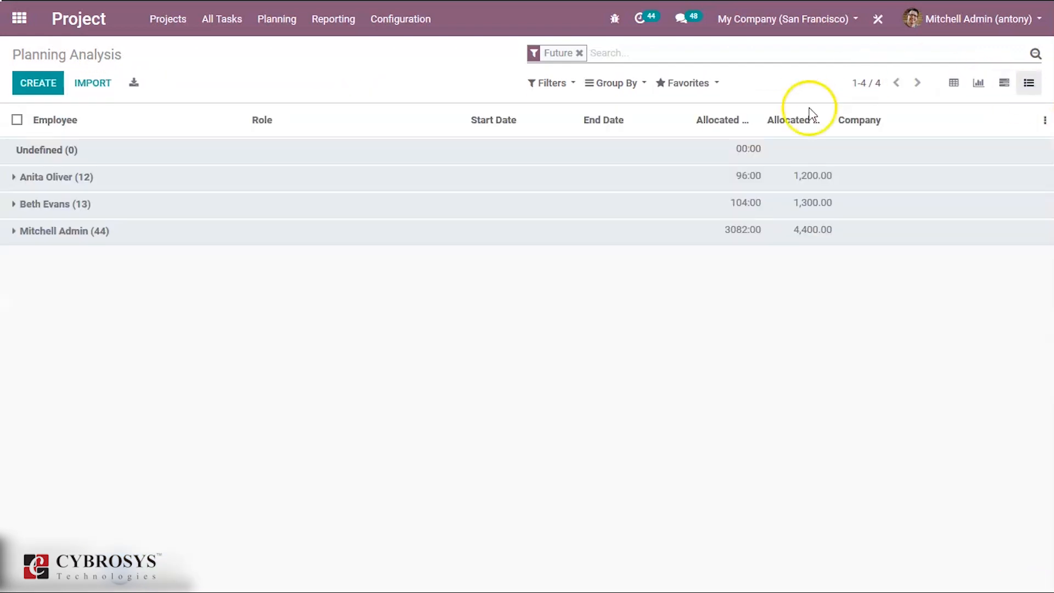
click(254, 243)
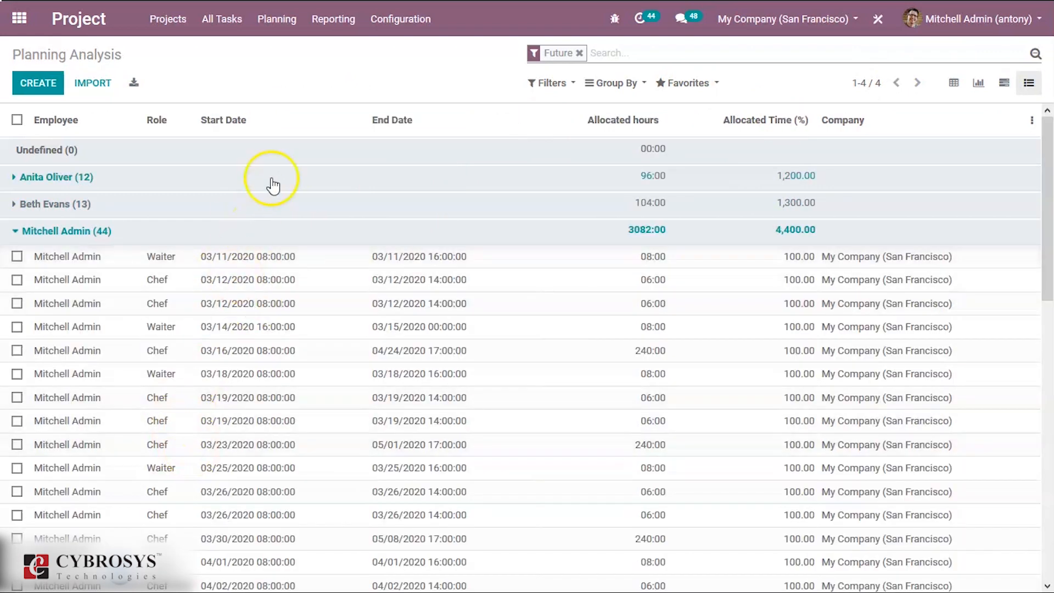
click(336, 22)
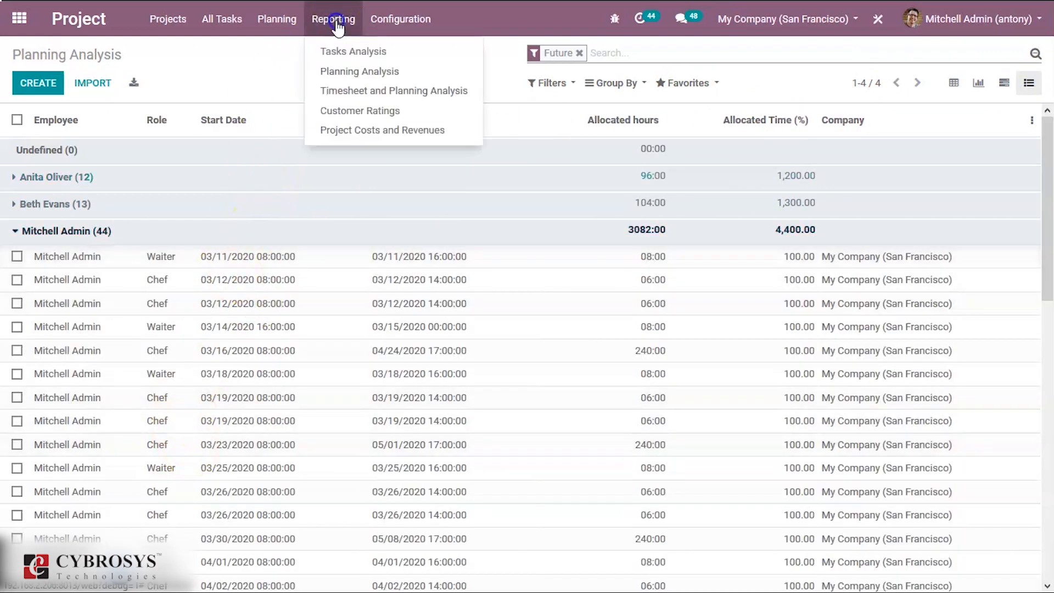
- Open Timesheet and Planning Analysis and try Employee, Task and Project groupings, then clear them
click(338, 91)
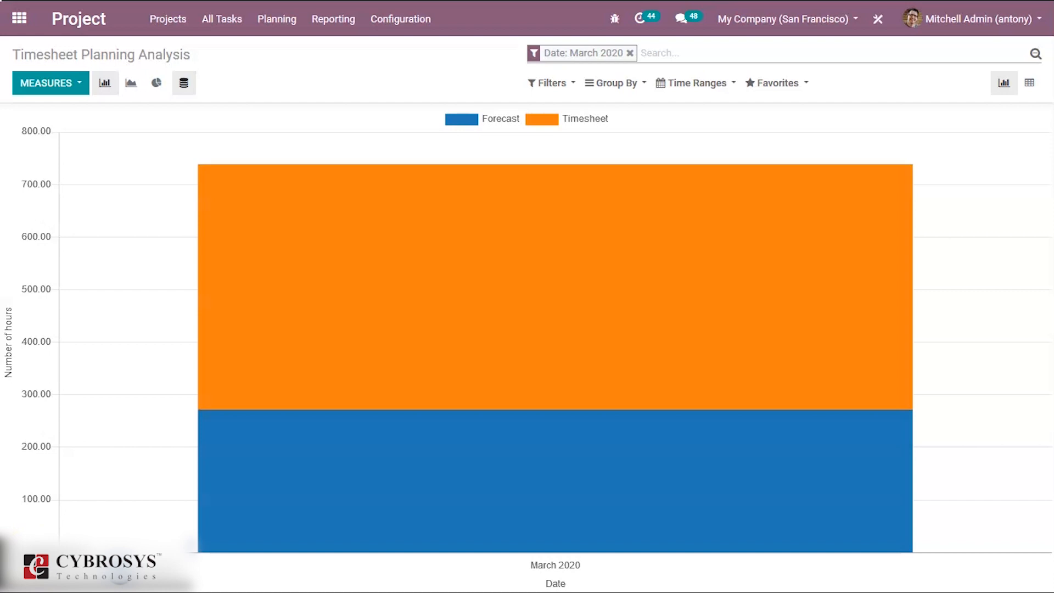
click(617, 85)
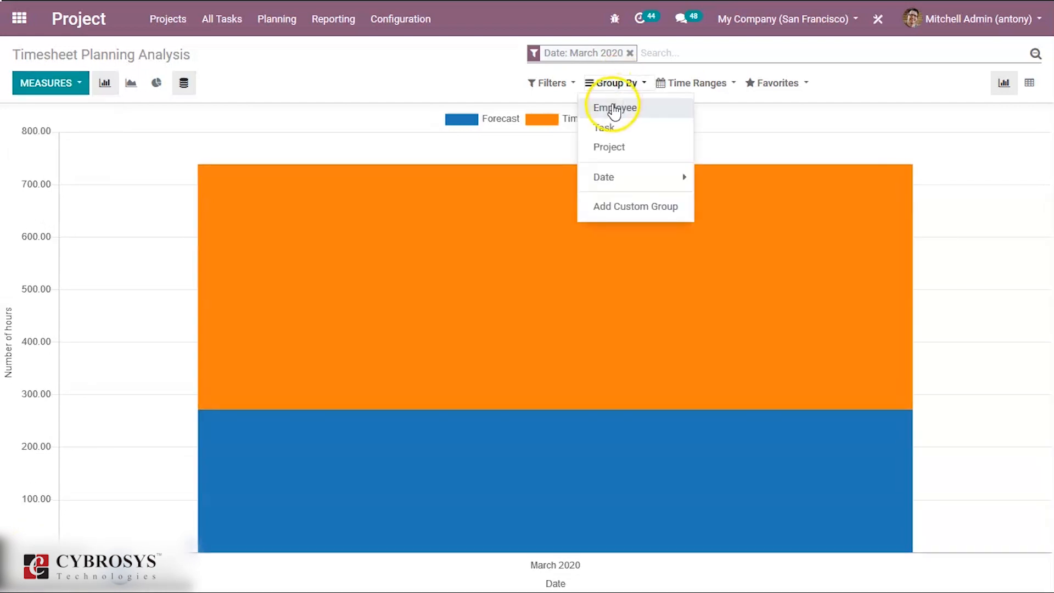
click(615, 108)
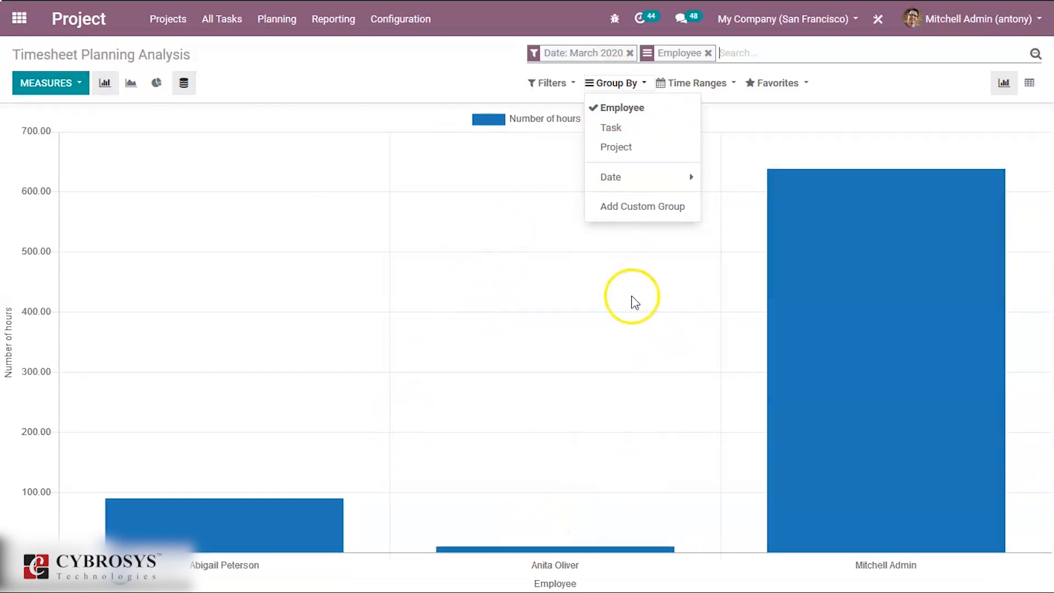
click(614, 129)
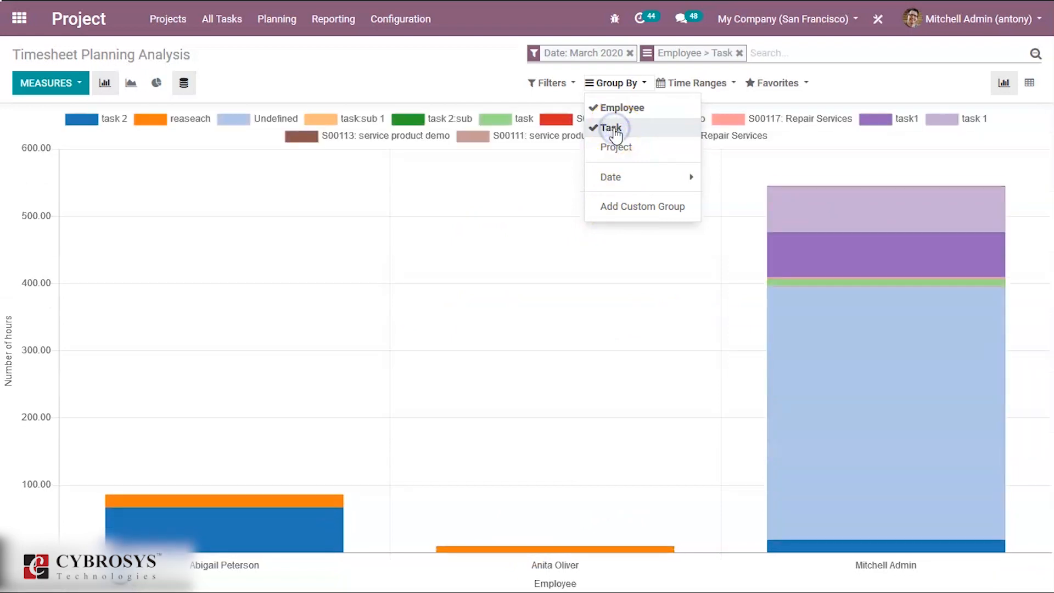
click(597, 109)
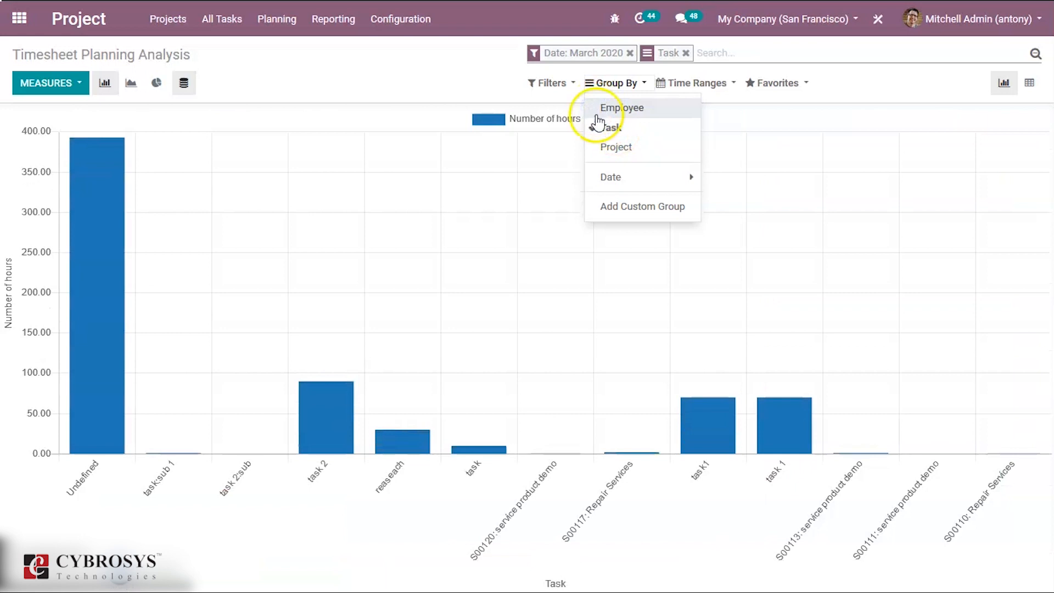
click(607, 149)
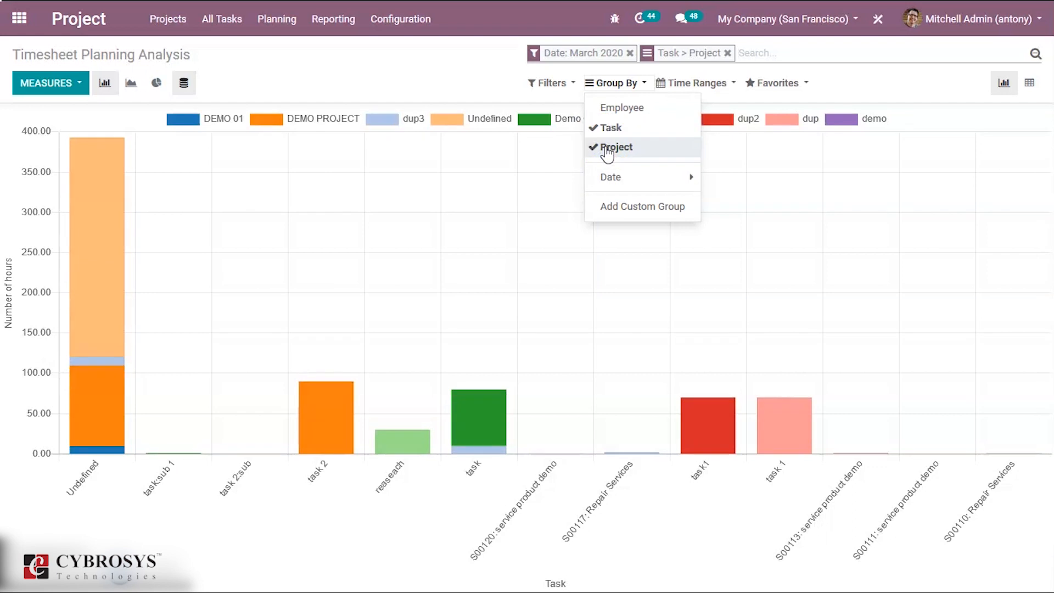
click(598, 129)
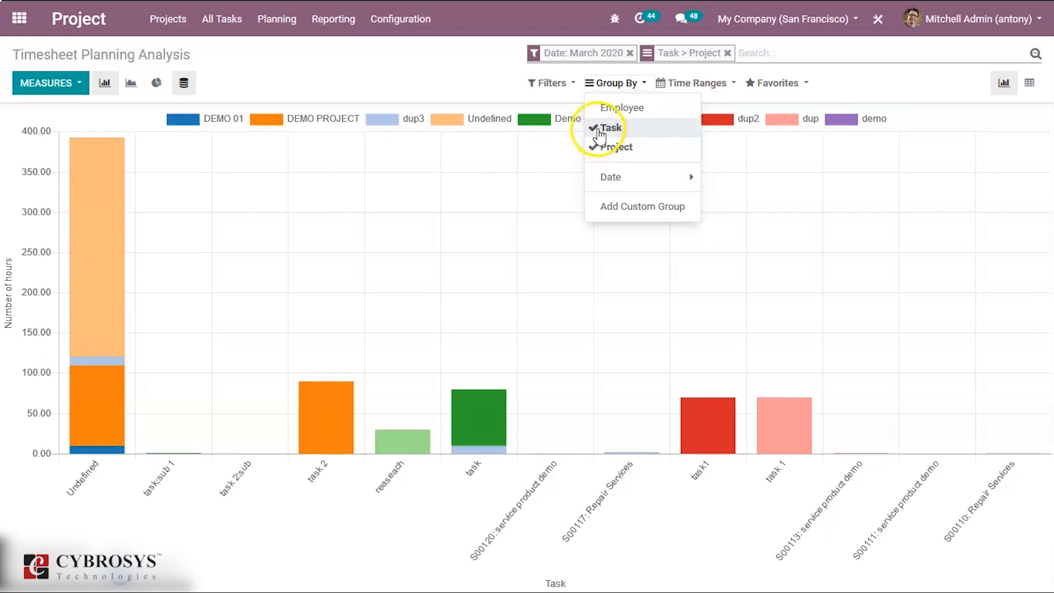
click(596, 144)
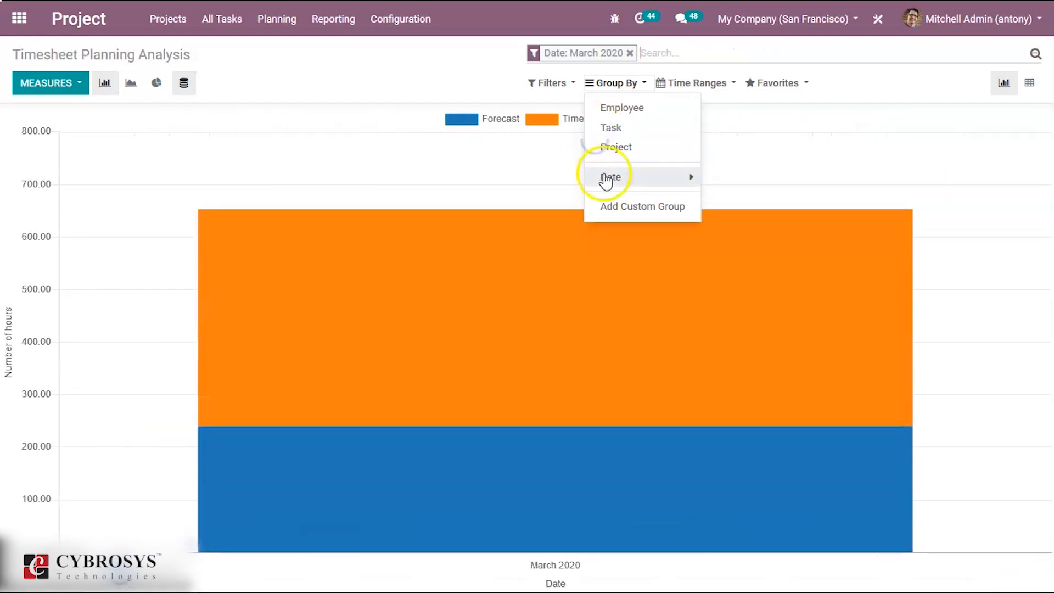
- Remove the month and year date grouping and chart March 2020 hours by Task
click(609, 176)
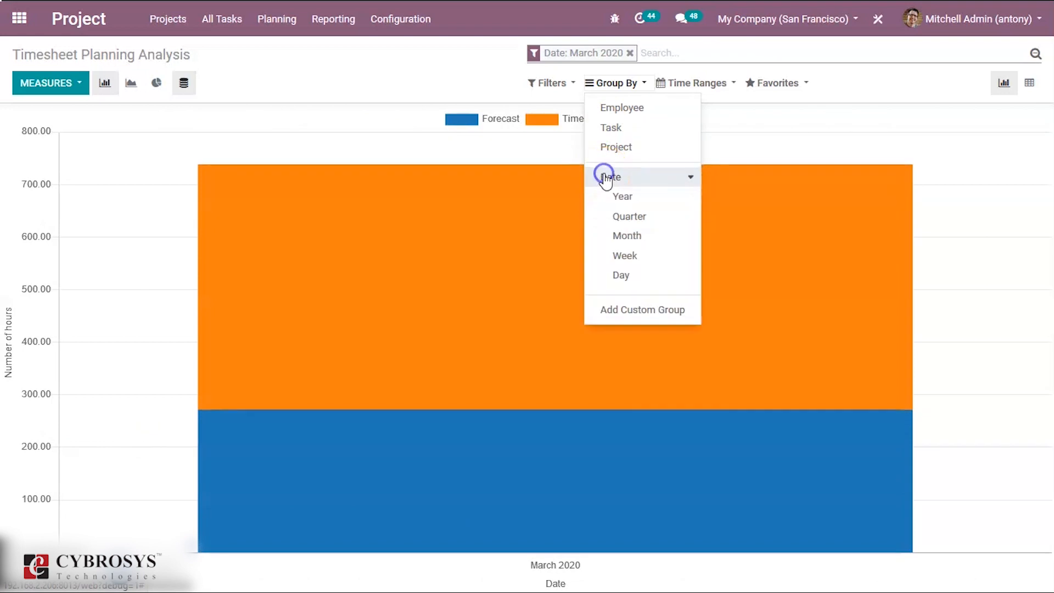
click(625, 235)
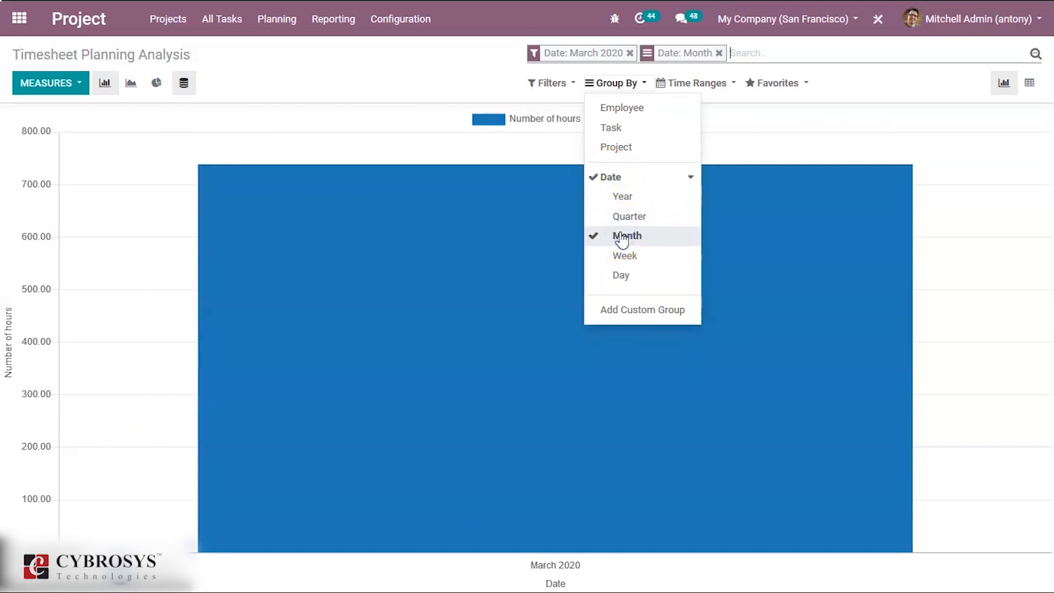
click(604, 196)
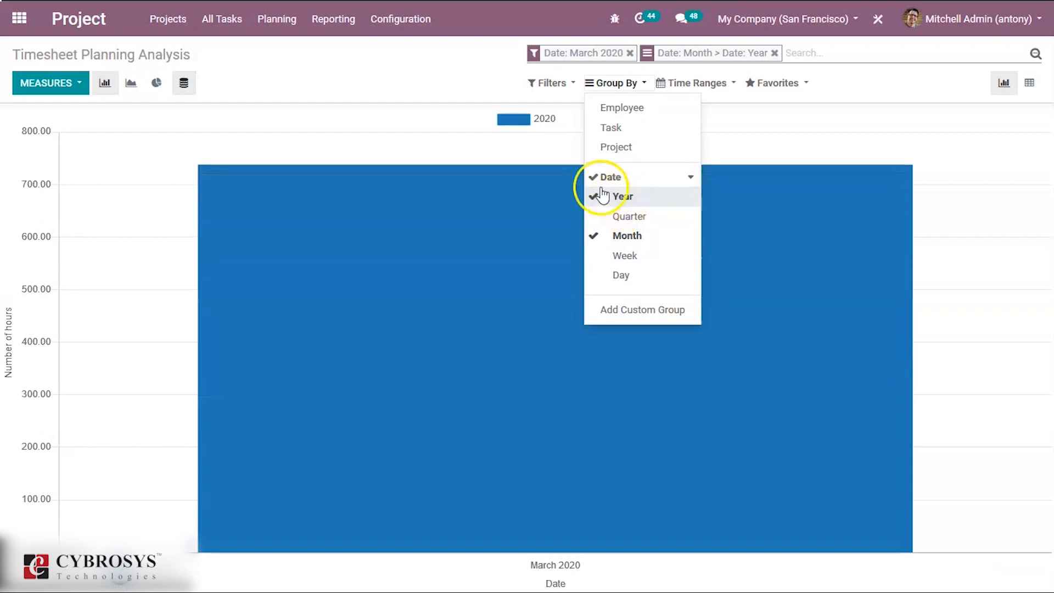
click(604, 196)
click(595, 235)
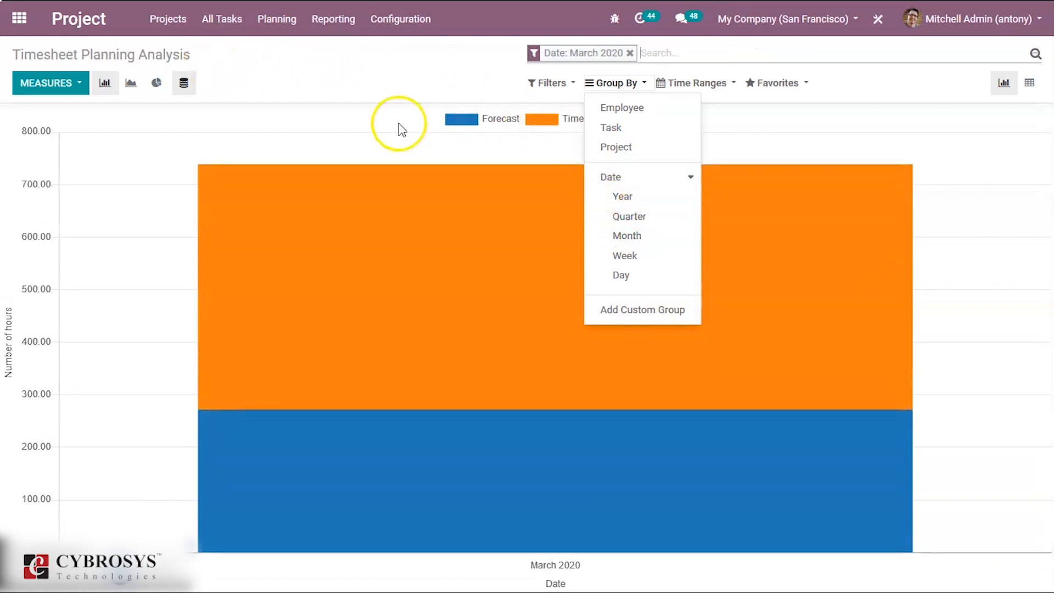
click(609, 129)
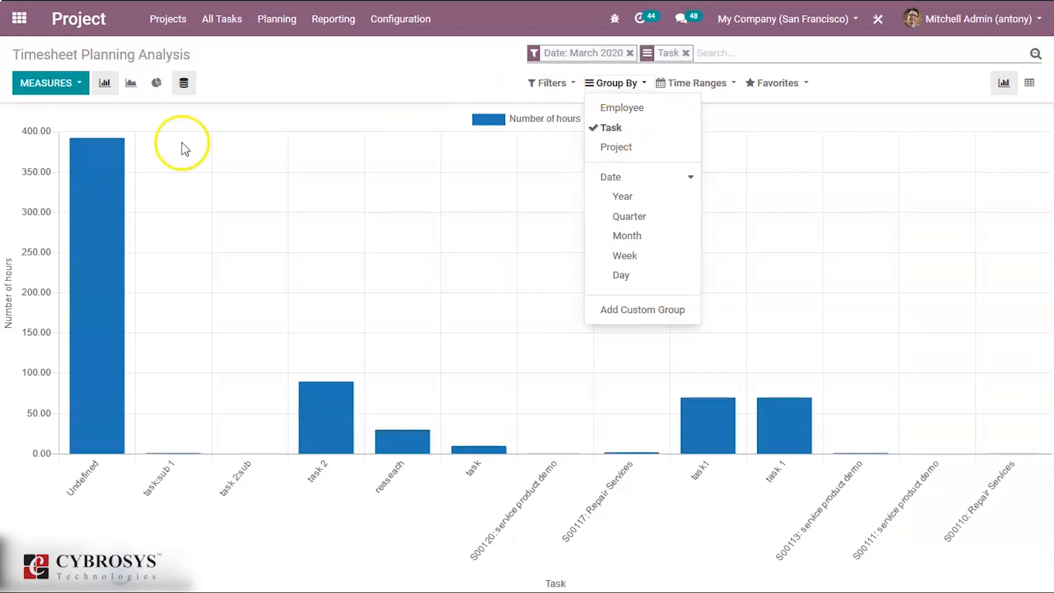
- Show per-task hours as a line chart, then a pie chart with task1 at 70 hours
click(132, 84)
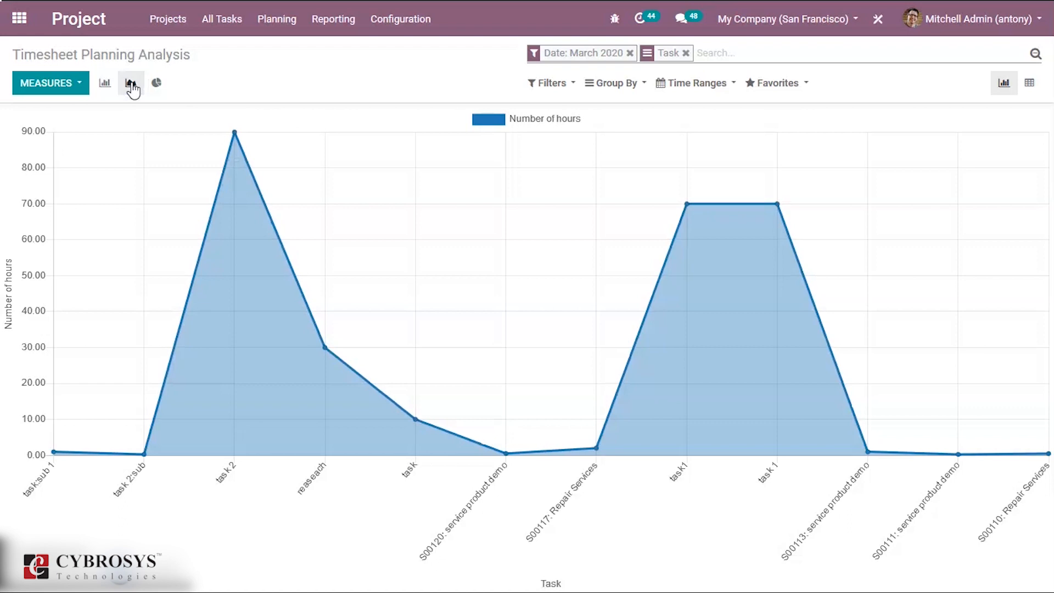
click(156, 83)
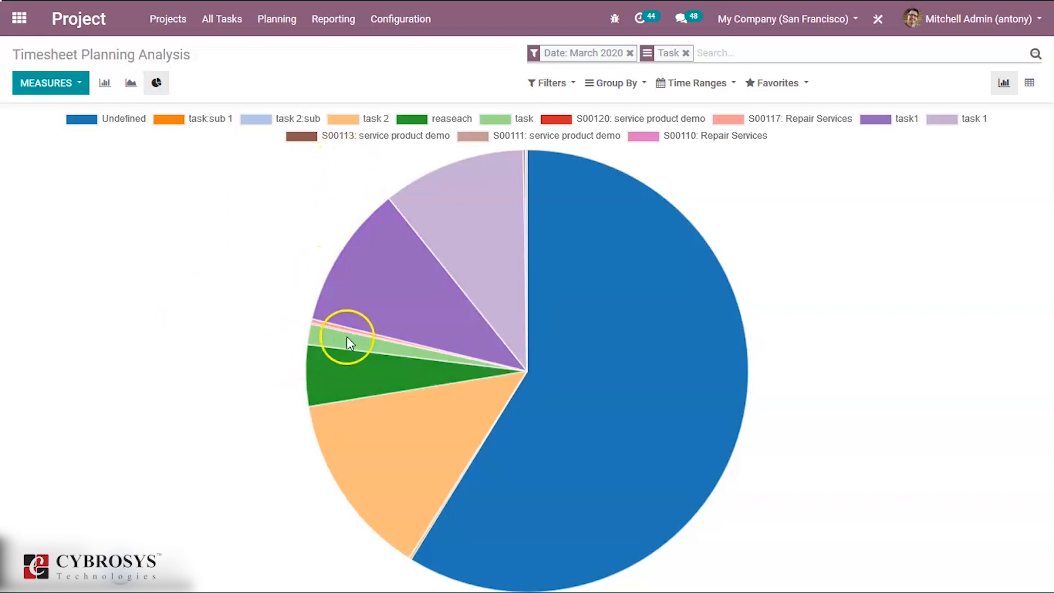
mouse_move(339, 371)
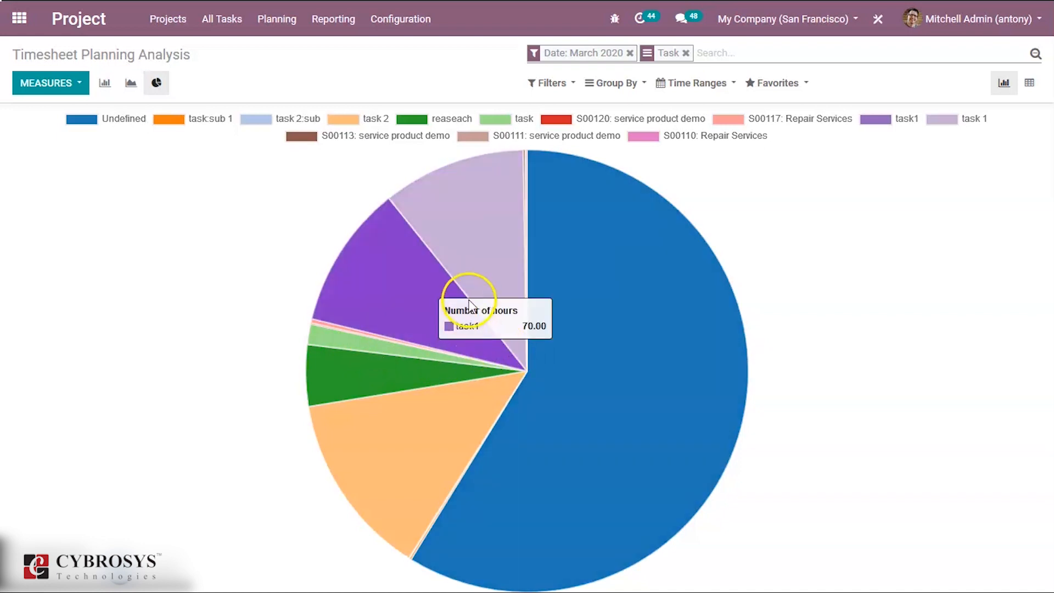
click(332, 24)
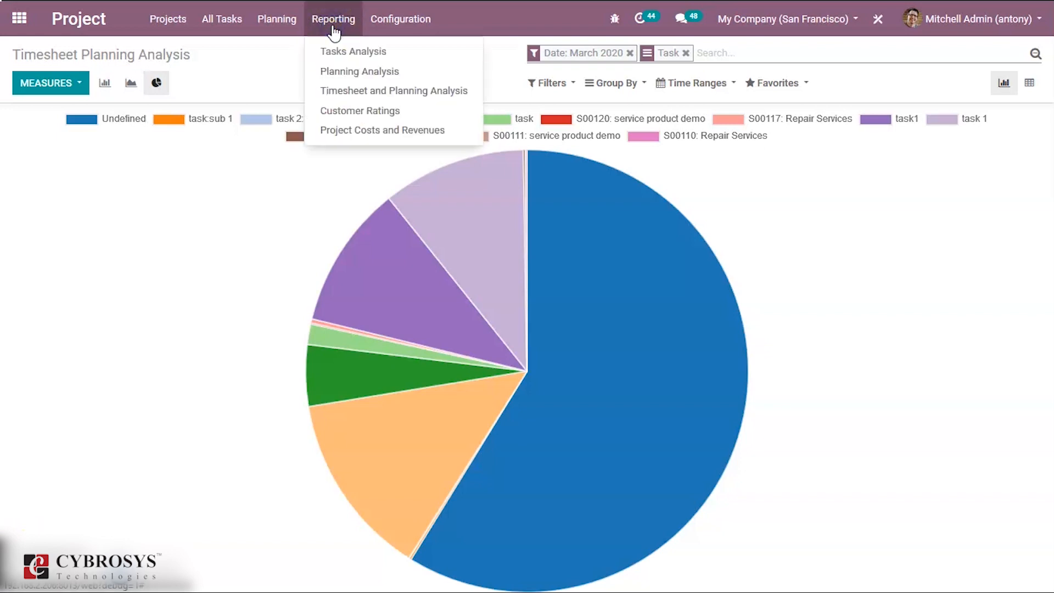
- Open Customer Ratings, edit and save the 'Modifications asked by the customer' rating, then return
click(343, 107)
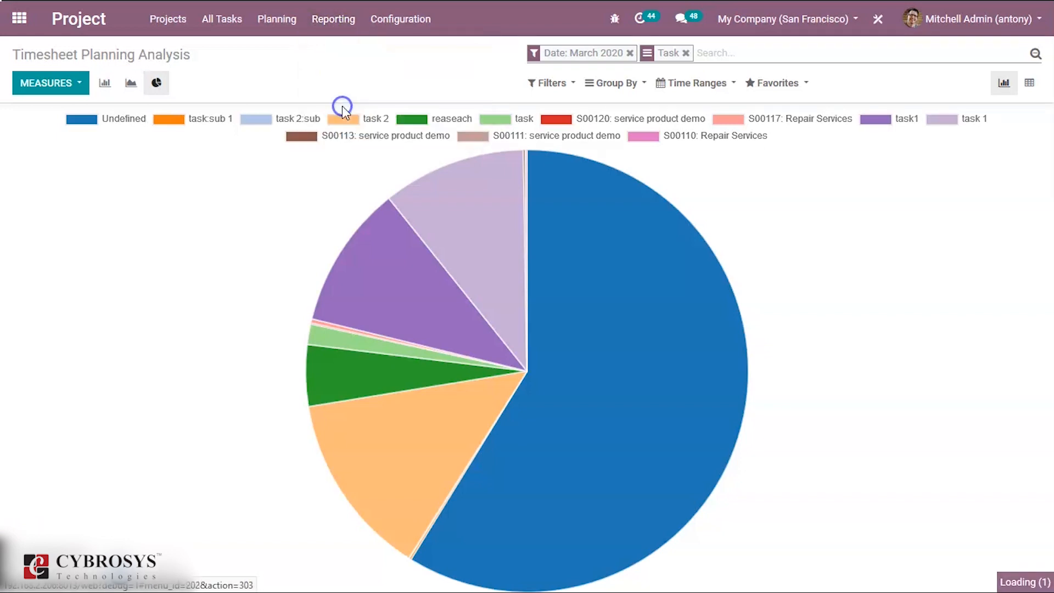
click(260, 233)
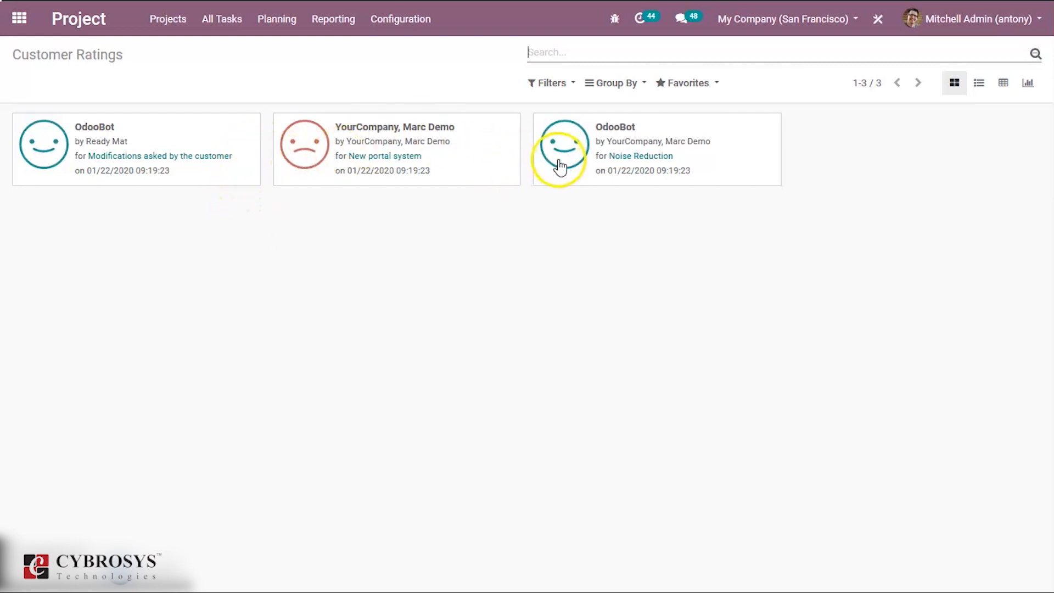
click(158, 143)
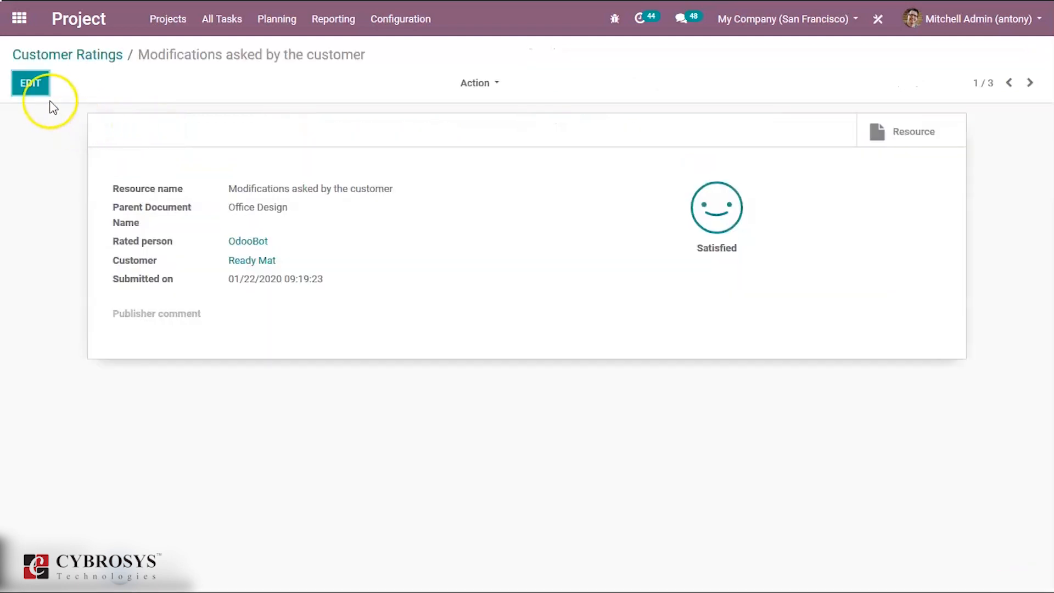
click(31, 83)
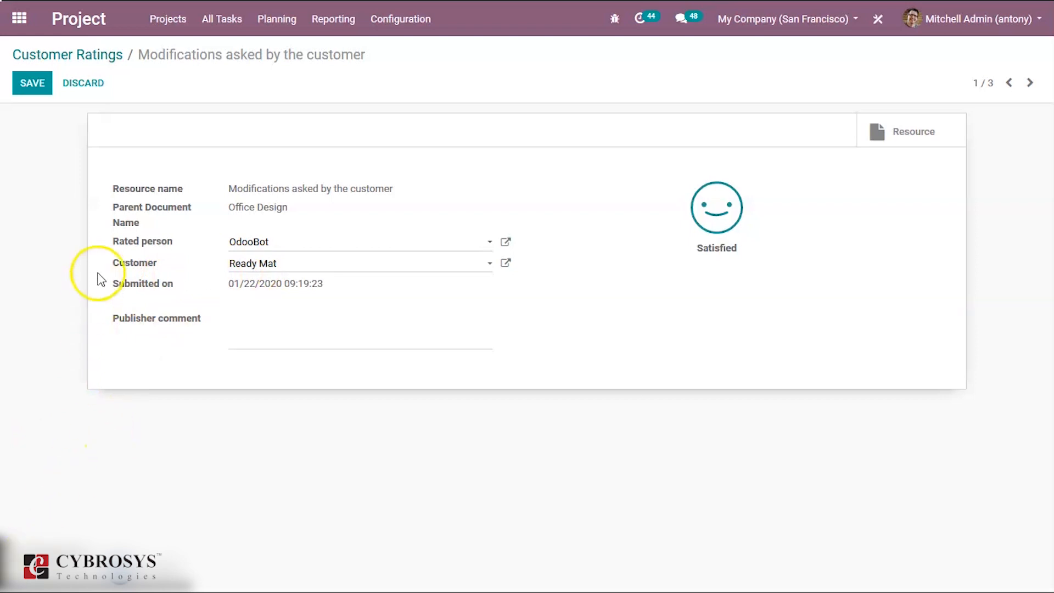
click(39, 89)
click(82, 57)
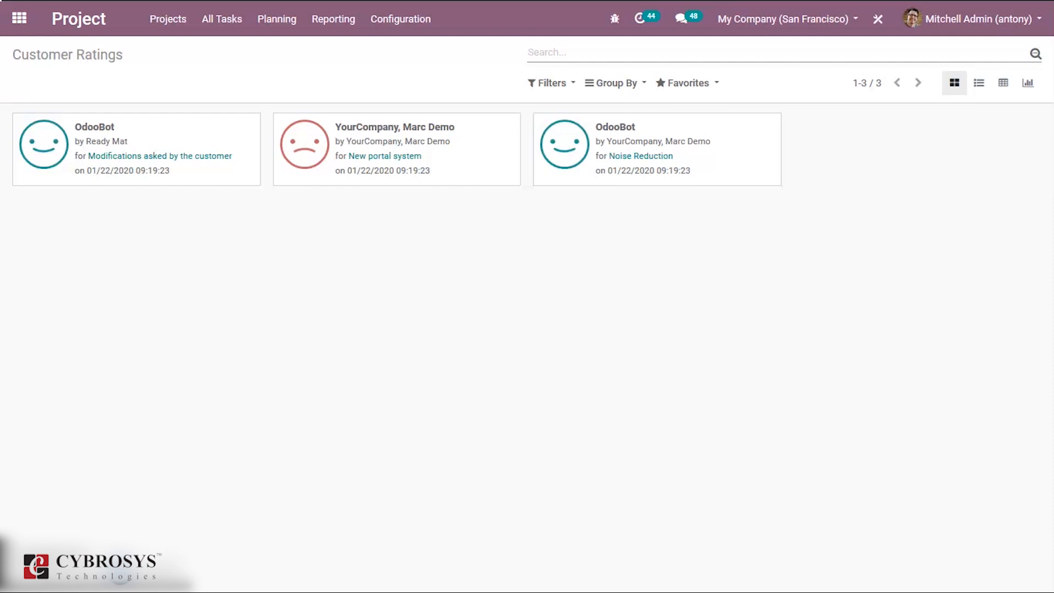
- Open Project Costs and Revenues and break the Total down by Project Currency, showing INR
click(335, 19)
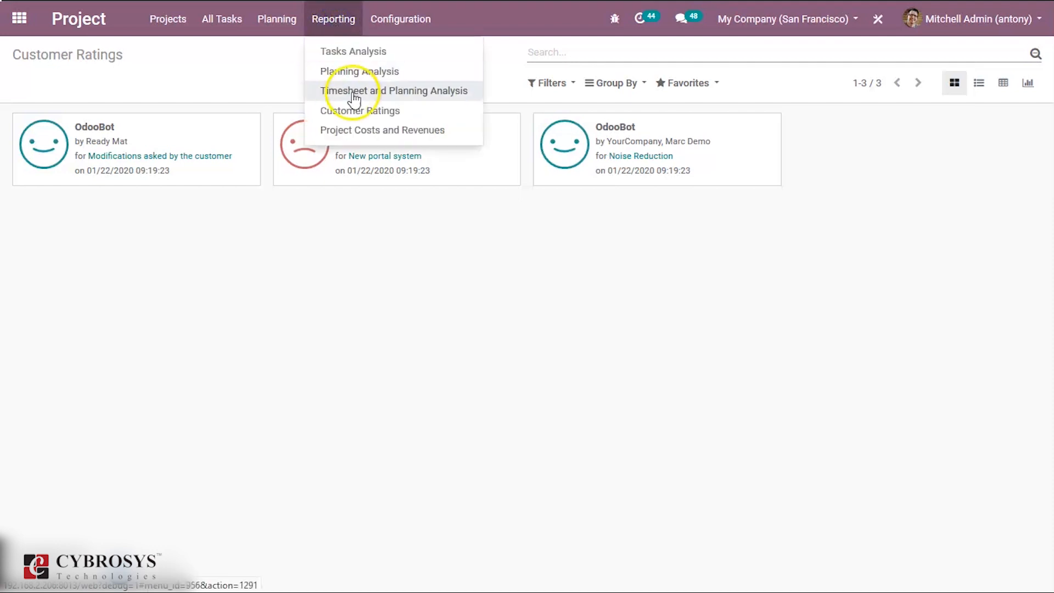
click(359, 130)
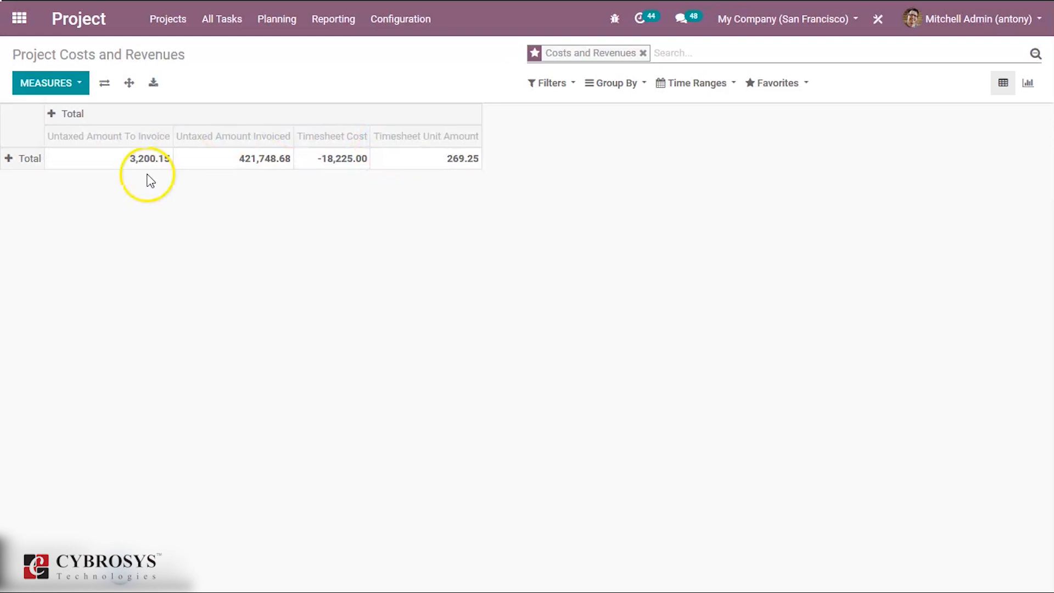
click(10, 158)
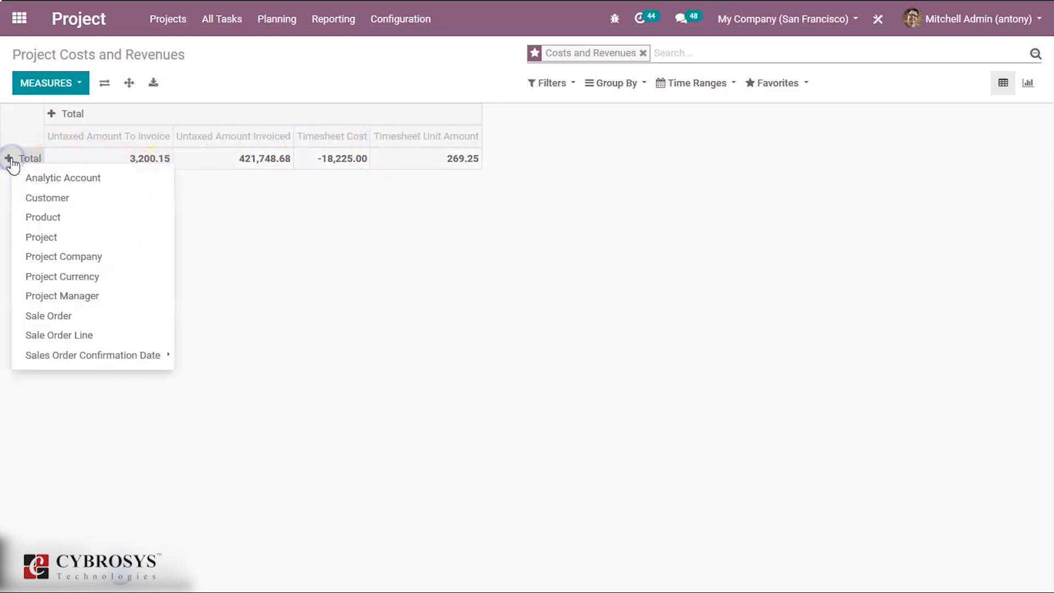
click(57, 179)
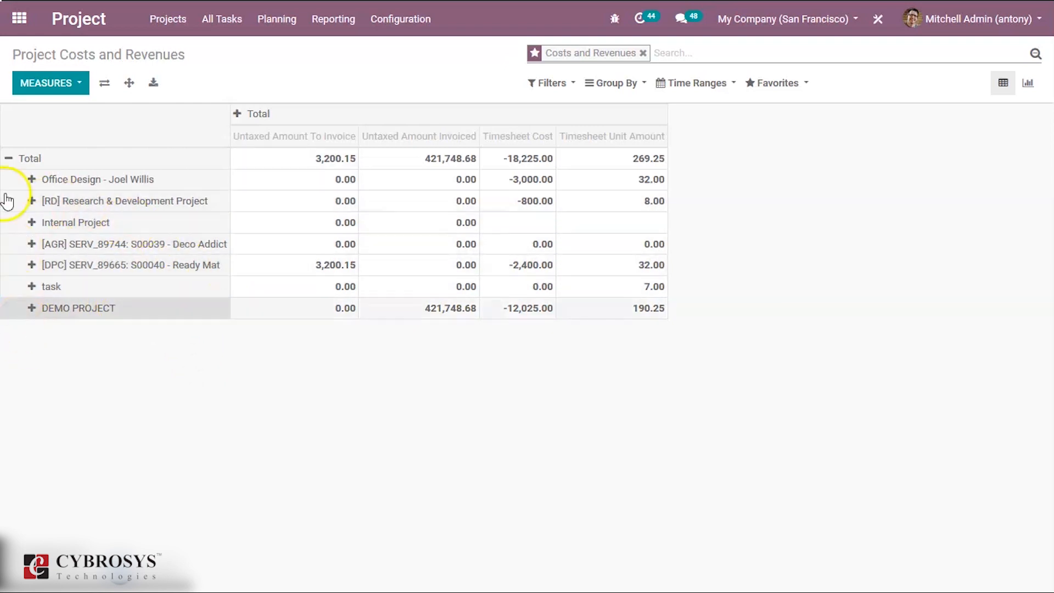
click(9, 160)
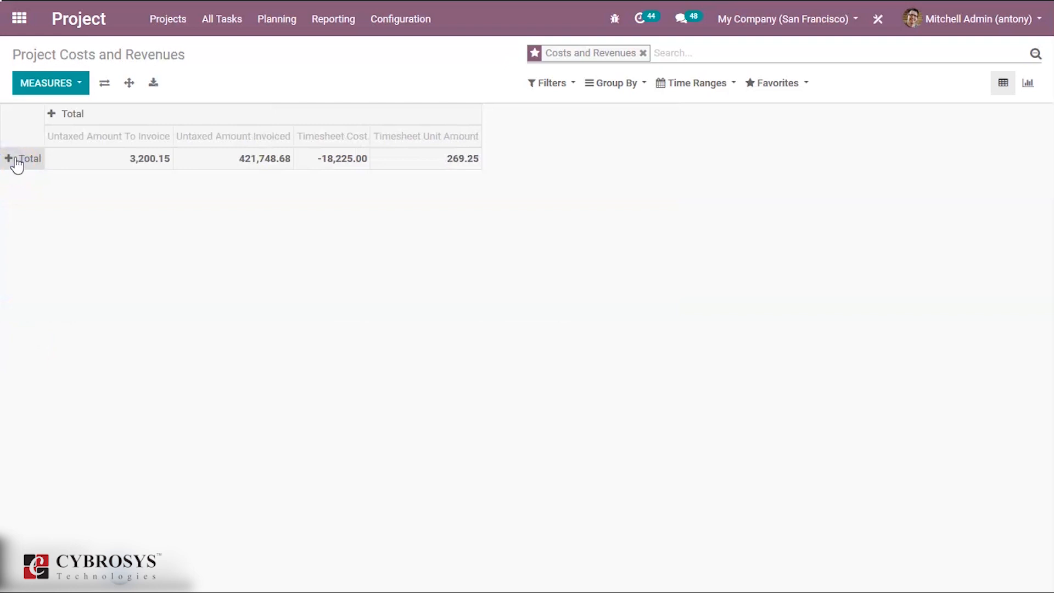
click(10, 159)
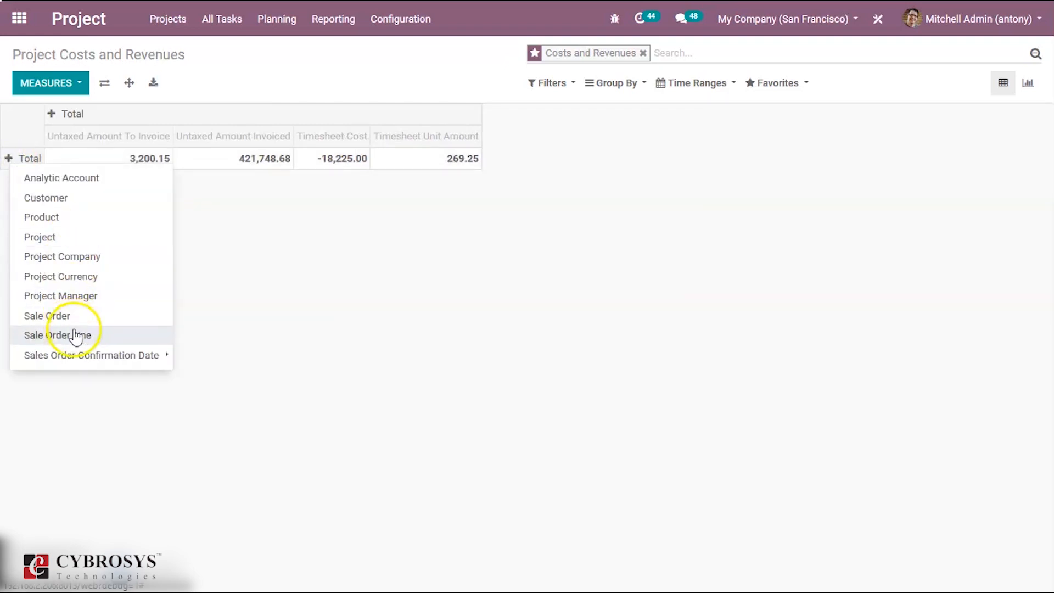
click(64, 281)
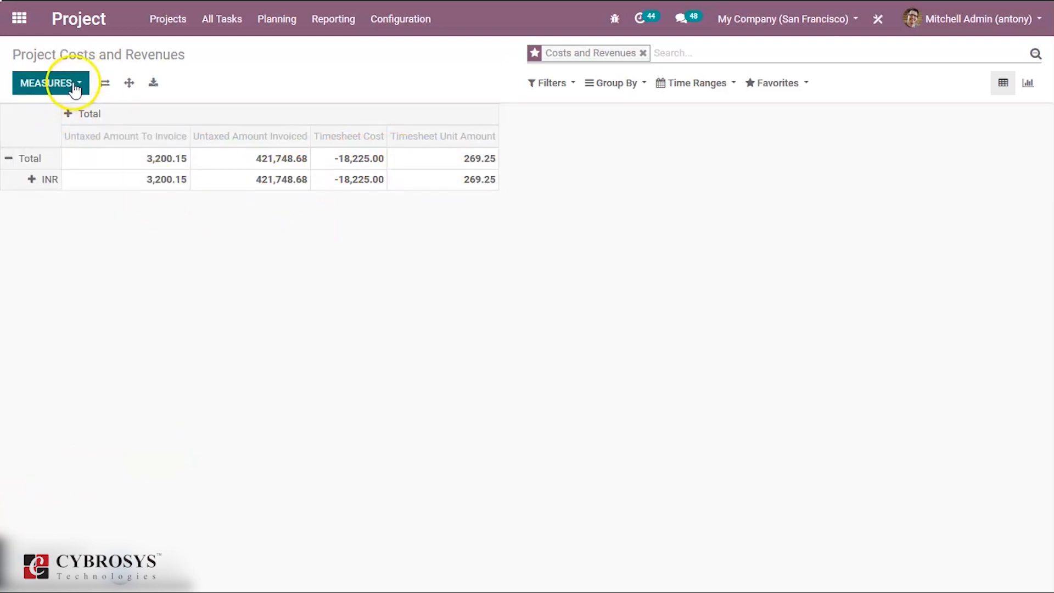
- Filter the costs and revenues report to My Project and group it by Project Manager
click(571, 89)
click(565, 107)
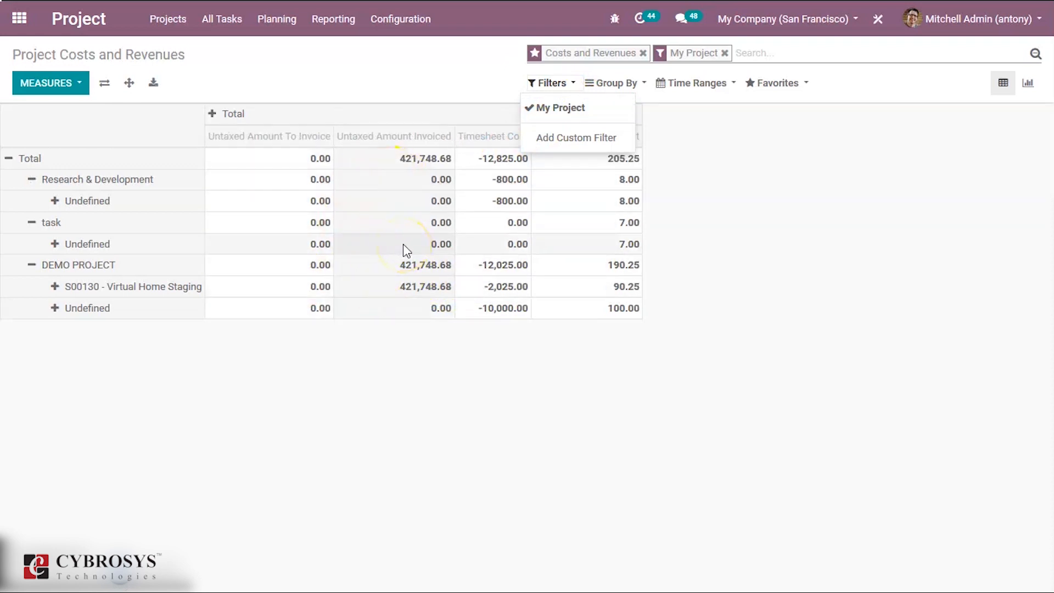
click(621, 86)
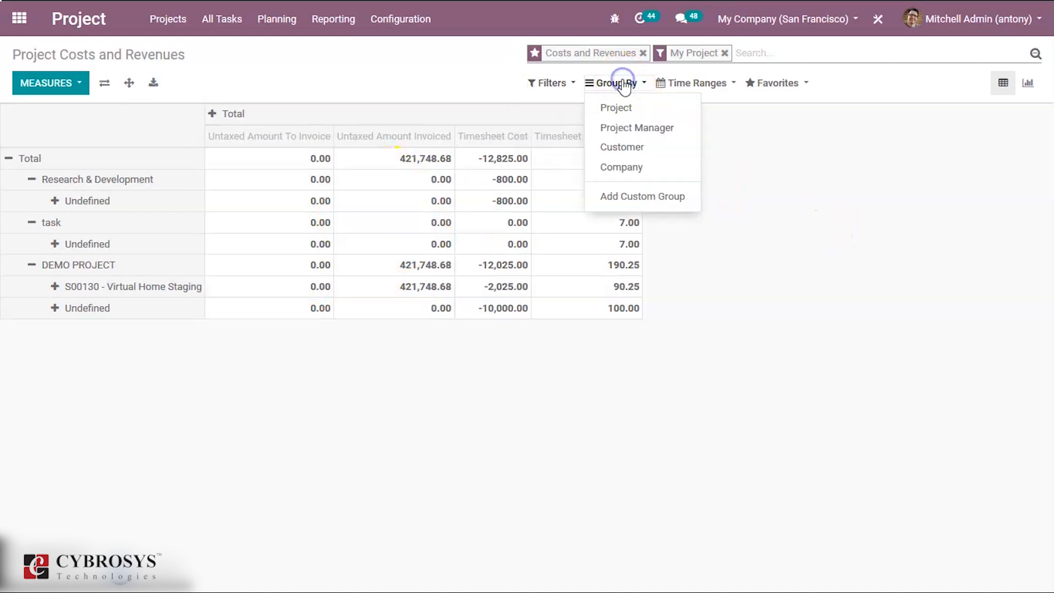
click(623, 132)
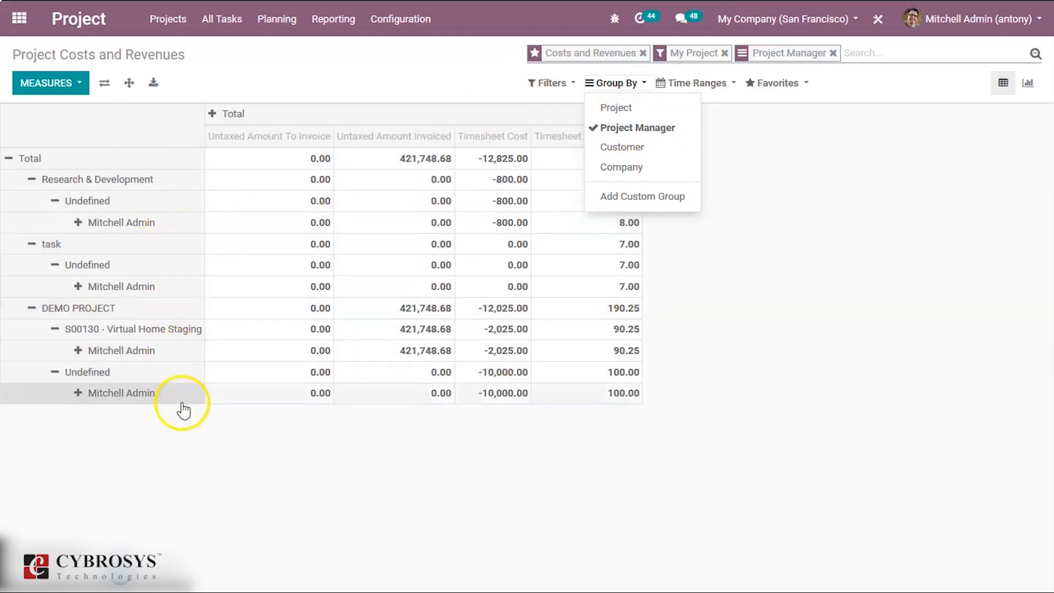
click(197, 455)
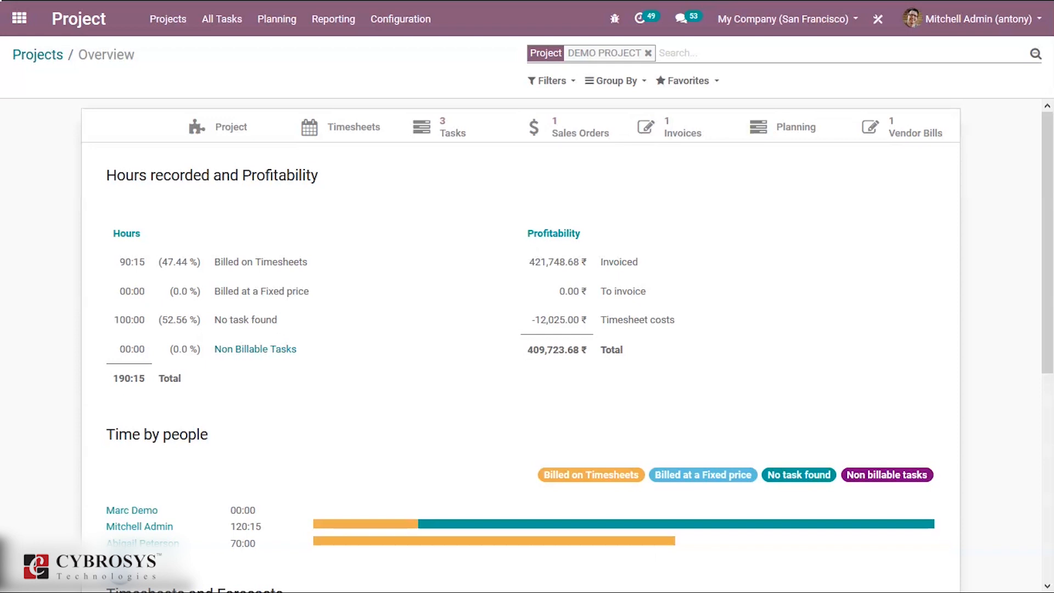
- Open Project Settings from the Configuration menu
click(417, 22)
click(397, 51)
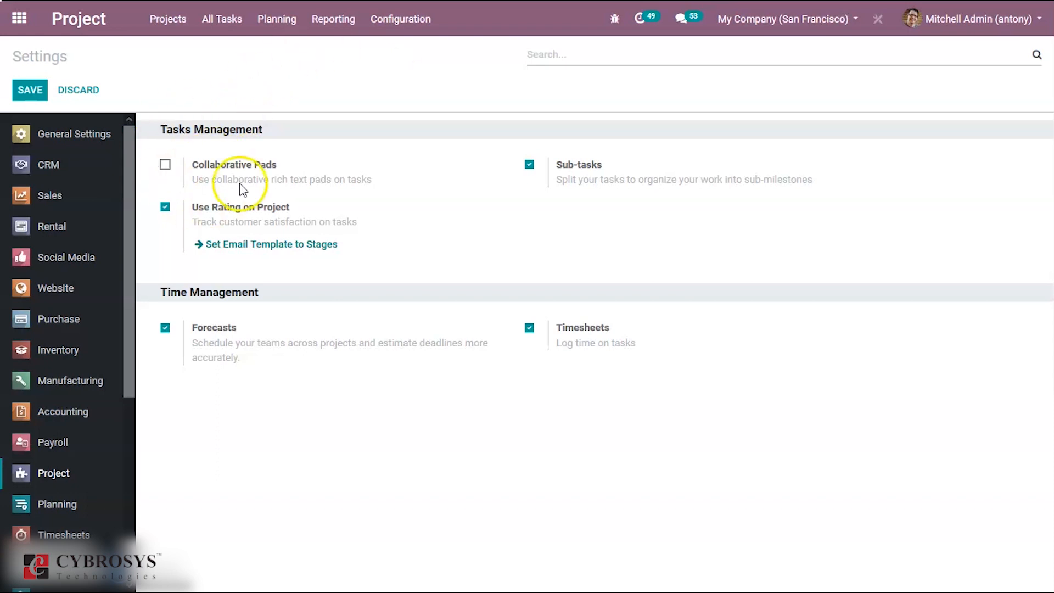
- Enable Collaborative Pads in Project settings and save
click(165, 164)
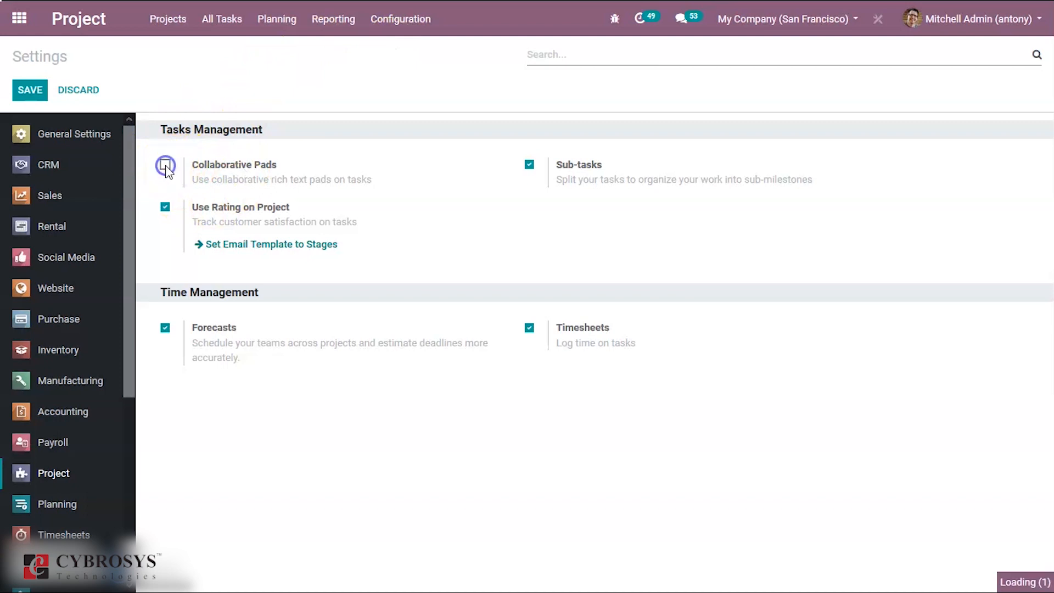
click(28, 92)
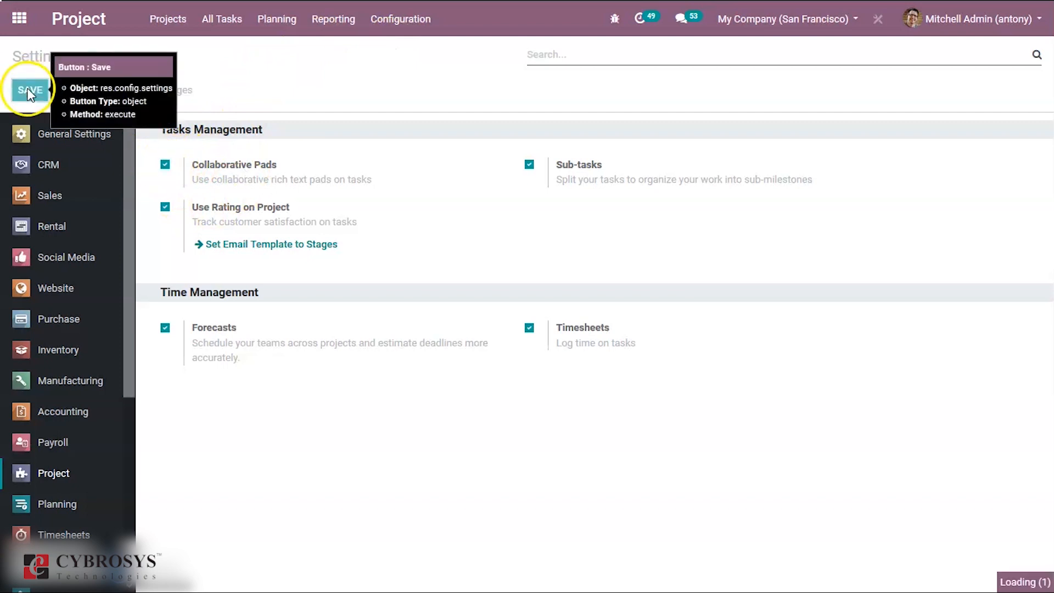
mouse_move(223, 238)
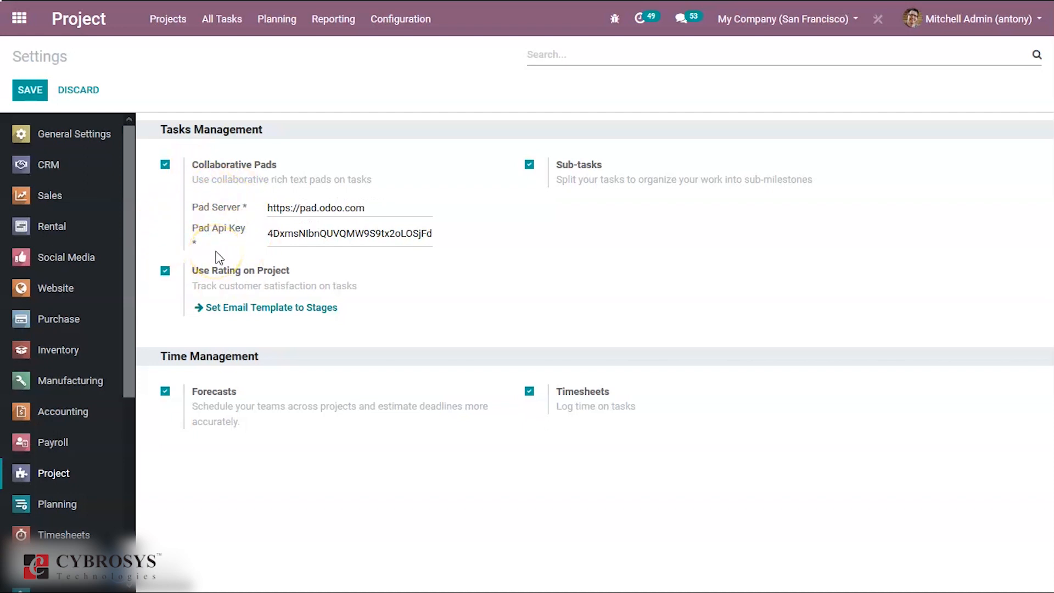
- Turn on Use collaborative pads for DEMO PROJECT and save the project
click(170, 22)
click(505, 131)
click(429, 176)
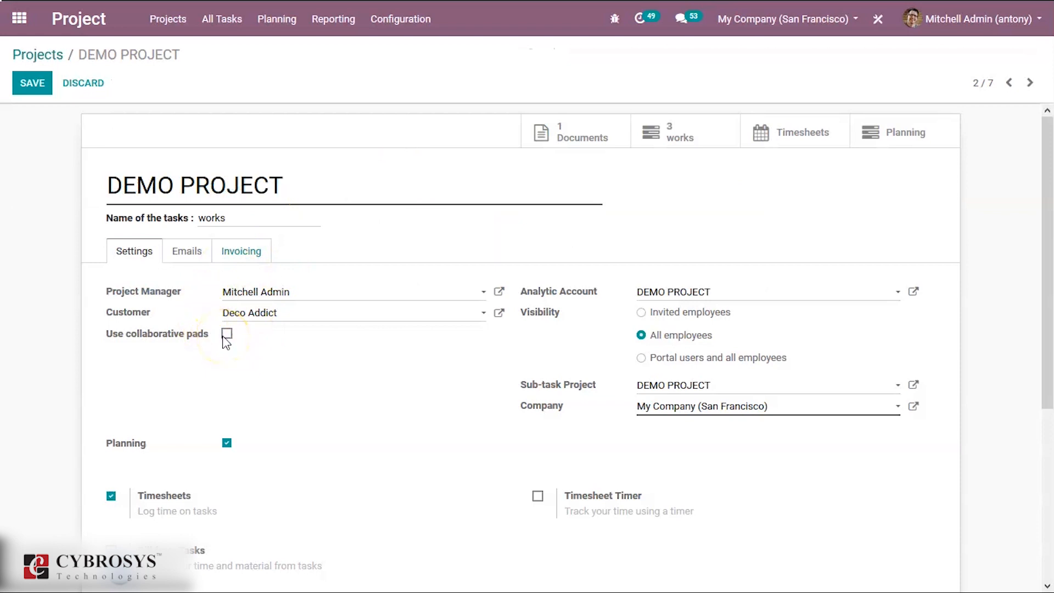
click(229, 336)
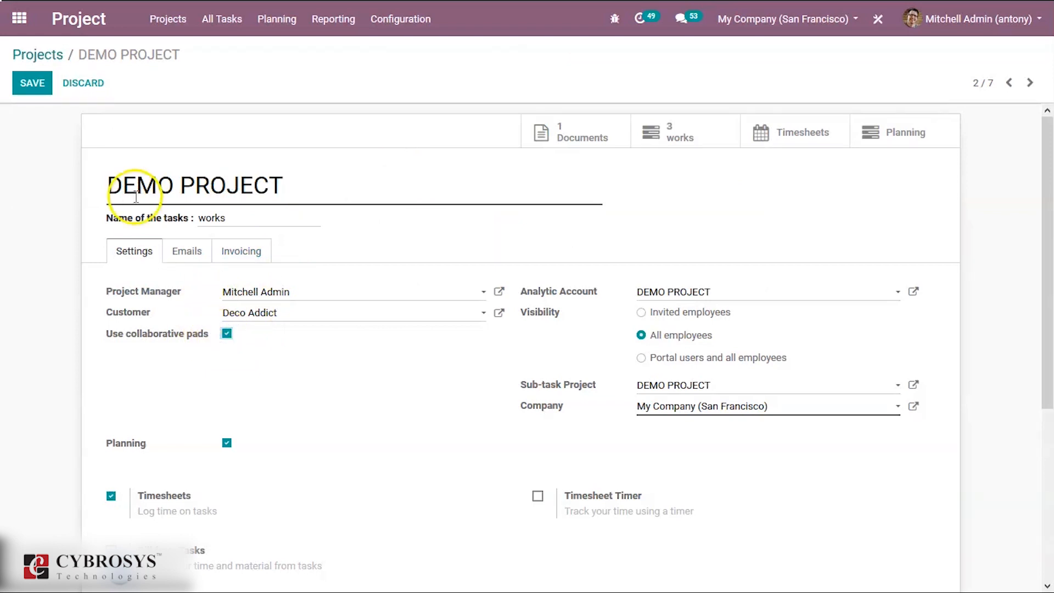
click(32, 83)
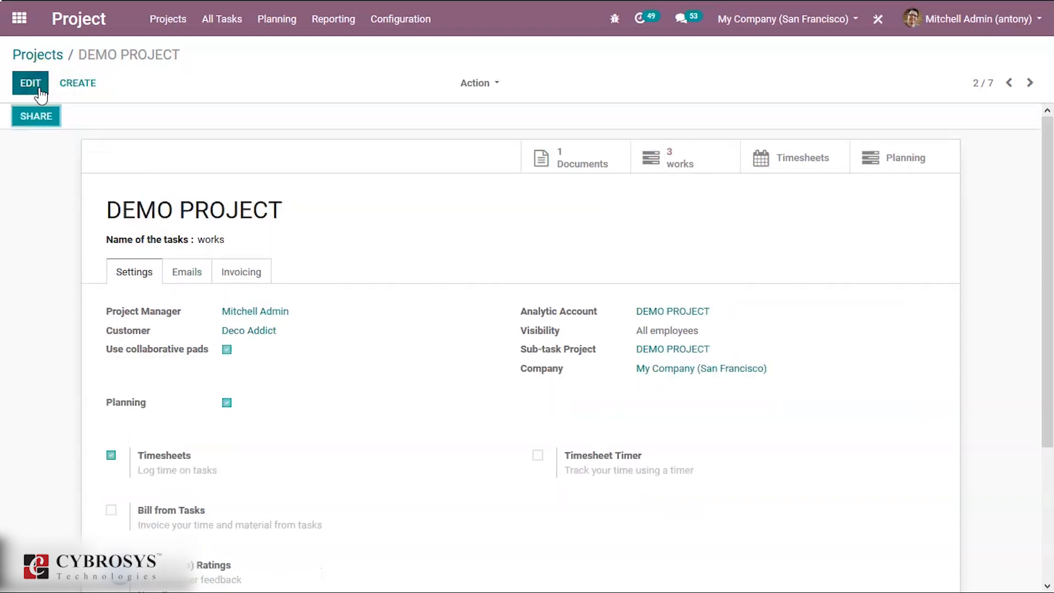
- Open DEMO PROJECT's task 2:sub and put its form into edit mode
click(695, 168)
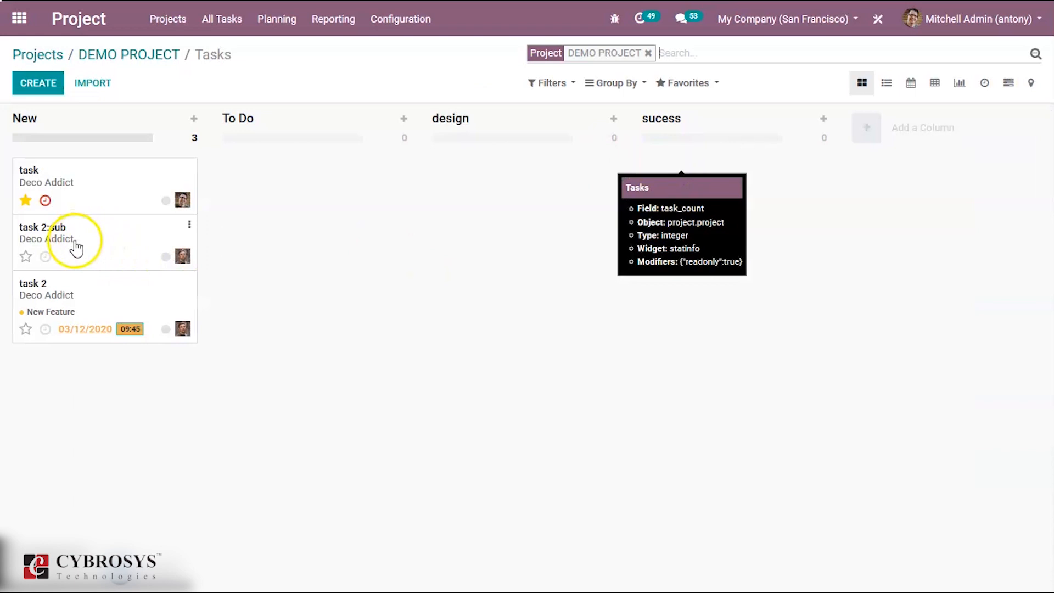
click(84, 243)
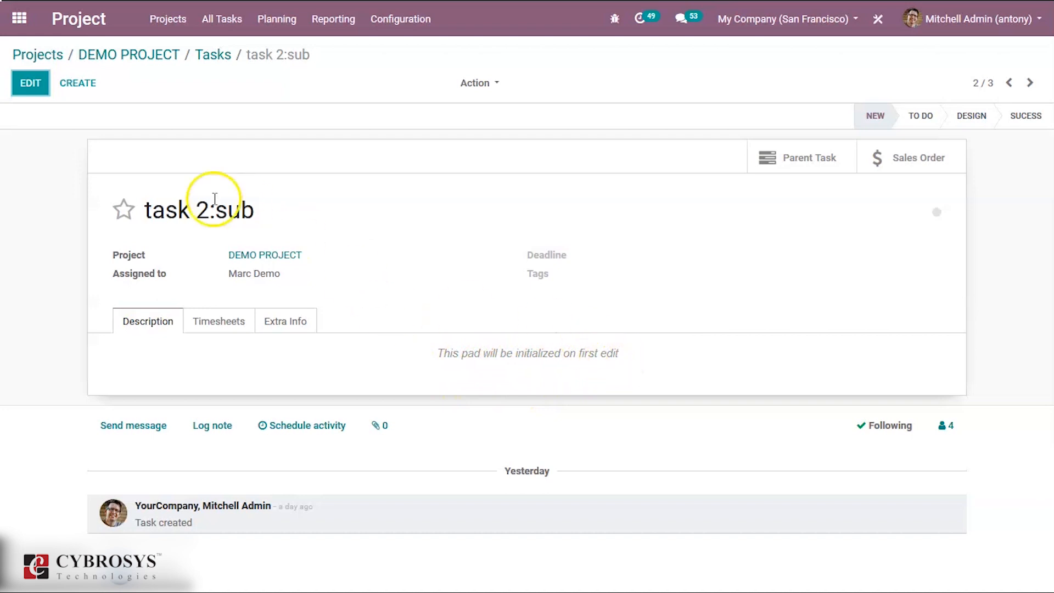
click(31, 86)
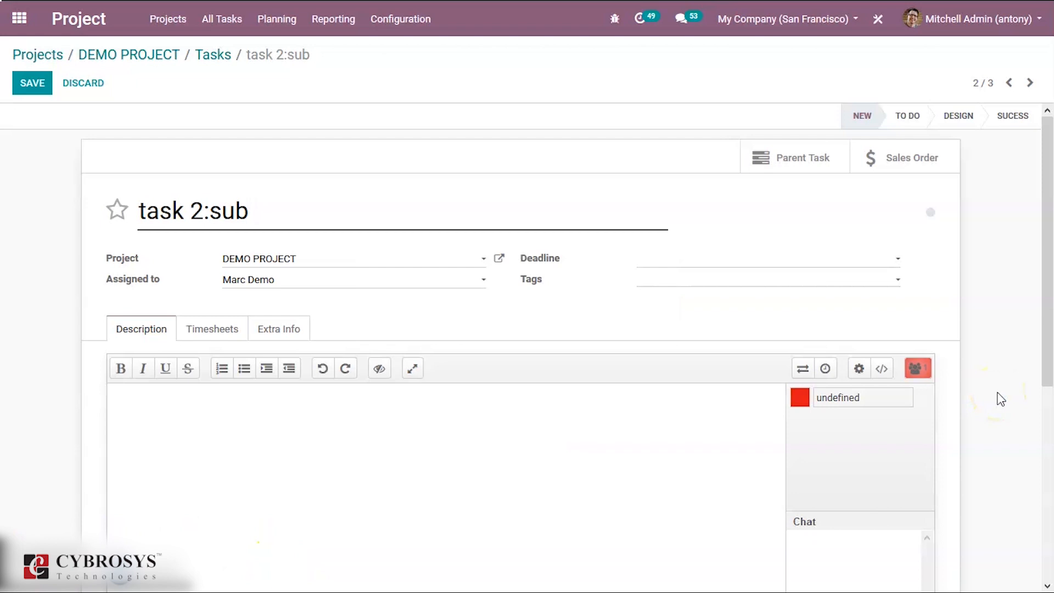
- Replace the pad user's 'undefined' name with the admin user's name
drag(1048, 348, 1049, 406)
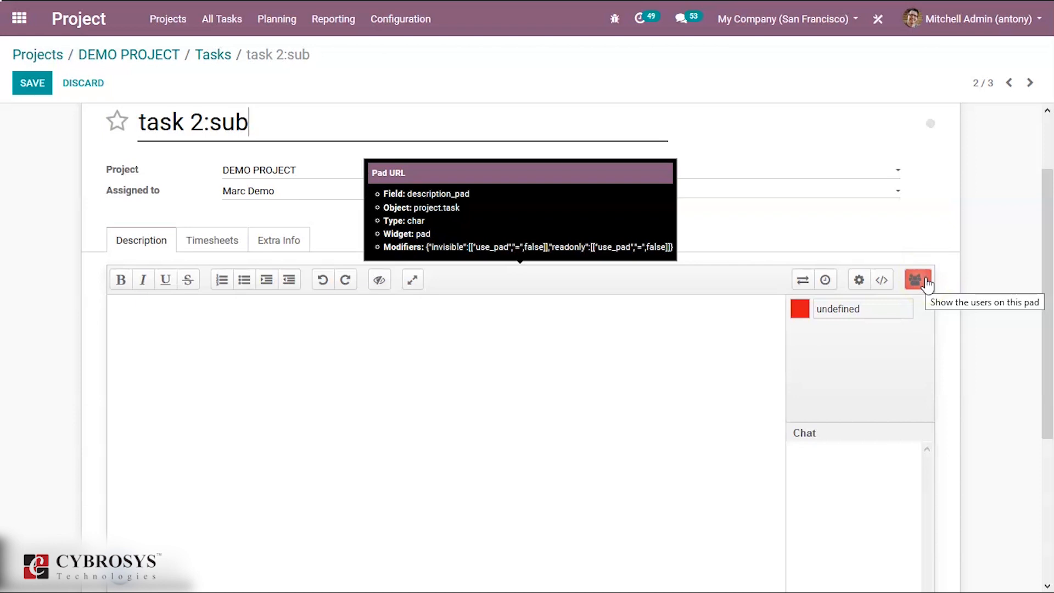
click(876, 308)
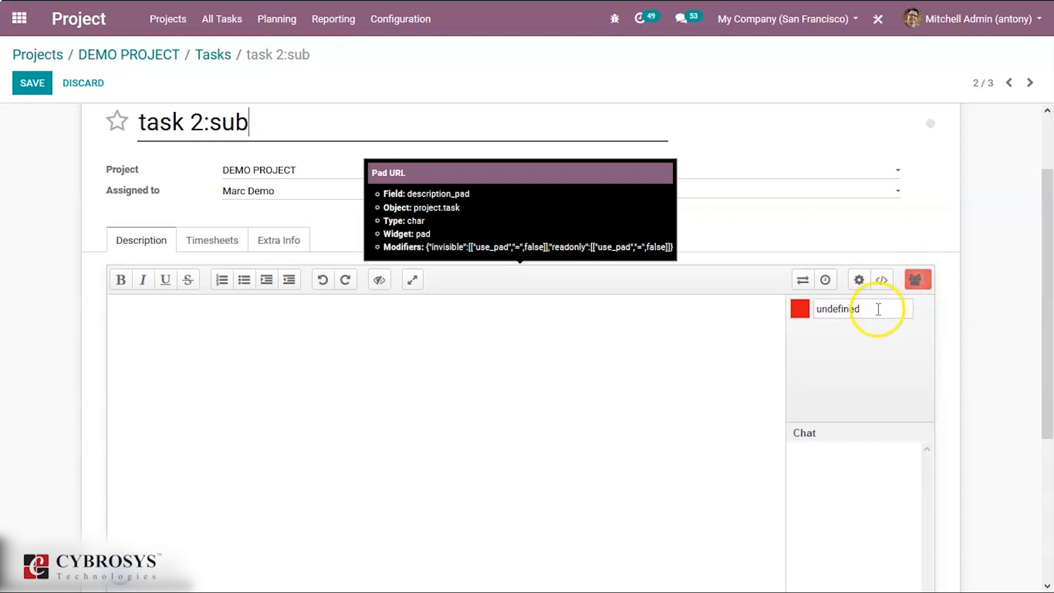
key(BackSpace)
key(BackSpace)
key(BackSpace)
key(BackSpace)
key(BackSpace)
key(BackSpace)
key(BackSpace)
key(BackSpace)
key(BackSpace)
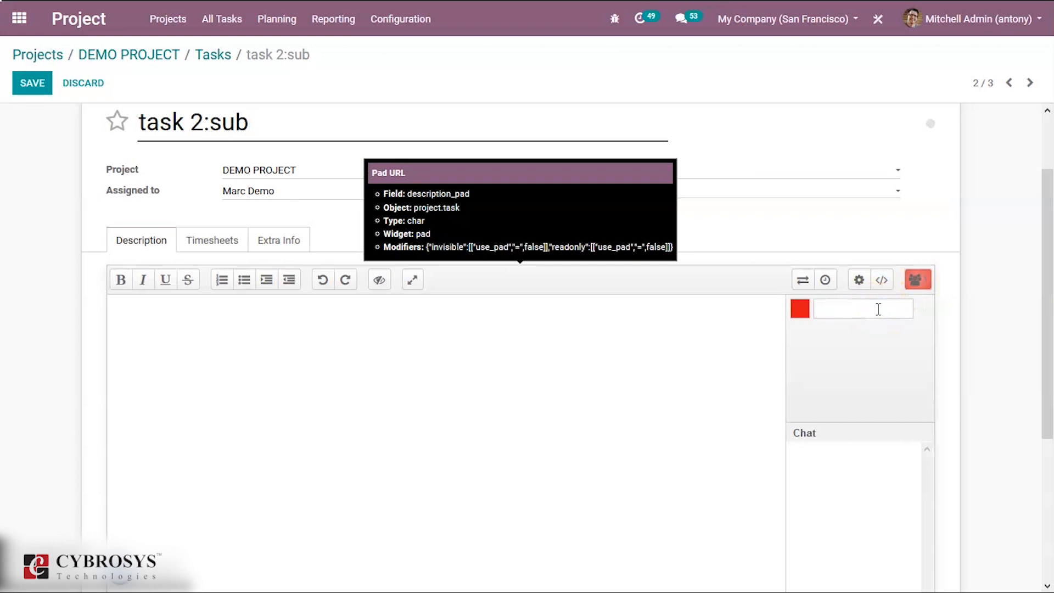
text(Mitchell Admin)
click(826, 363)
- Change the author colour from red to a blue-grey and save it
click(800, 310)
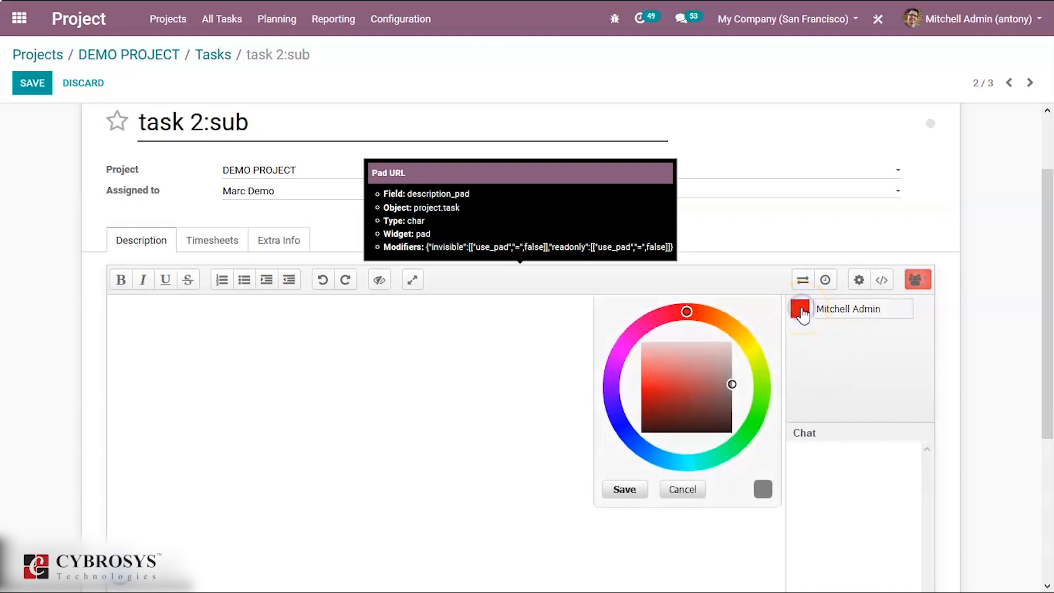
click(620, 423)
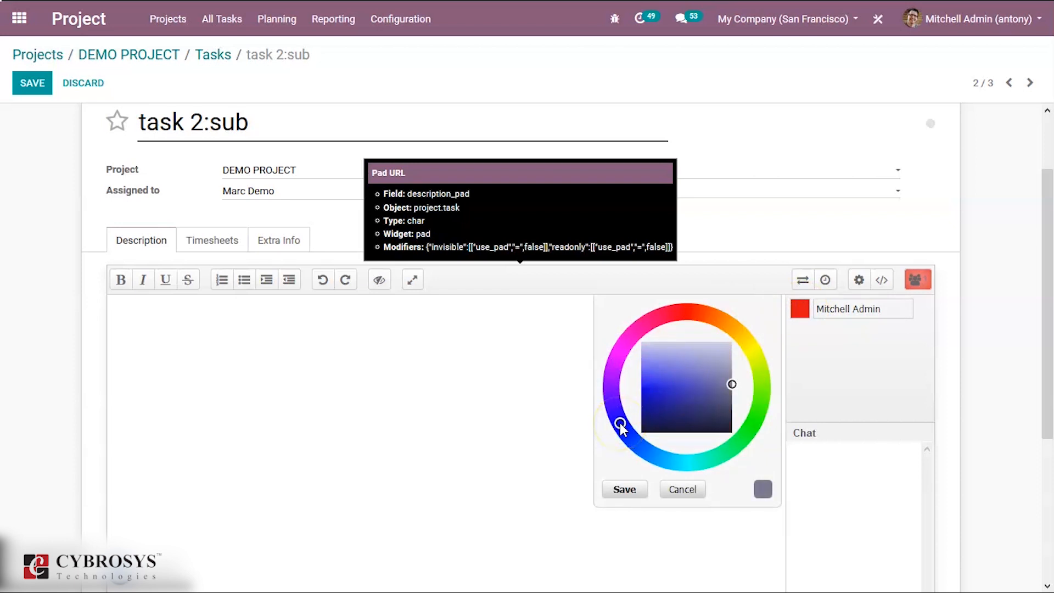
click(621, 490)
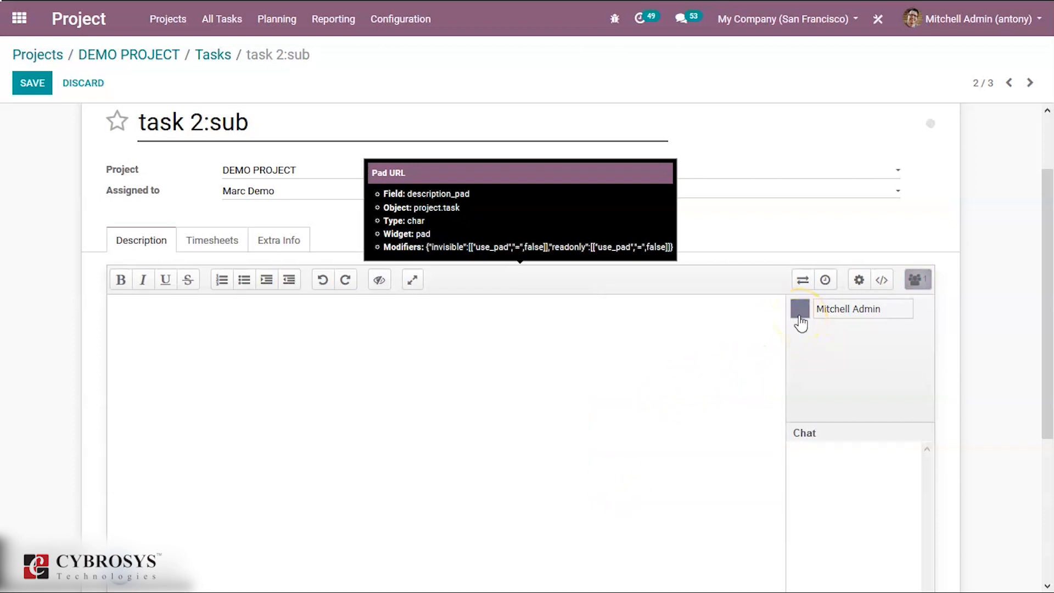
- Check the pad's Share and Embed link, then bring up Pad Settings
click(882, 280)
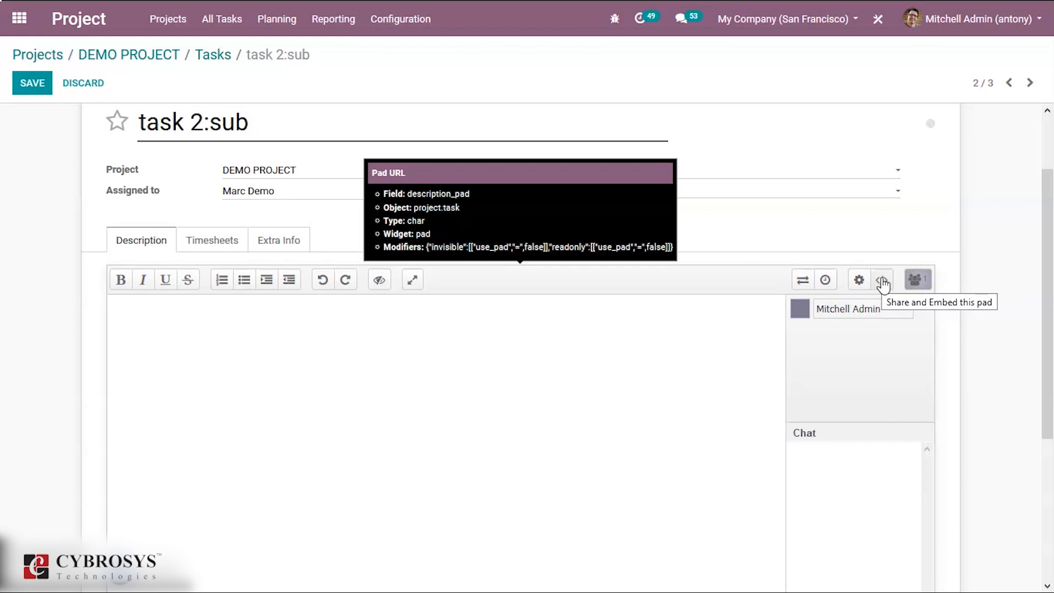
click(883, 282)
click(735, 357)
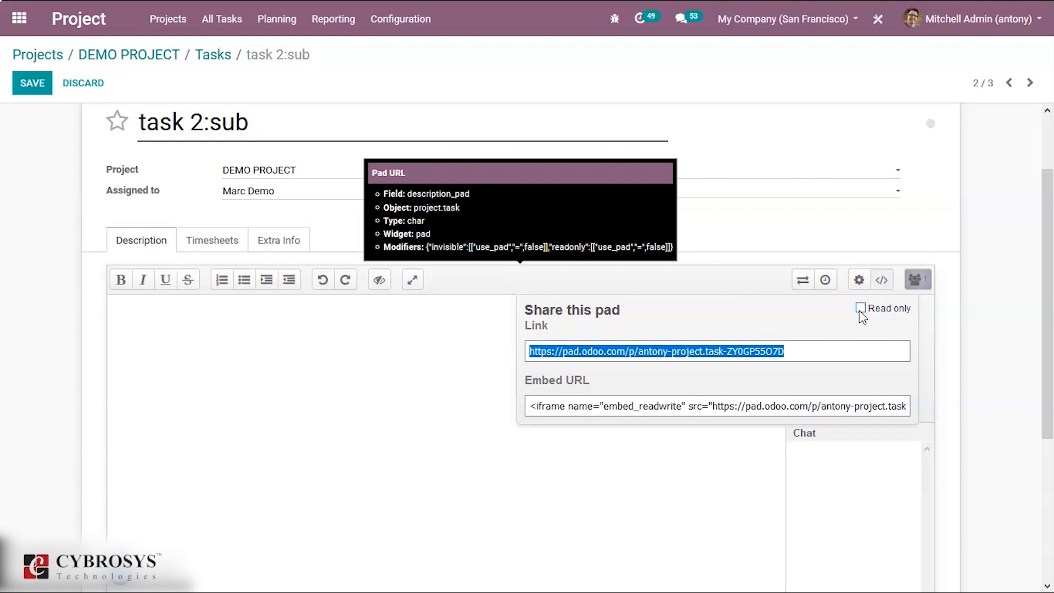
click(860, 281)
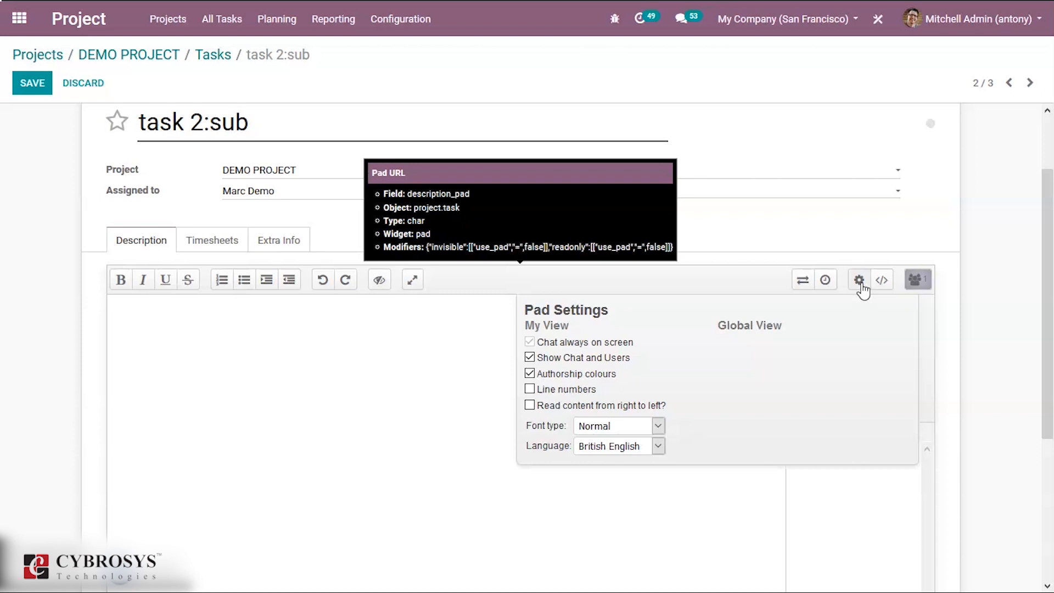
- Uncheck Show Chat and Users so only the chat stays beside the pad
click(529, 358)
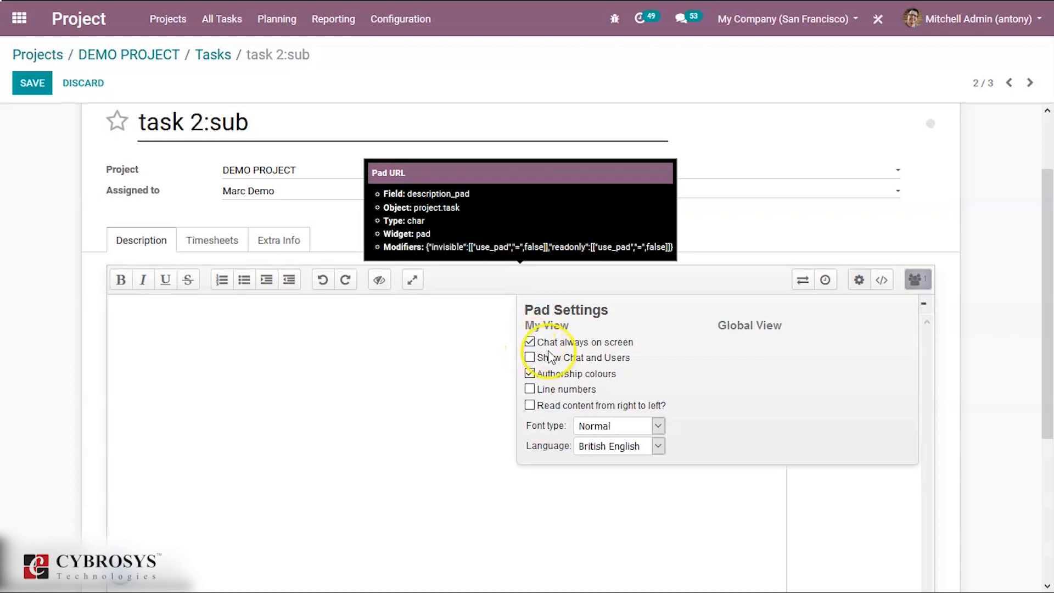
click(822, 283)
click(858, 283)
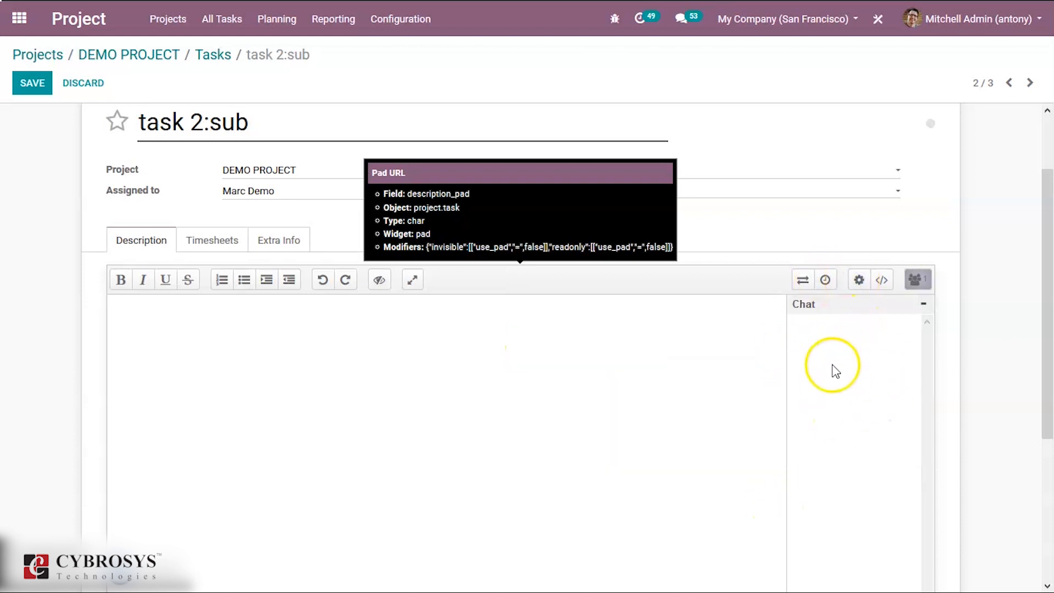
- Re-enable Show Chat and Users and close Pad Settings
click(860, 280)
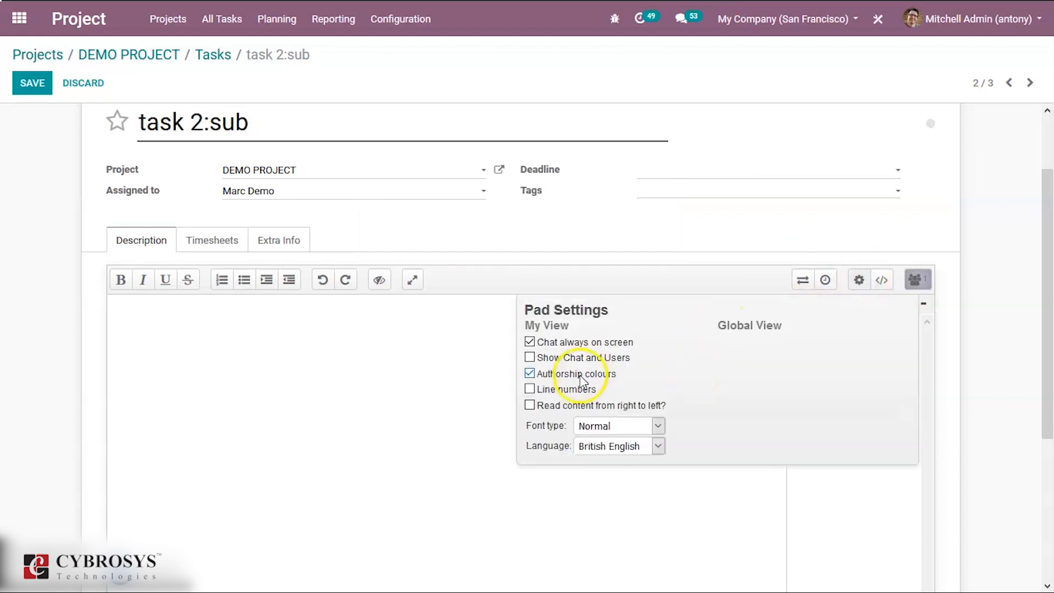
click(530, 357)
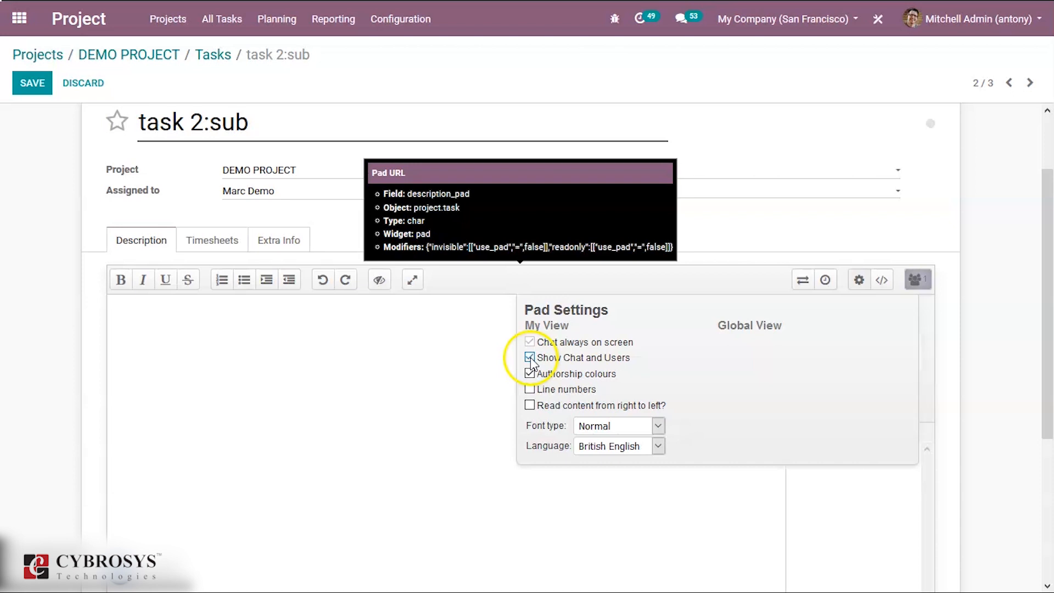
click(859, 280)
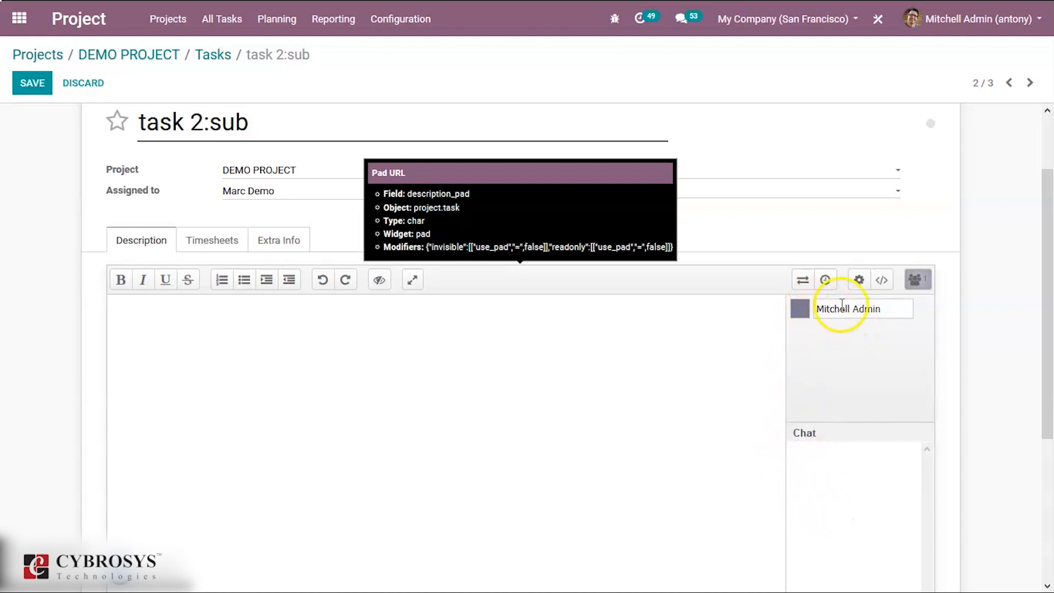
click(859, 287)
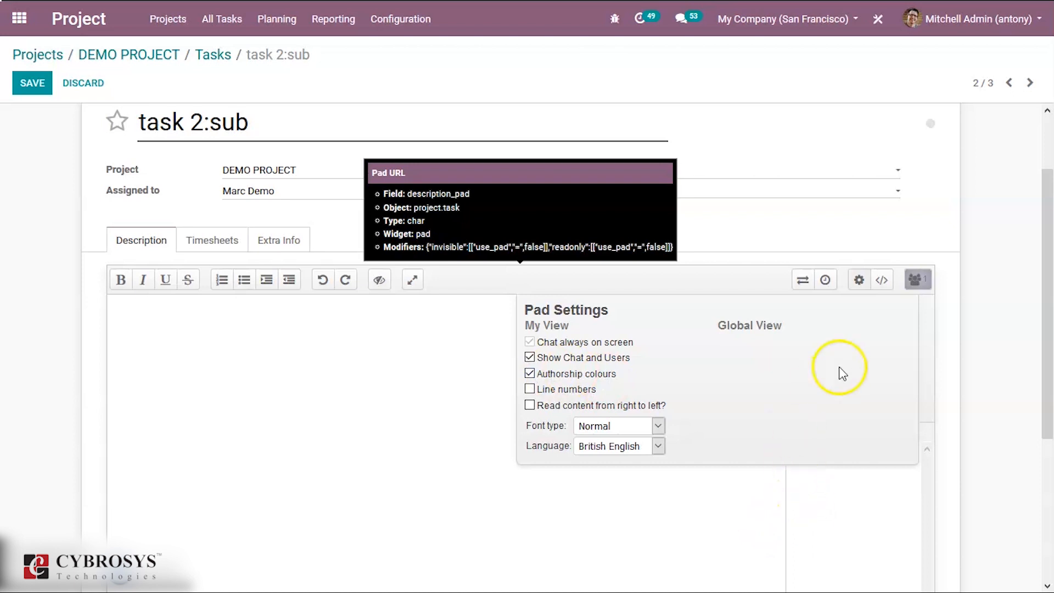
click(859, 280)
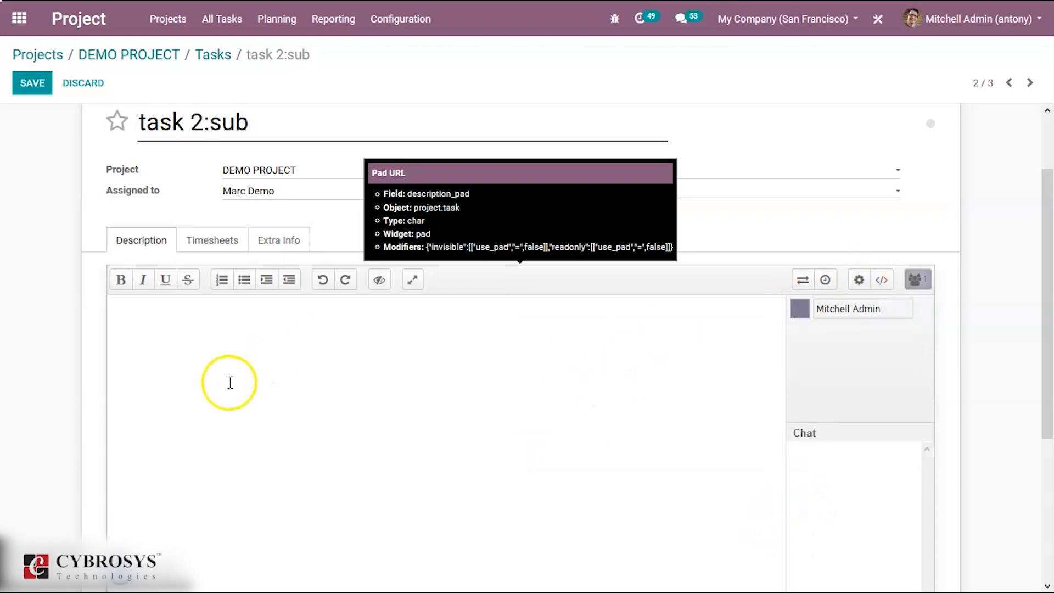
- Type 'hi......................' at the top of the pad and enable Line numbers
click(160, 336)
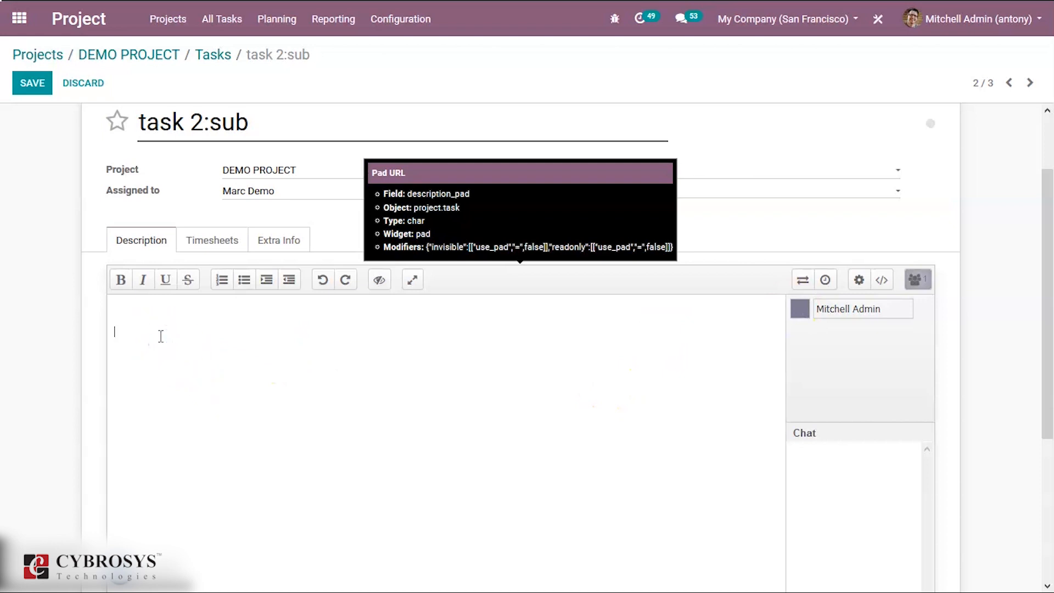
text(hi......................)
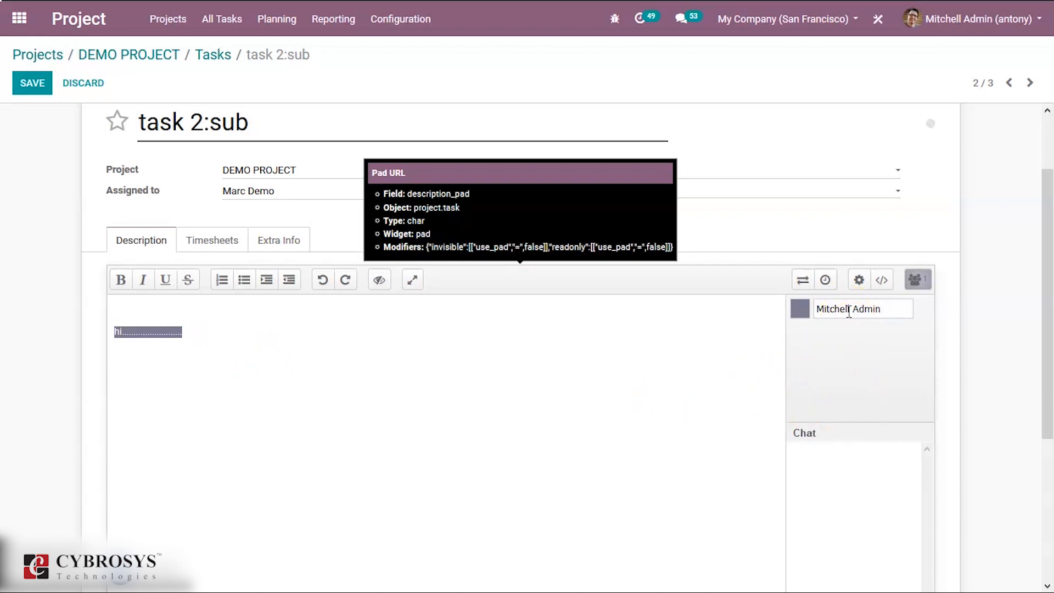
drag(849, 312, 478, 258)
click(858, 281)
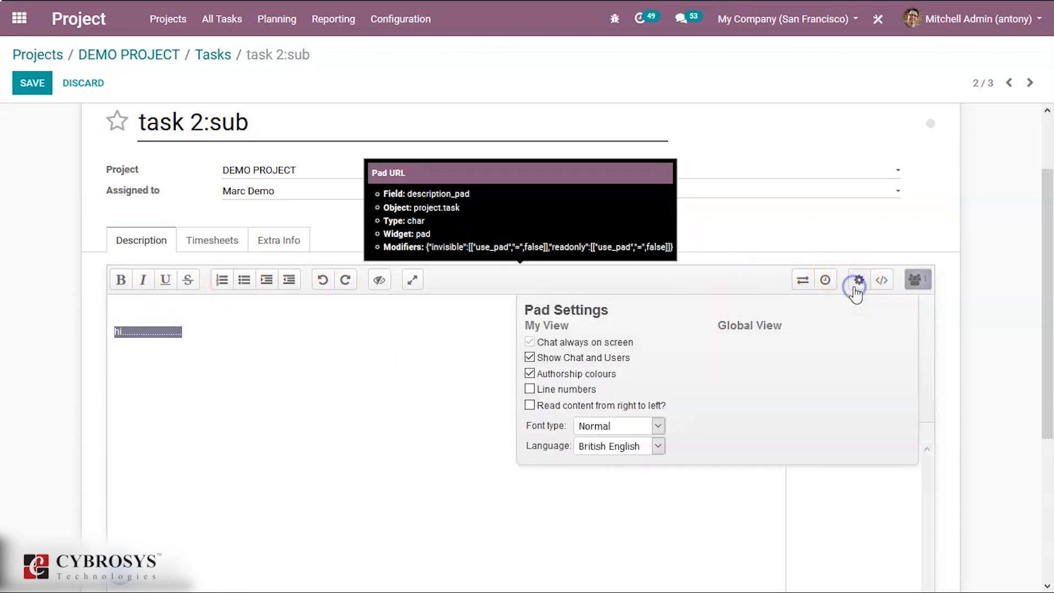
click(530, 389)
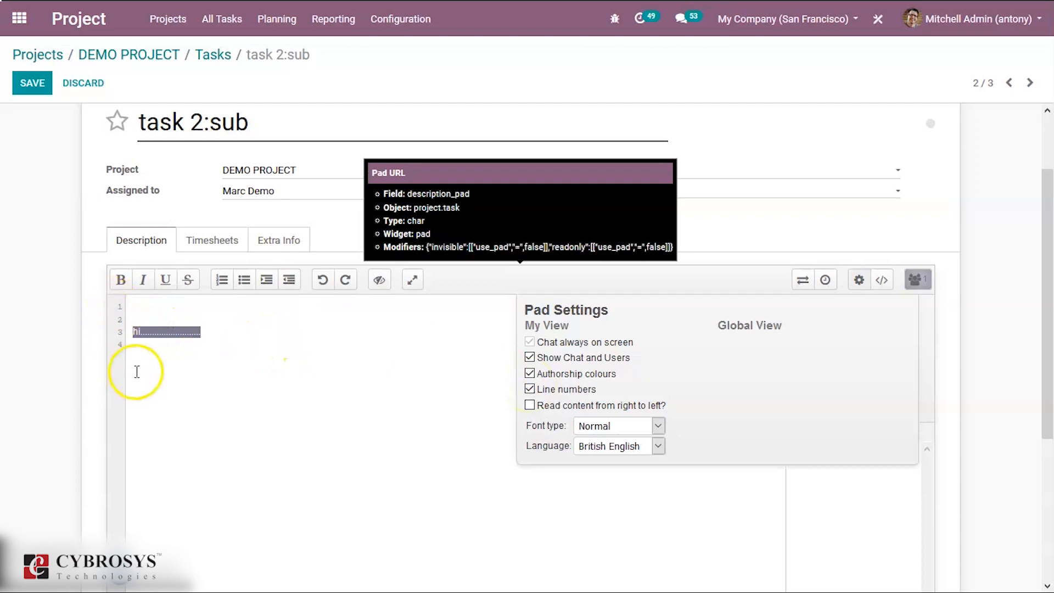
- Turn on right-to-left reading and add the line 'every thing is all right', fixing a typo
click(530, 406)
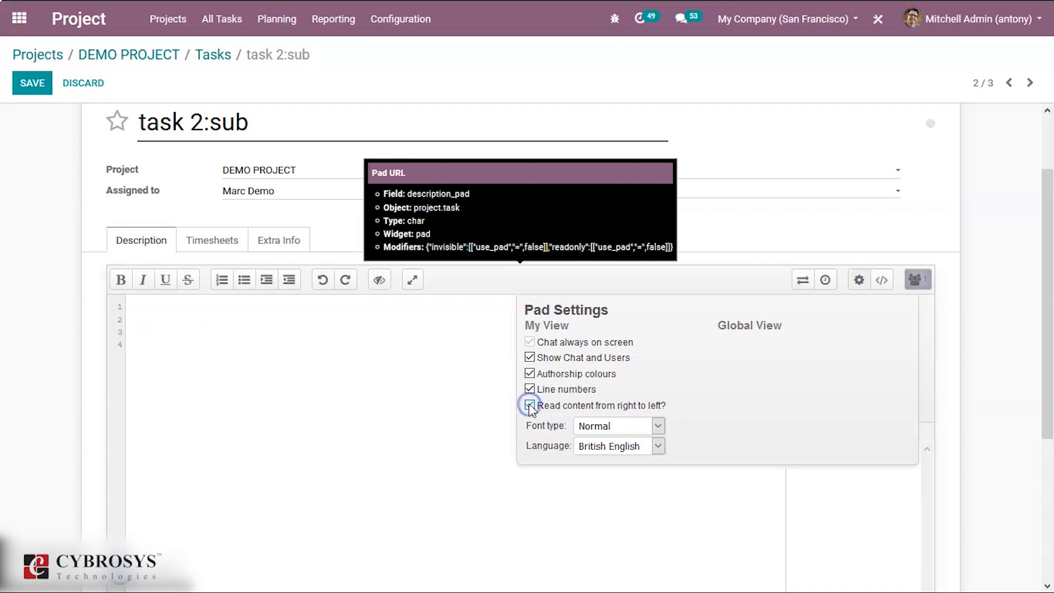
click(860, 280)
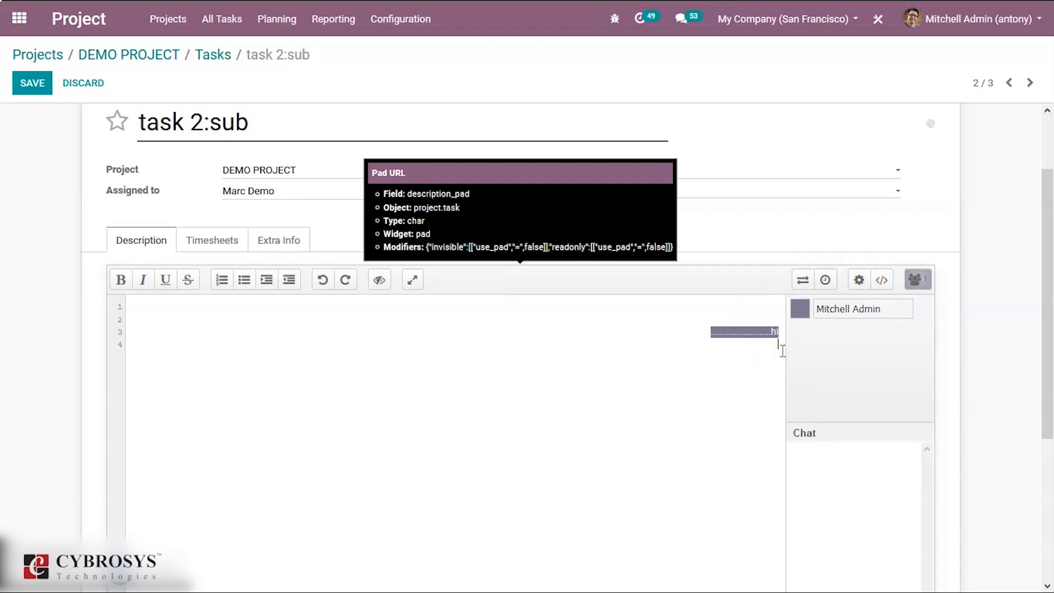
text(very thing i sa)
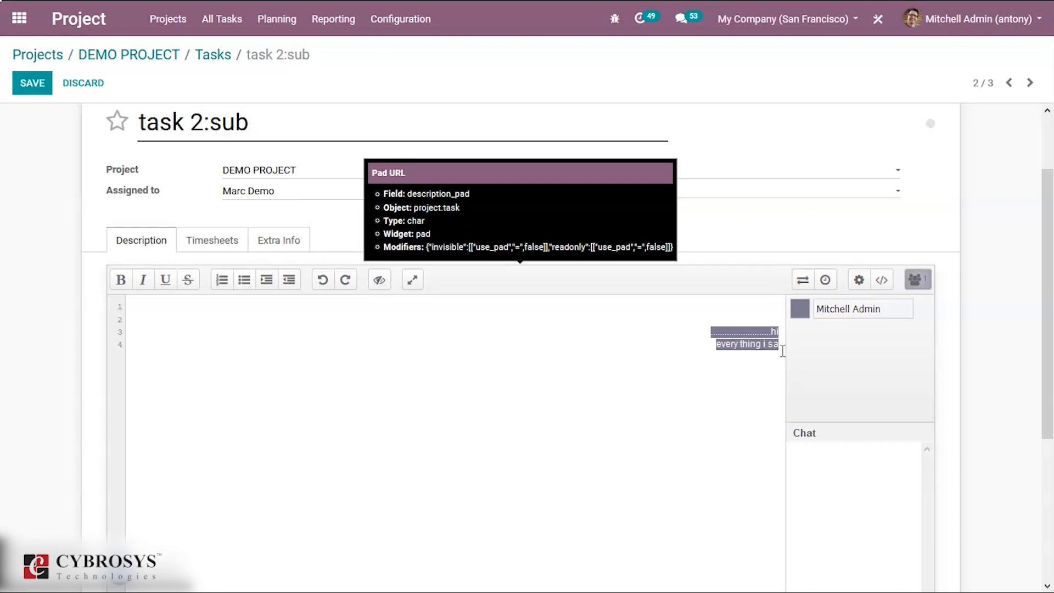
key(BackSpace)
key(BackSpace)
text(s all right)
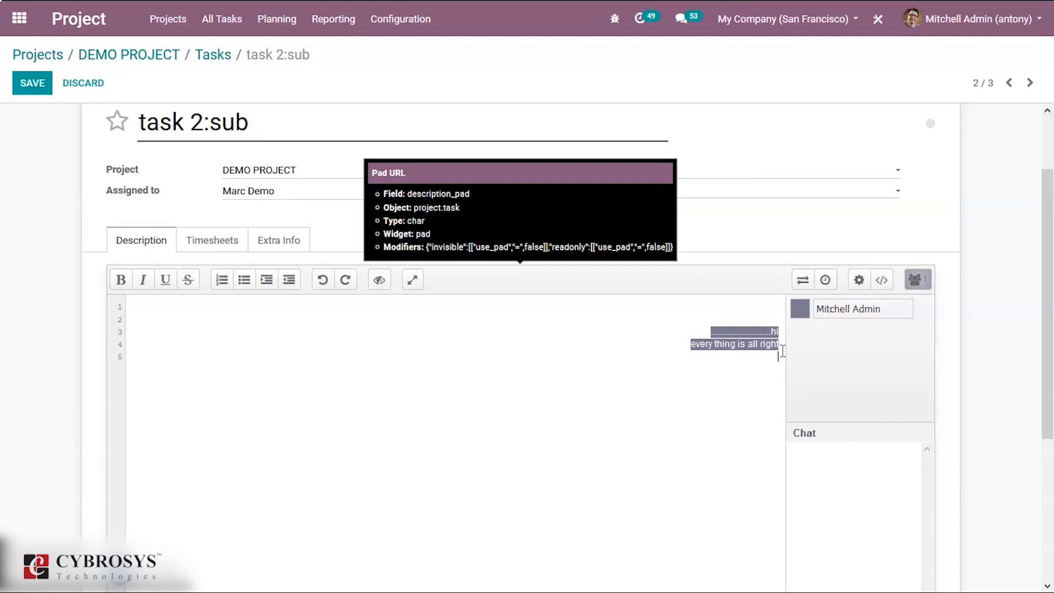
- Switch the pad back to left-to-right reading and close Pad Settings
click(859, 279)
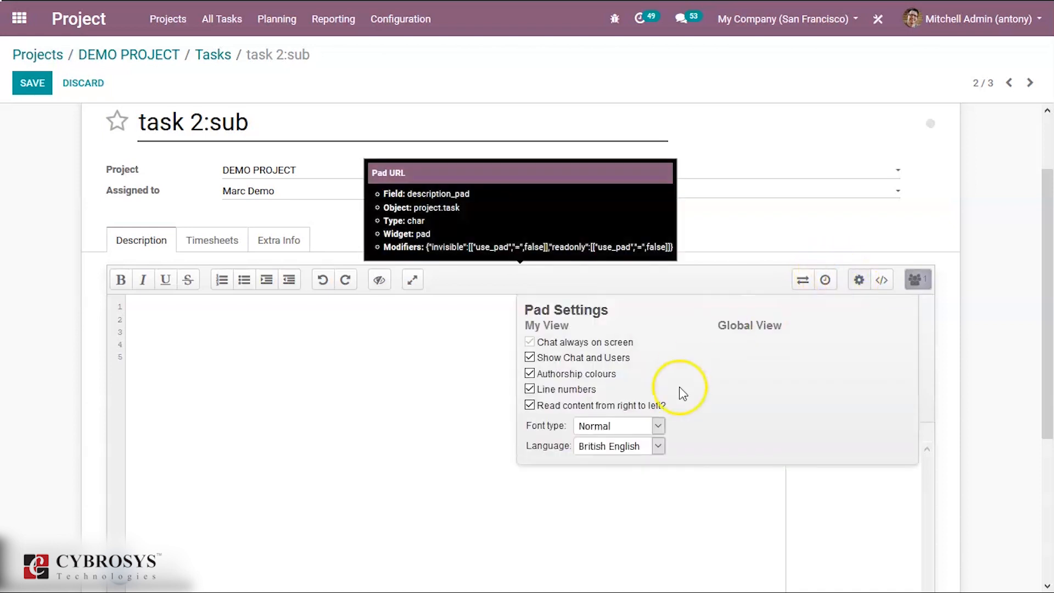
click(530, 405)
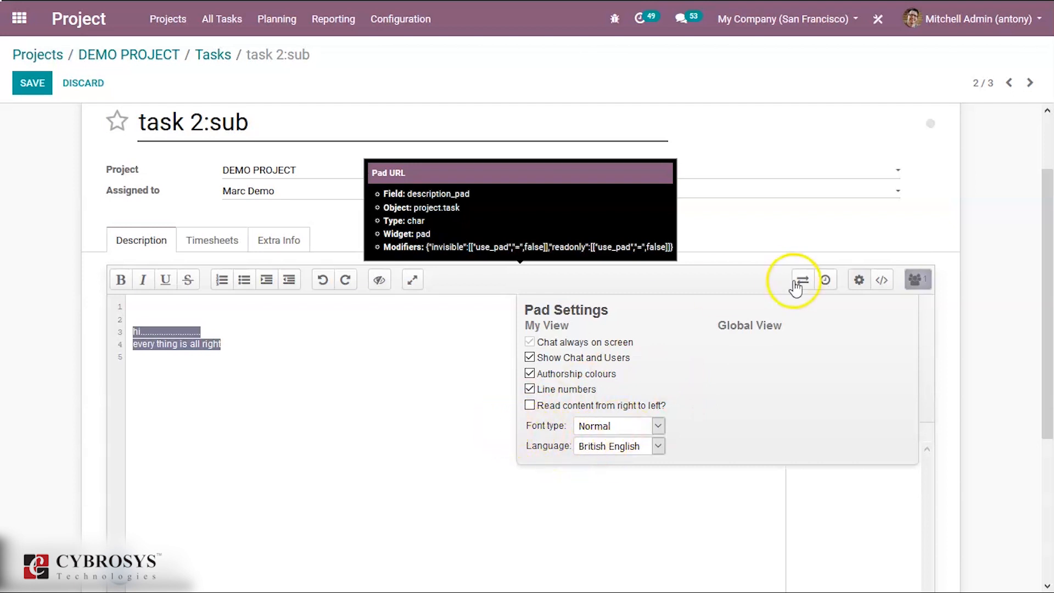
click(832, 296)
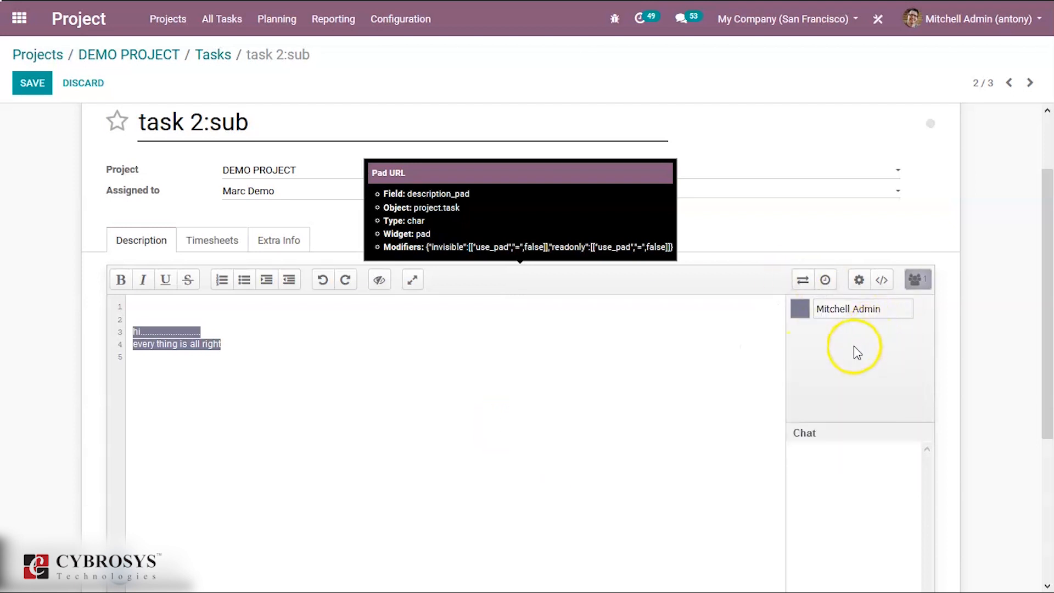
click(827, 281)
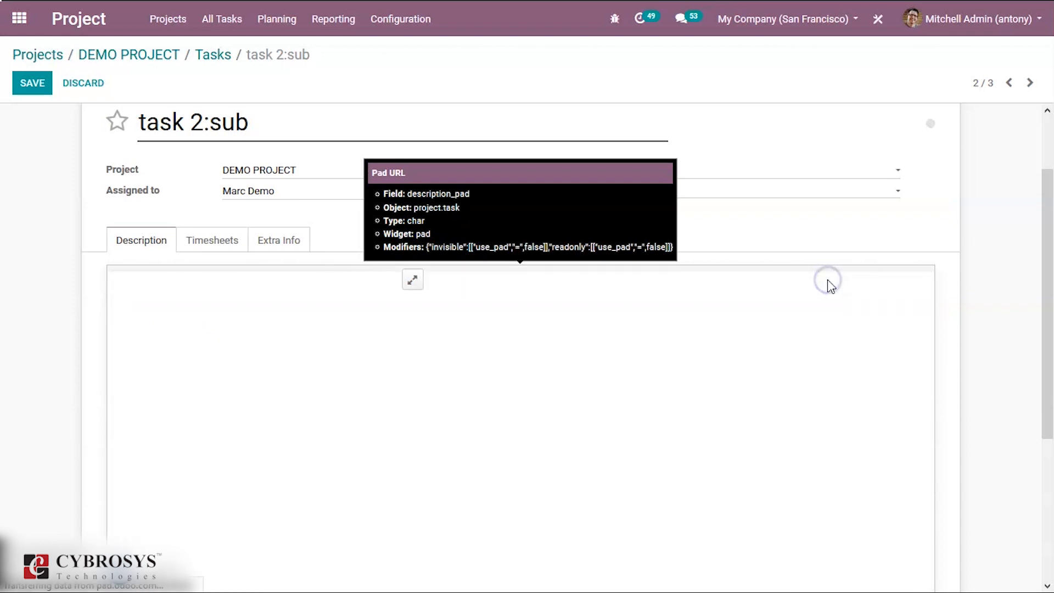
click(657, 354)
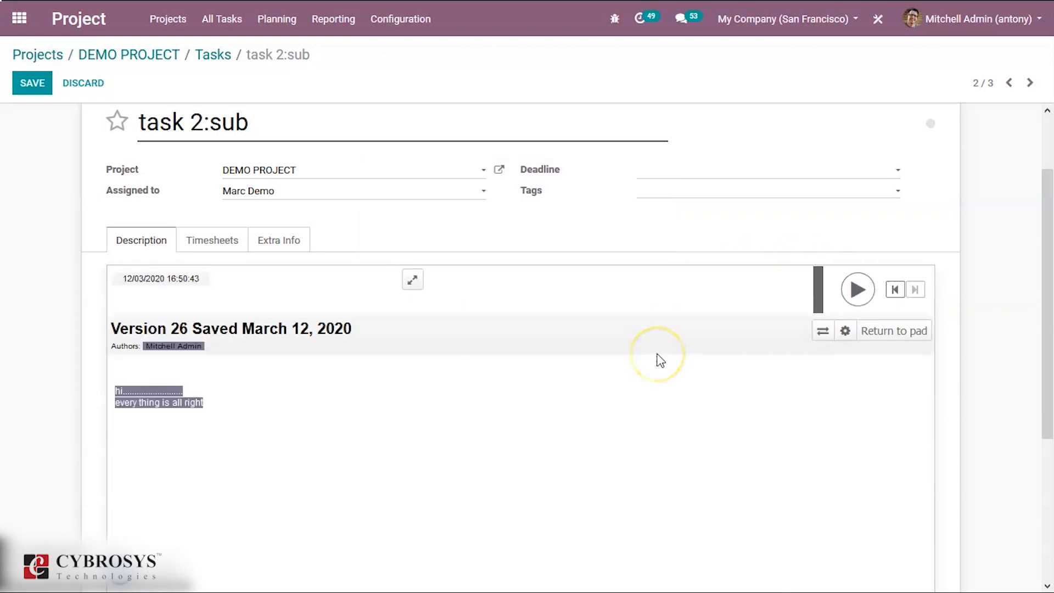
click(857, 291)
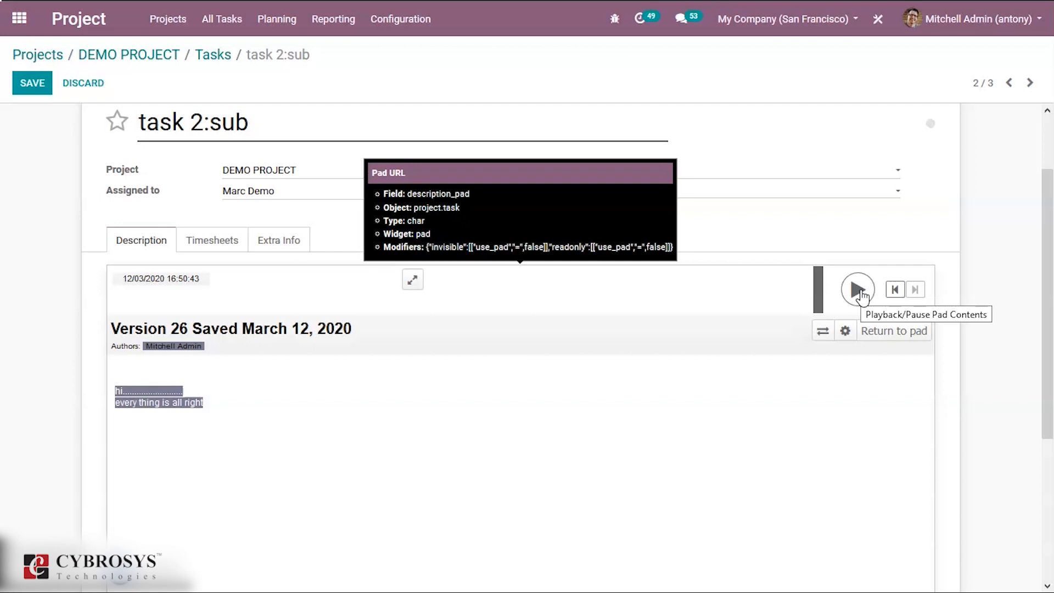
click(860, 293)
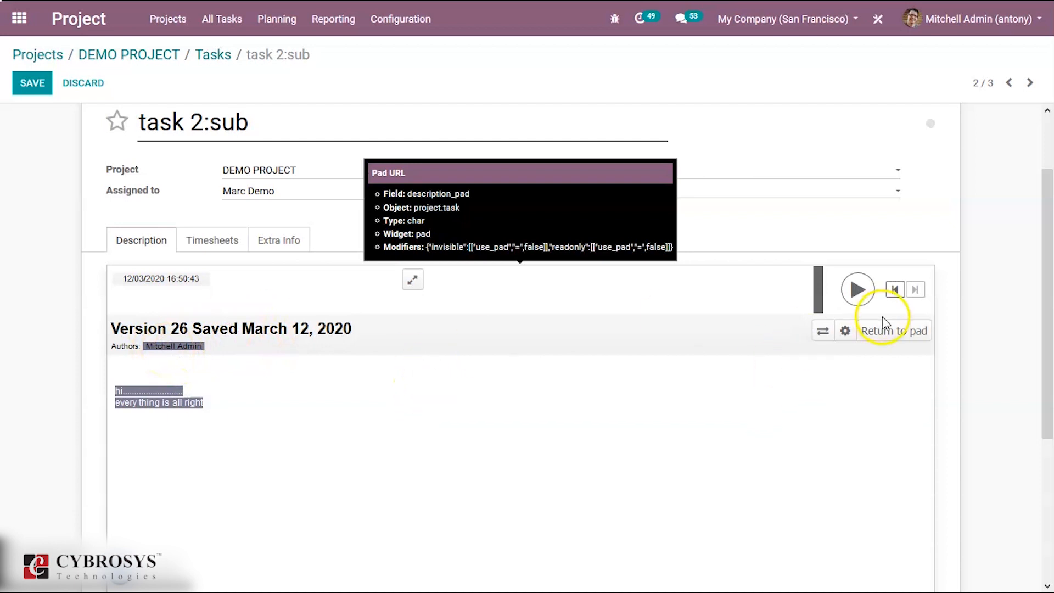
click(889, 332)
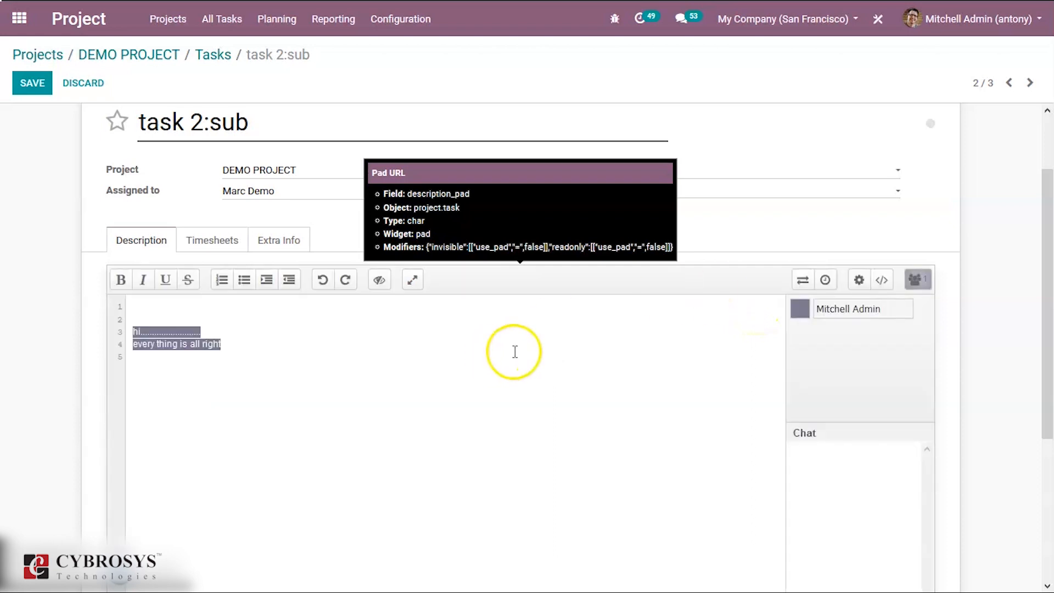
- Open Pad Settings for the task 2:sub description from the full-screen pad's gear, then leave full screen
click(803, 281)
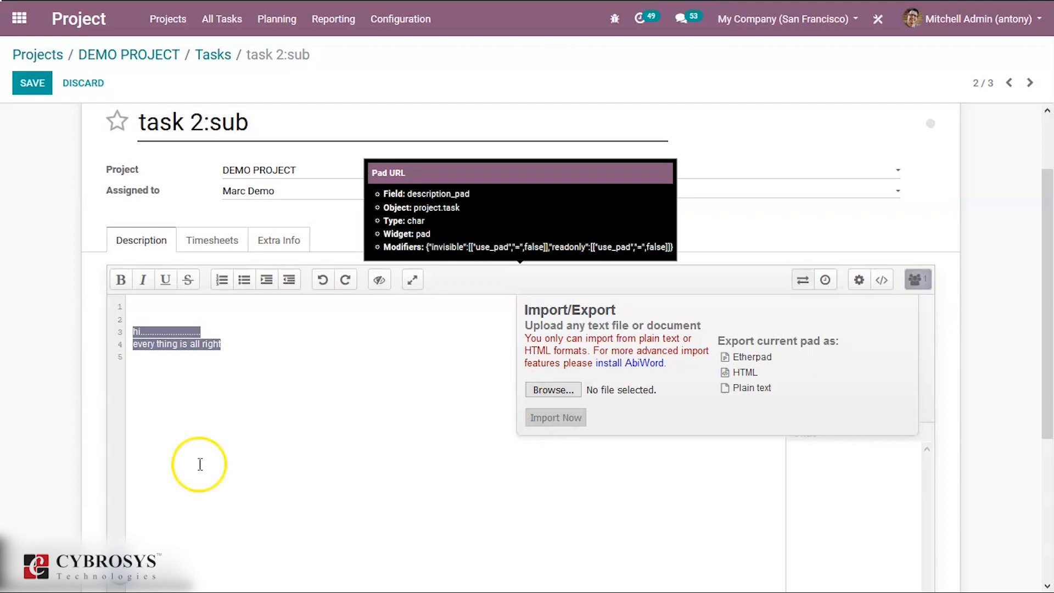
click(413, 282)
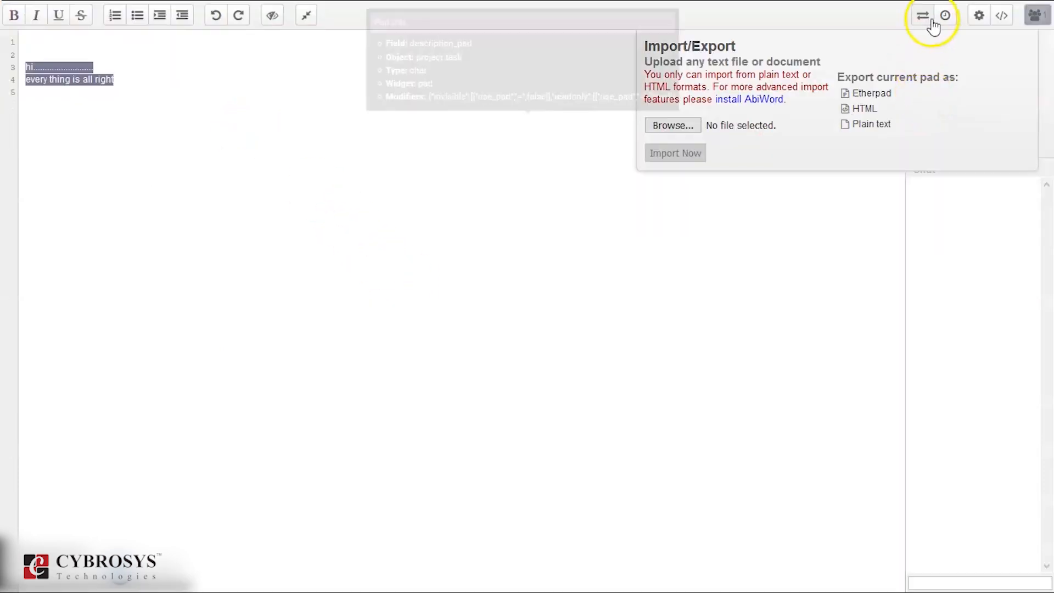
click(979, 15)
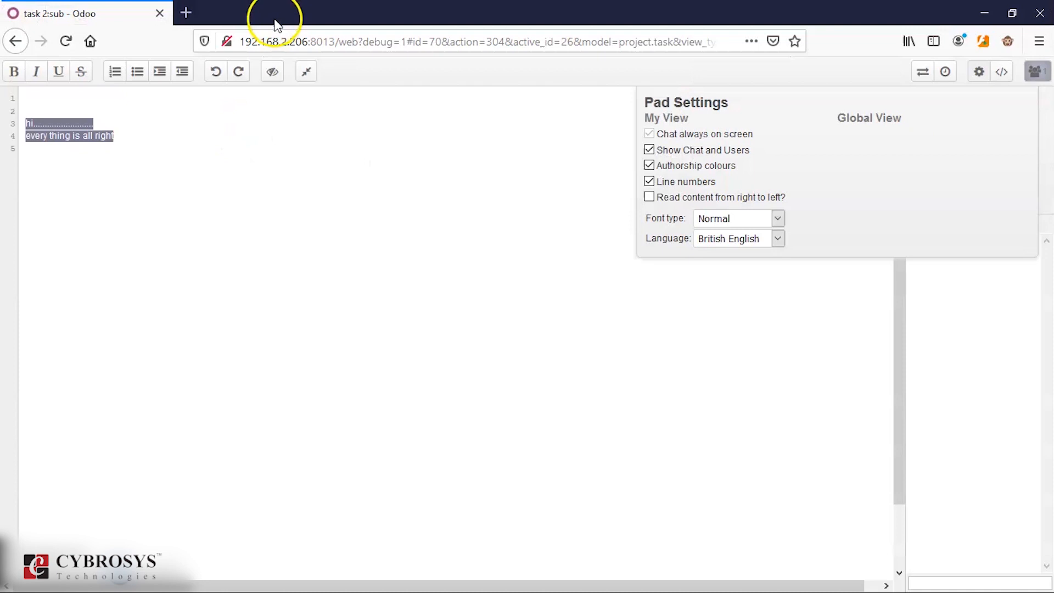
click(307, 15)
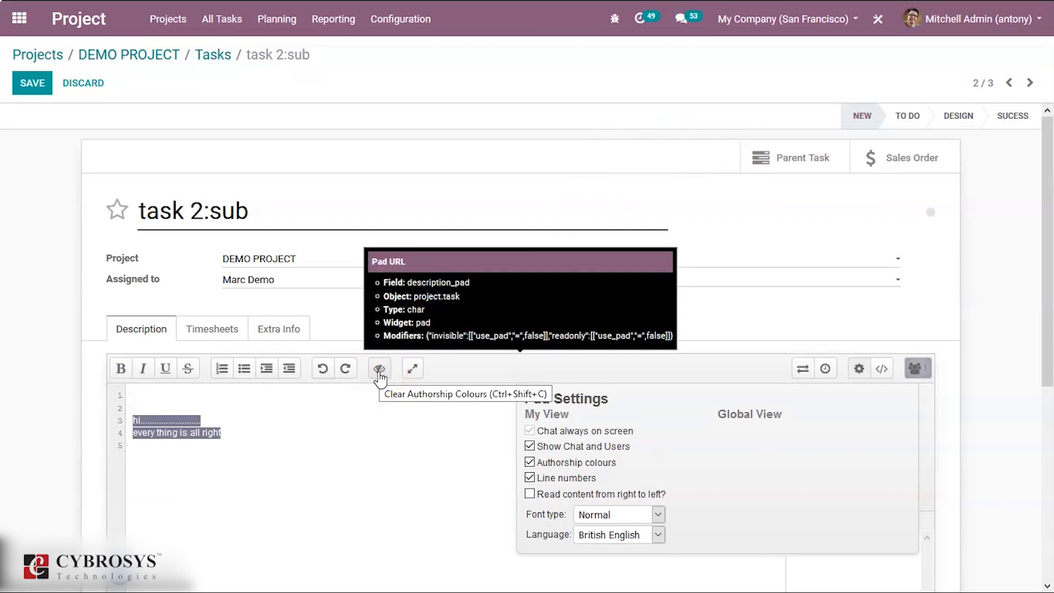
- Clear the authorship colours from the entire pad and close the pad settings
click(380, 370)
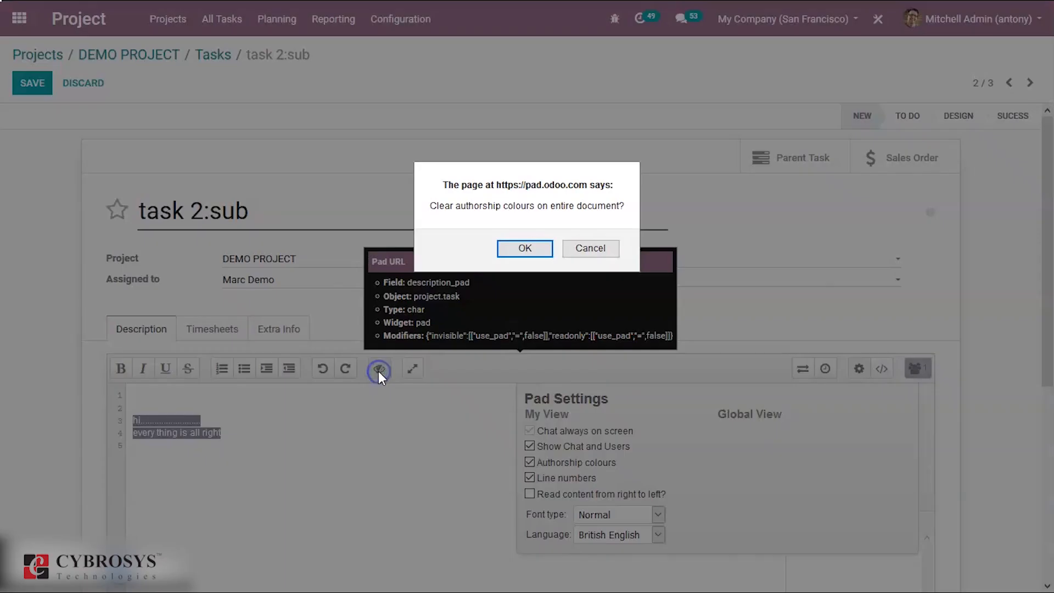
click(525, 249)
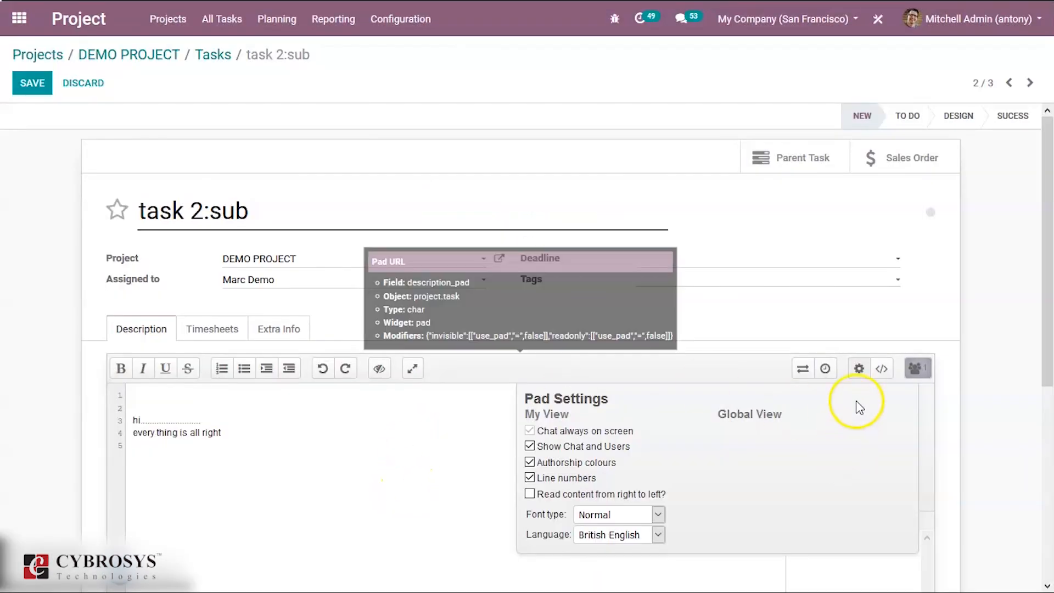
click(861, 371)
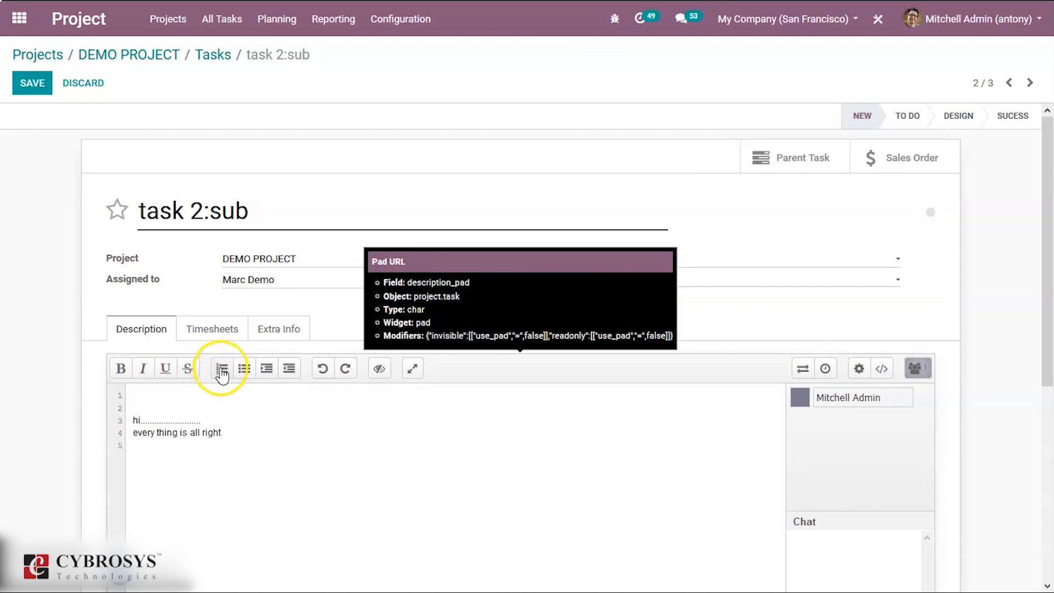
- Make line 1 a twice-indented bullet, then indent and outdent lines 3–4
click(222, 374)
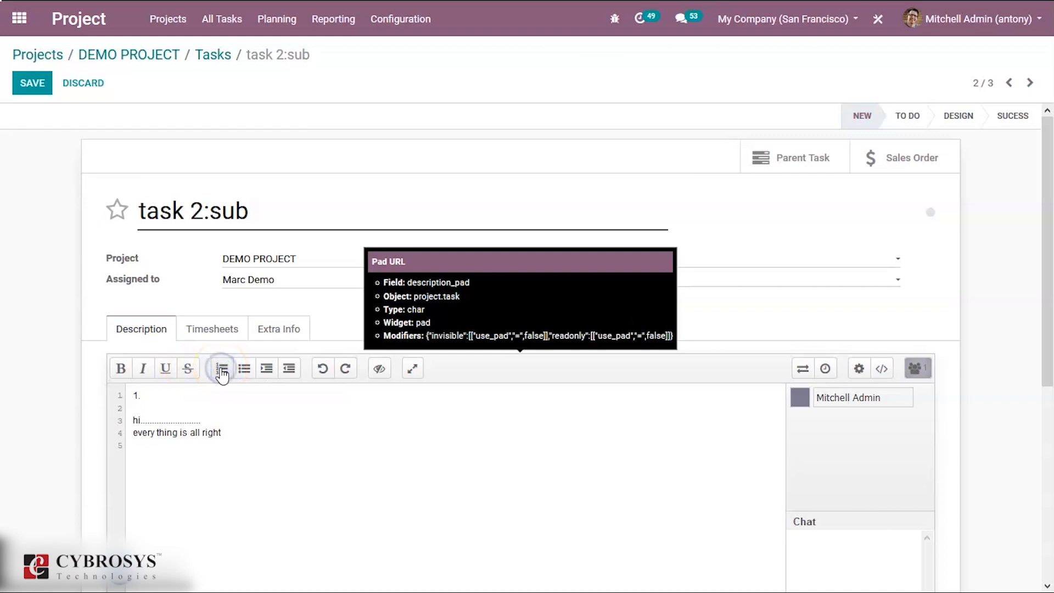
click(245, 374)
click(267, 374)
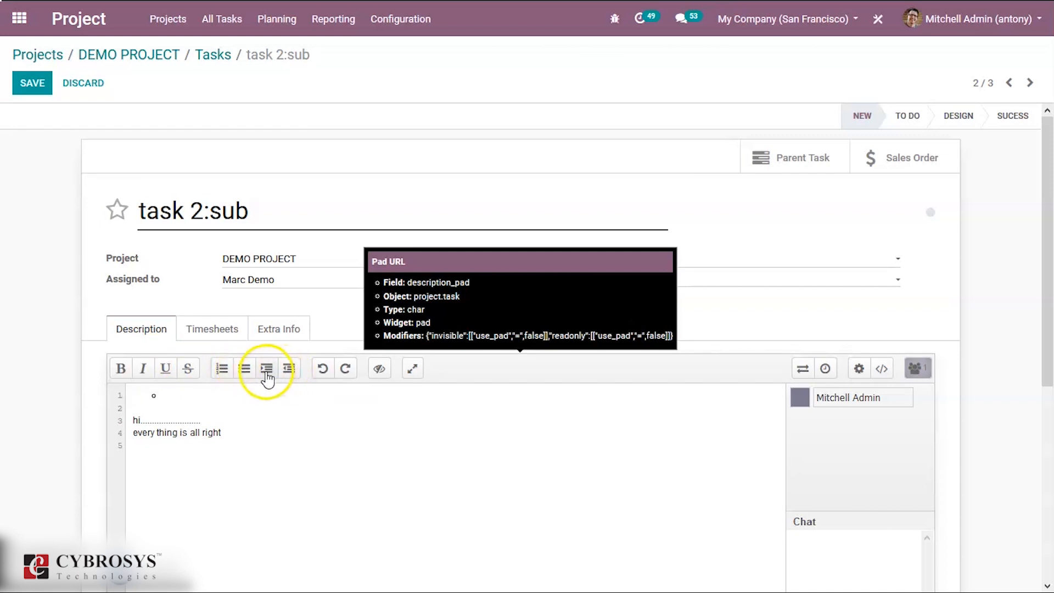
click(266, 372)
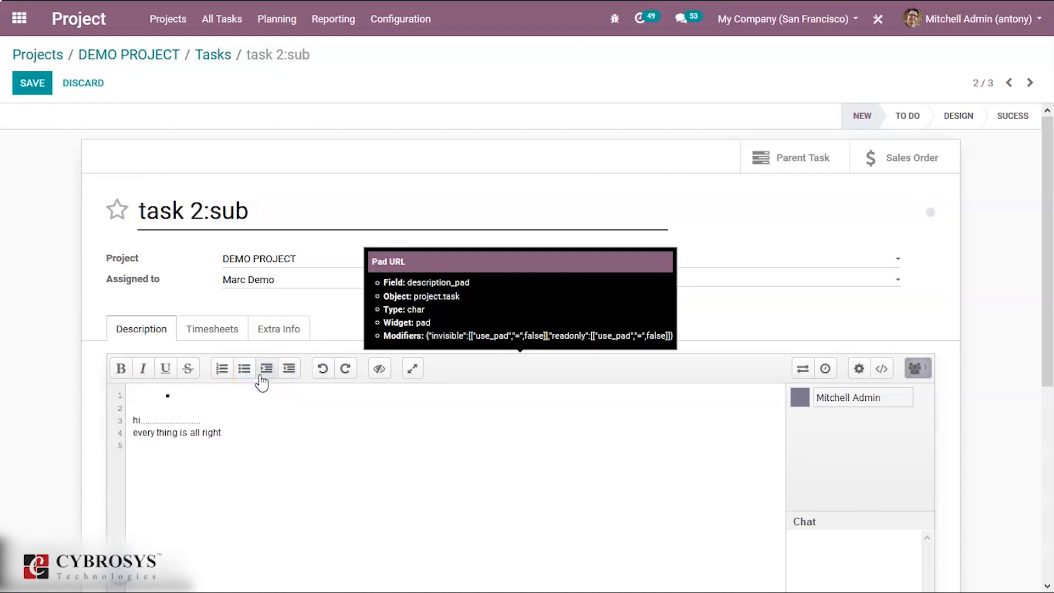
drag(231, 432, 131, 398)
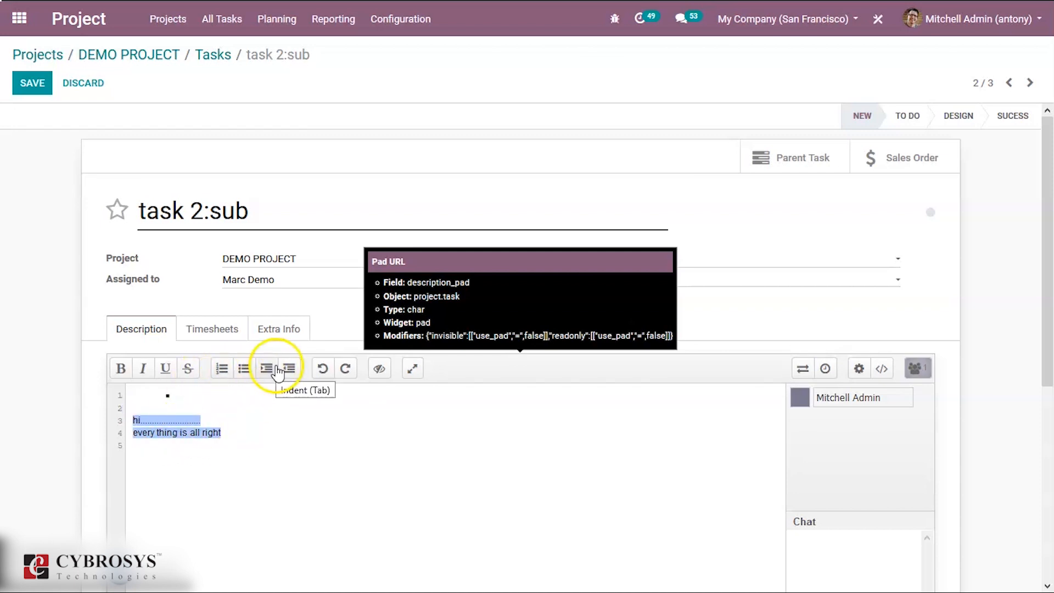
click(272, 372)
click(288, 369)
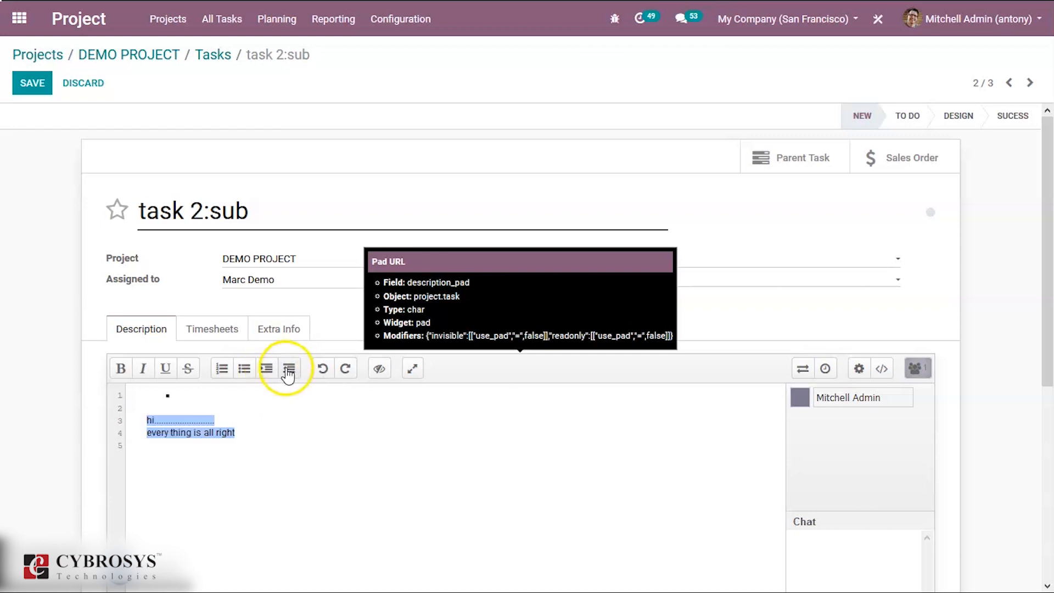
click(190, 444)
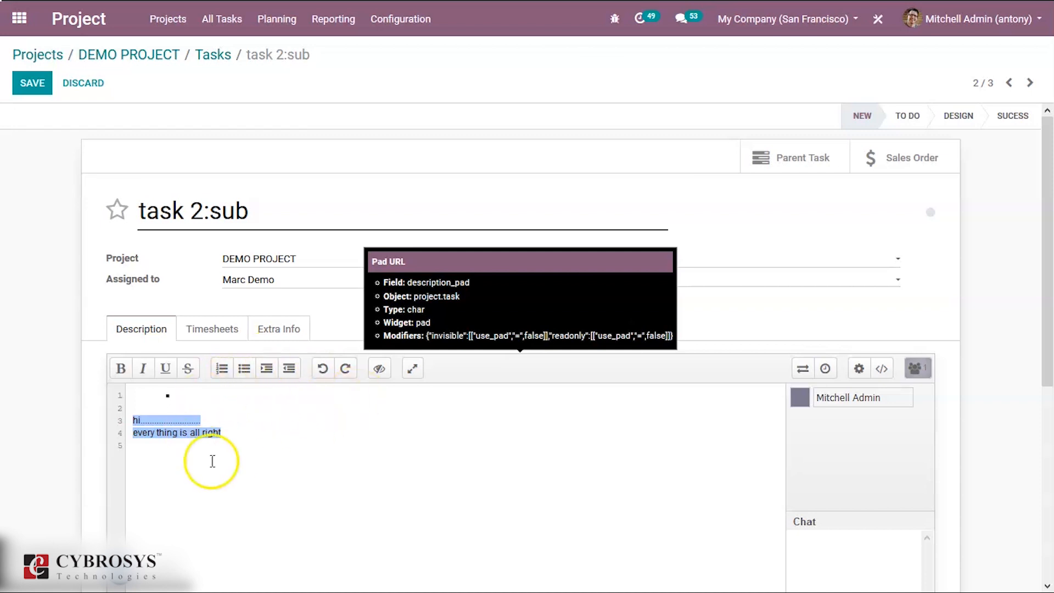
click(245, 385)
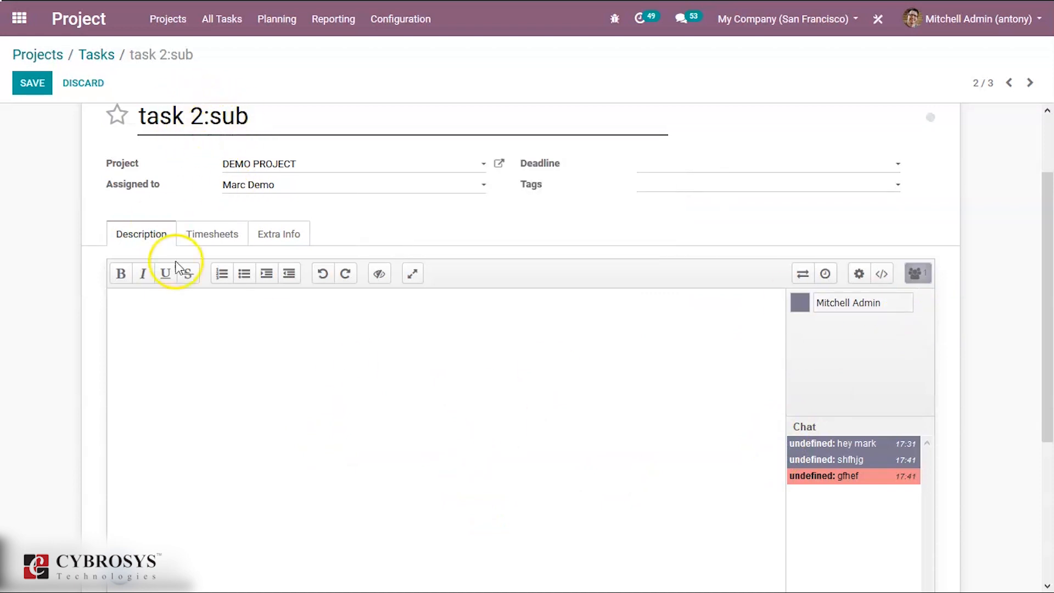
- Log in to Odoo as the demo user in the private browsing window
click(135, 402)
key(alt+Tab)
key(alt+Tab)
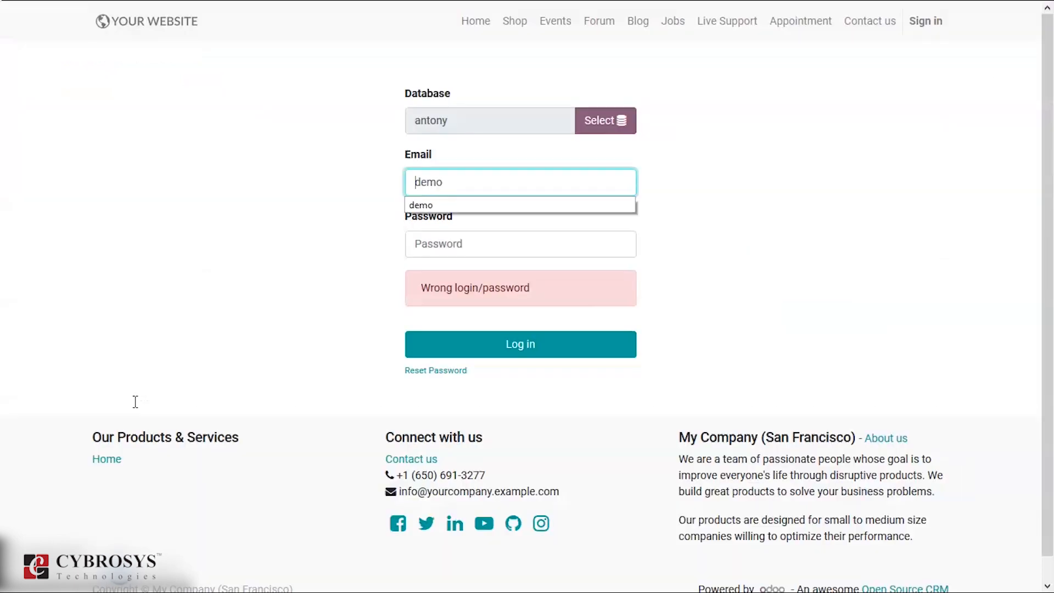
click(423, 205)
click(424, 242)
text(dem)
click(457, 346)
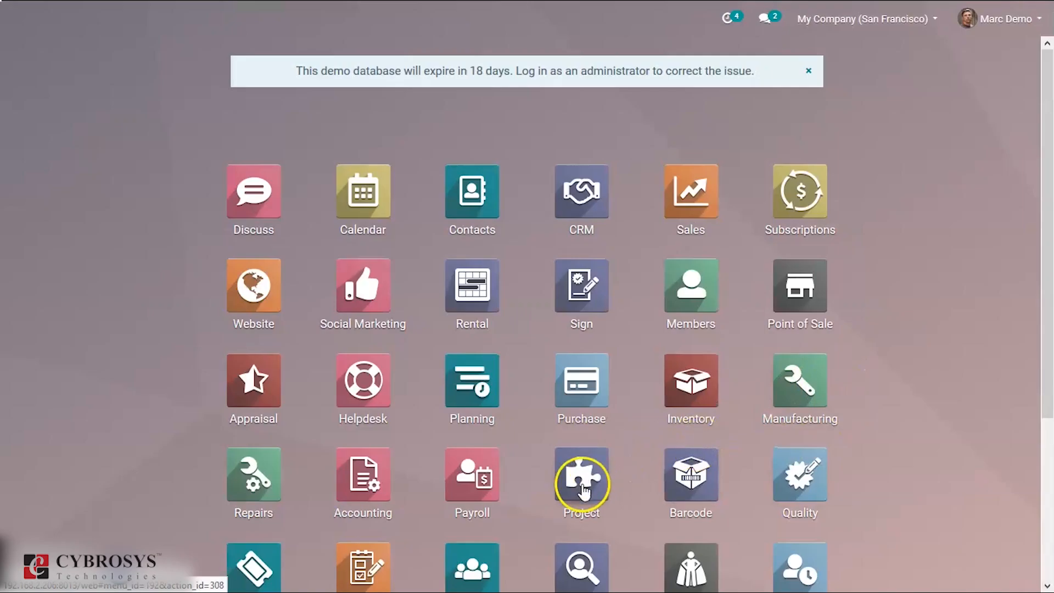
- Open task 2:sub from DEMO PROJECT in the Project app
click(582, 486)
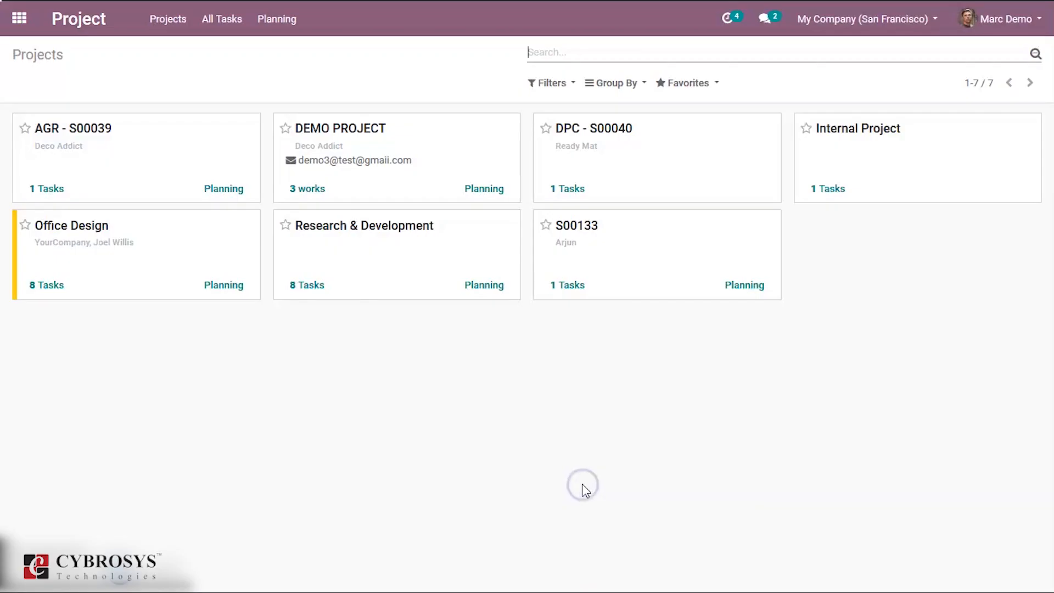
click(434, 162)
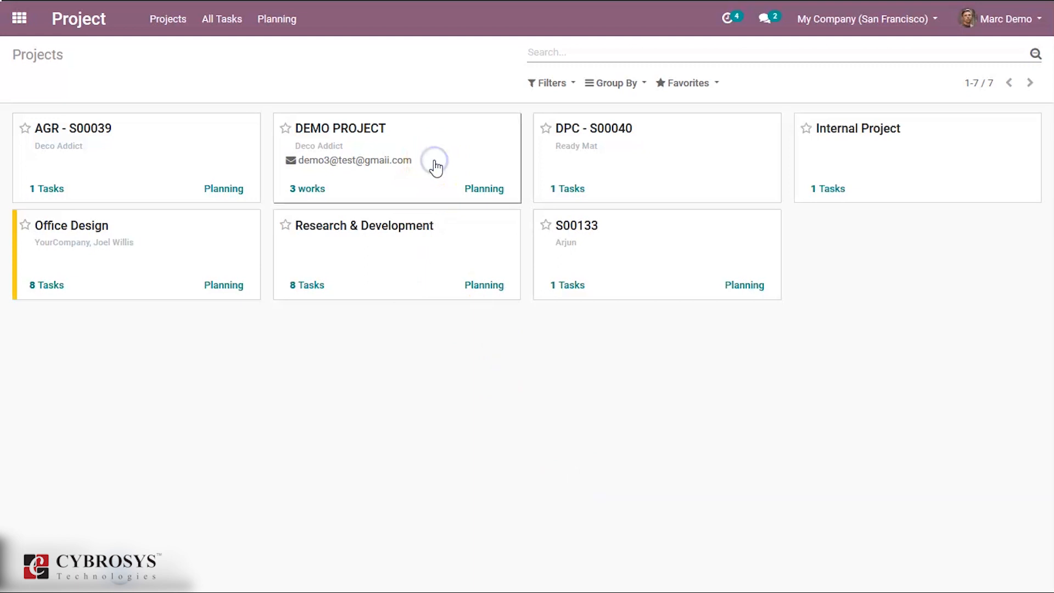
click(106, 246)
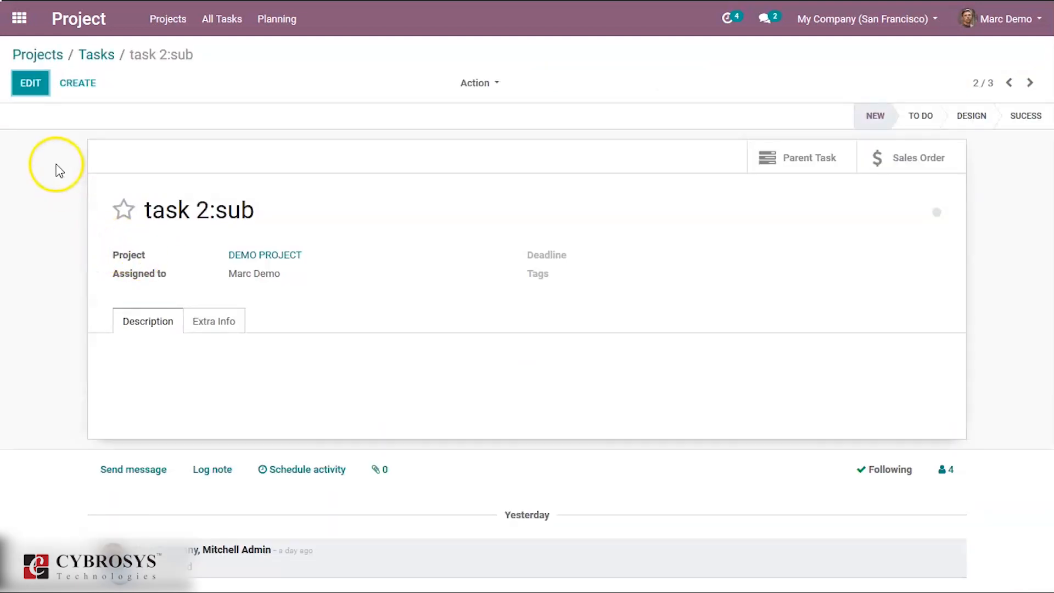
- Put task 2:sub in edit mode and replace the pad's 'undefined' user name with the demo user's name
click(31, 88)
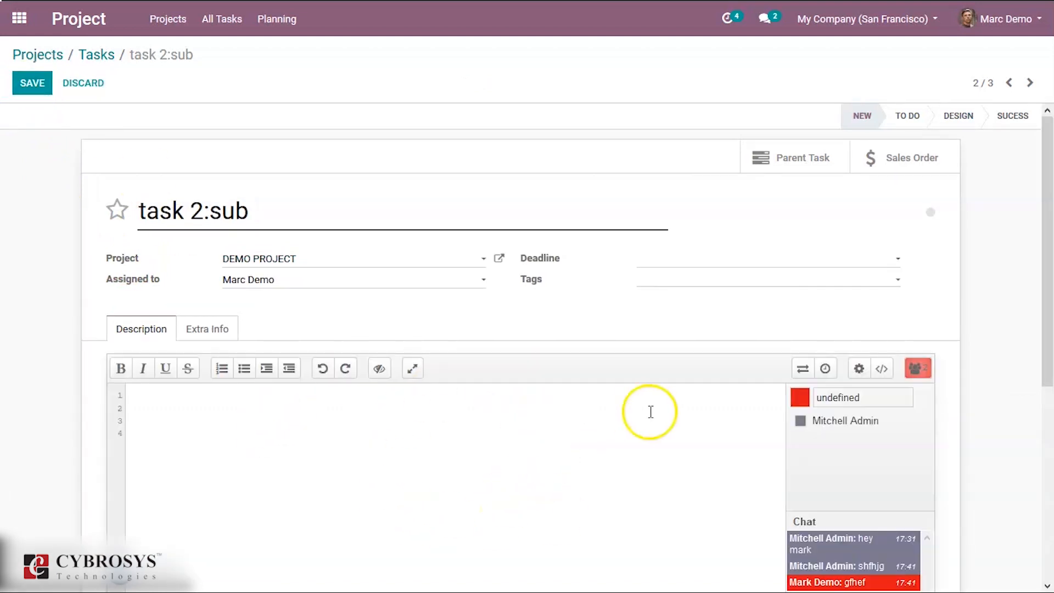
click(871, 404)
key(BackSpace)
key(BackSpace)
key(BackSpace)
key(BackSpace)
key(BackSpace)
key(BackSpace)
key(BackSpace)
key(BackSpace)
key(BackSpace)
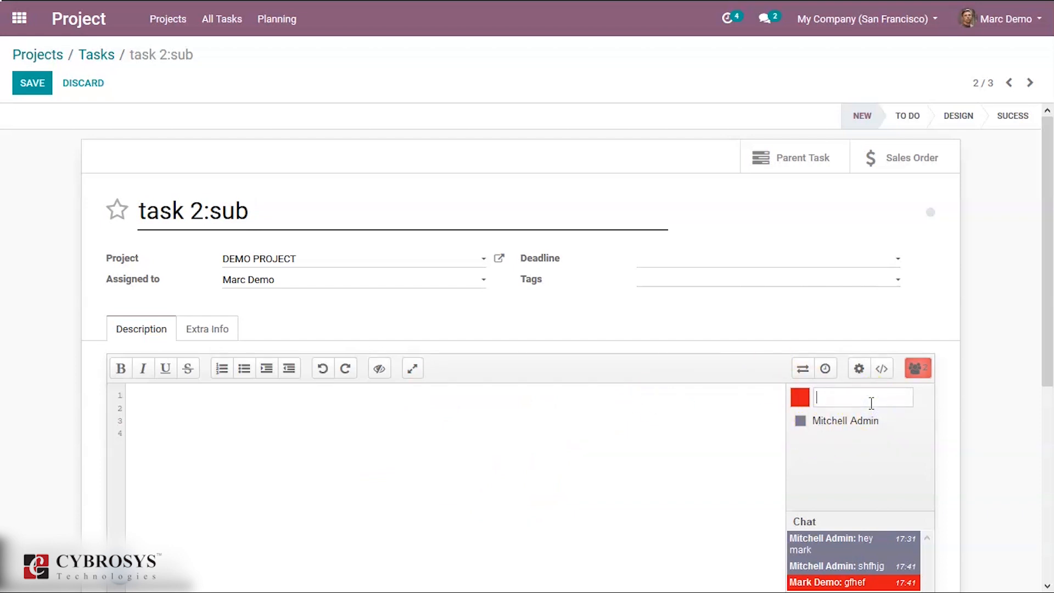
text(Mark demo)
click(918, 371)
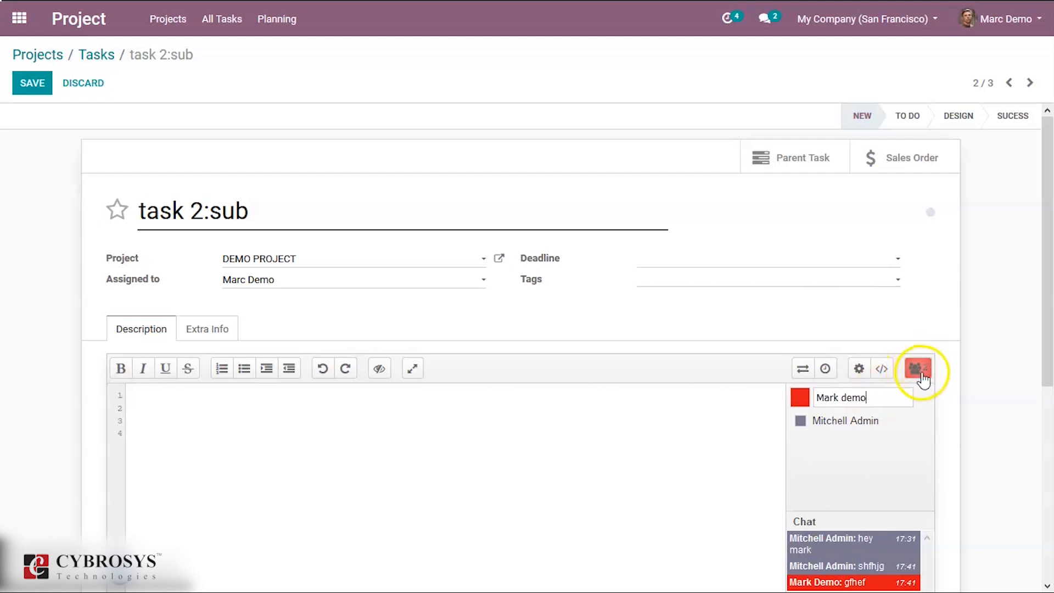
click(904, 394)
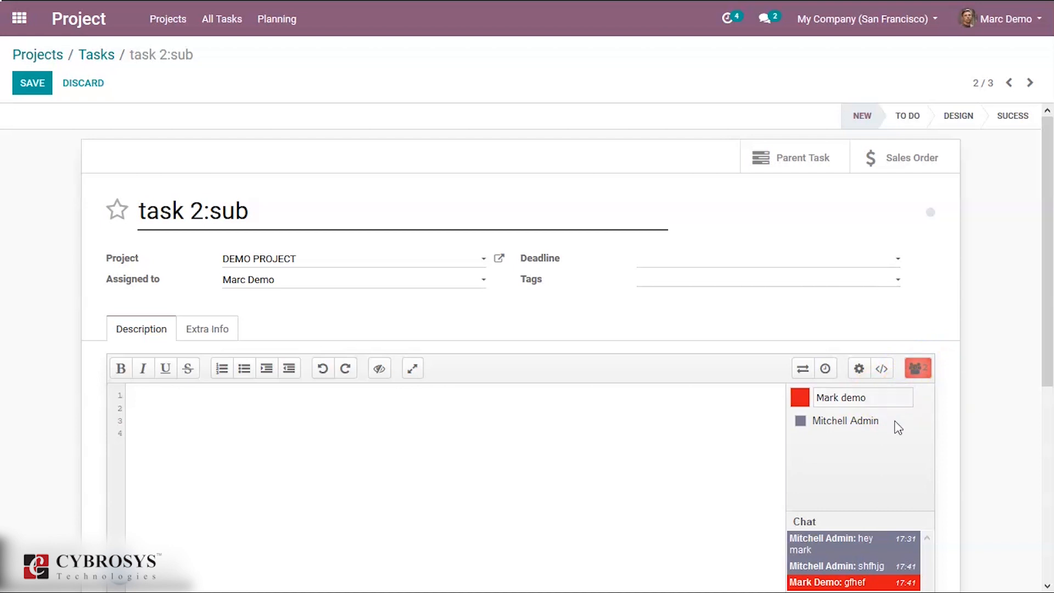
click(695, 443)
- As admin, send a pad chat message telling the other user you found something interesting
key(alt+Tab)
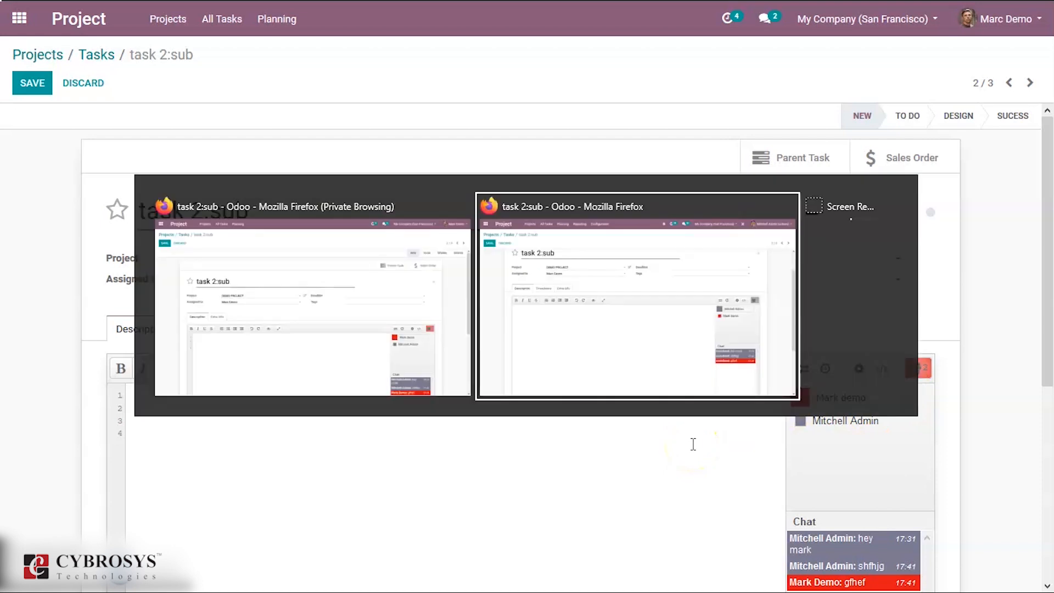
click(694, 444)
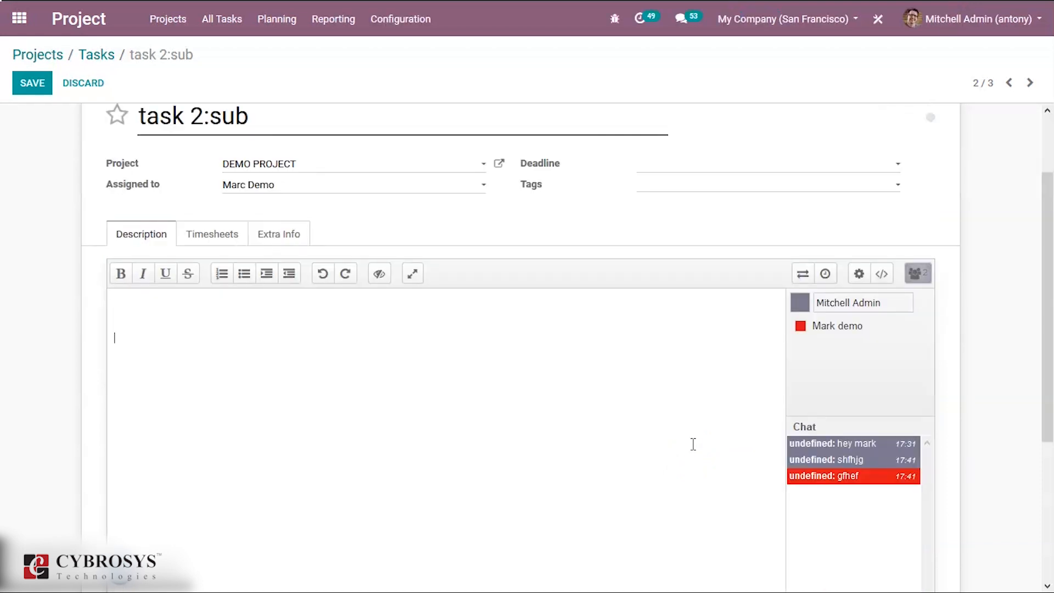
drag(1038, 315, 1049, 421)
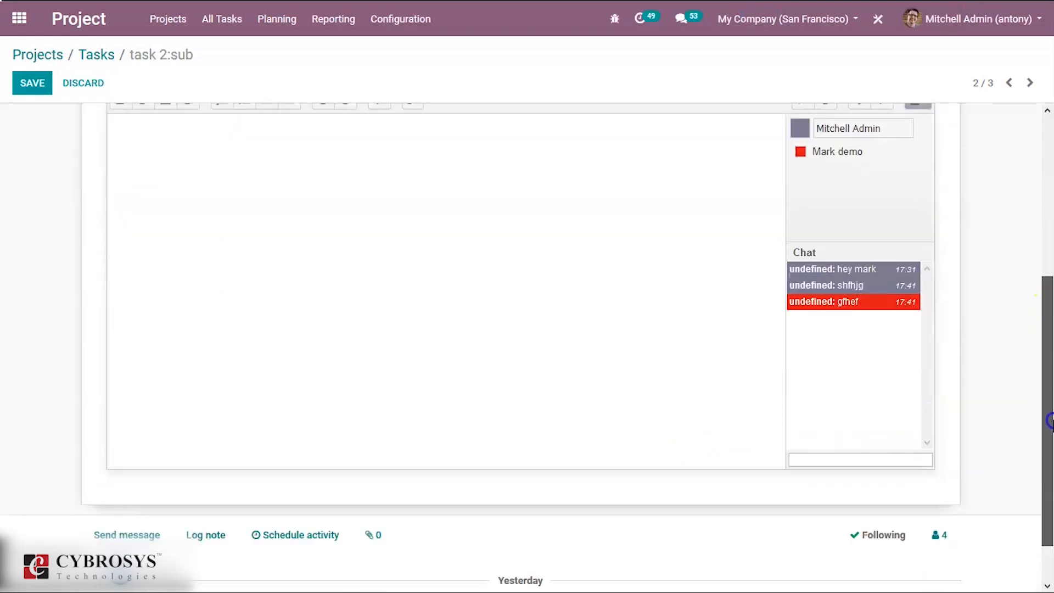
click(882, 460)
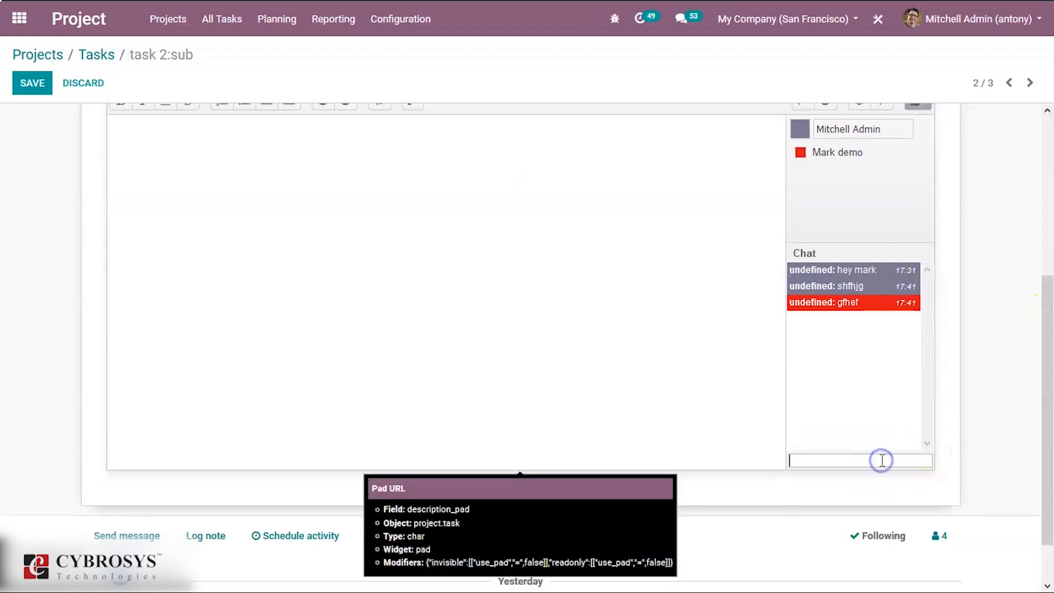
text(hey mark, i)
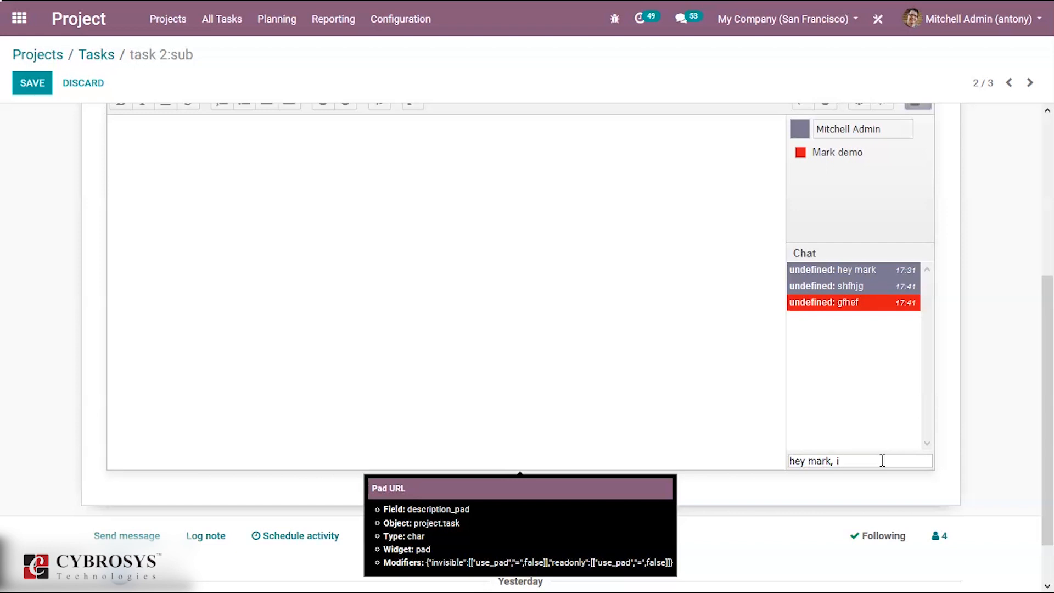
text( have found somthing intere)
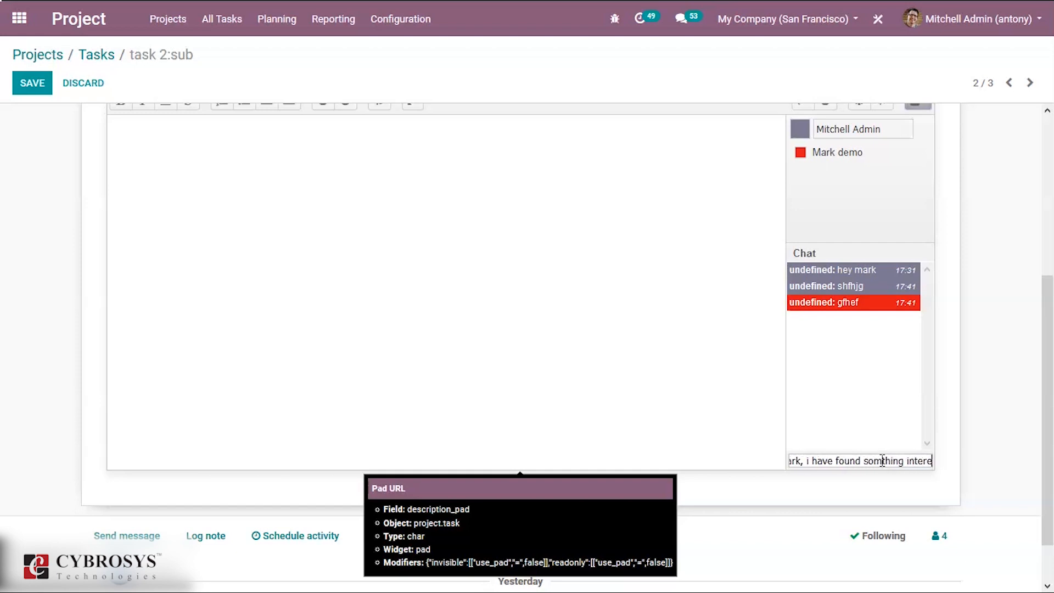
text(ts)
key(BackSpace)
text(ing)
key(Return)
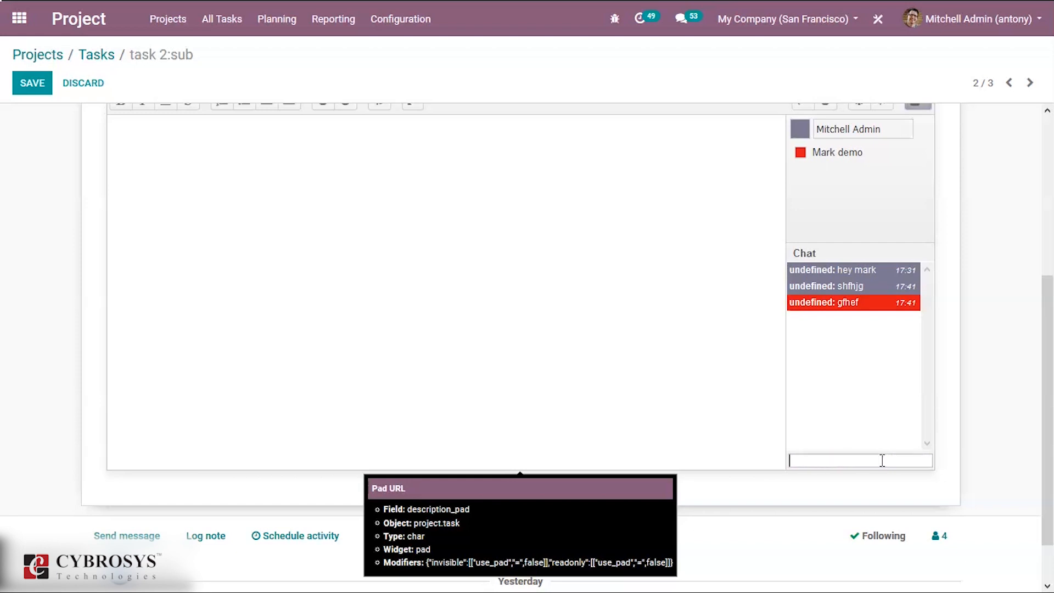
- As the demo user, reply 'great' in the pad chat
key(alt+Tab)
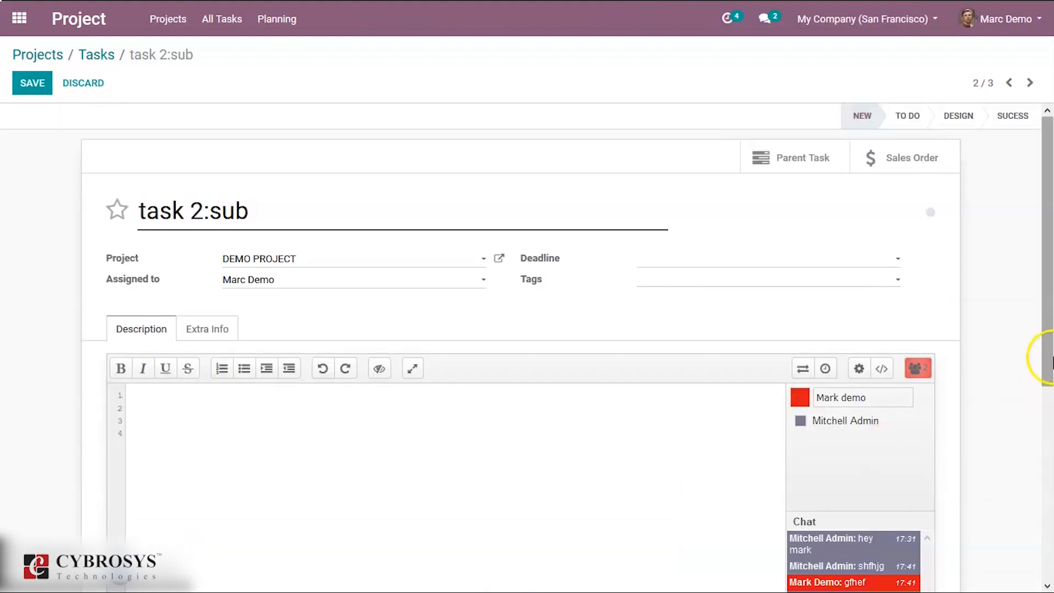
drag(1047, 363, 1049, 453)
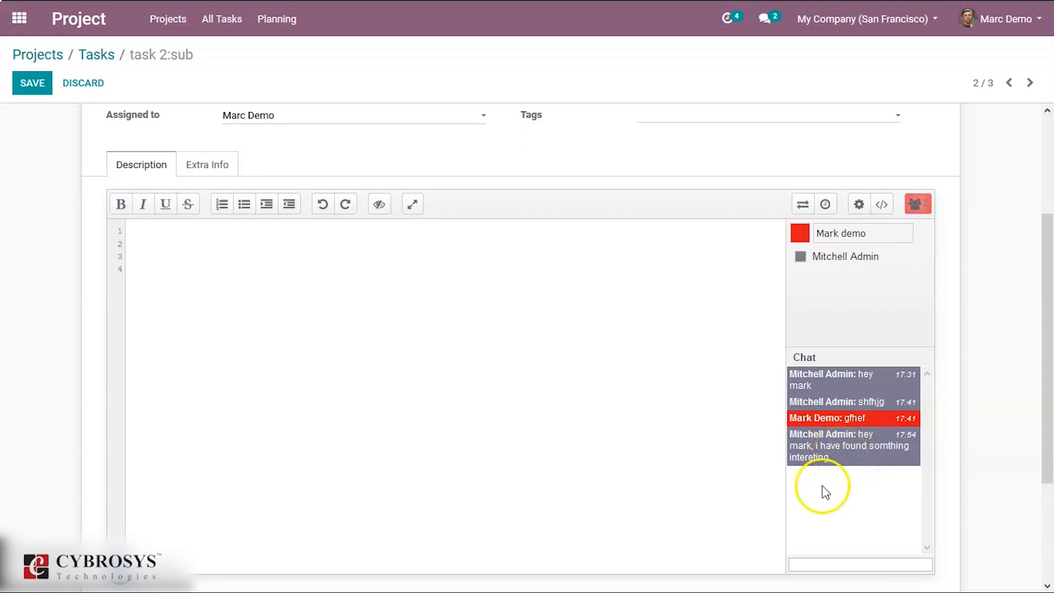
click(811, 563)
text(great)
key(Return)
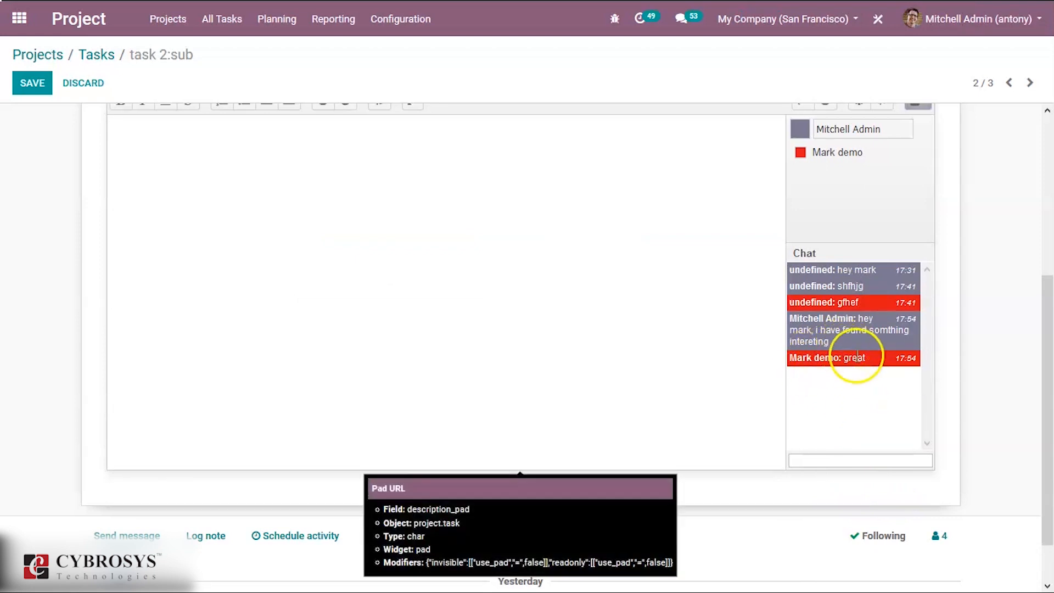
drag(1043, 330, 1048, 211)
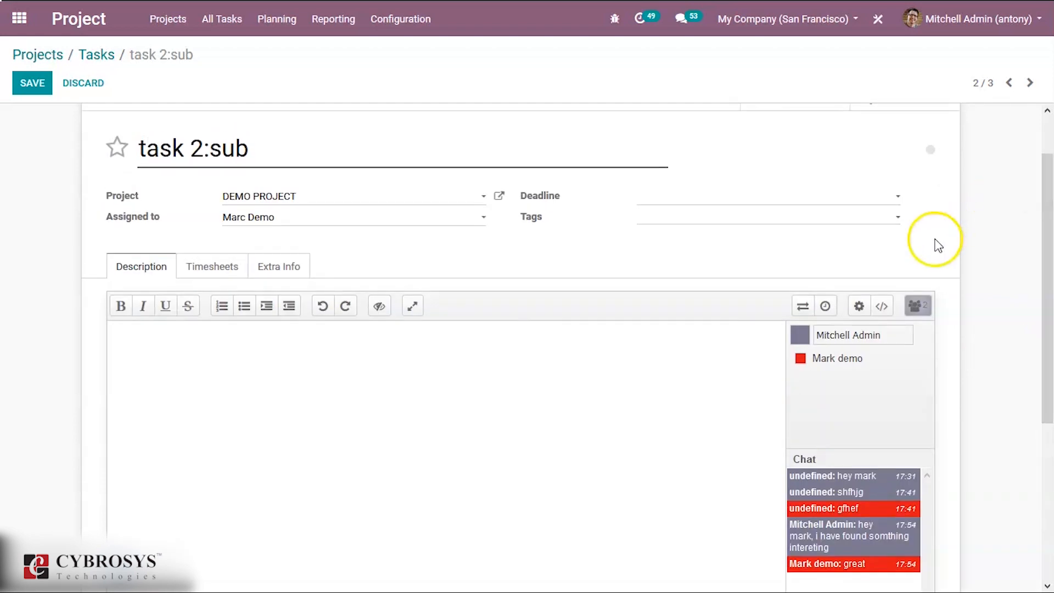
- Type 'collaborative pads are very helpful for communication' as the description pad's line
scroll(167, 288, down, 2)
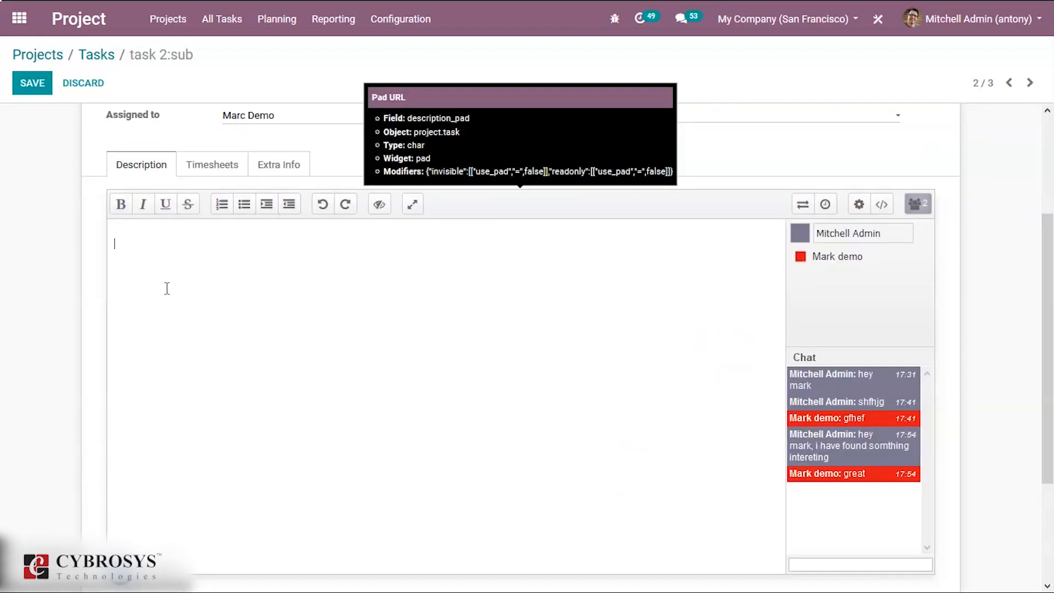
click(186, 308)
text(collaborative pads are very)
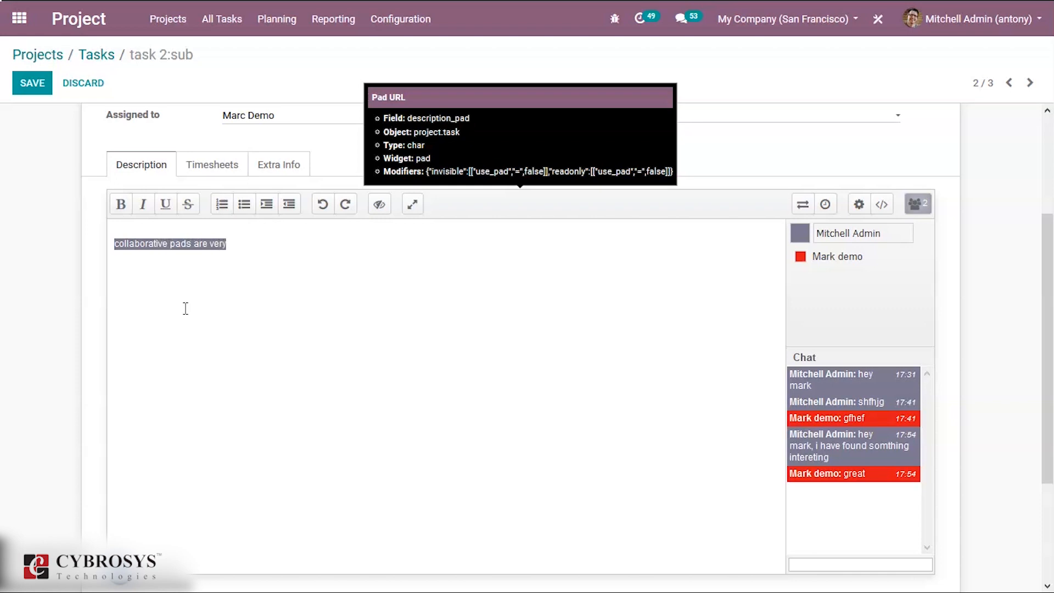
text( helpful for communication)
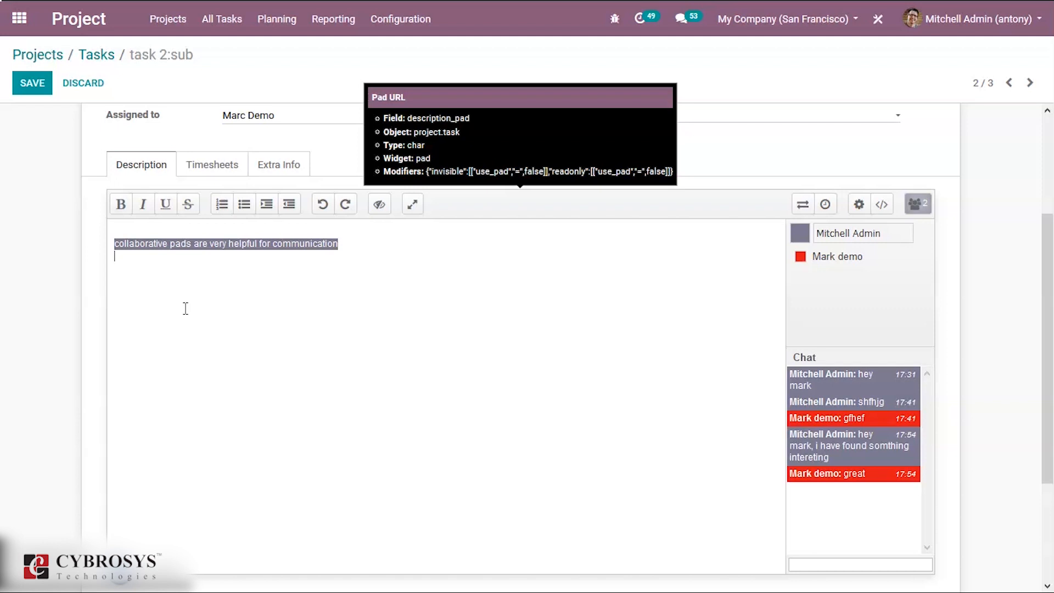
click(208, 253)
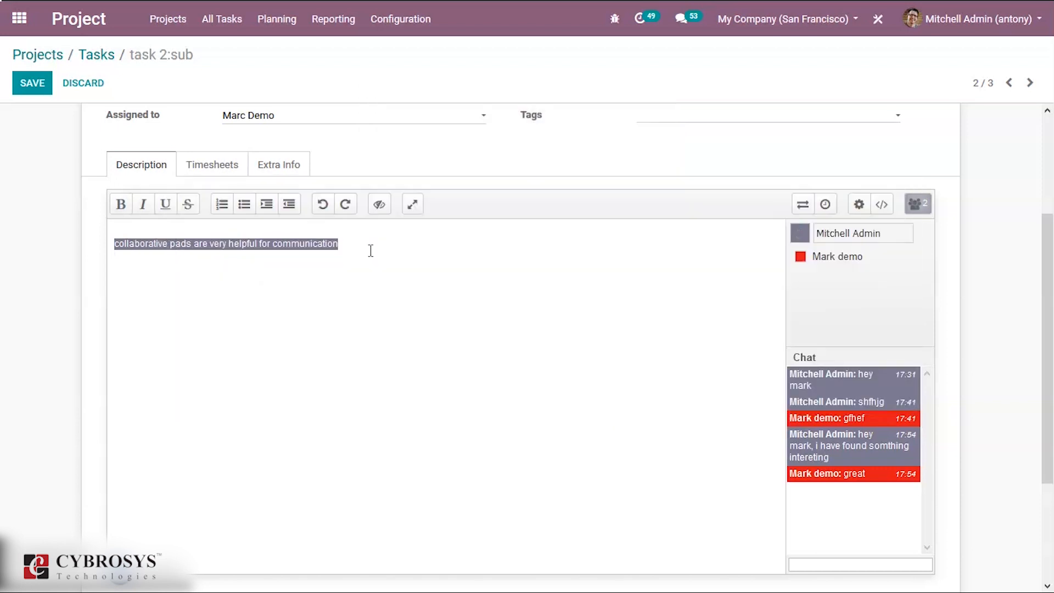
key(alt+Tab)
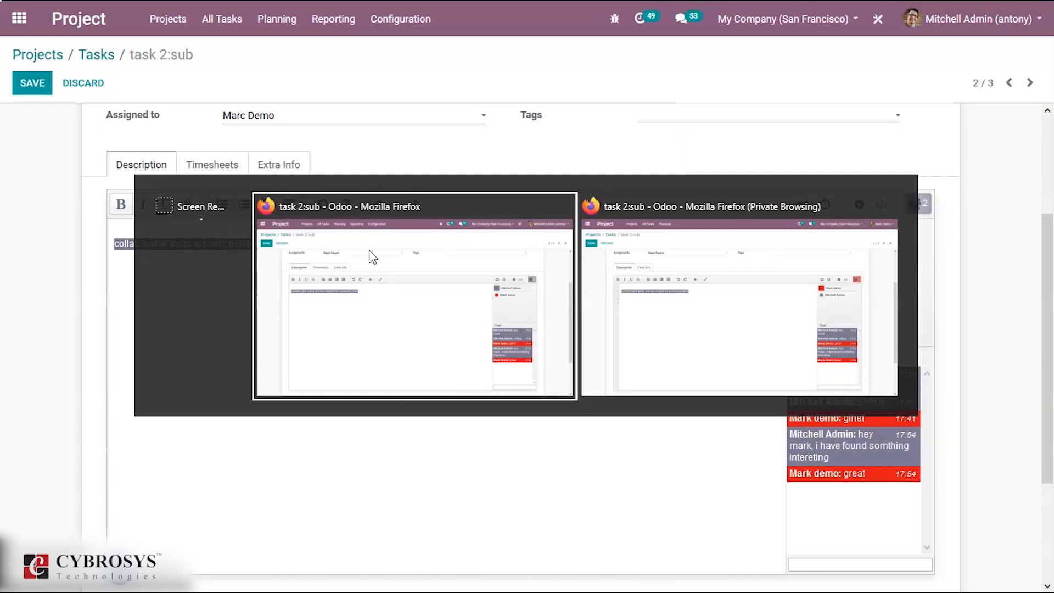
- As the demo user, add 'yes its really worth' on a new line below the first sentence
key(Tab)
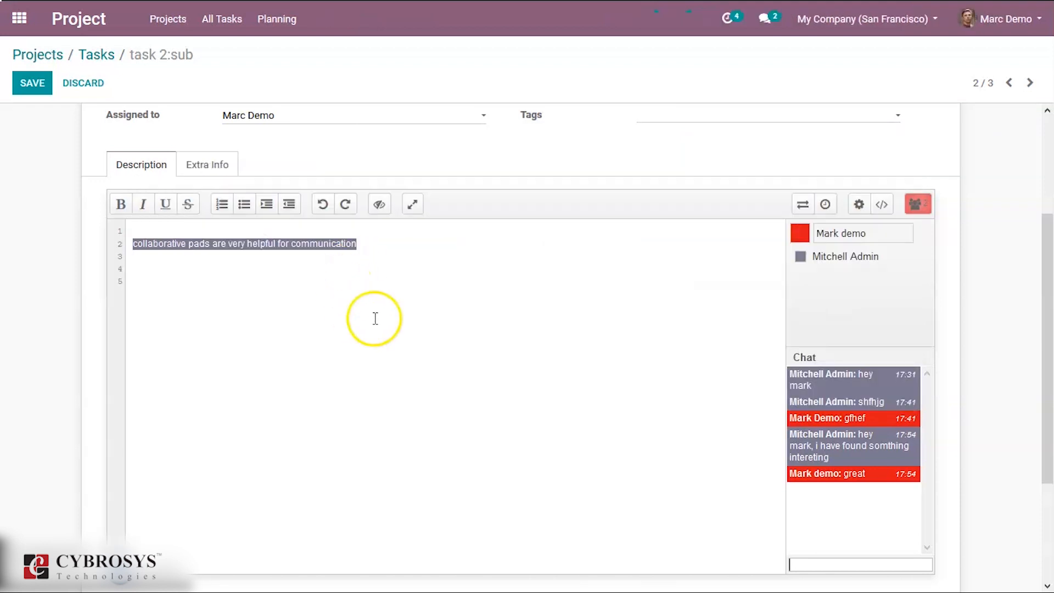
click(363, 245)
key(Return)
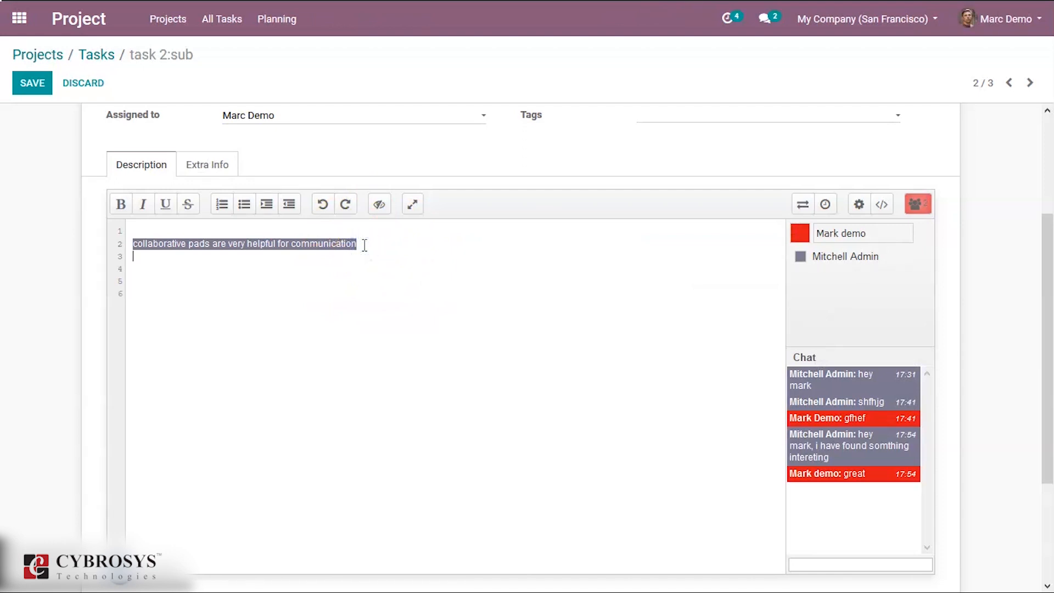
text(yes its really worth)
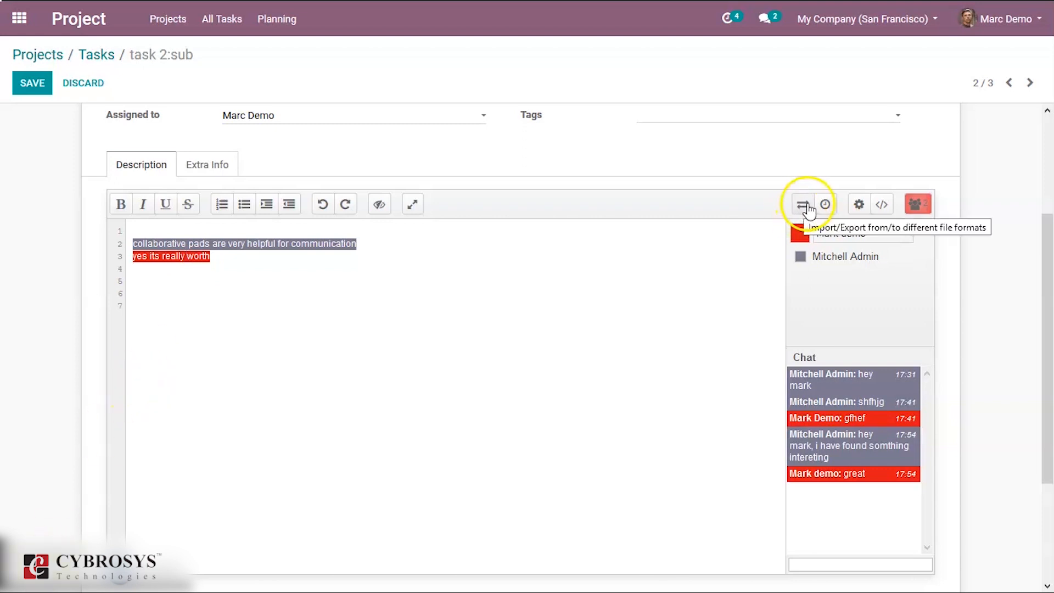
click(825, 206)
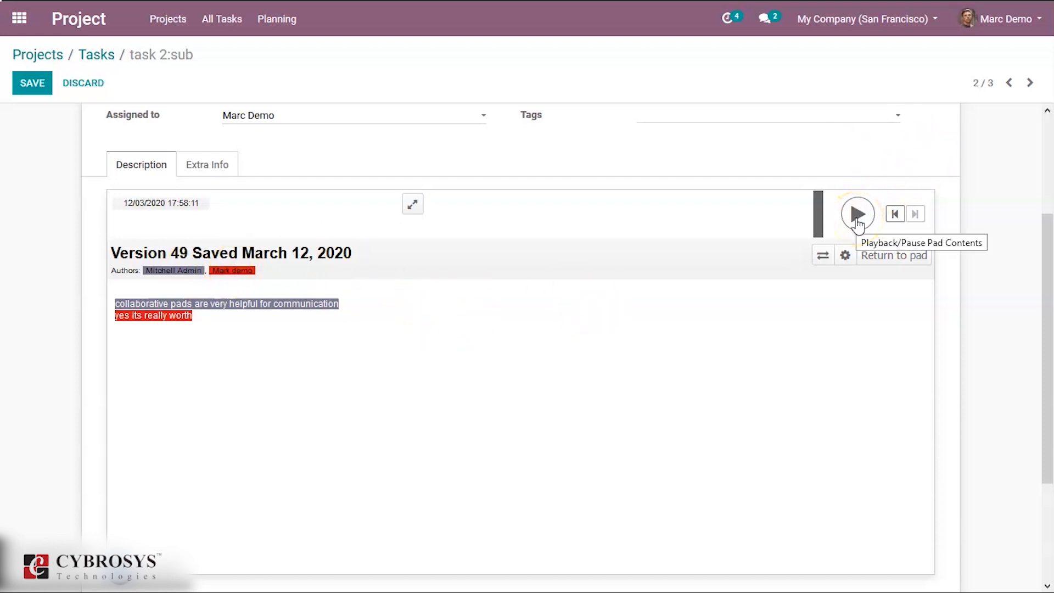
click(858, 217)
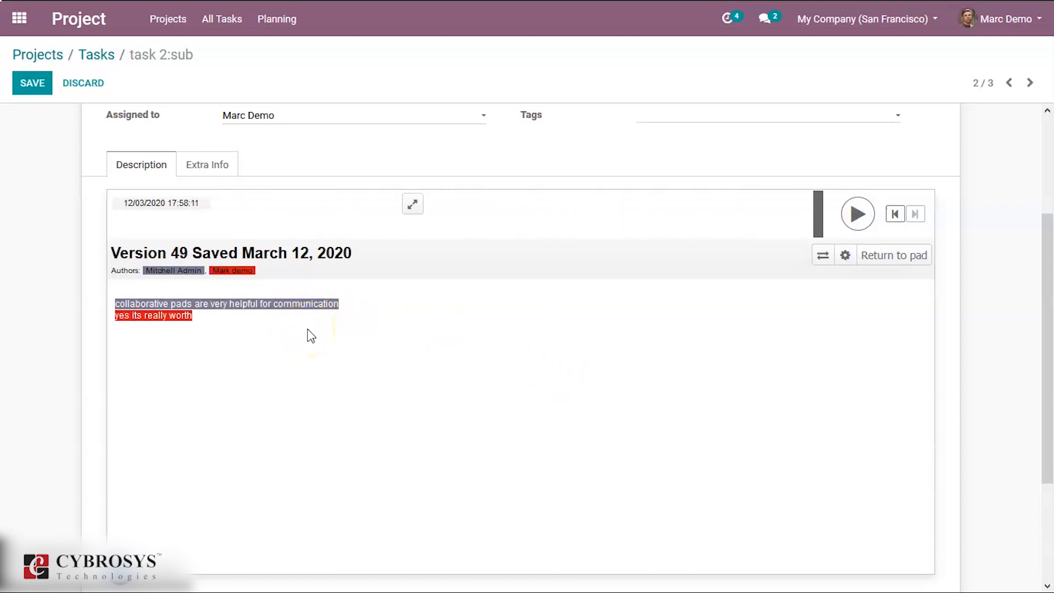
click(269, 308)
click(905, 257)
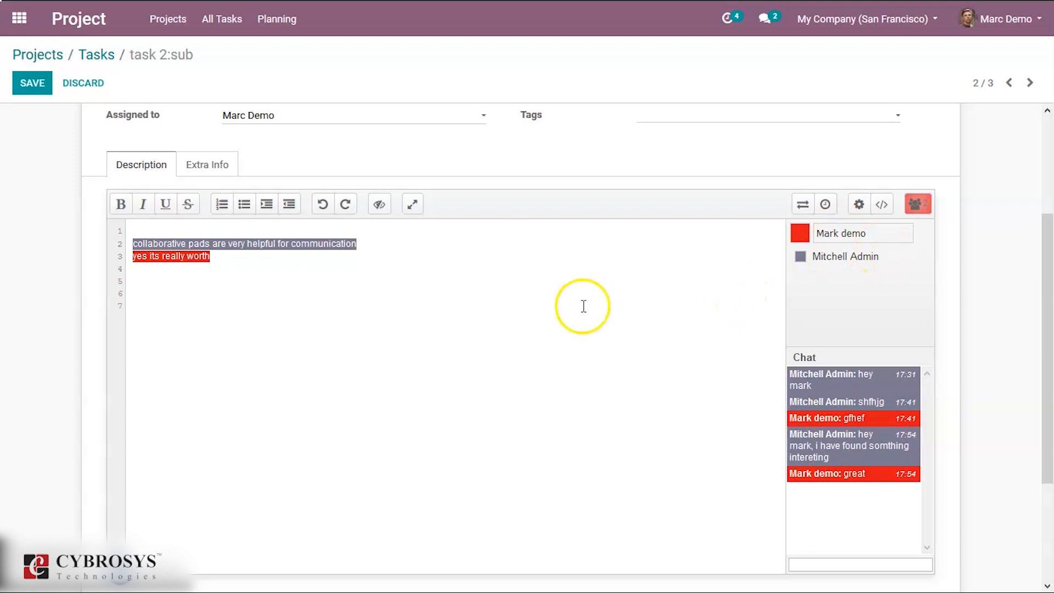
- Clear authorship colours across the whole pad and open the Share this pad options
click(380, 205)
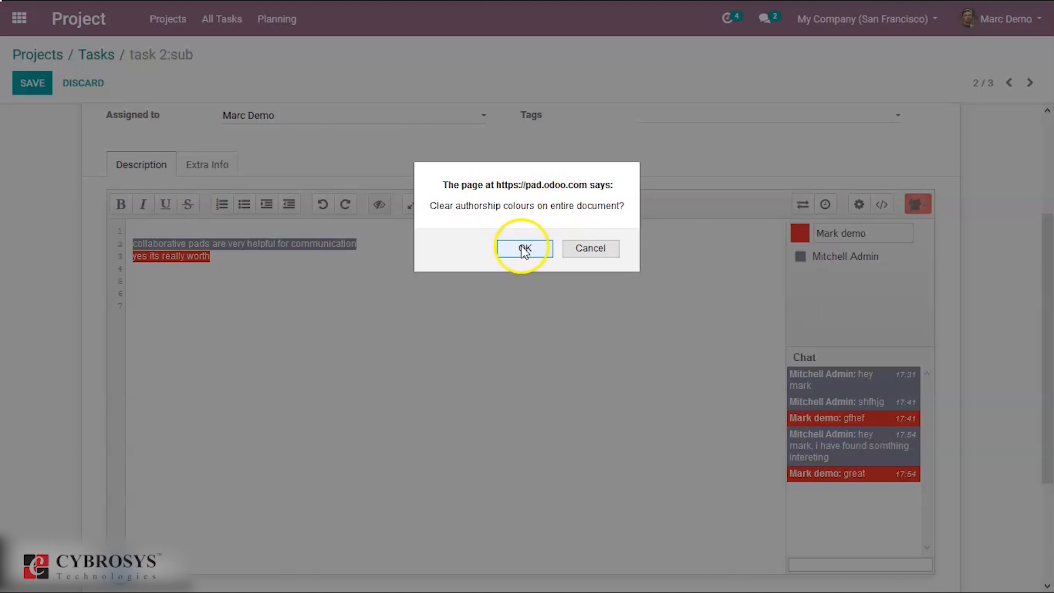
click(535, 251)
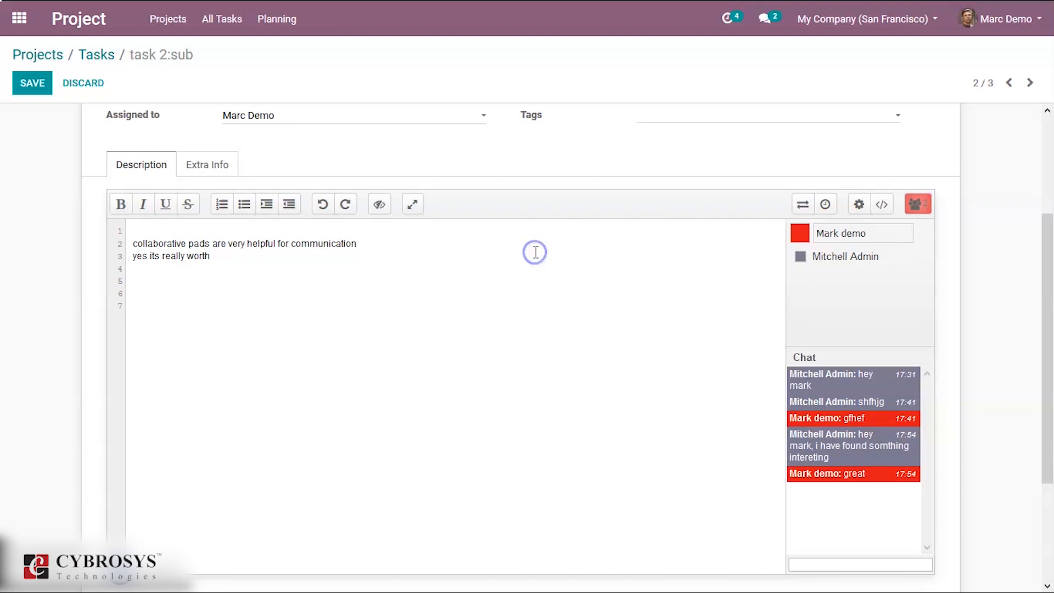
drag(211, 256, 126, 239)
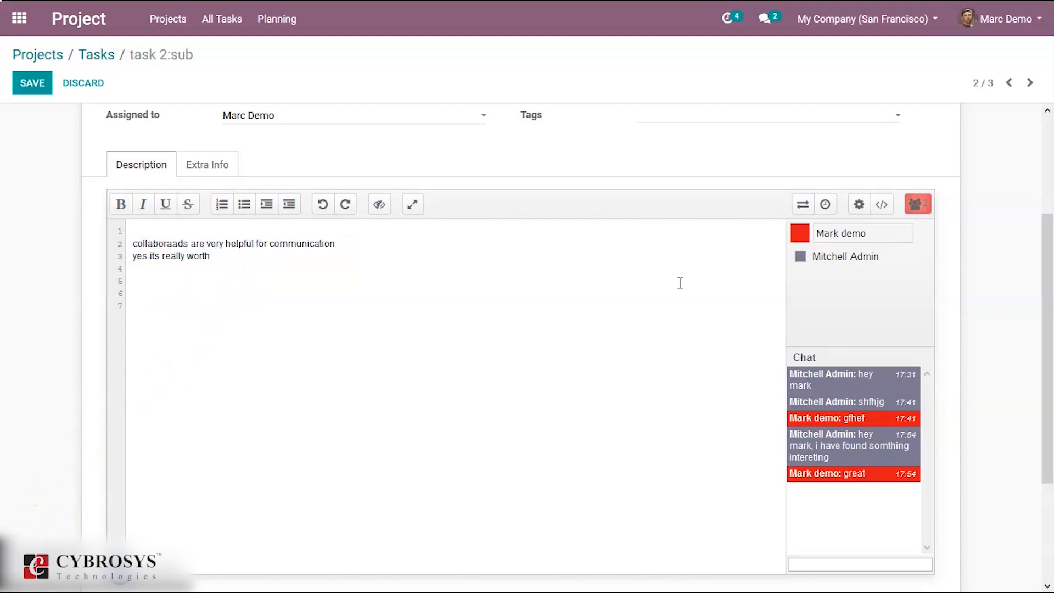
click(882, 205)
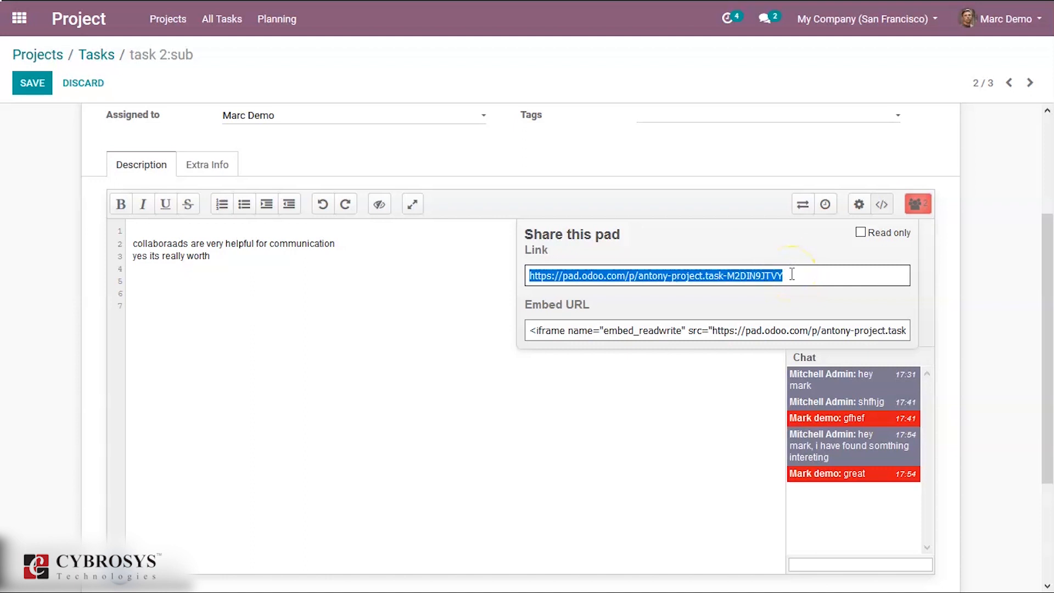
- Make the share link read-only, copy it, and open it in the private Firefox window
click(860, 232)
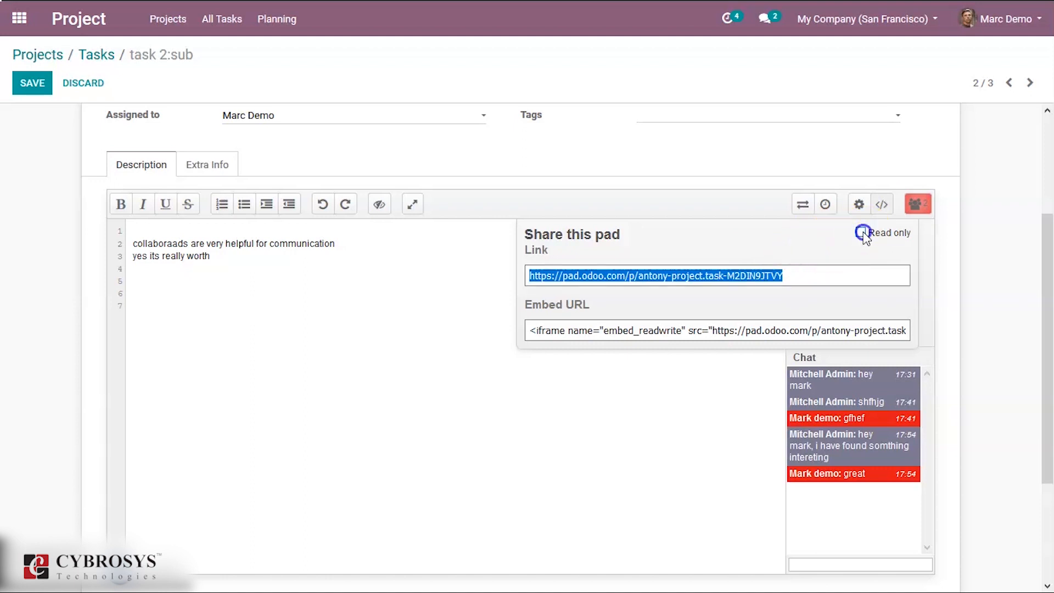
click(834, 273)
key(ctrl+c)
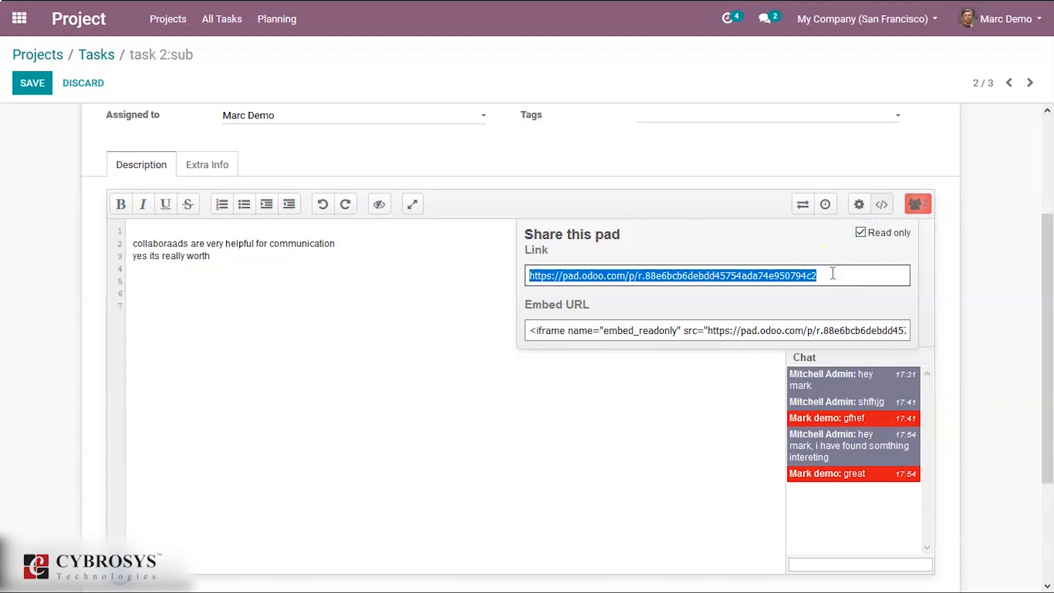
key(alt+Tab)
key(Tab)
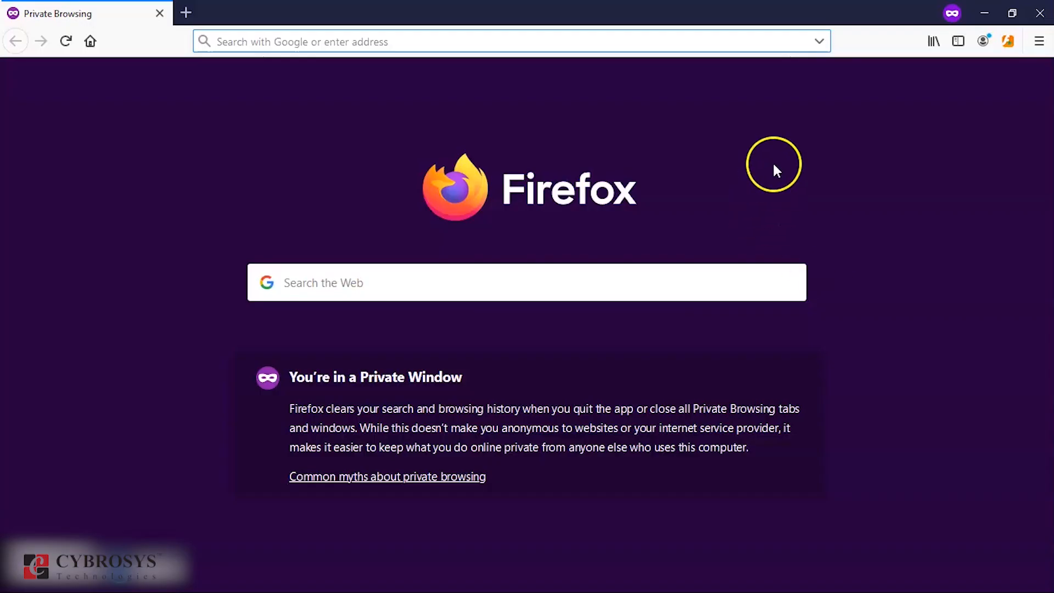
click(745, 42)
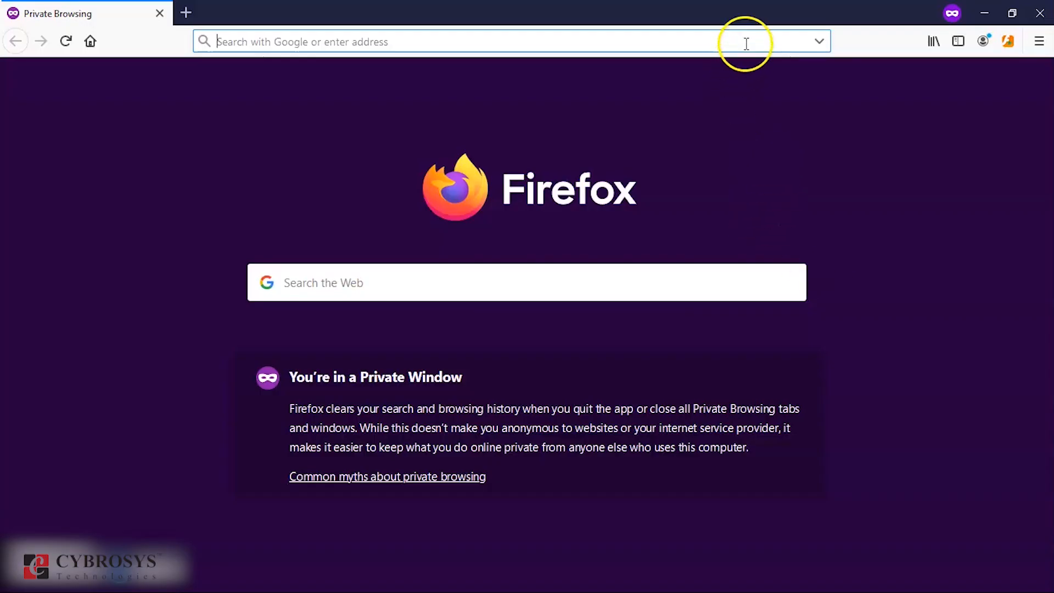
key(ctrl+v)
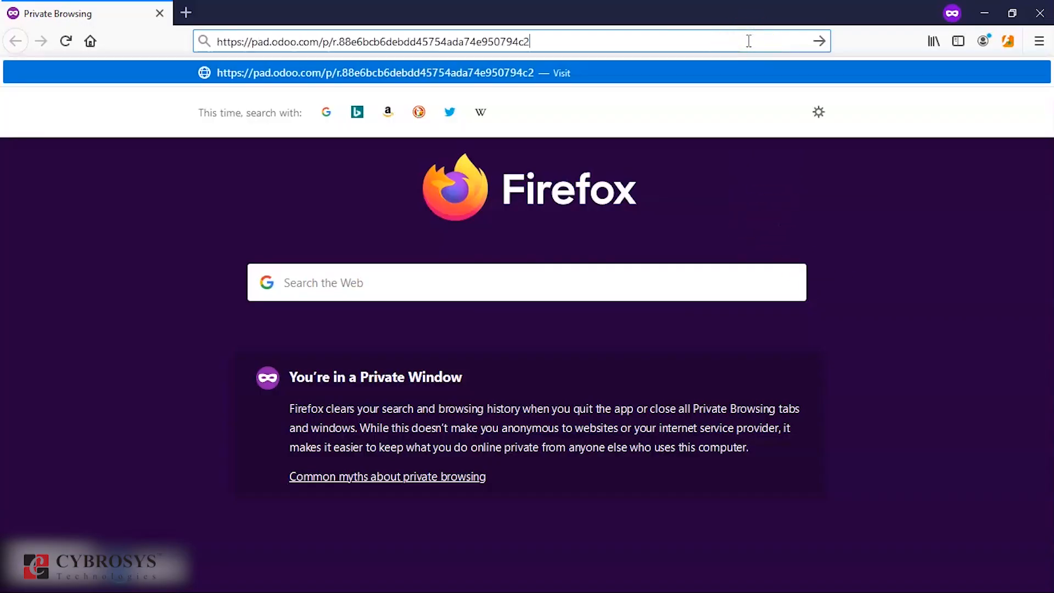
key(Return)
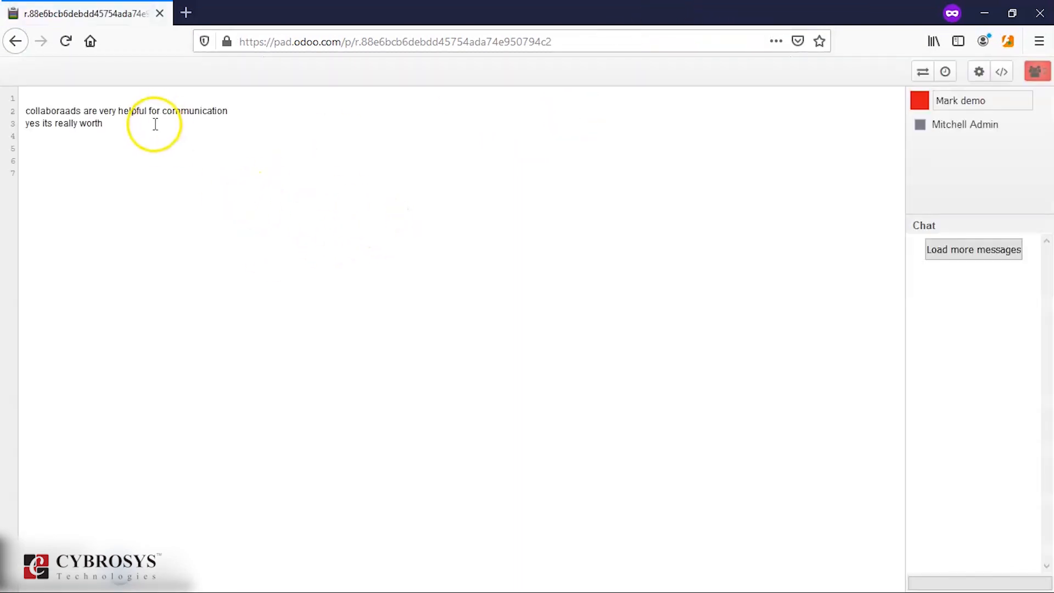
double_click(154, 111)
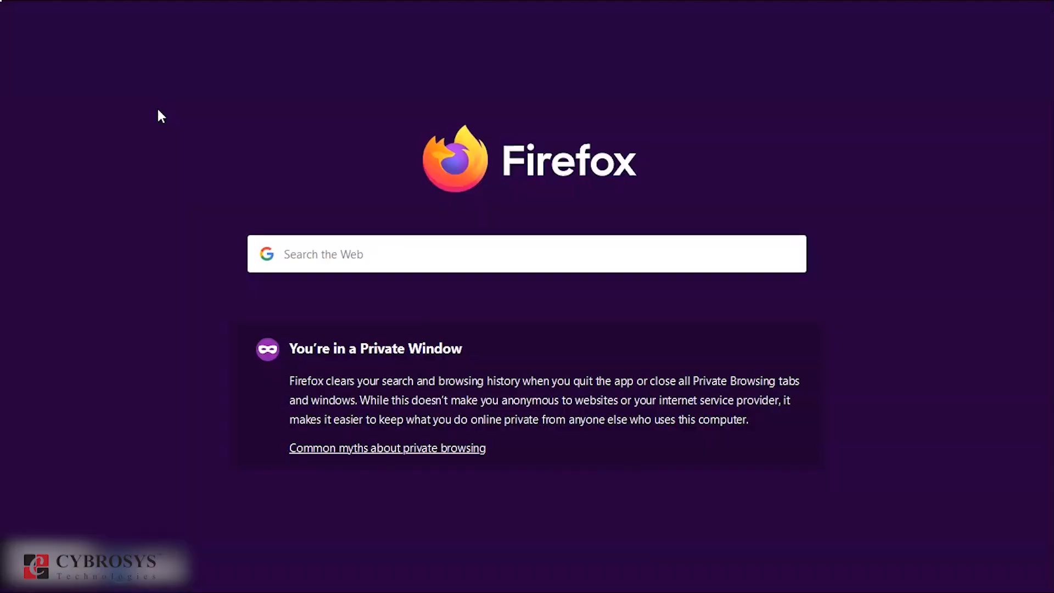